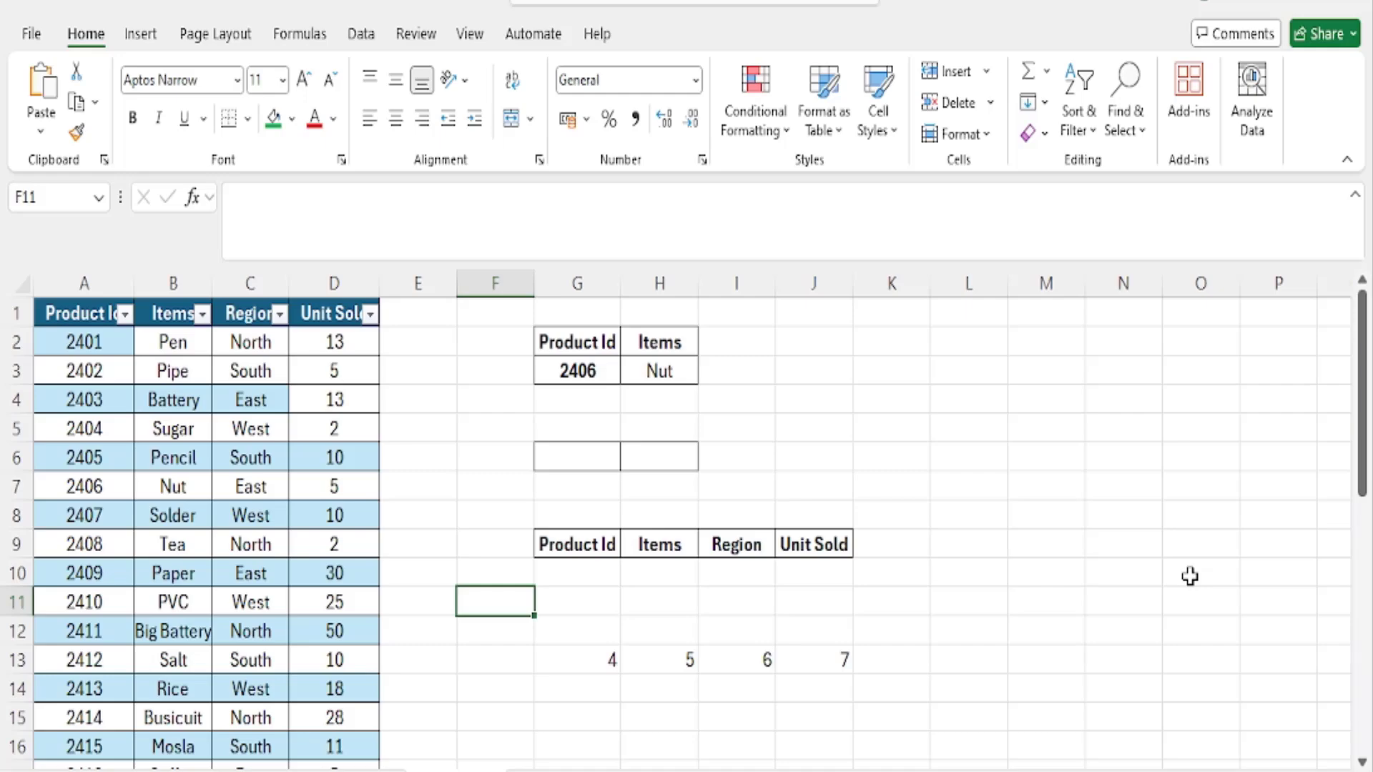
- Enter the codes EP62, EP95, EP104 and EP118 in cells K5 through K8
{"action": "left_click", "coordinate": [907, 426]}
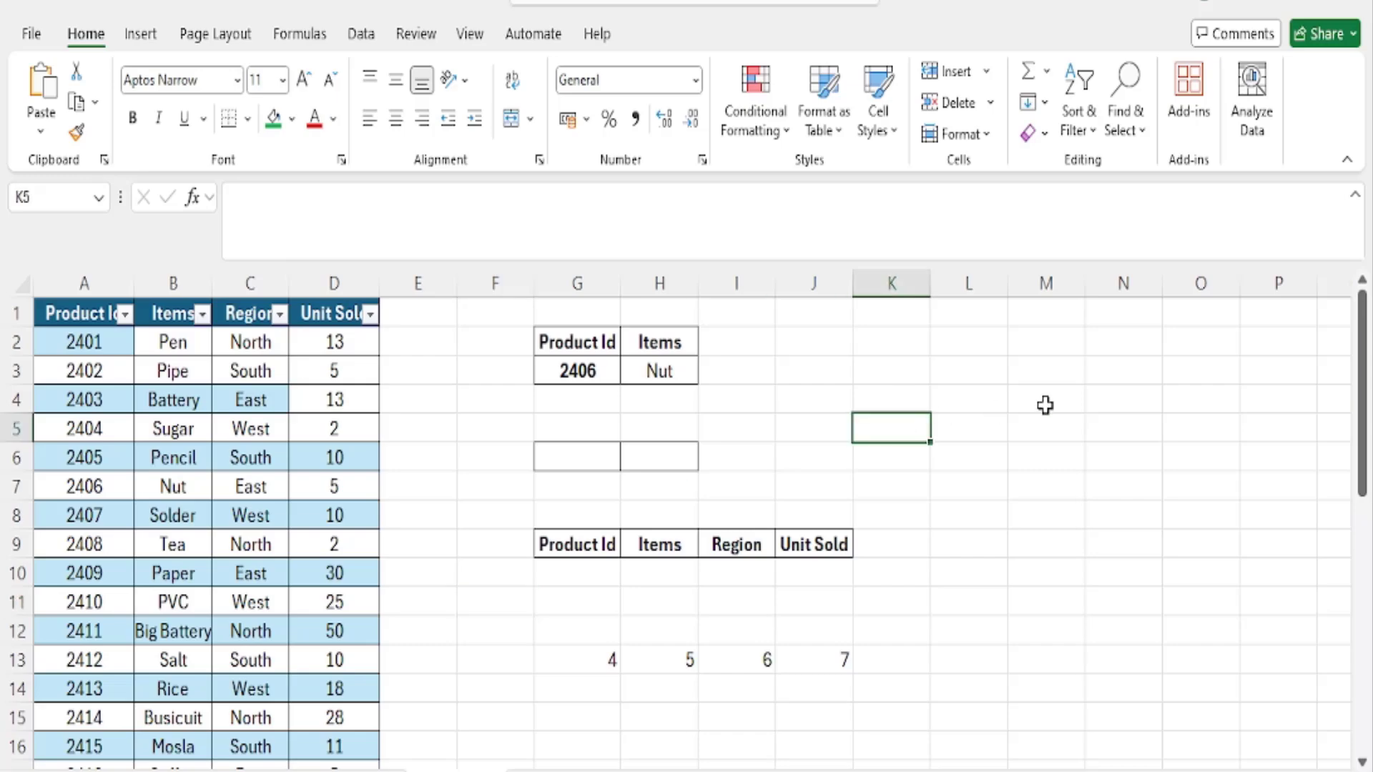
{"action": "type", "text": "ep"}
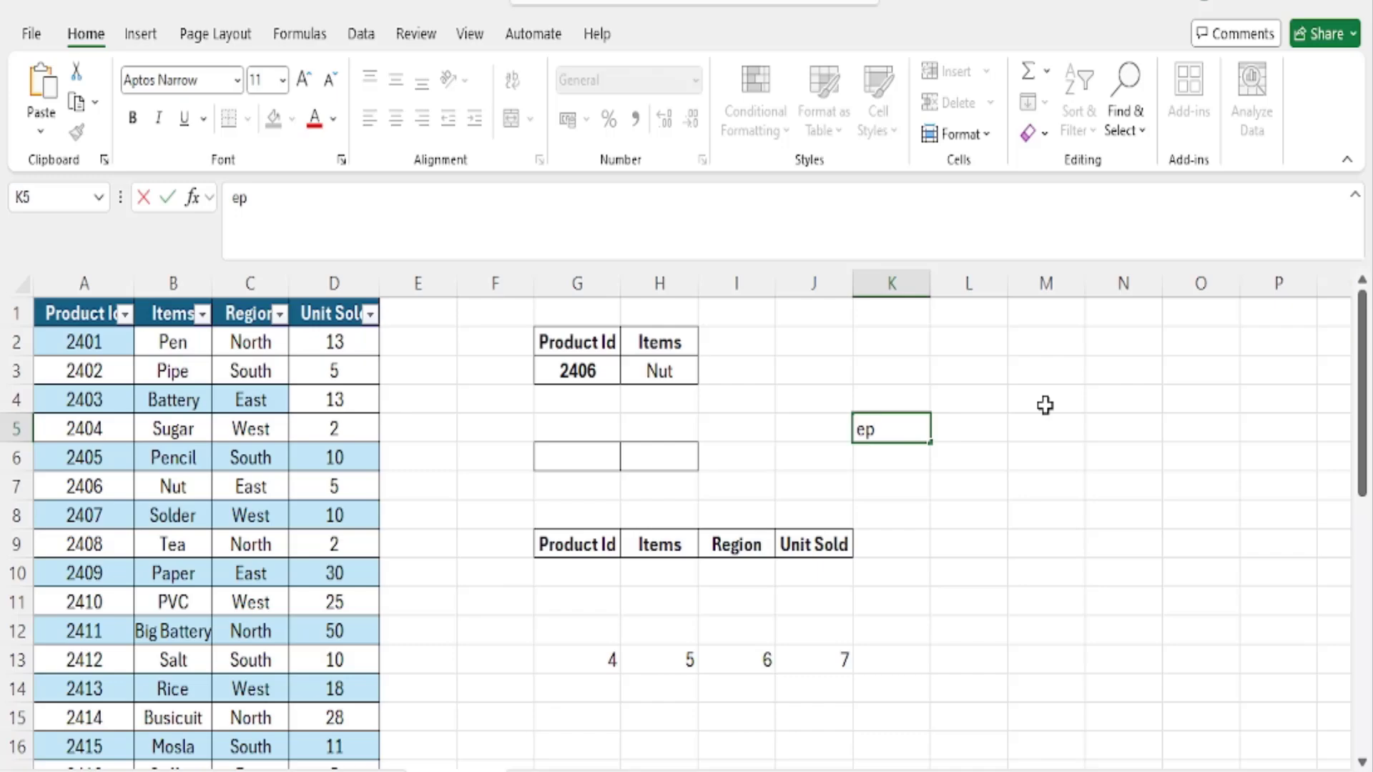
{"action": "type", "text": "EP62"}
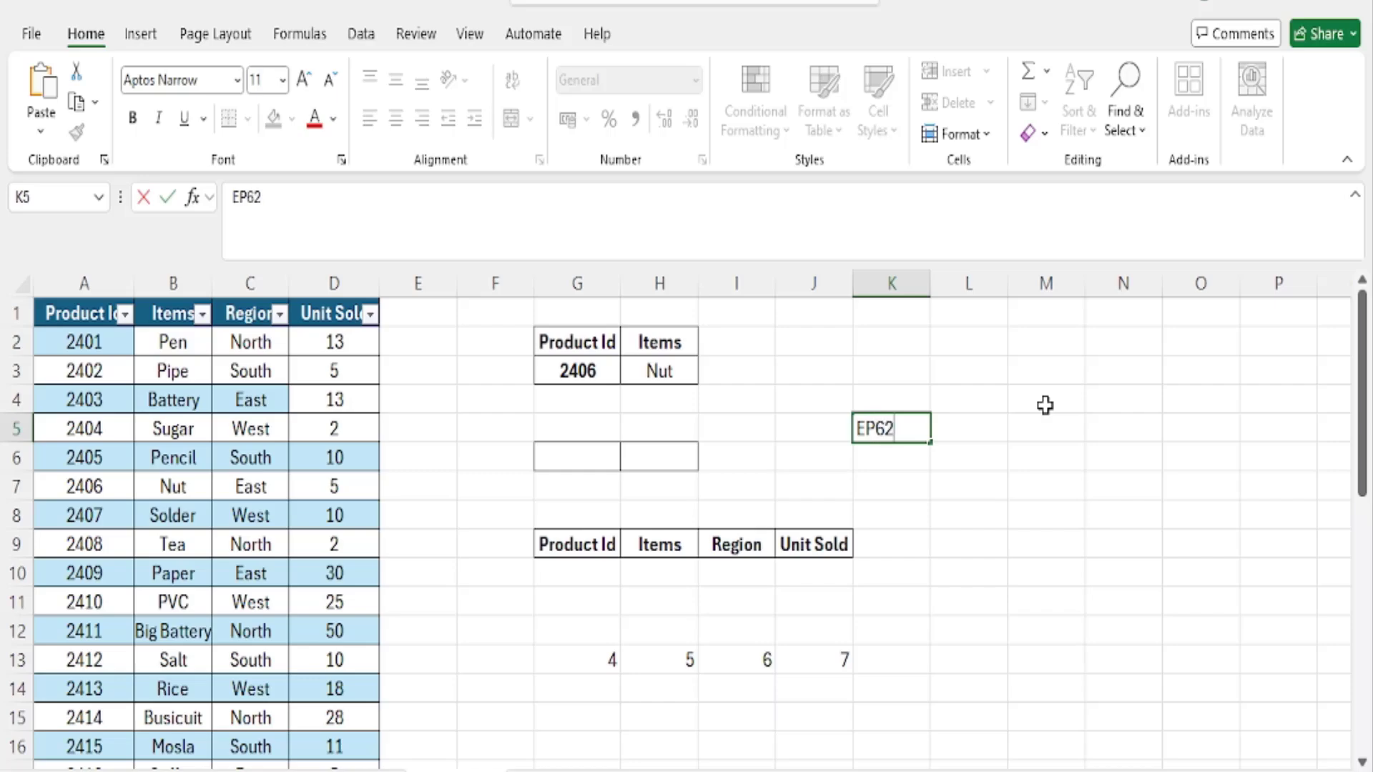
{"action": "key", "text": "Return"}
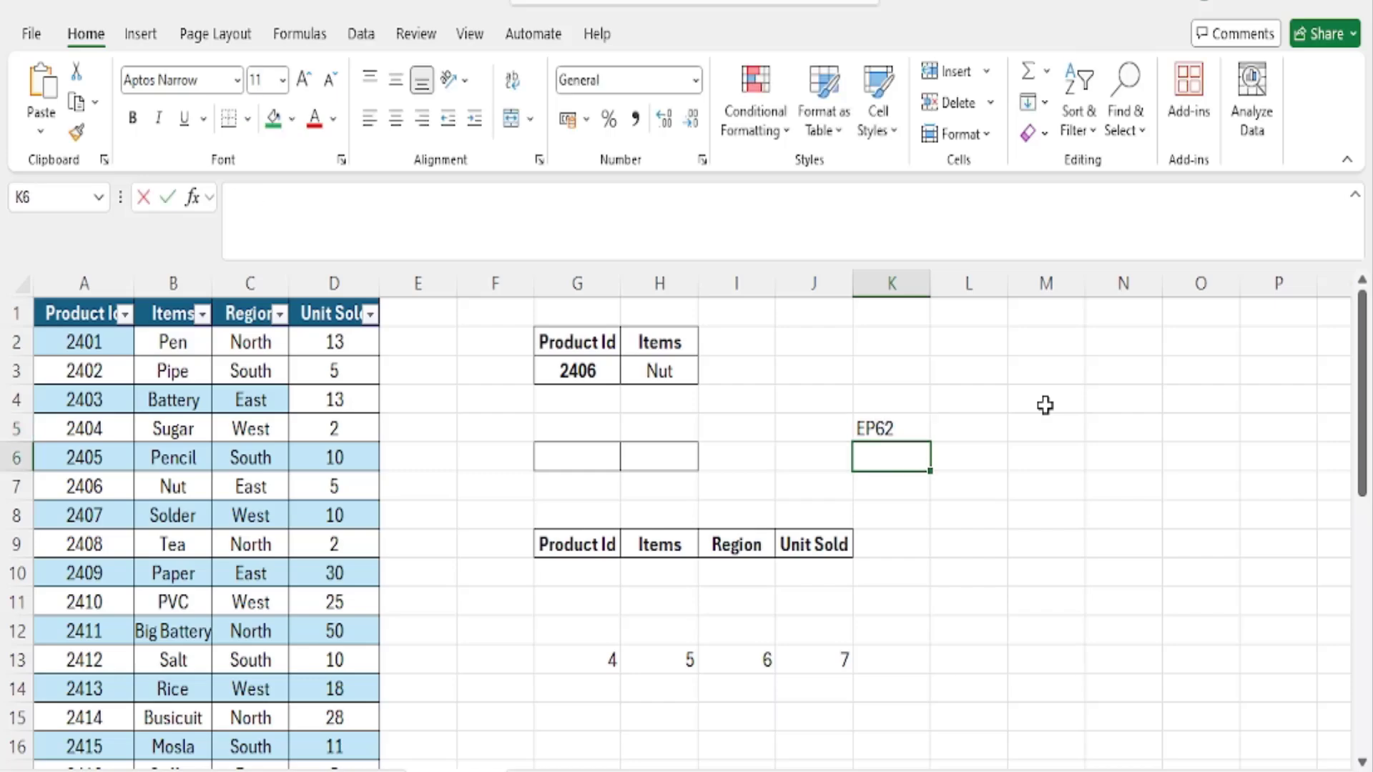
{"action": "type", "text": "EP"}
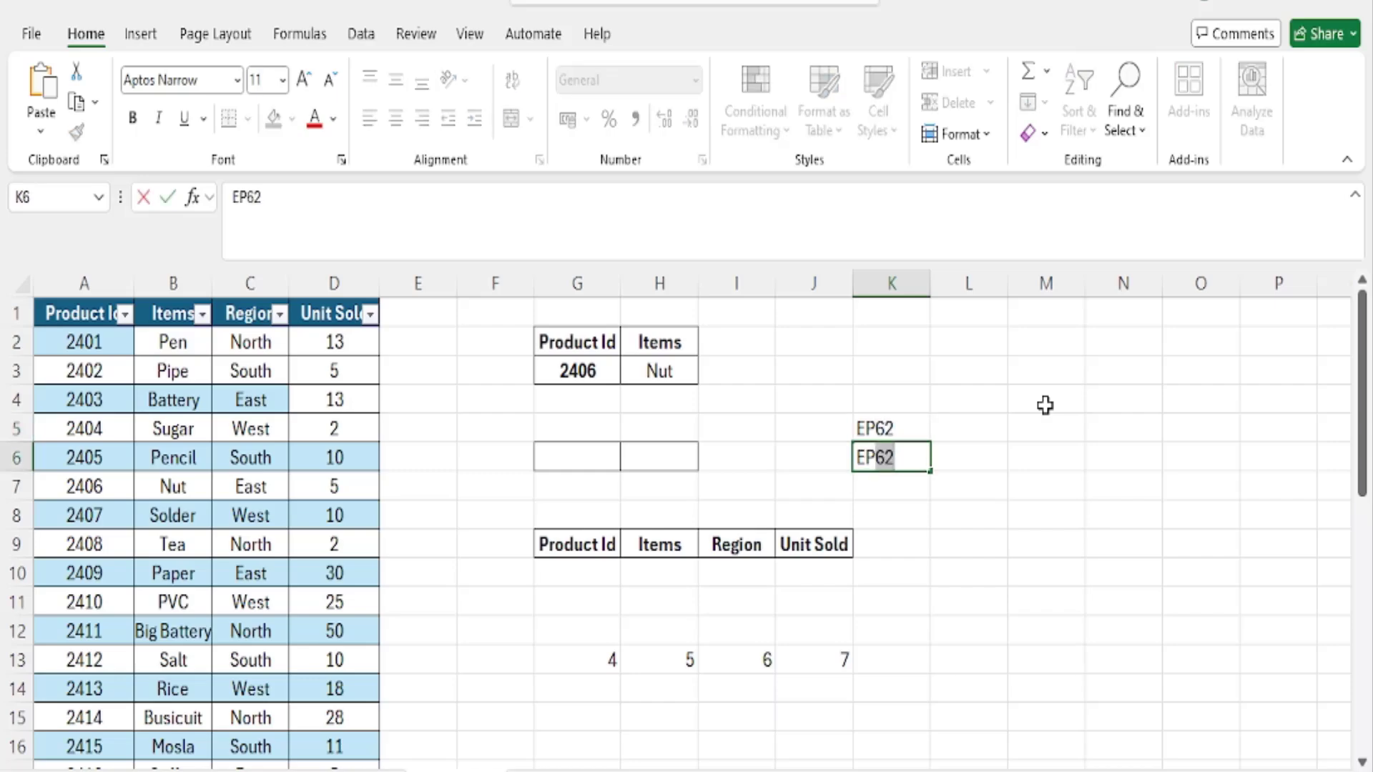
{"action": "type", "text": "95"}
{"action": "key", "text": "Return"}
{"action": "type", "text": "EP"}
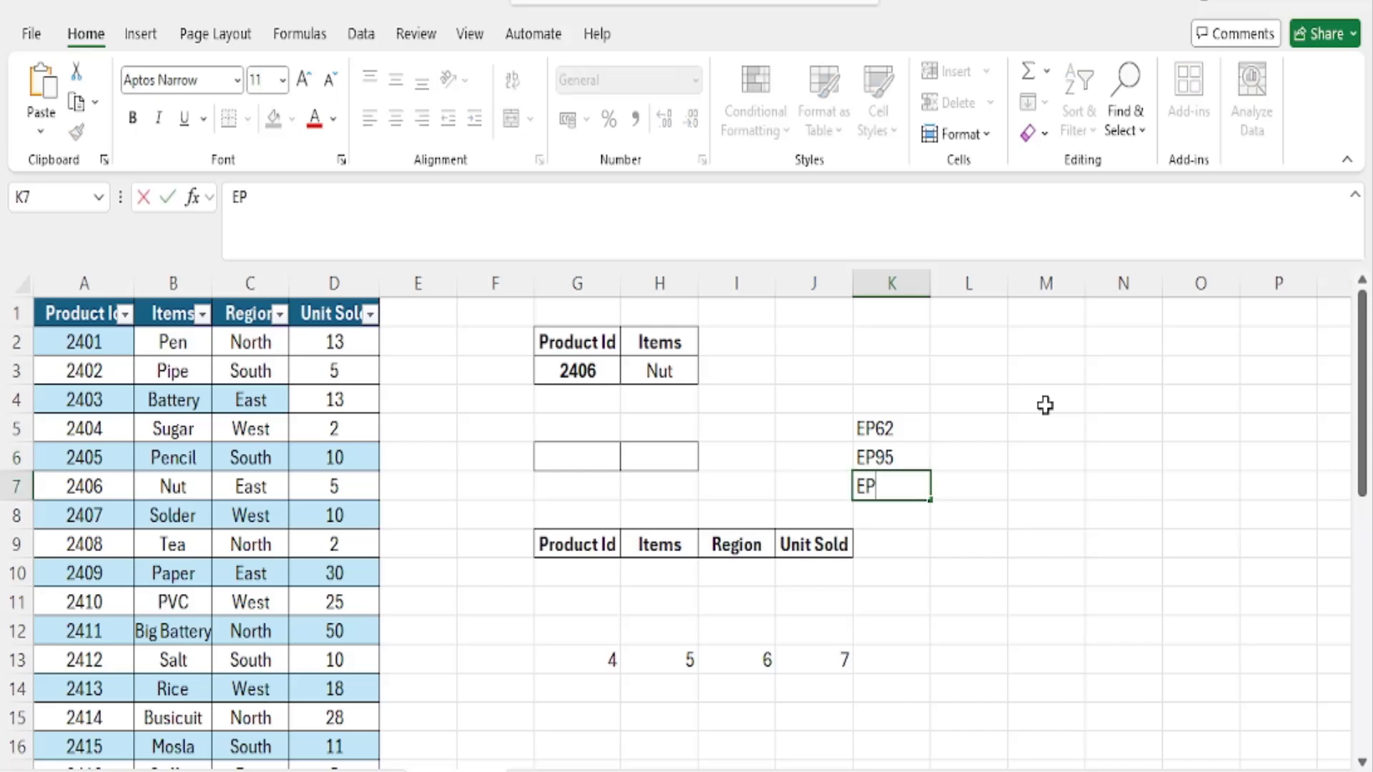
{"action": "type", "text": "104"}
{"action": "key", "text": "Return"}
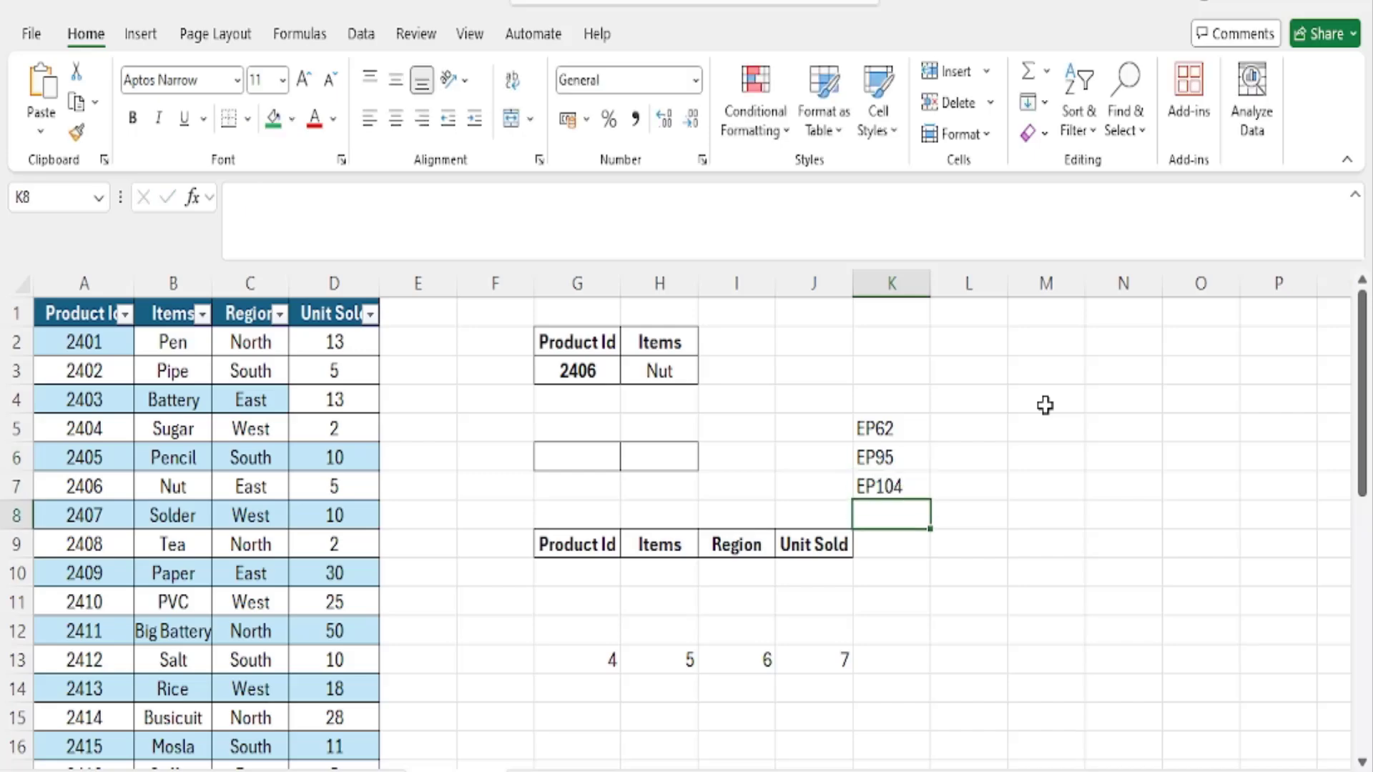
{"action": "type", "text": "EP"}
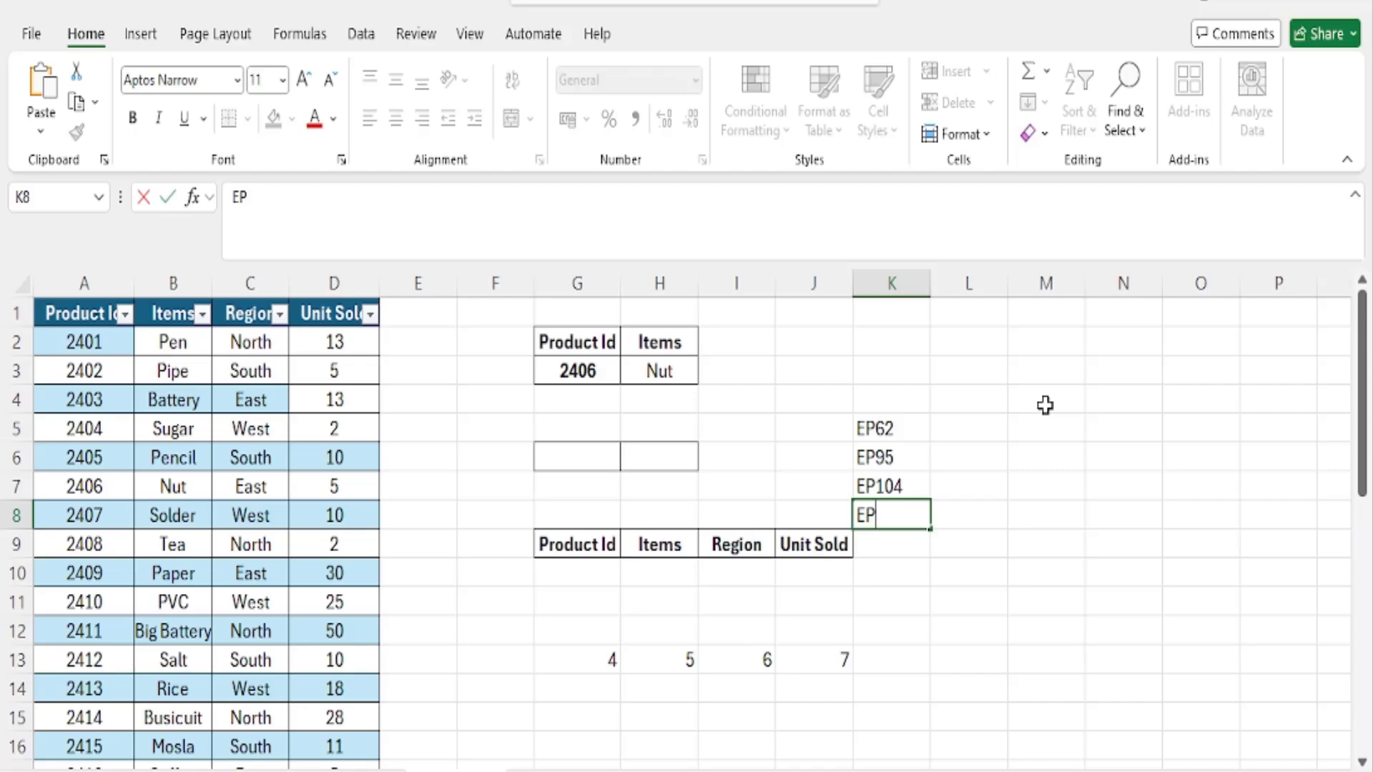
{"action": "type", "text": "118"}
{"action": "key", "text": "Return"}
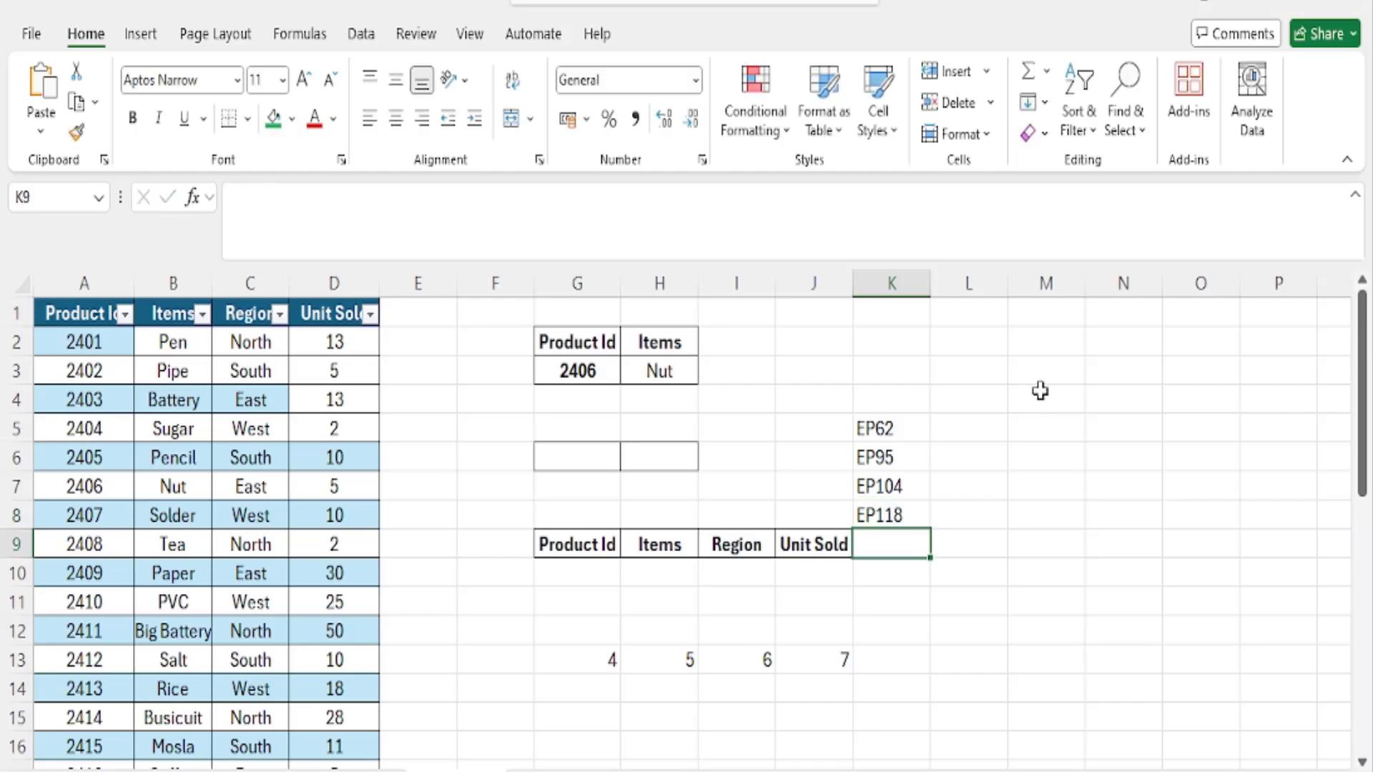
- Move the four EP codes from K5:K8 to the range starting at cell L4
{"action": "left_click_drag", "start_coordinate": [889, 429], "coordinate": [907, 509]}
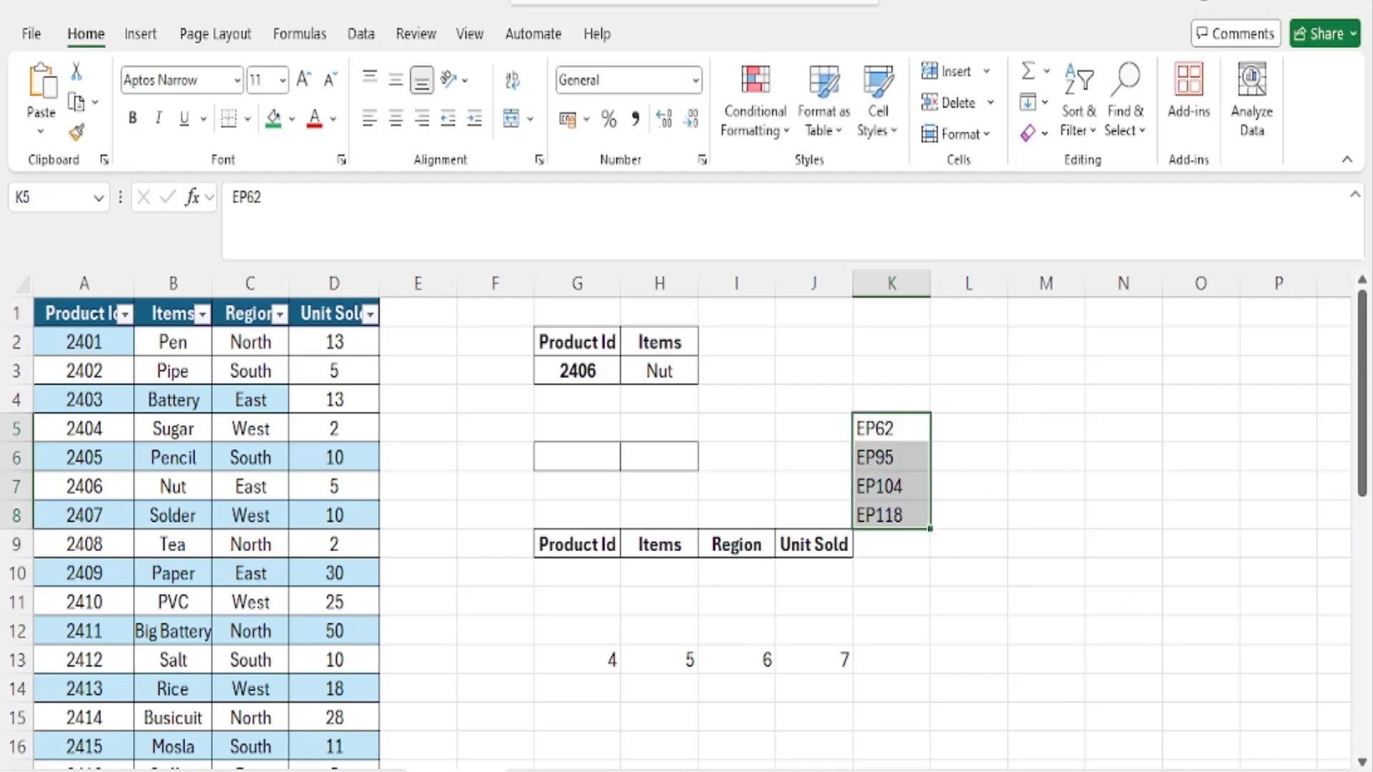
{"action": "scroll", "coordinate": [1111, 693], "scroll_direction": "up", "scroll_amount": 2}
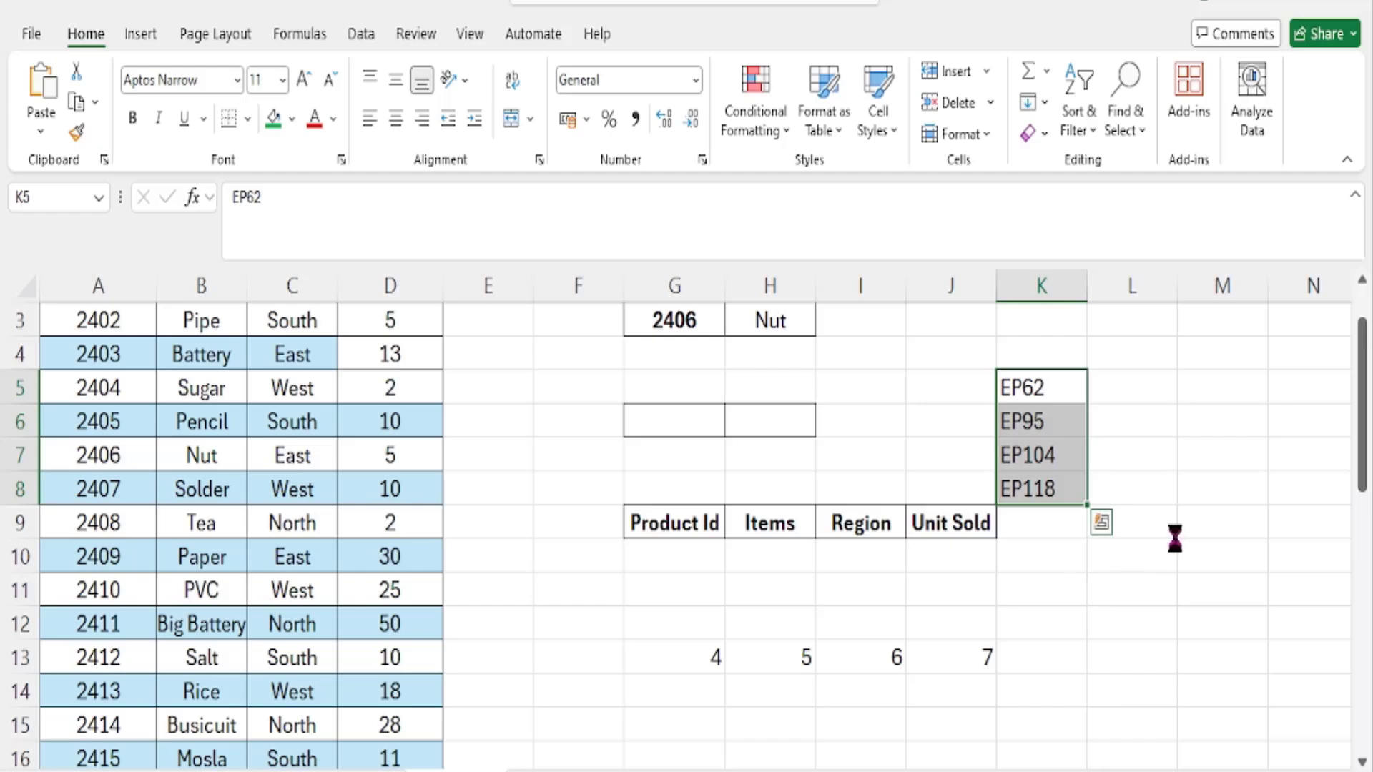
{"action": "key", "text": "ctrl+c"}
{"action": "left_click", "coordinate": [1139, 354]}
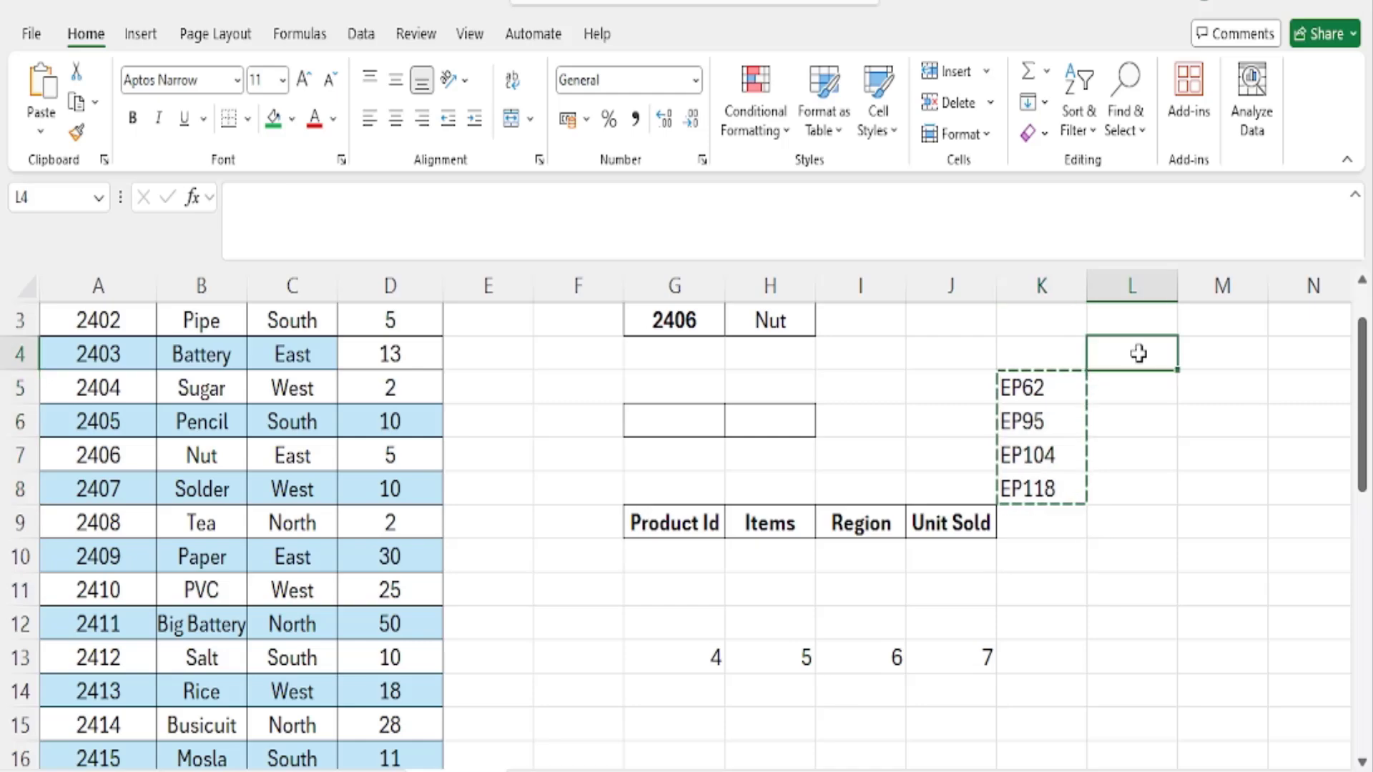
{"action": "key", "text": "ctrl+v"}
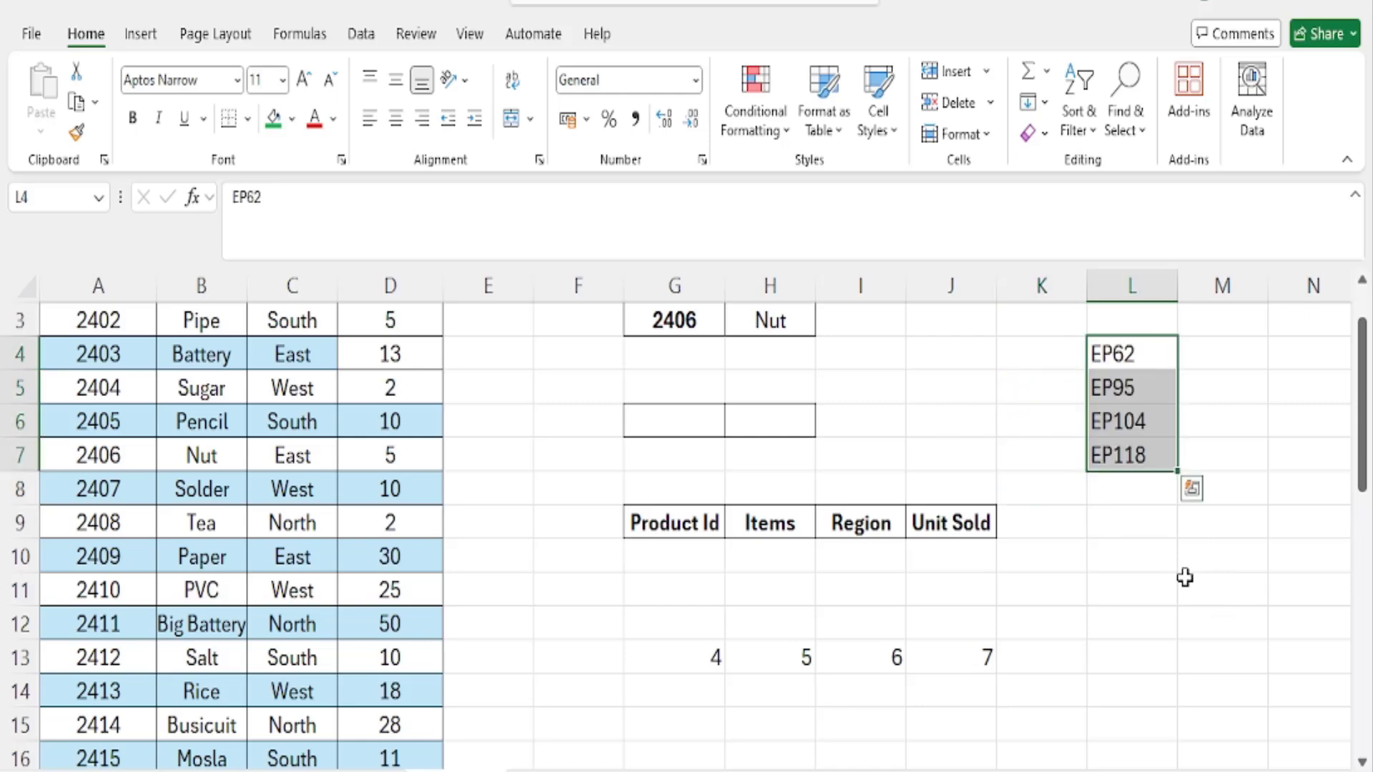
- Set the lookup Product Id in cell G3 to 2407
{"action": "scroll", "coordinate": [313, 538], "scroll_direction": "up", "scroll_amount": 1}
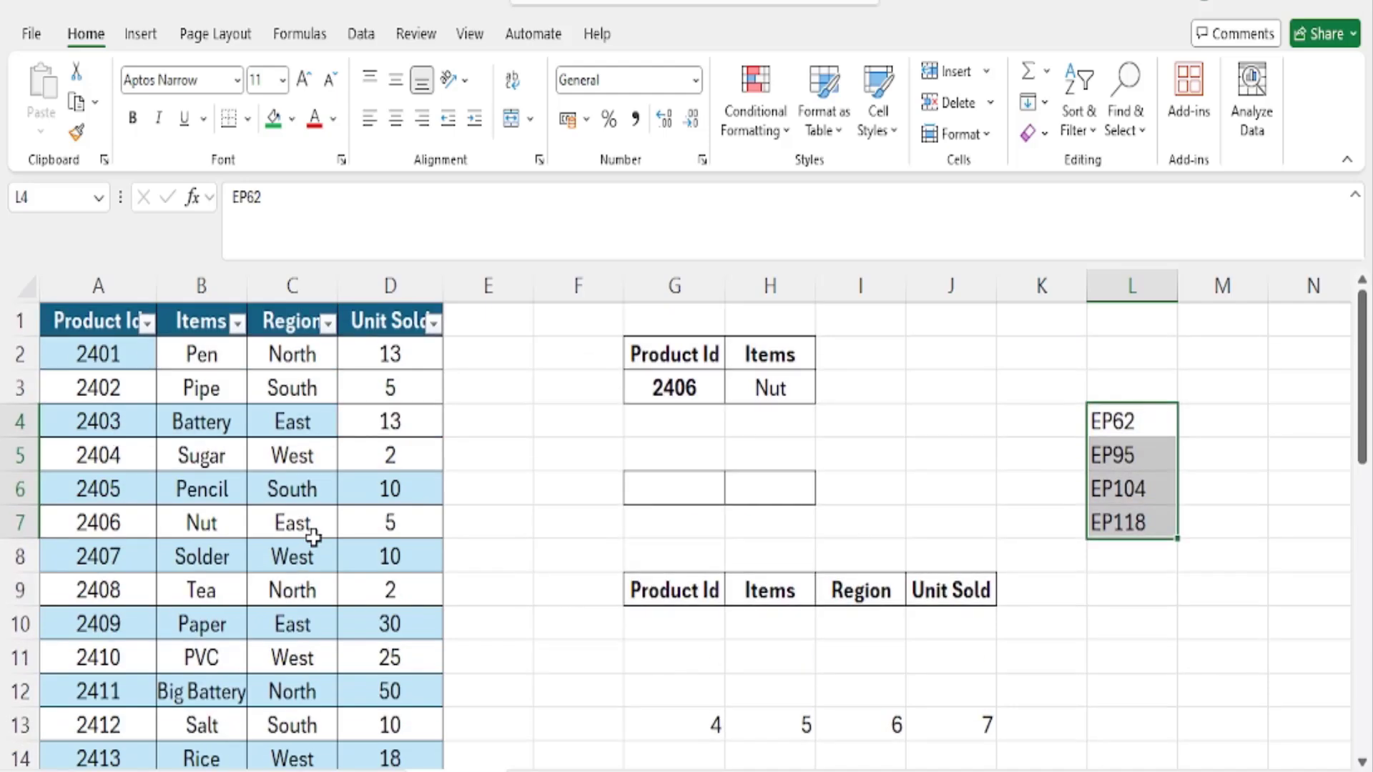
{"action": "left_click", "coordinate": [673, 387]}
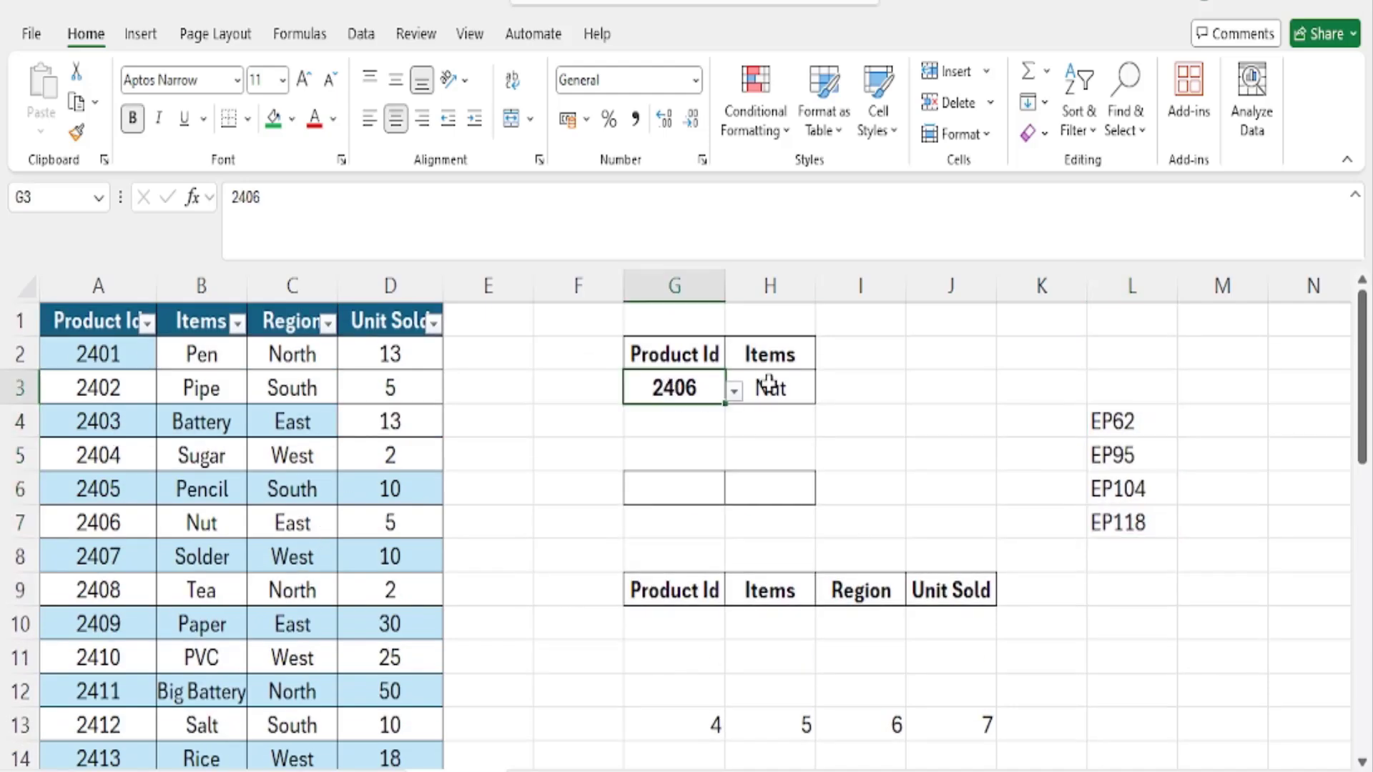
{"action": "left_click", "coordinate": [771, 386]}
{"action": "left_click", "coordinate": [690, 393]}
{"action": "type", "text": "2407"}
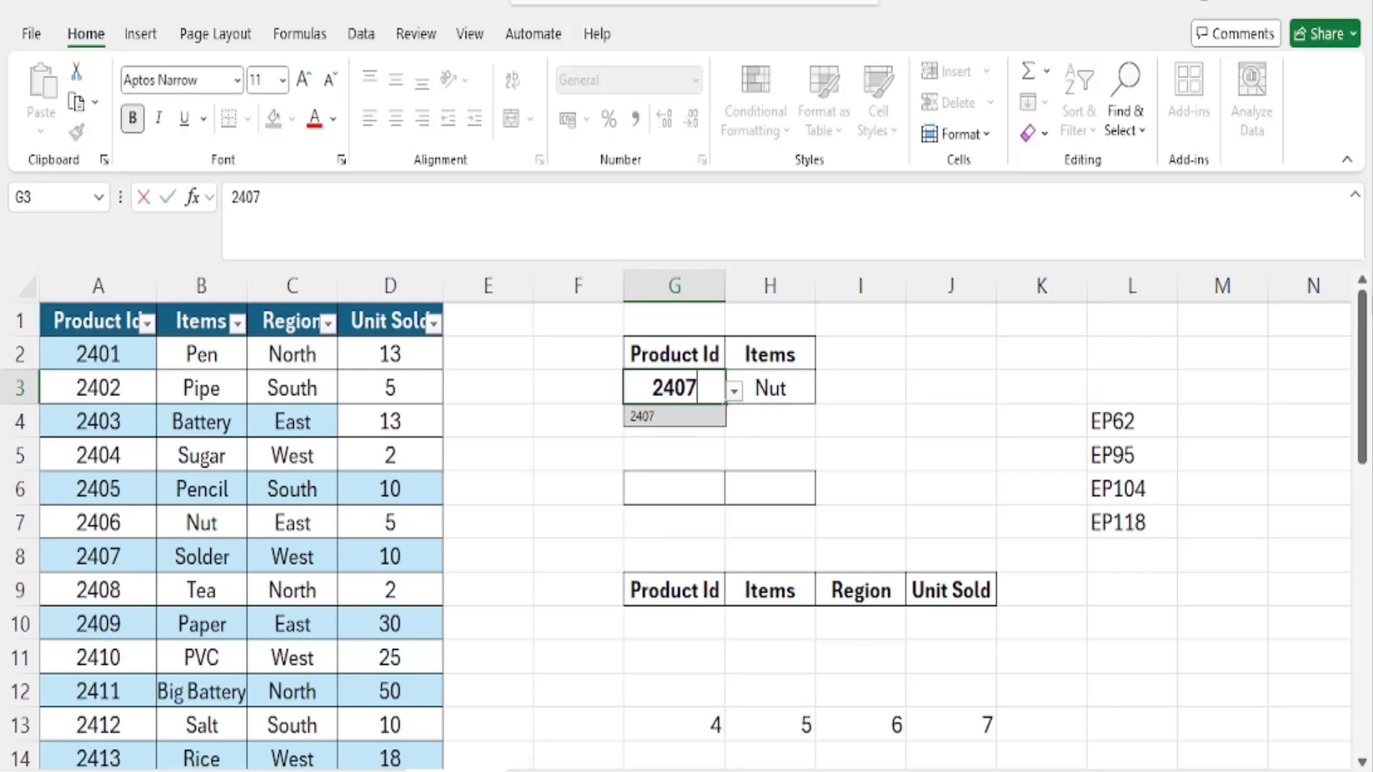
{"action": "key", "text": "Tab"}
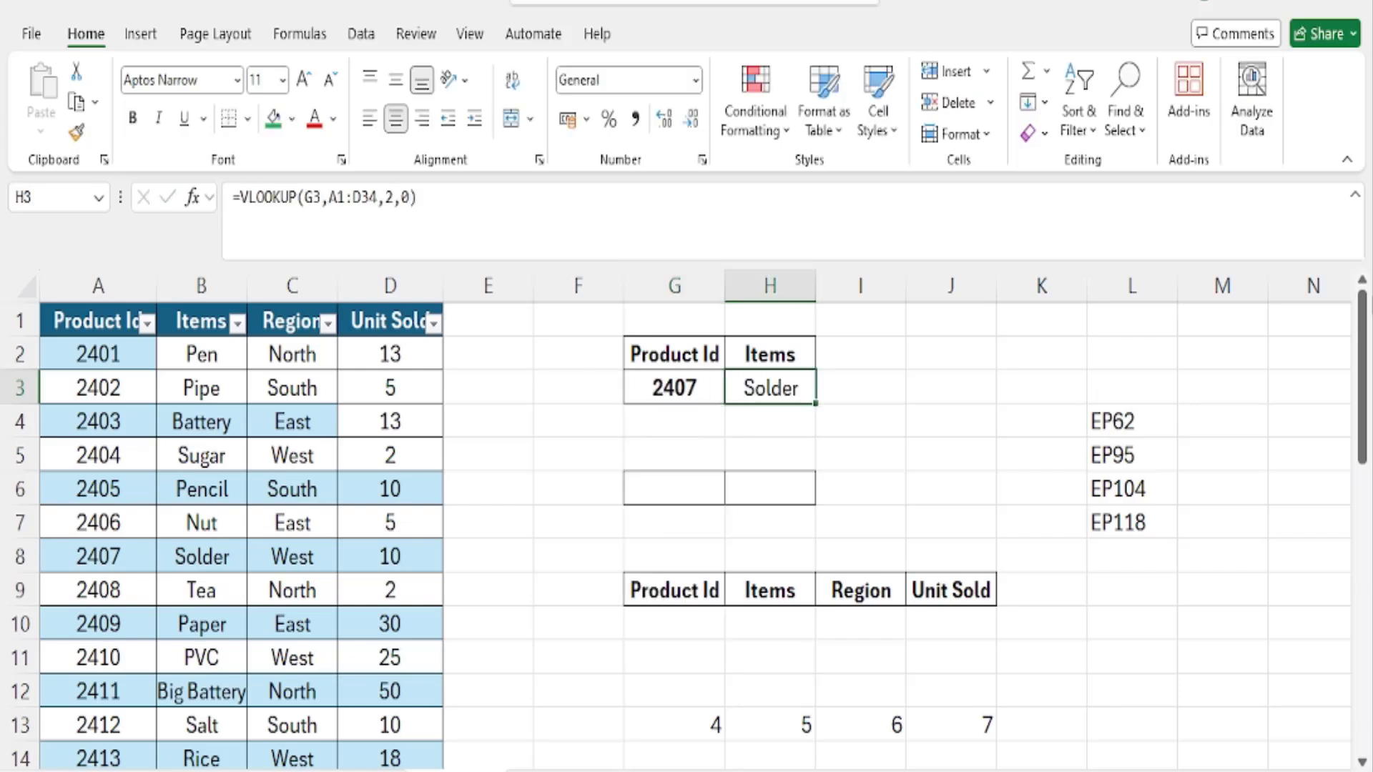
{"action": "key", "text": "Left"}
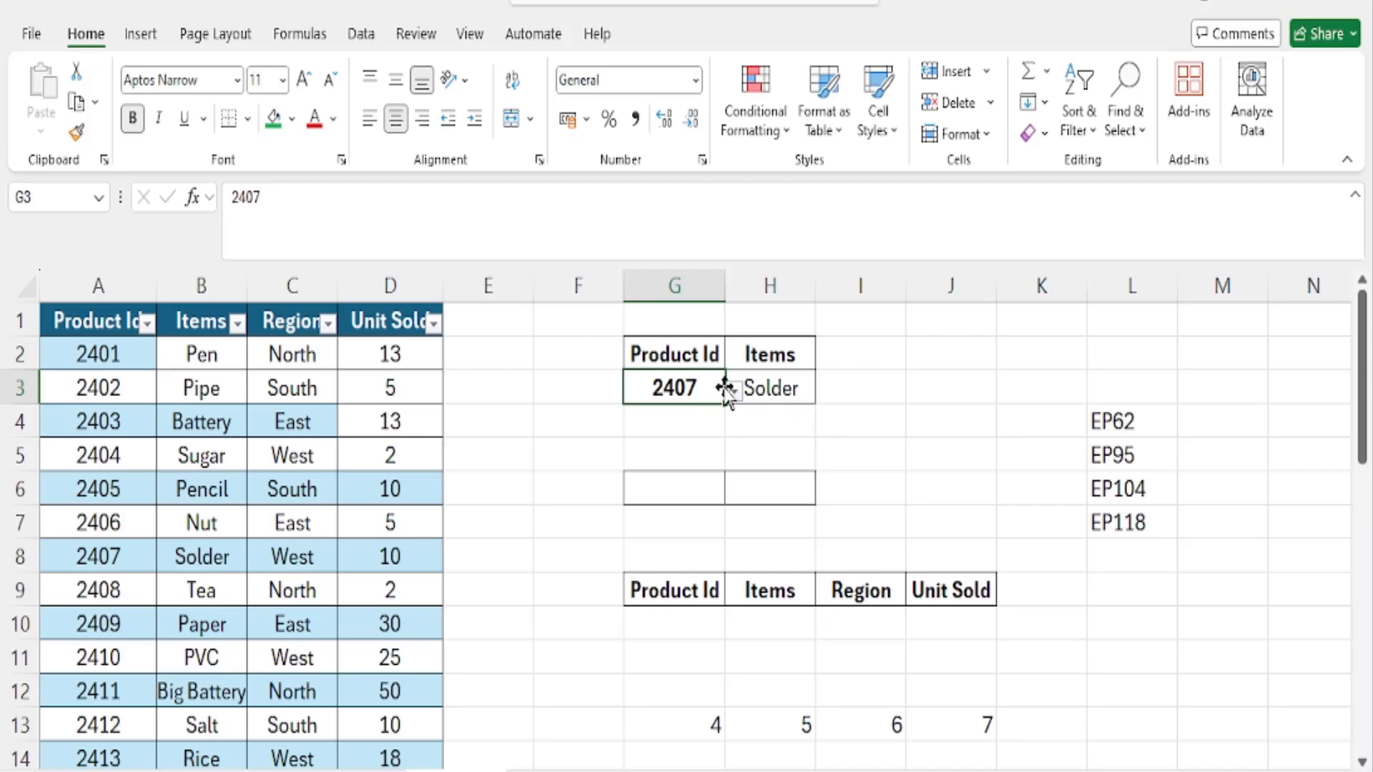
- Examine the Product Id column, the row for product 2407 and its item, and the full source table used by the lookup
{"action": "left_click_drag", "start_coordinate": [133, 356], "coordinate": [114, 692]}
{"action": "scroll", "coordinate": [136, 594], "scroll_direction": "up", "scroll_amount": 3}
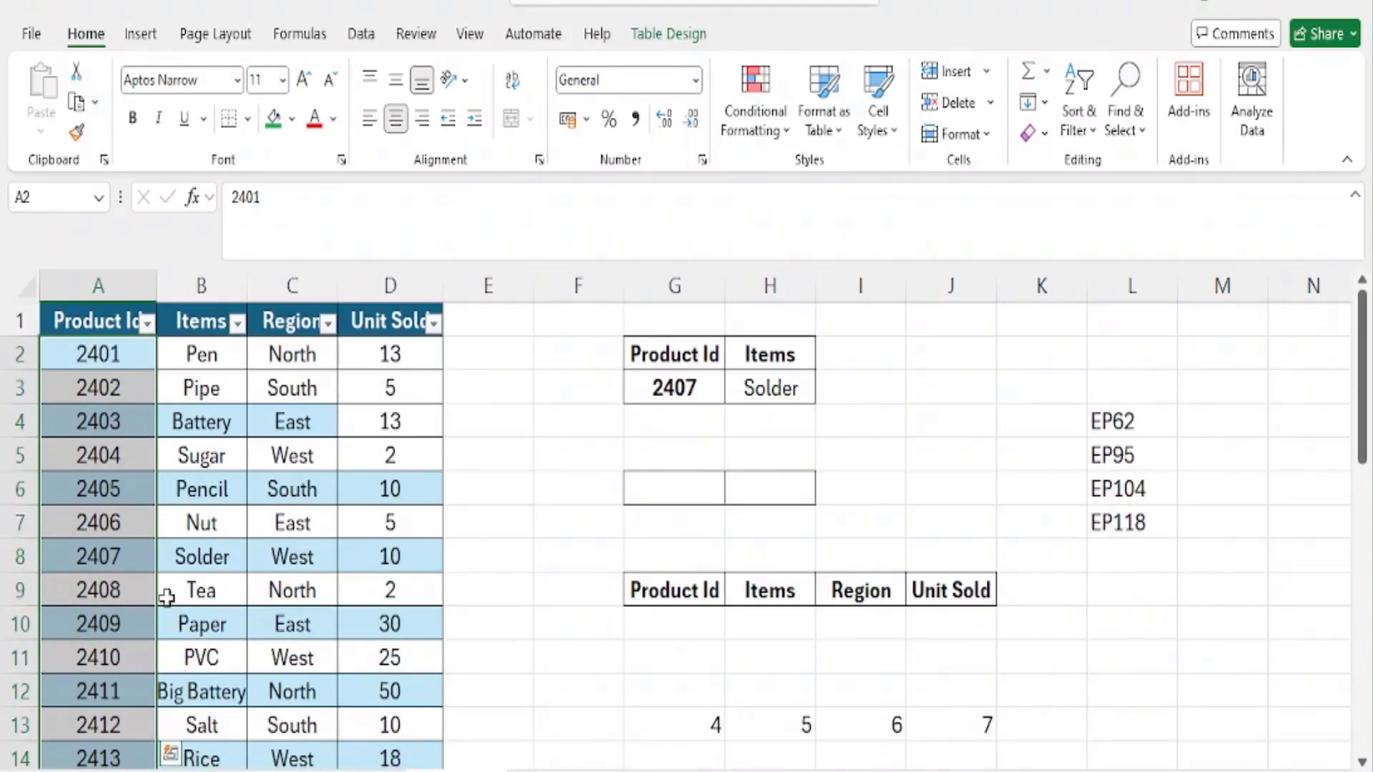
{"action": "left_click_drag", "start_coordinate": [127, 564], "coordinate": [368, 560]}
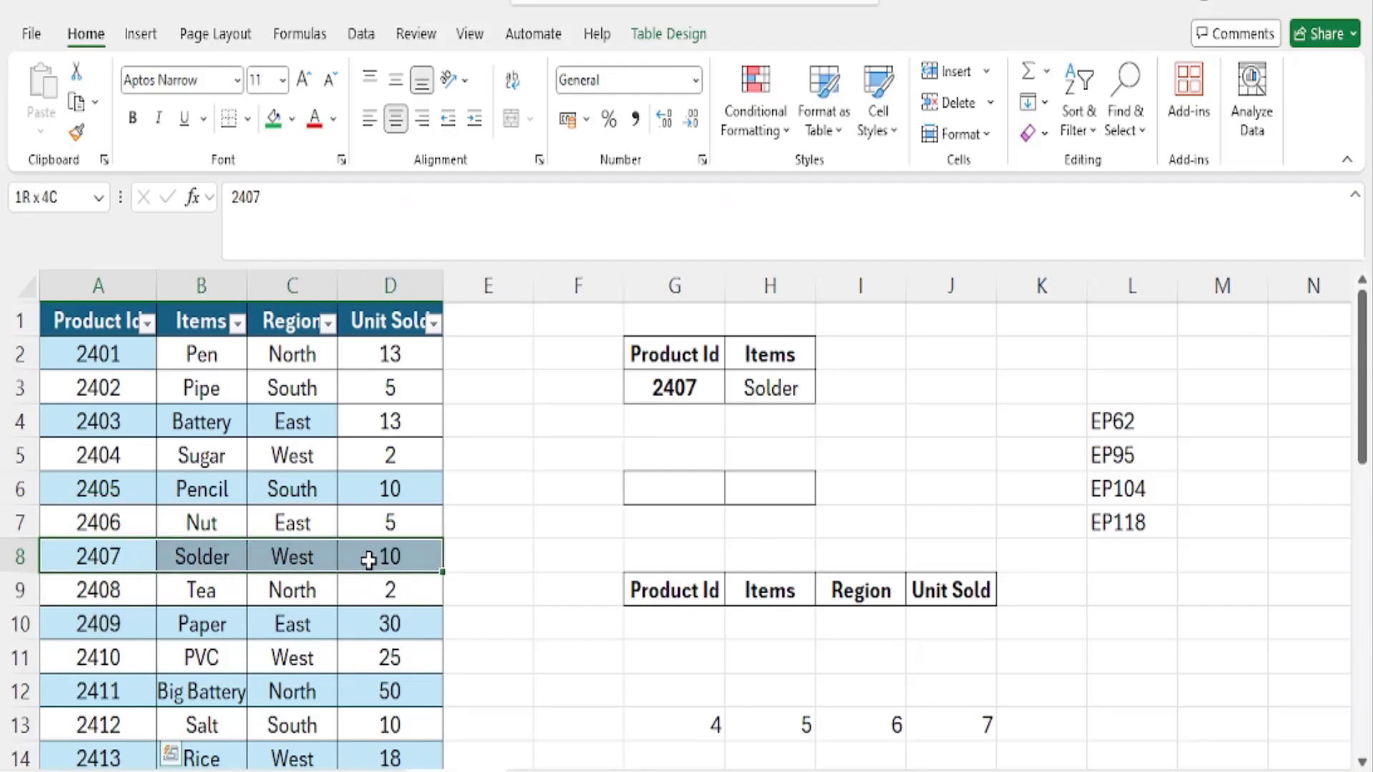
{"action": "left_click", "coordinate": [215, 555]}
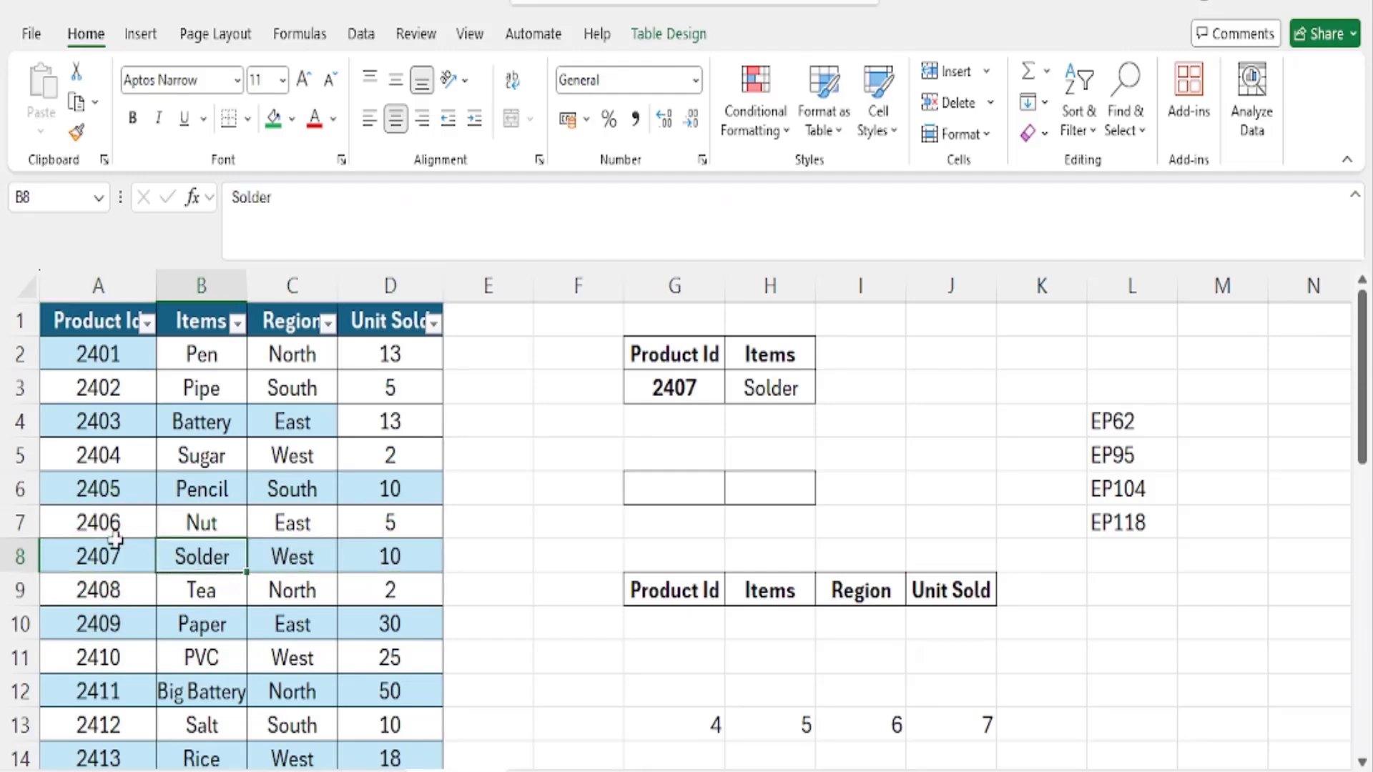
{"action": "left_click", "coordinate": [136, 554]}
{"action": "left_click_drag", "start_coordinate": [136, 554], "coordinate": [200, 558]}
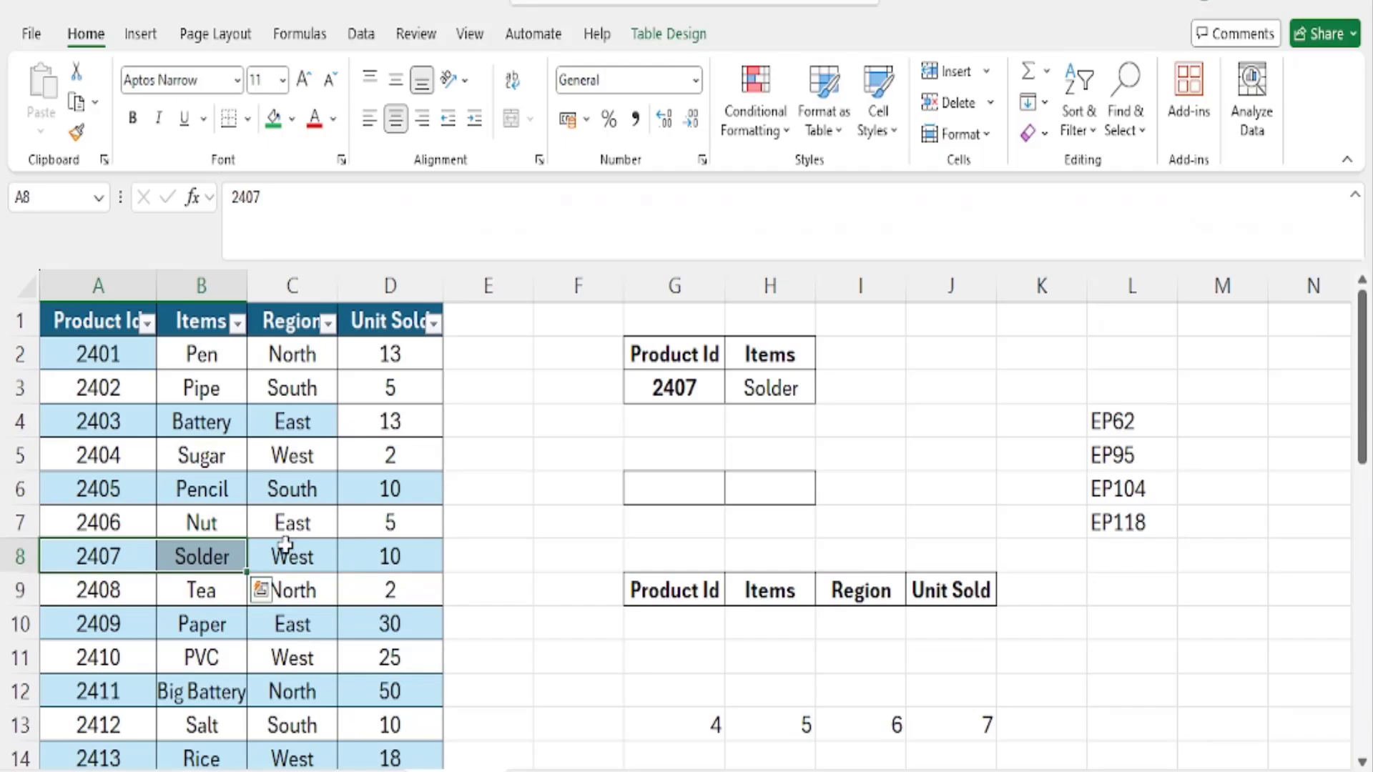
{"action": "left_click_drag", "start_coordinate": [101, 315], "coordinate": [390, 731]}
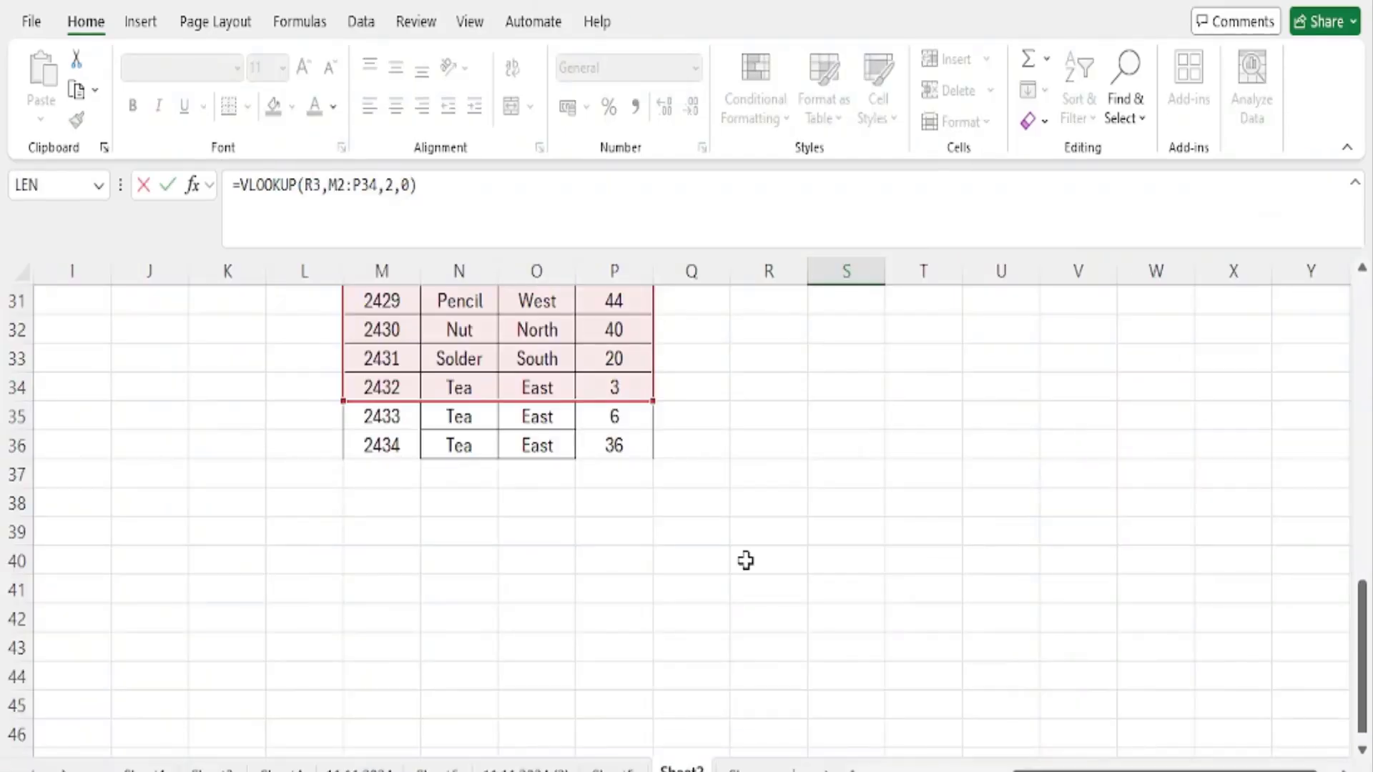
{"action": "scroll", "coordinate": [746, 561], "scroll_direction": "up", "scroll_amount": 10}
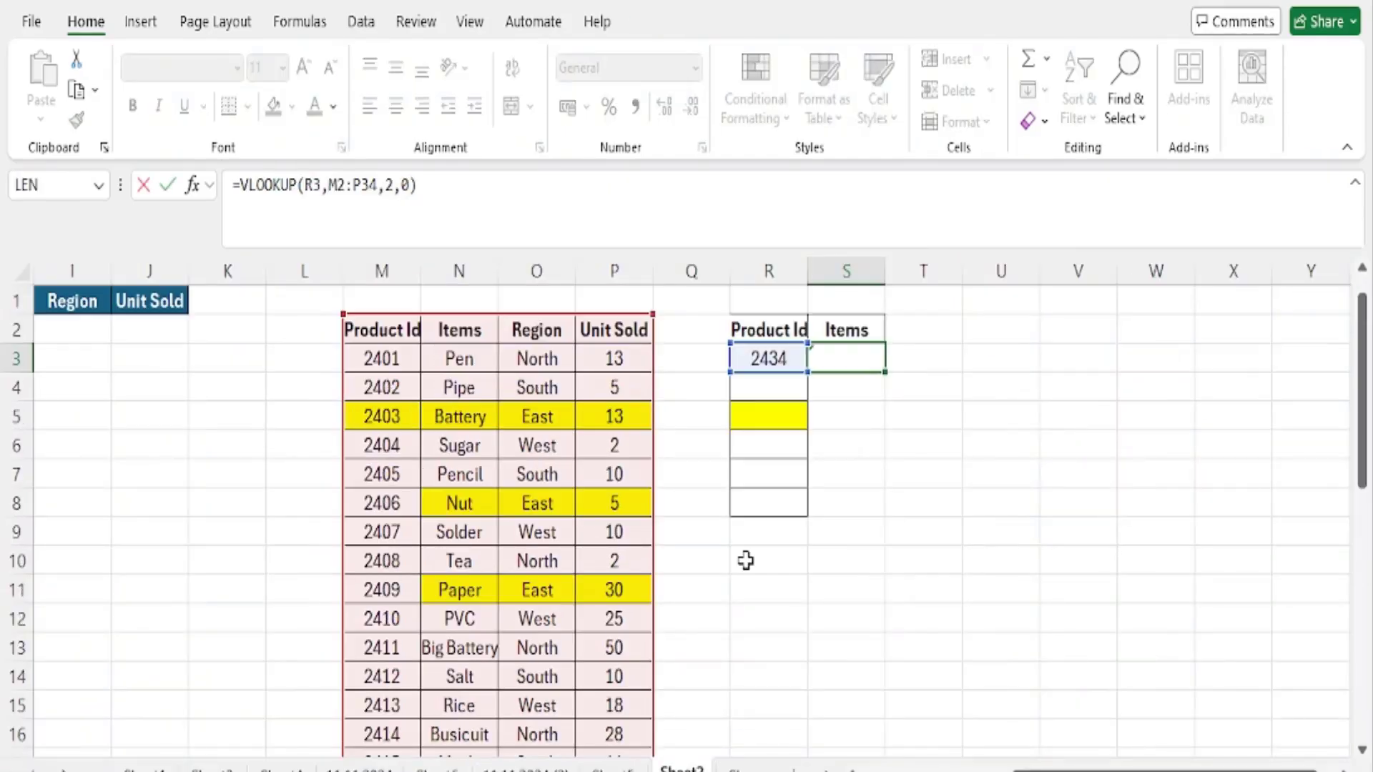
- Examine the VLOOKUP formula in S3, comparing its highlighted lookup range with the table's last rows and the Product Id in R3
{"action": "key", "text": "Escape"}
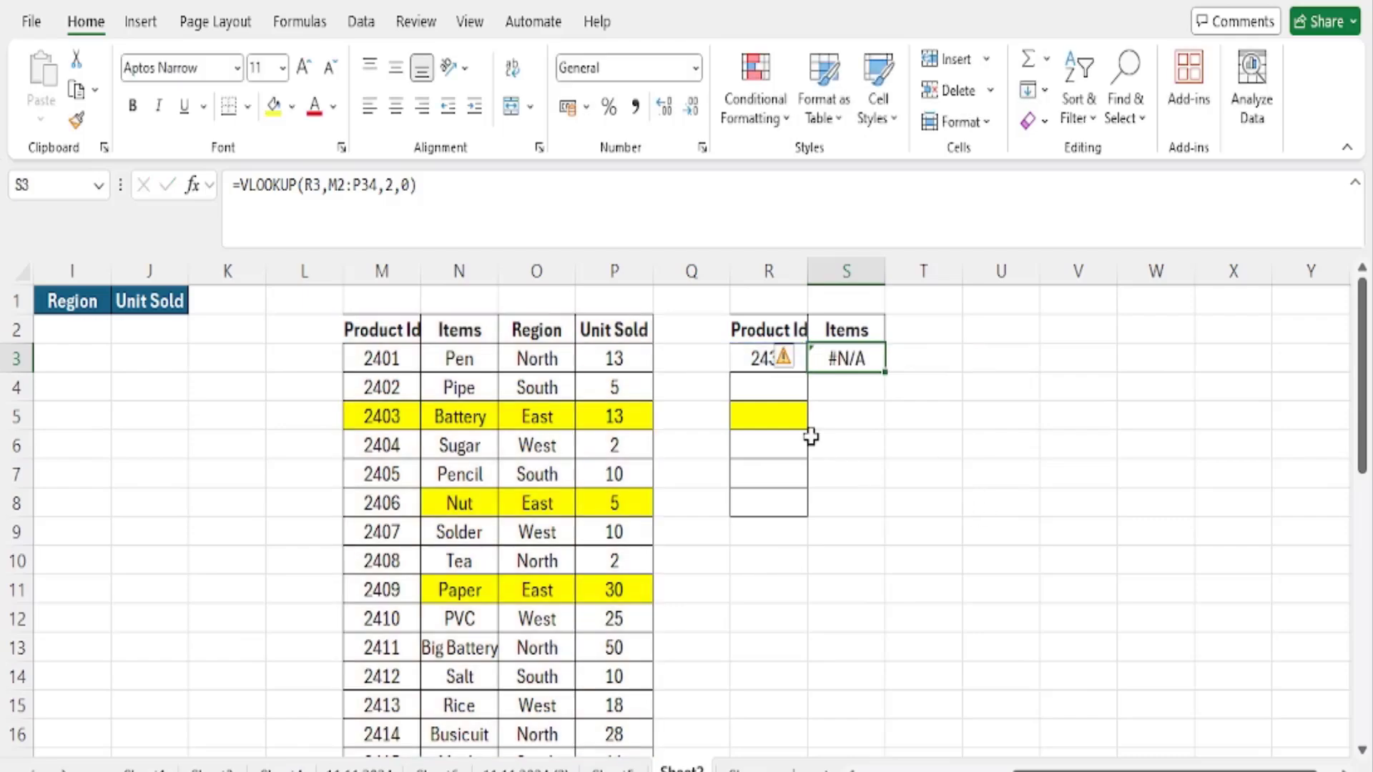
{"action": "left_click", "coordinate": [767, 354]}
{"action": "scroll", "coordinate": [711, 565], "scroll_direction": "down", "scroll_amount": 8}
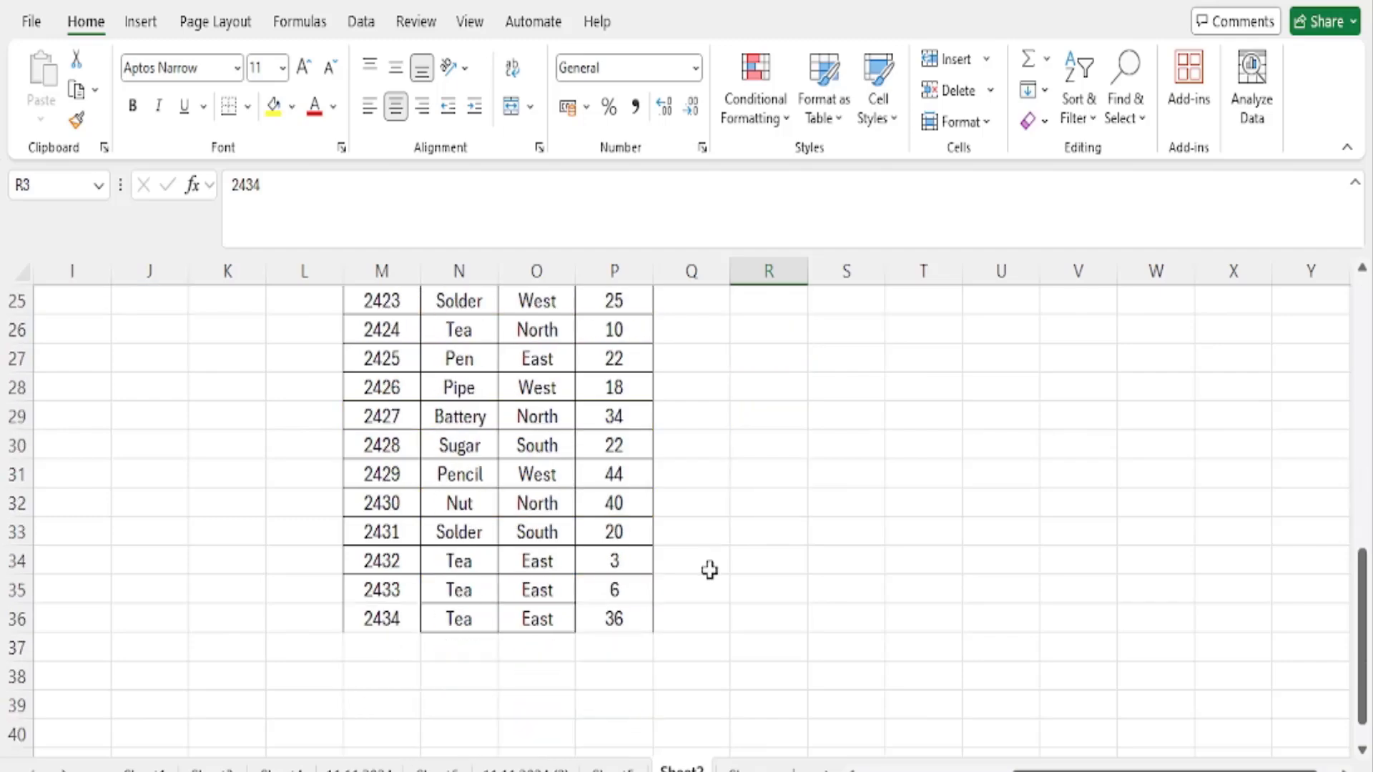
{"action": "scroll", "coordinate": [709, 570], "scroll_direction": "up", "scroll_amount": 8}
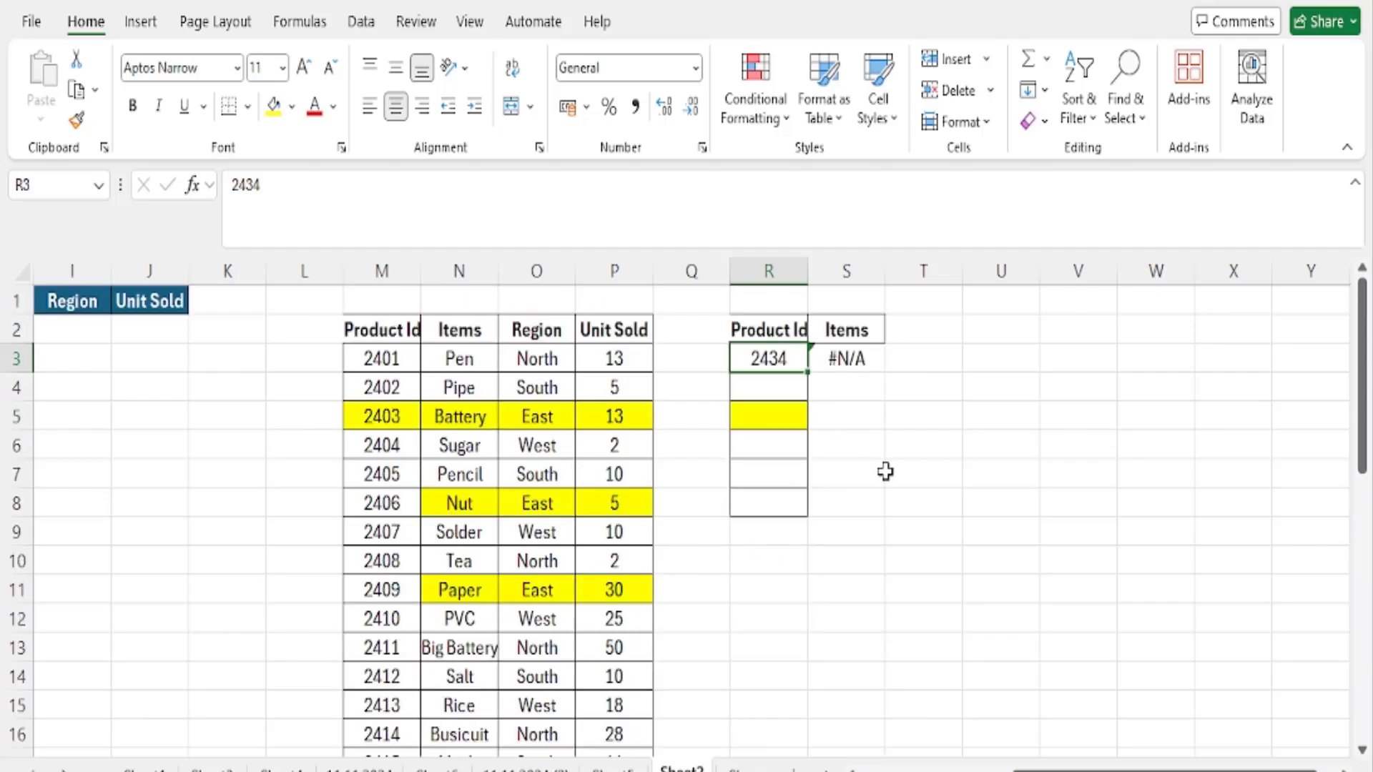
{"action": "left_click", "coordinate": [854, 366]}
{"action": "key", "text": "F2"}
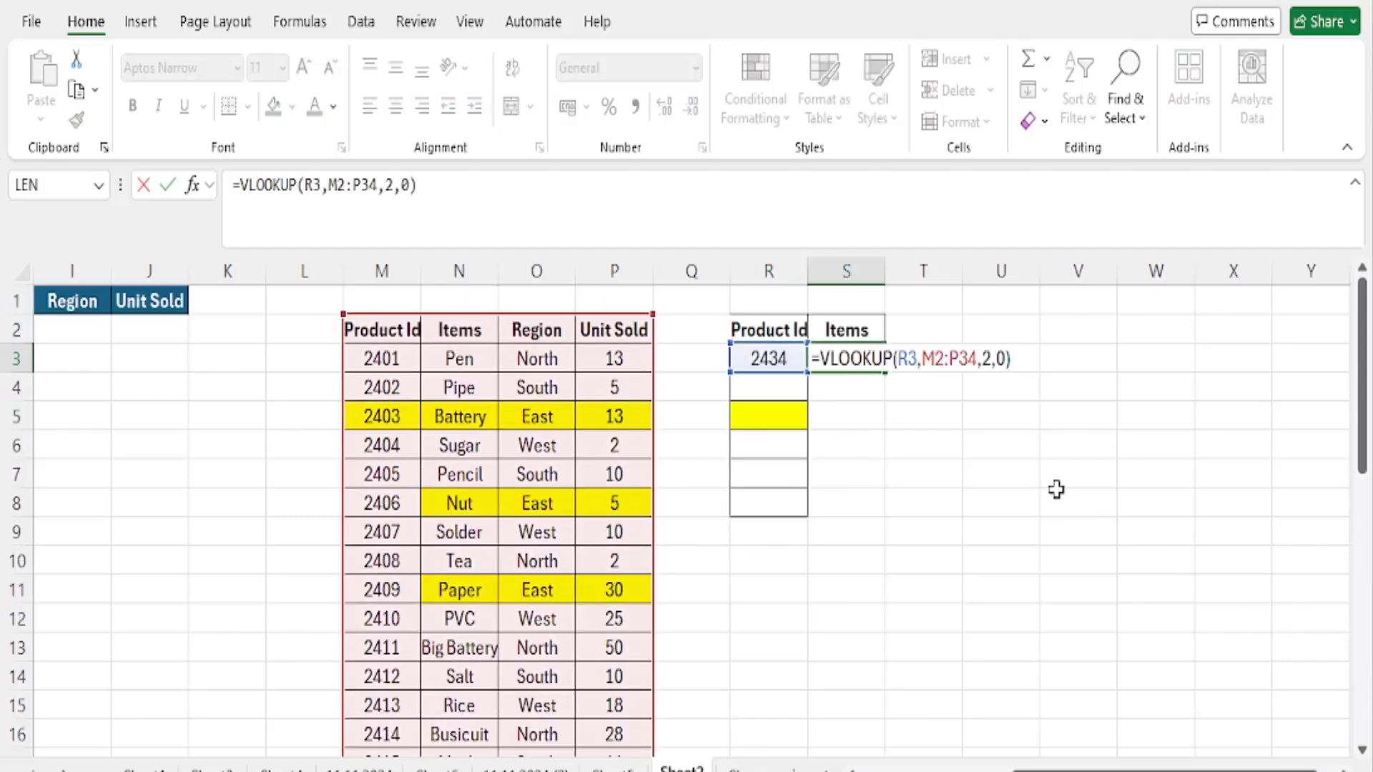
{"action": "scroll", "coordinate": [797, 602], "scroll_direction": "down", "scroll_amount": 8}
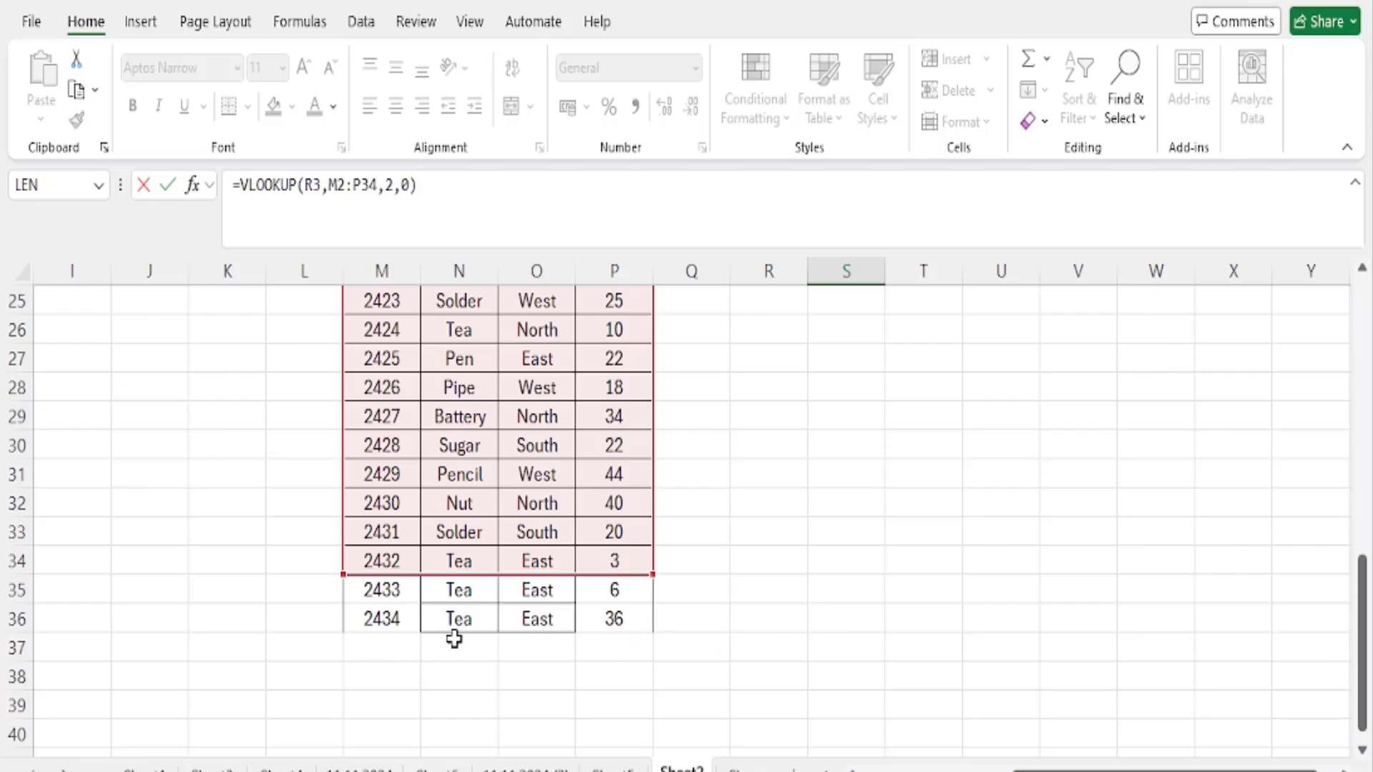
{"action": "key", "text": "ctrl+Return"}
{"action": "scroll", "coordinate": [715, 615], "scroll_direction": "up", "scroll_amount": 8}
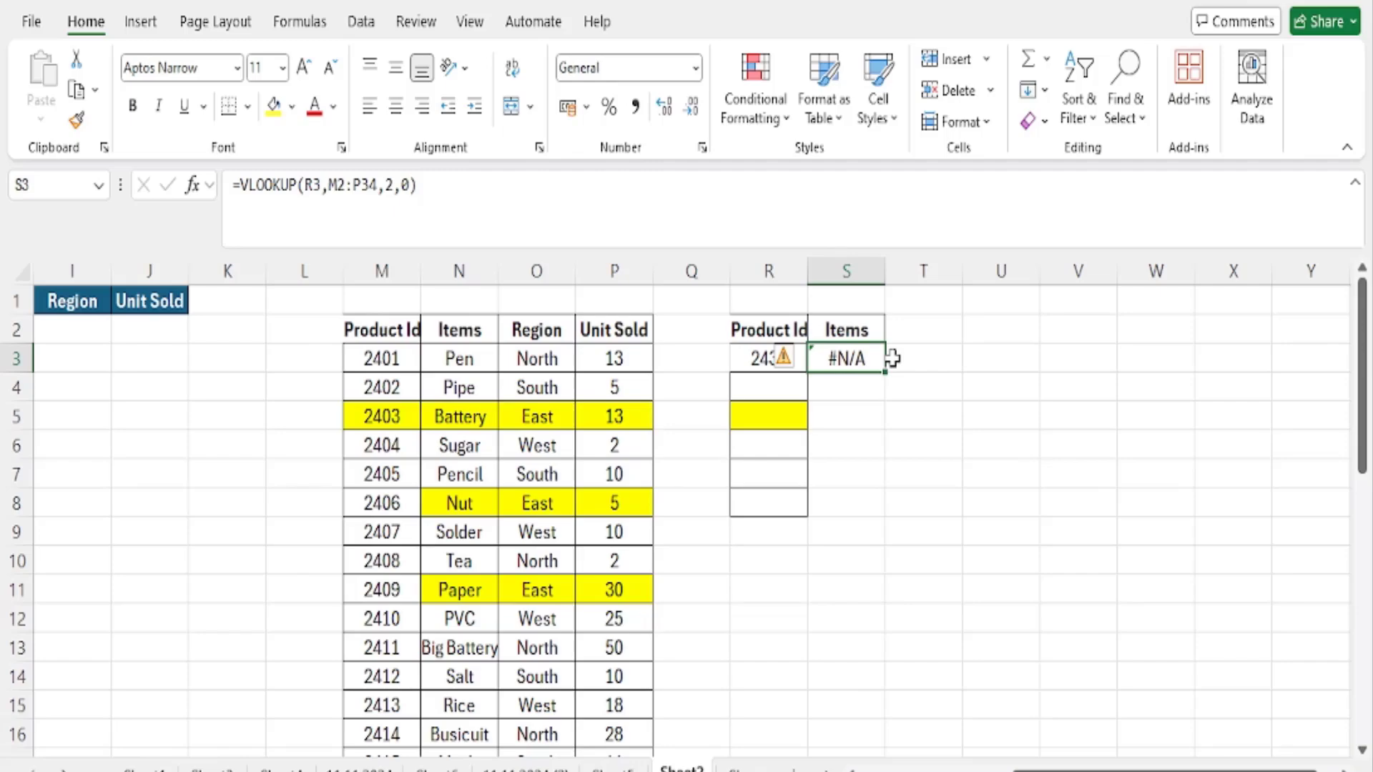
{"action": "key", "text": "F2"}
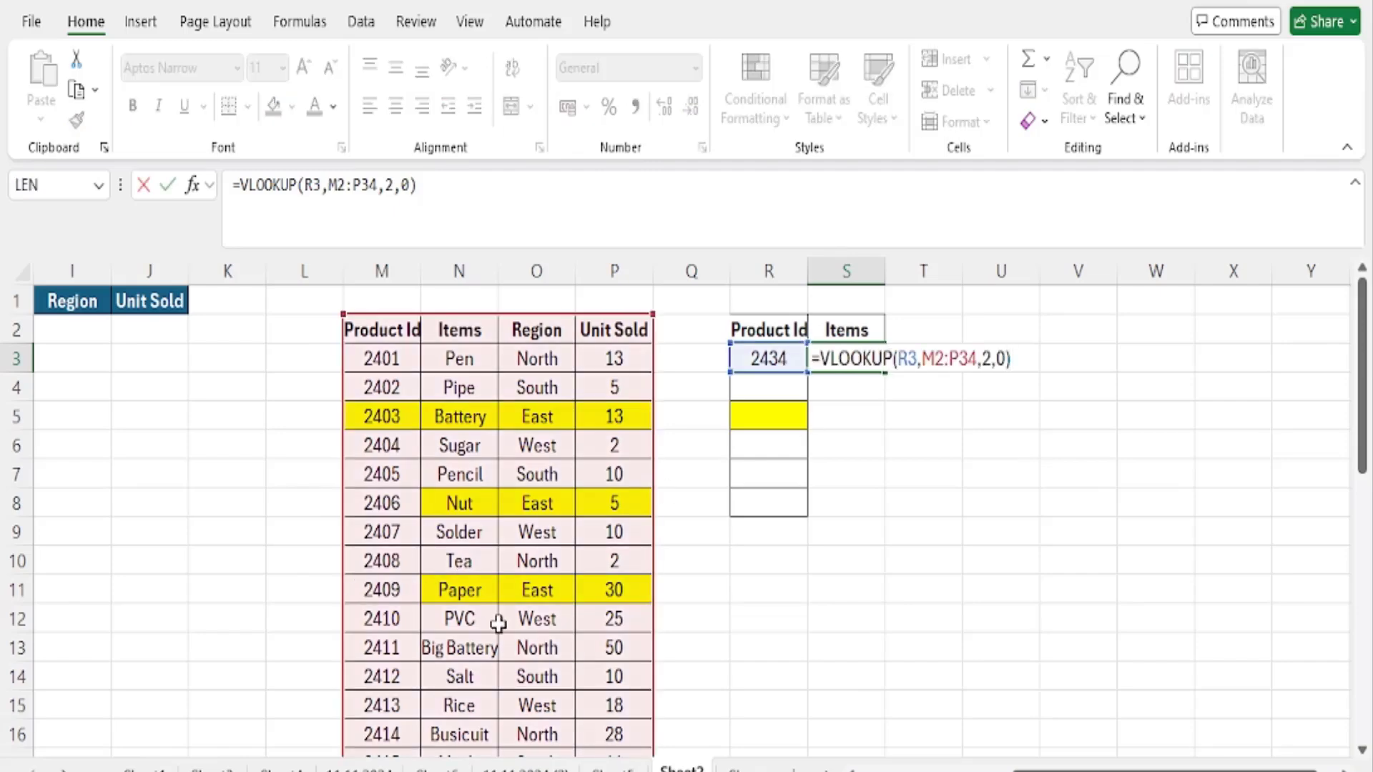
{"action": "scroll", "coordinate": [501, 626], "scroll_direction": "down", "scroll_amount": 8}
{"action": "scroll", "coordinate": [500, 627], "scroll_direction": "up", "scroll_amount": 8}
{"action": "key", "text": "ctrl+Return"}
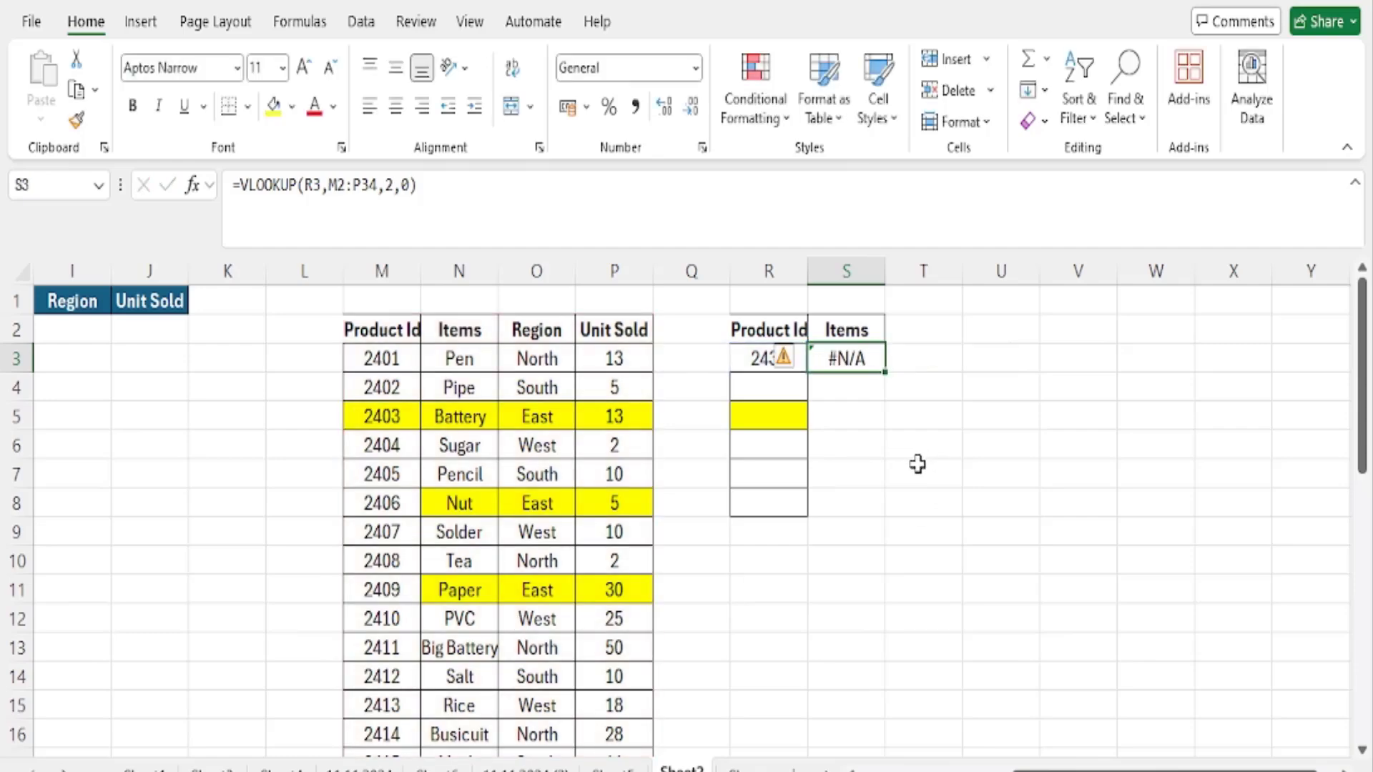
- Clear the VLOOKUP formula from cell S3 beside the Product Id in R3
{"action": "scroll", "coordinate": [916, 466], "scroll_direction": "down", "scroll_amount": 7}
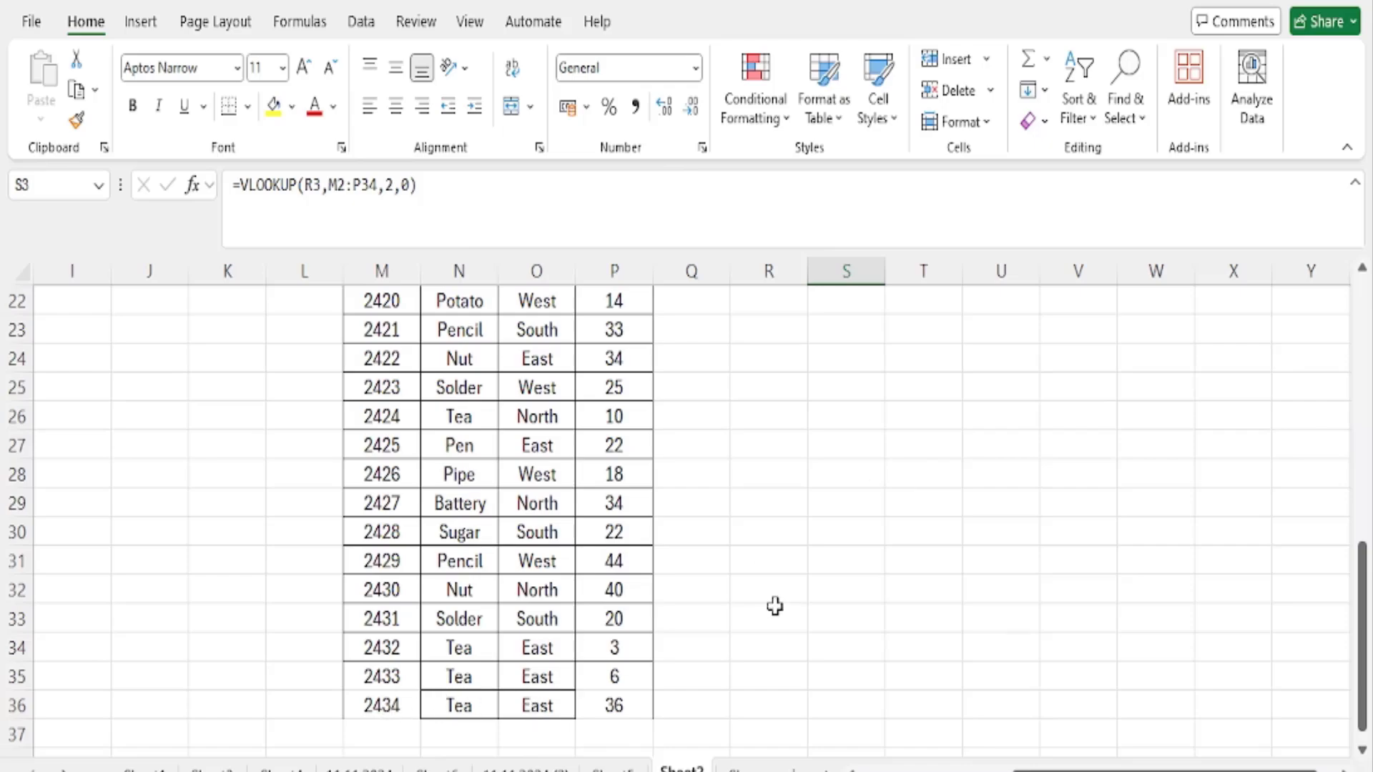
{"action": "scroll", "coordinate": [757, 613], "scroll_direction": "up", "scroll_amount": 7}
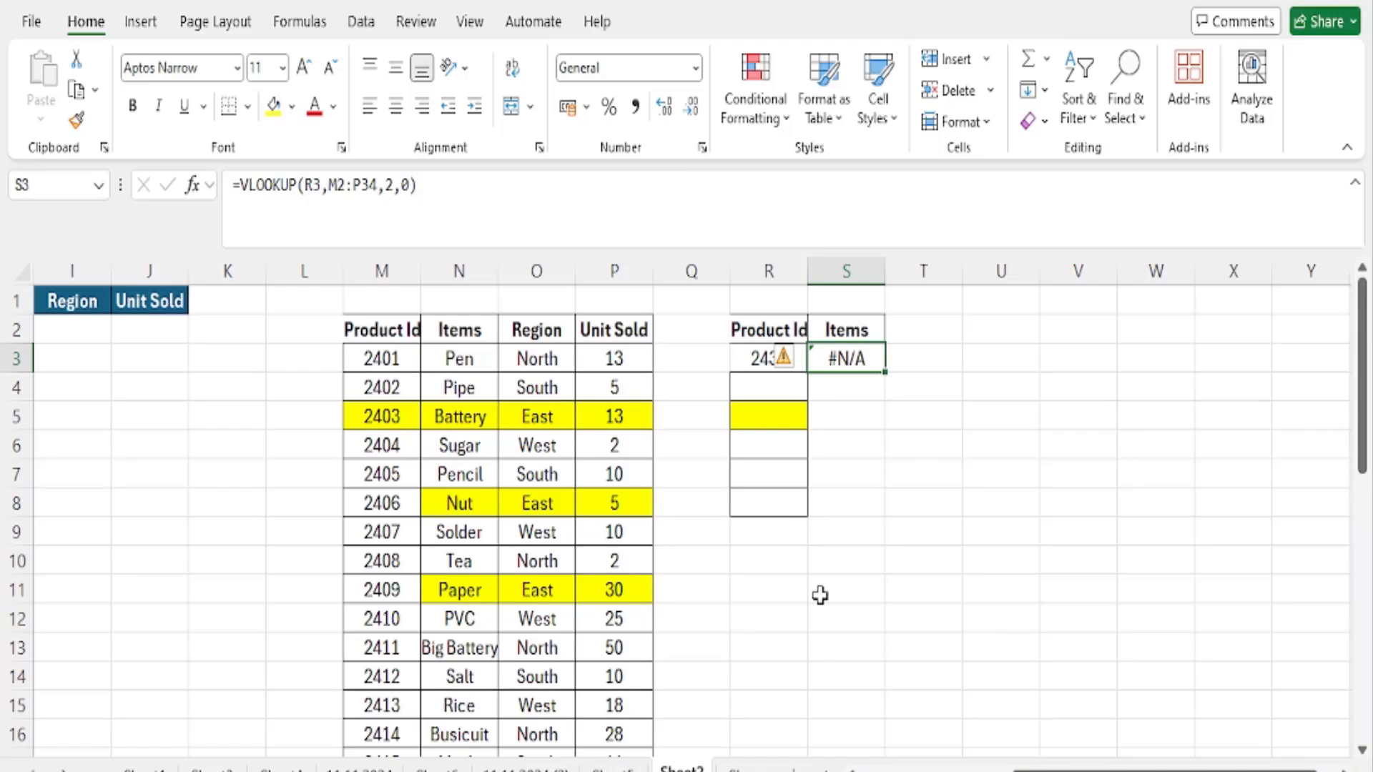
{"action": "key", "text": "Delete"}
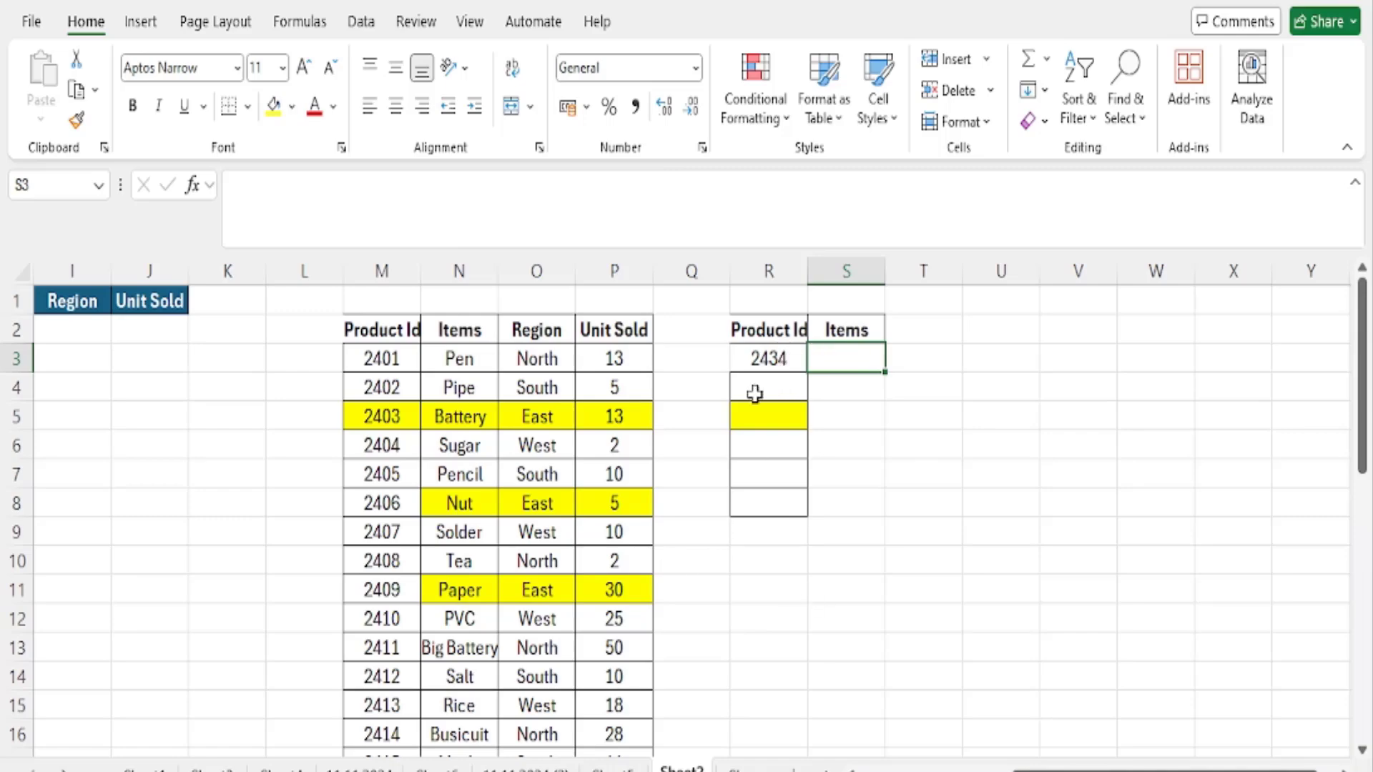
{"action": "left_click", "coordinate": [752, 358]}
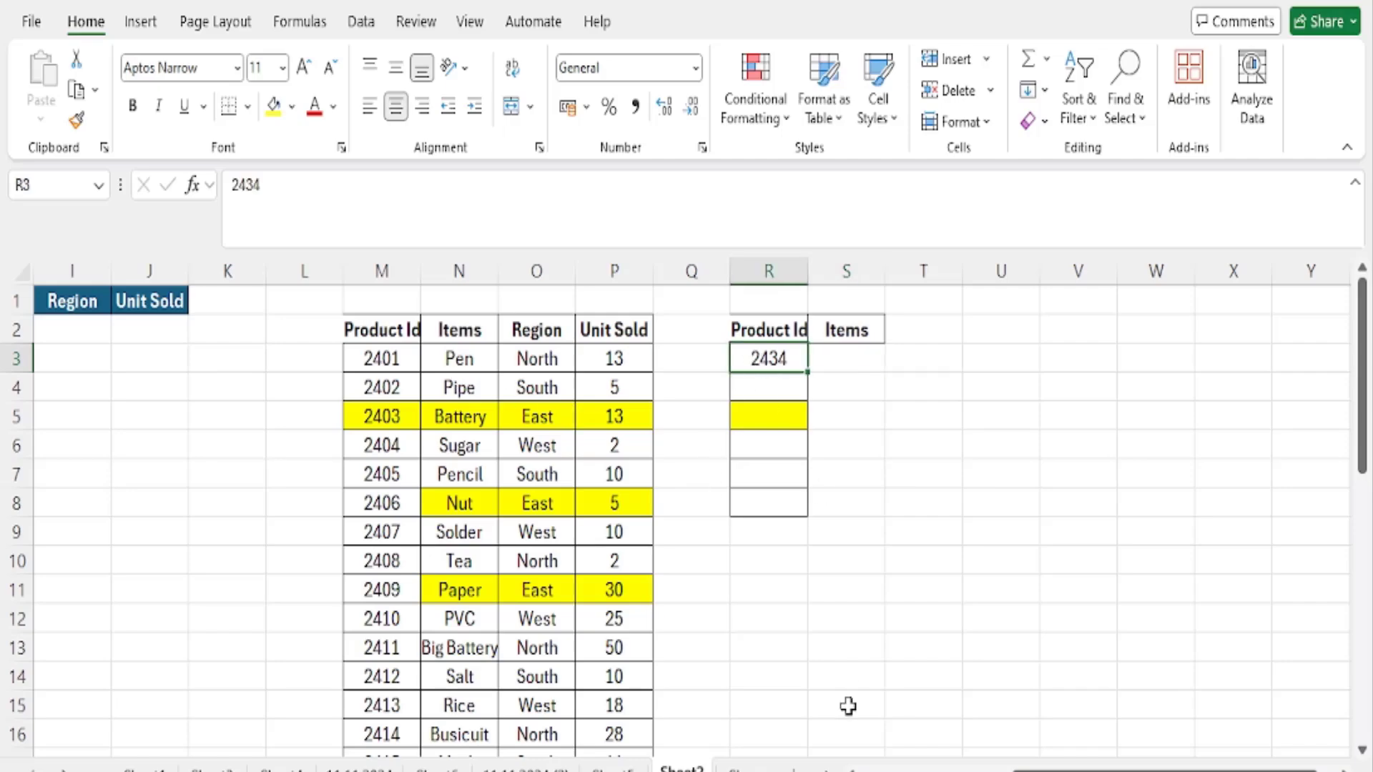
- Set the lookup Product Id in cell R3 to 2401
{"action": "key", "text": "BackSpace"}
{"action": "key", "text": "BackSpace"}
{"action": "type", "text": "01"}
{"action": "key", "text": "Tab"}
{"action": "key", "text": "Left"}
- Convert the product data in M2:P36 into an Excel table that has headers
{"action": "left_click_drag", "start_coordinate": [377, 332], "coordinate": [613, 702]}
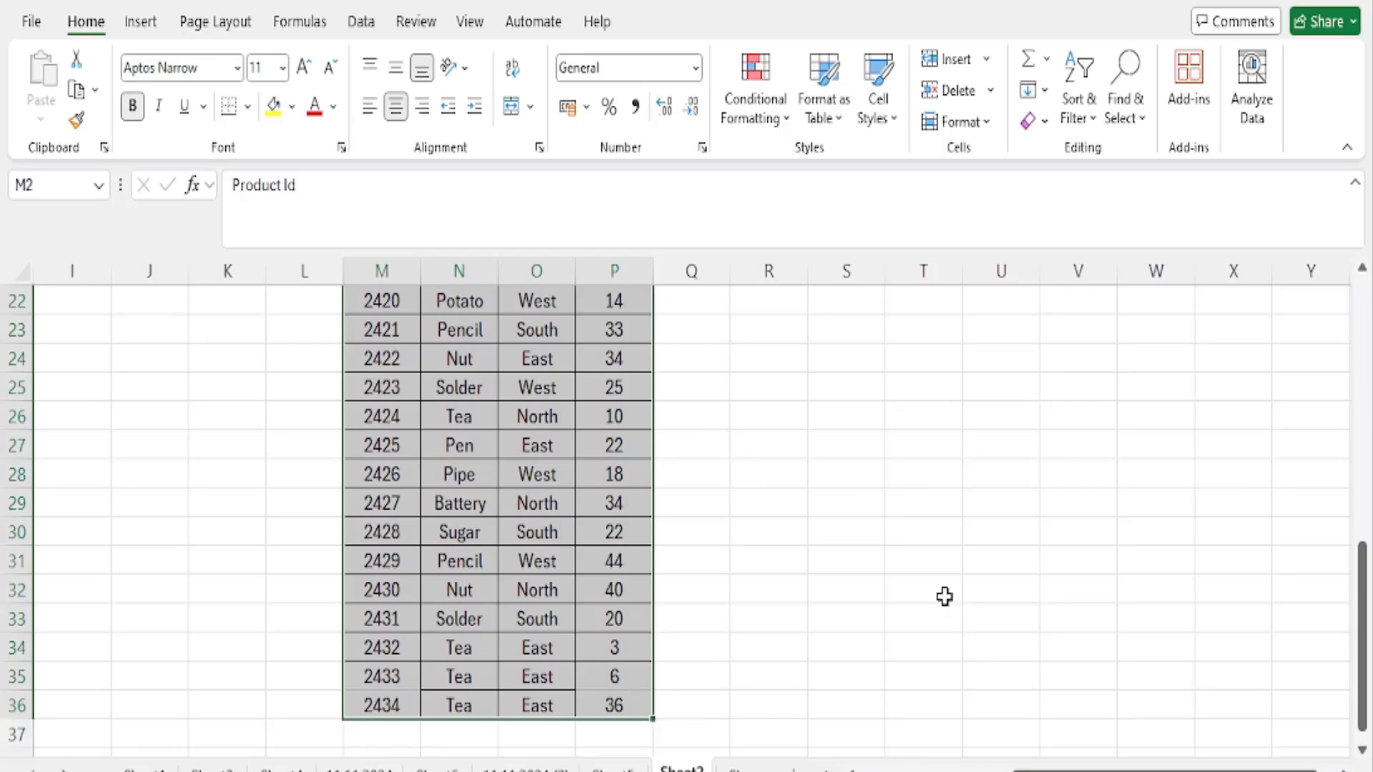
{"action": "key", "text": "ctrl+t"}
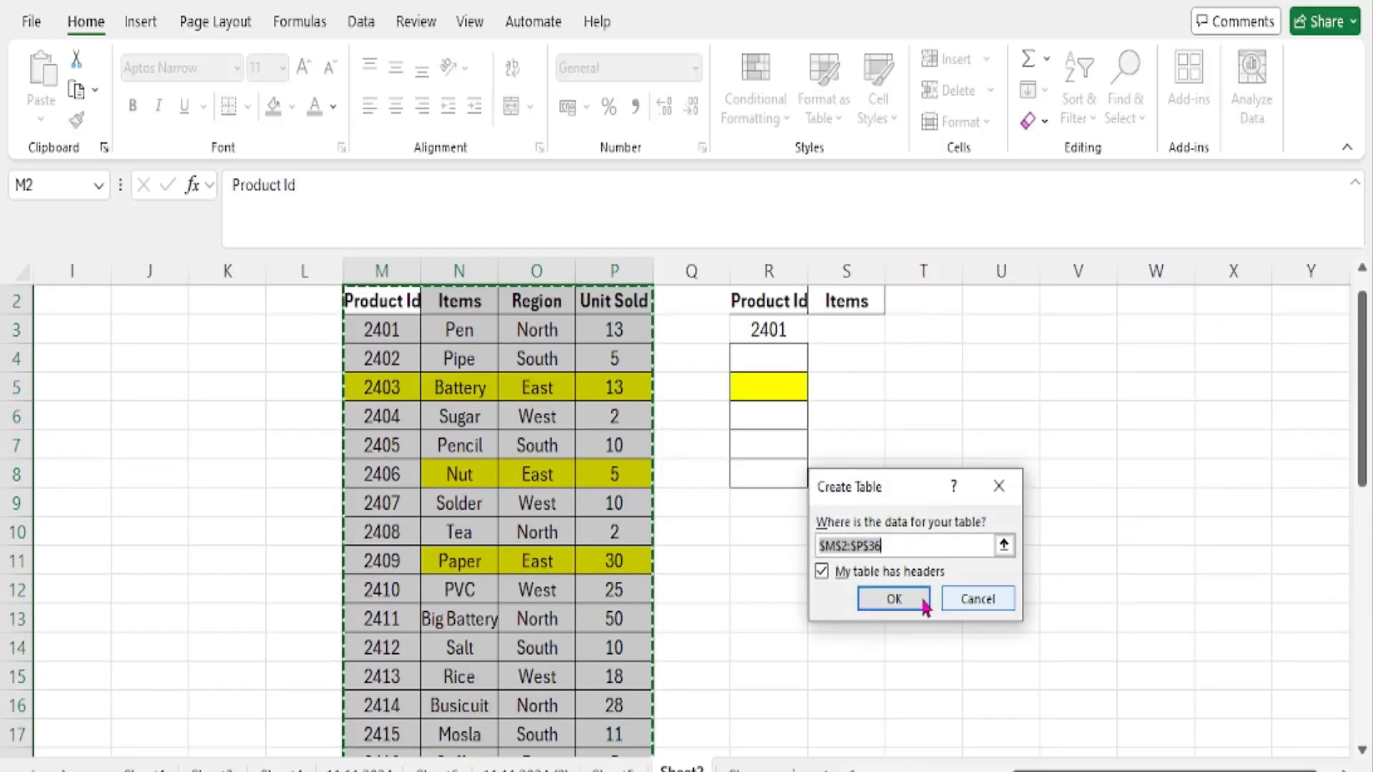
{"action": "left_click", "coordinate": [896, 599]}
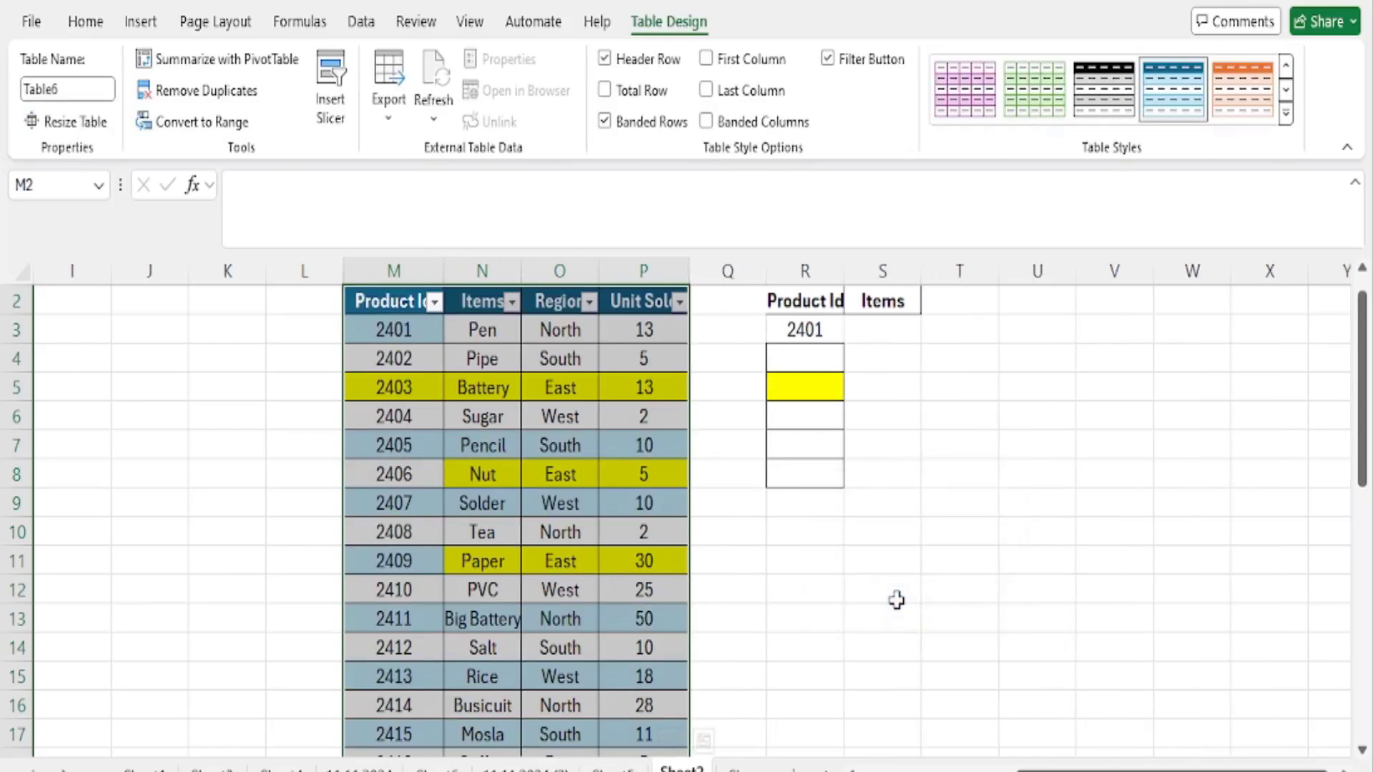
- Enter =VLOOKUP(R3,Table6,2,0) in cell S3, with the whole product table as the lookup array, and check the finished formula
{"action": "left_click", "coordinate": [888, 325]}
{"action": "type", "text": "="}
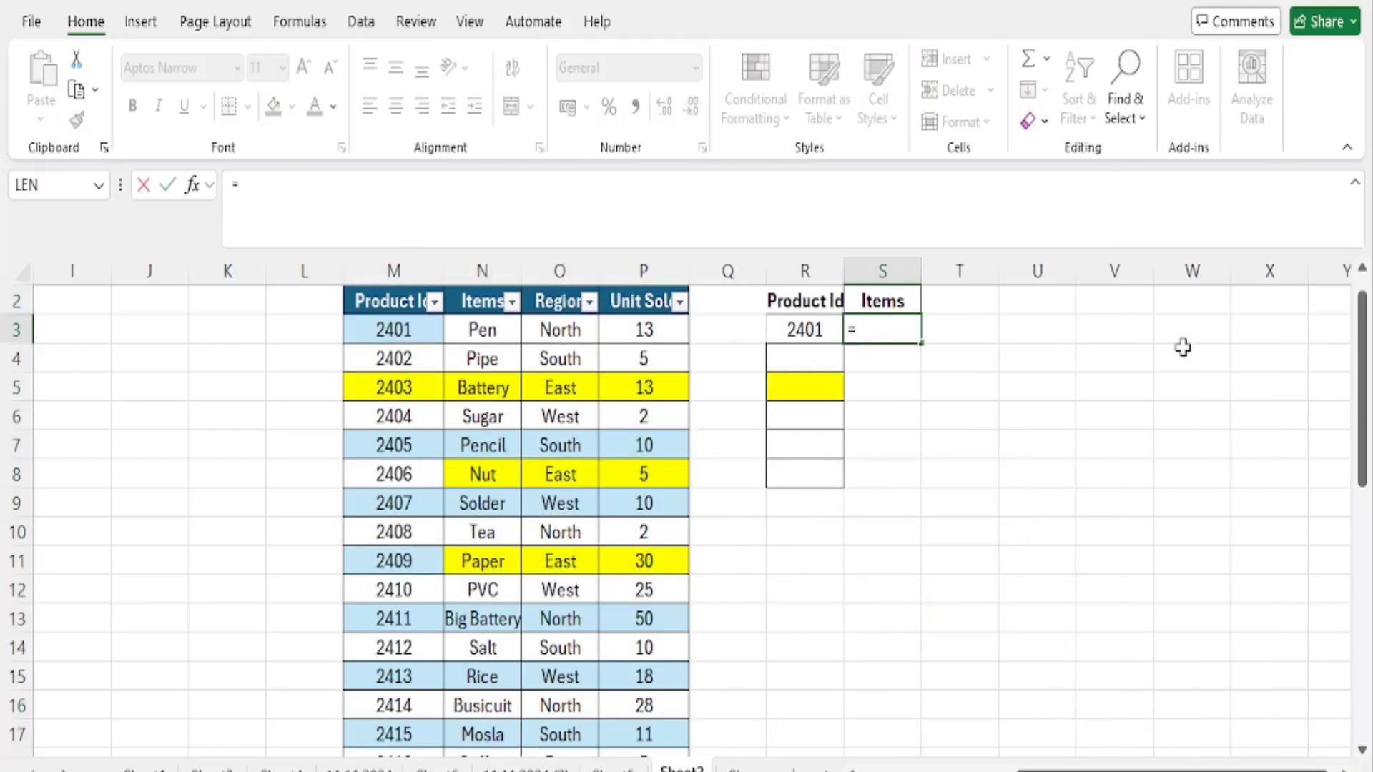
{"action": "type", "text": "VLOOKUP("}
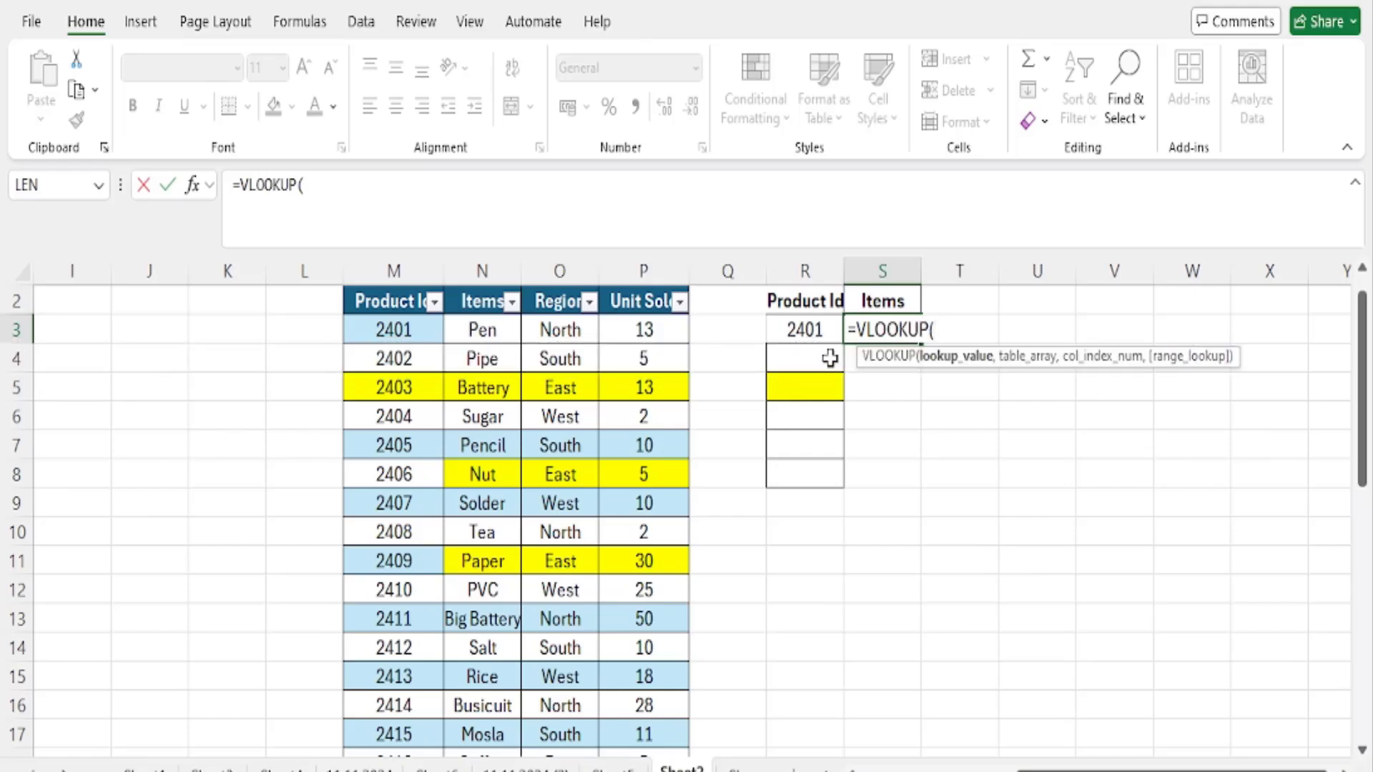
{"action": "left_click", "coordinate": [803, 331]}
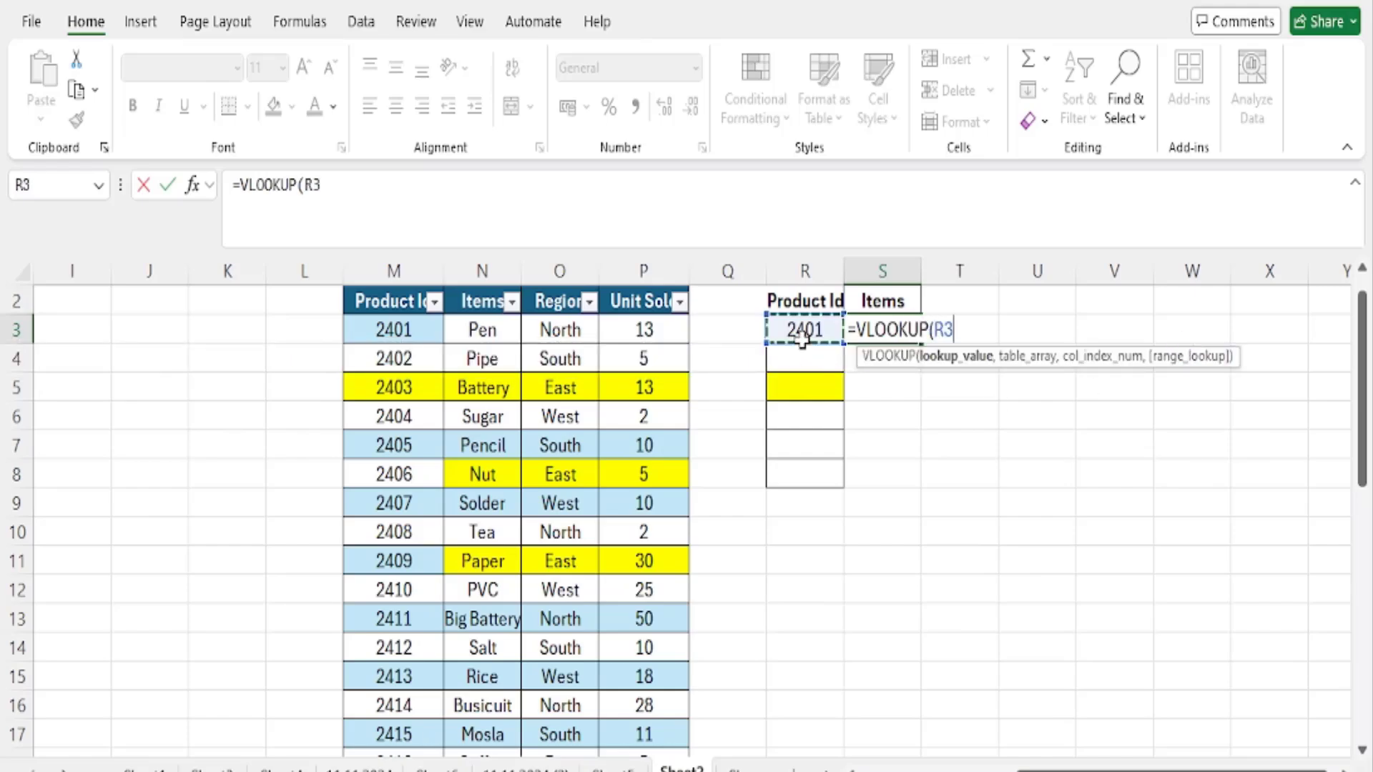
{"action": "type", "text": ","}
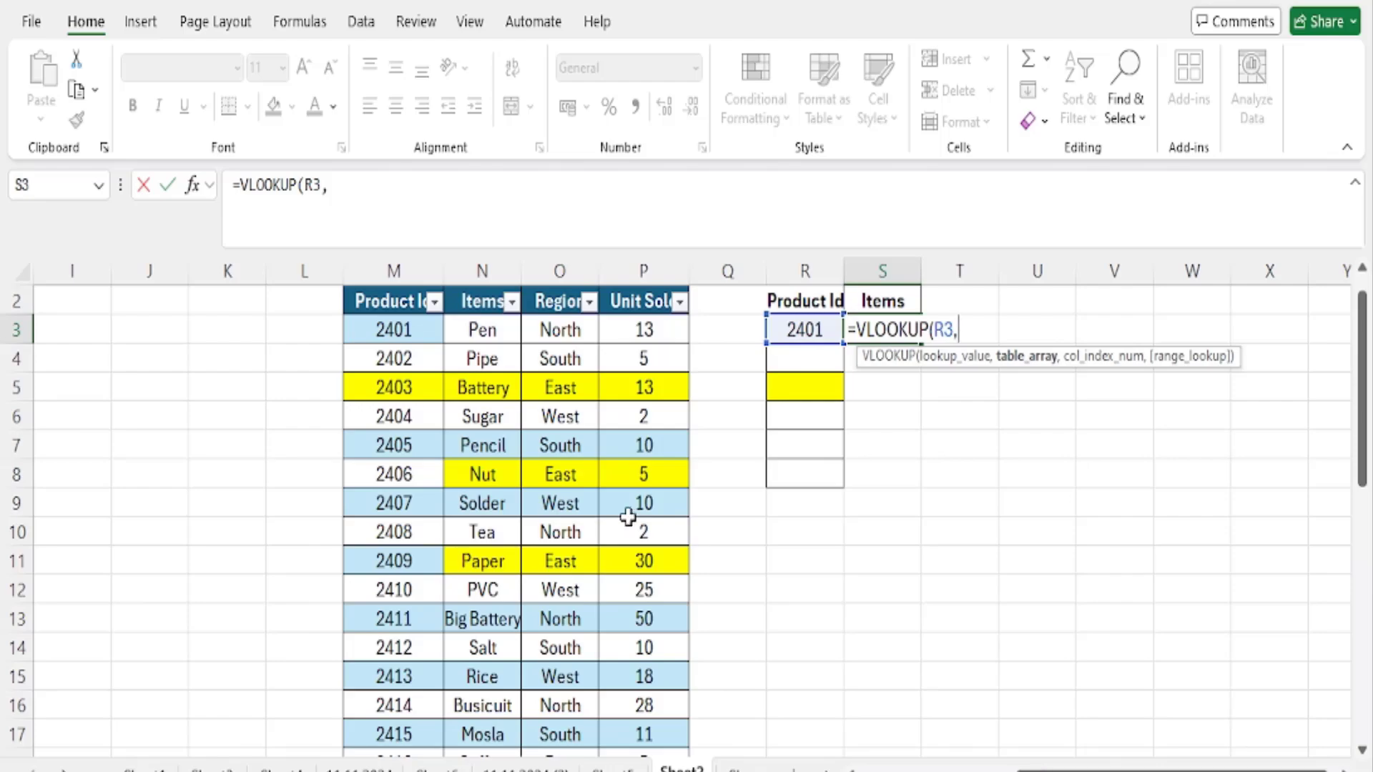
{"action": "left_click_drag", "start_coordinate": [413, 325], "coordinate": [671, 723]}
{"action": "scroll", "coordinate": [1090, 569], "scroll_direction": "up", "scroll_amount": 7}
{"action": "type", "text": ","}
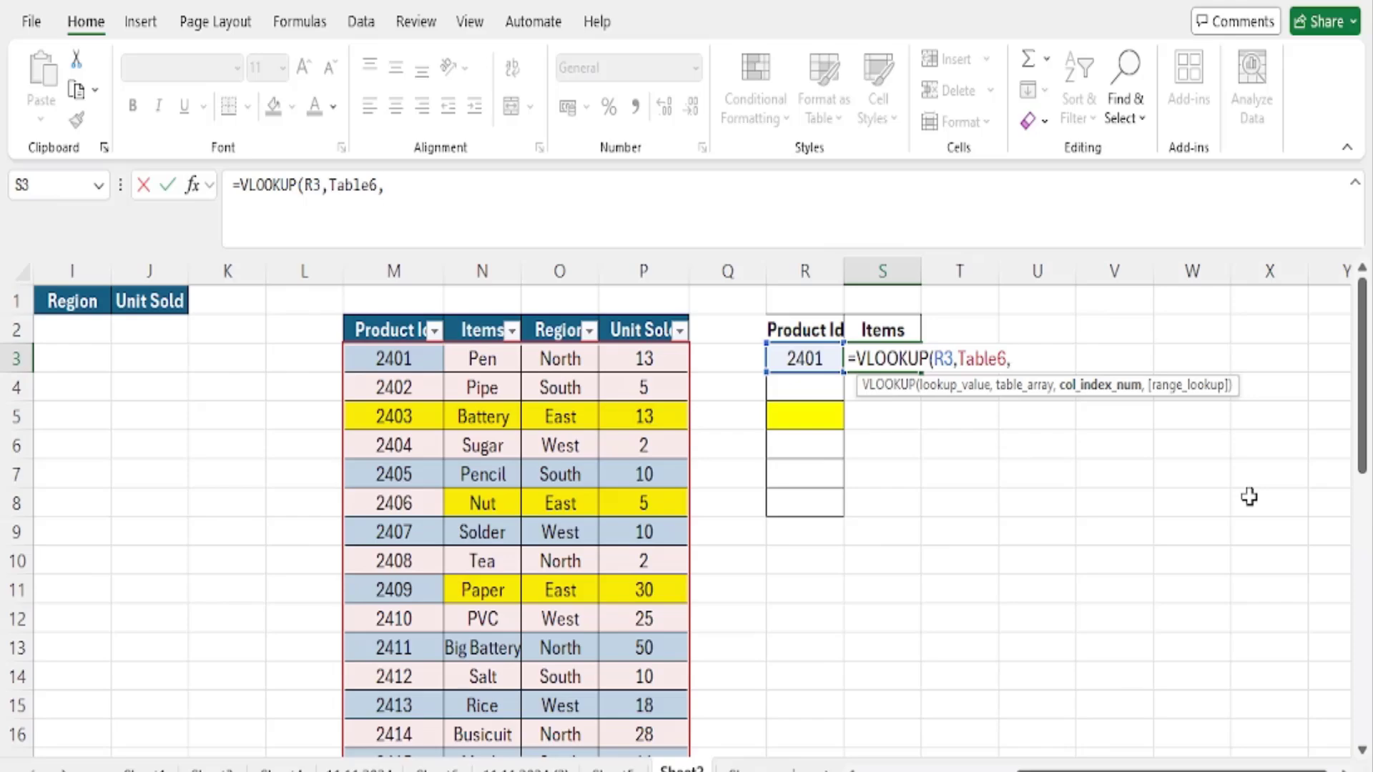
{"action": "type", "text": "2,0)"}
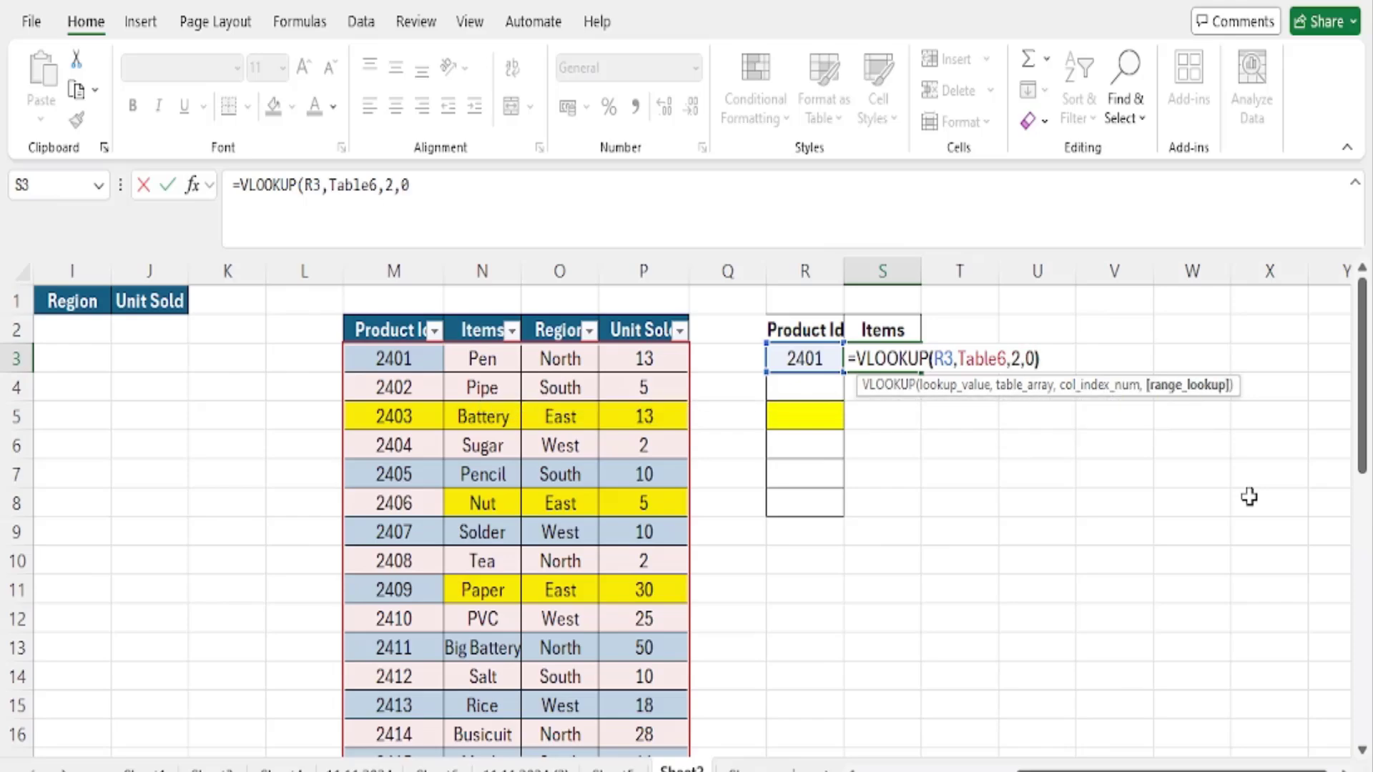
{"action": "key", "text": "Return"}
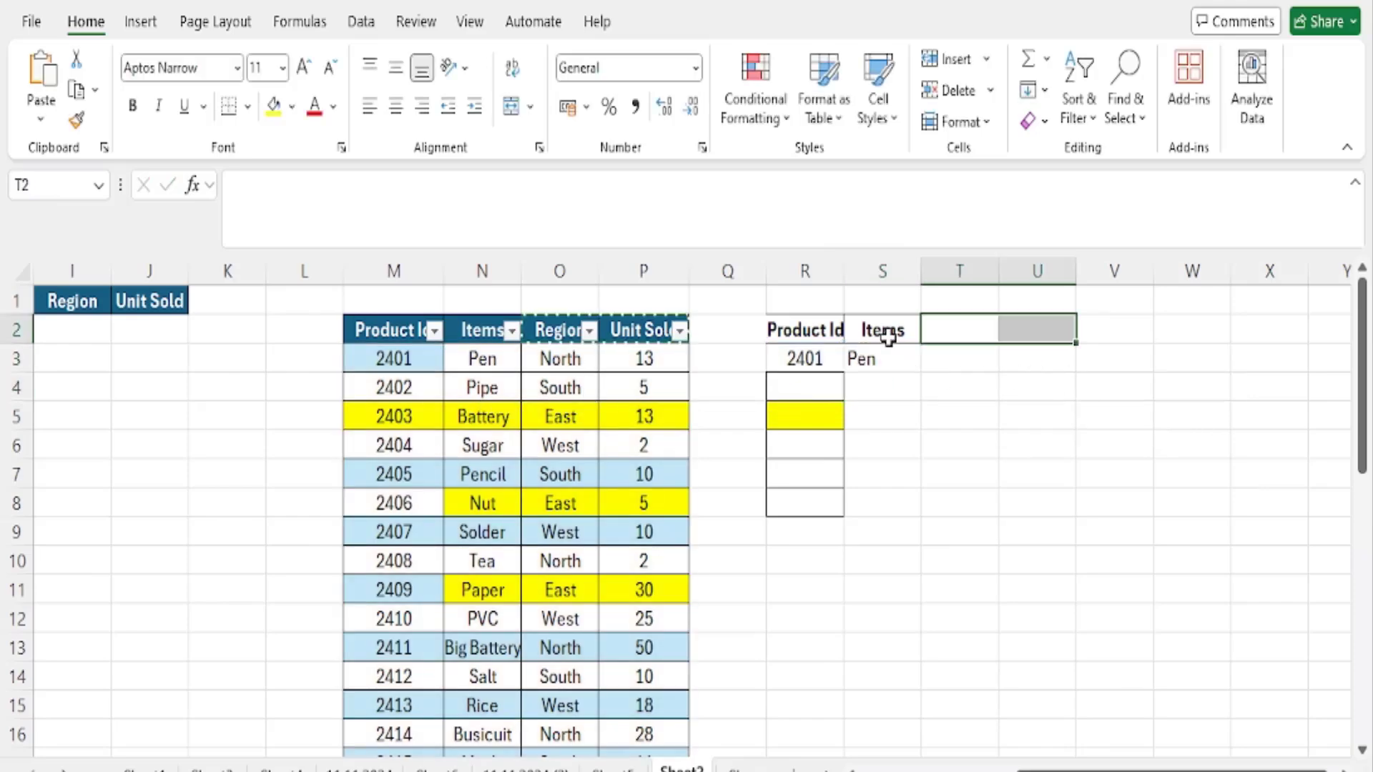
{"action": "left_click", "coordinate": [887, 333]}
{"action": "left_click", "coordinate": [886, 367]}
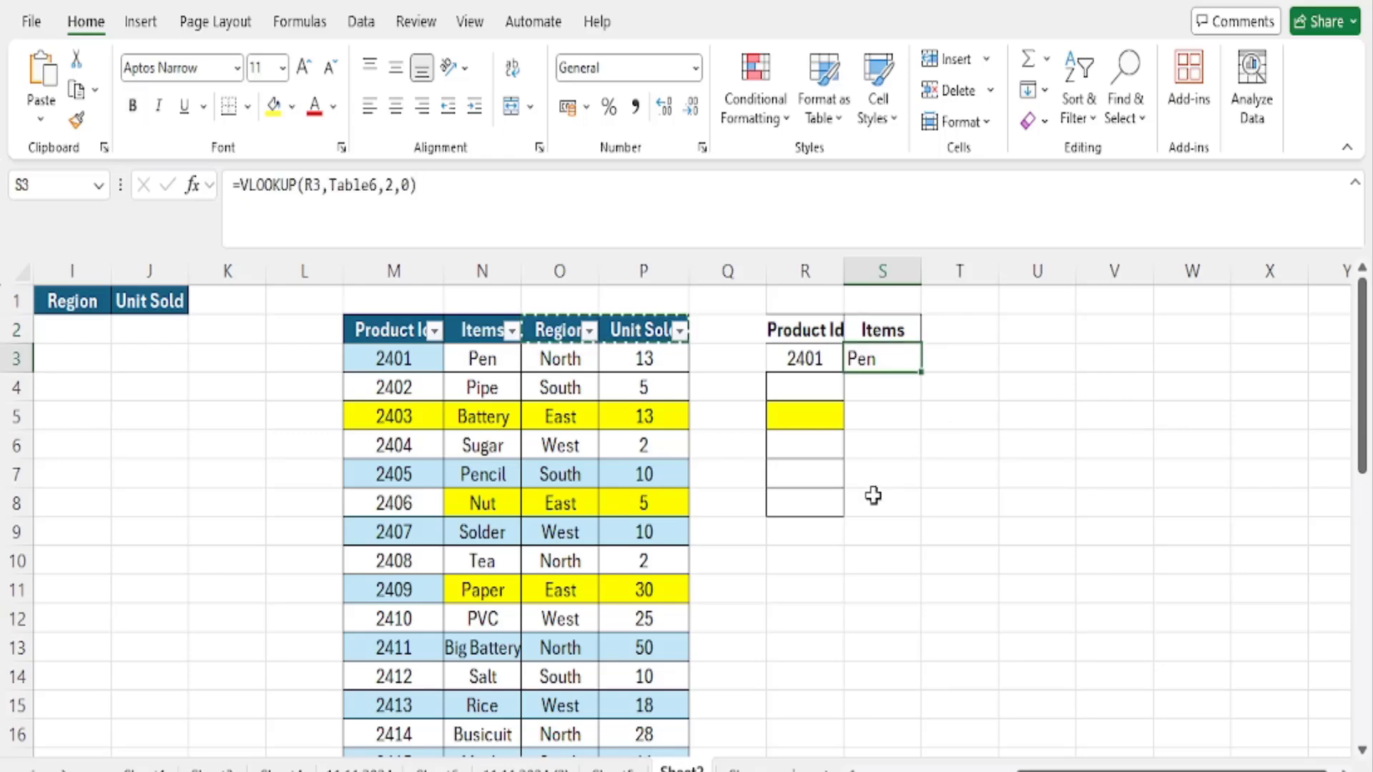
- Add a record in row 37 below the product table: Product Id 2435, item SUGAR, region East, 100 units sold
{"action": "scroll", "coordinate": [779, 530], "scroll_direction": "down", "scroll_amount": 9}
{"action": "left_click", "coordinate": [422, 562]}
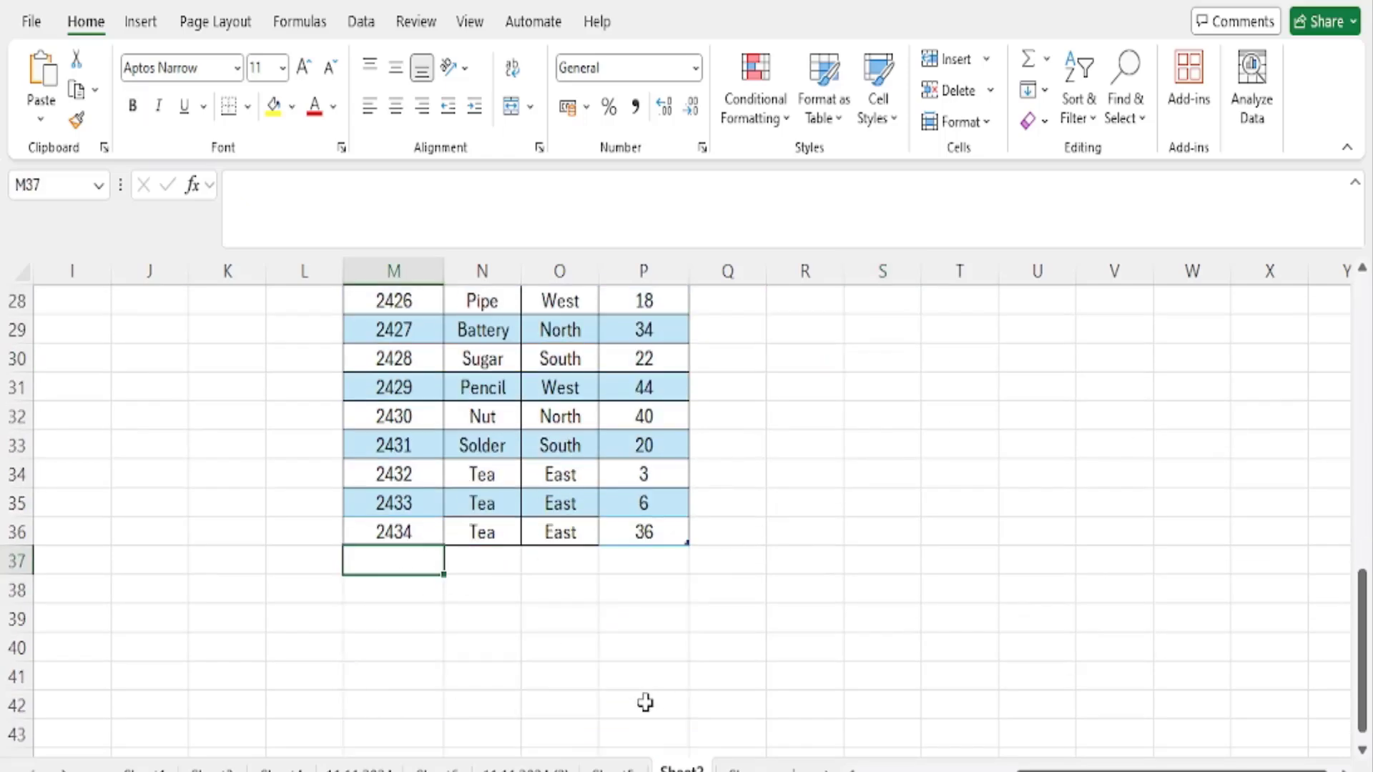
{"action": "type", "text": "243"}
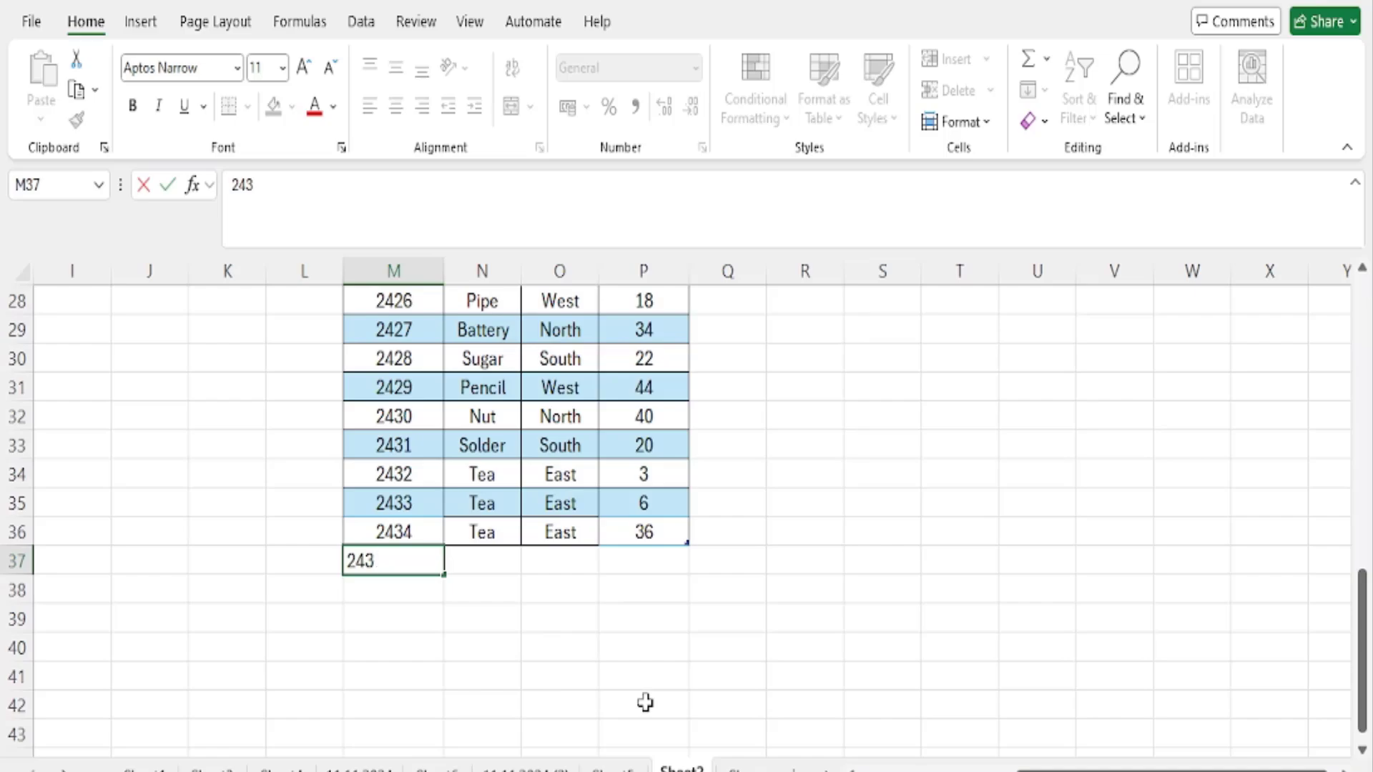
{"action": "type", "text": "5"}
{"action": "key", "text": "Tab"}
{"action": "type", "text": "S"}
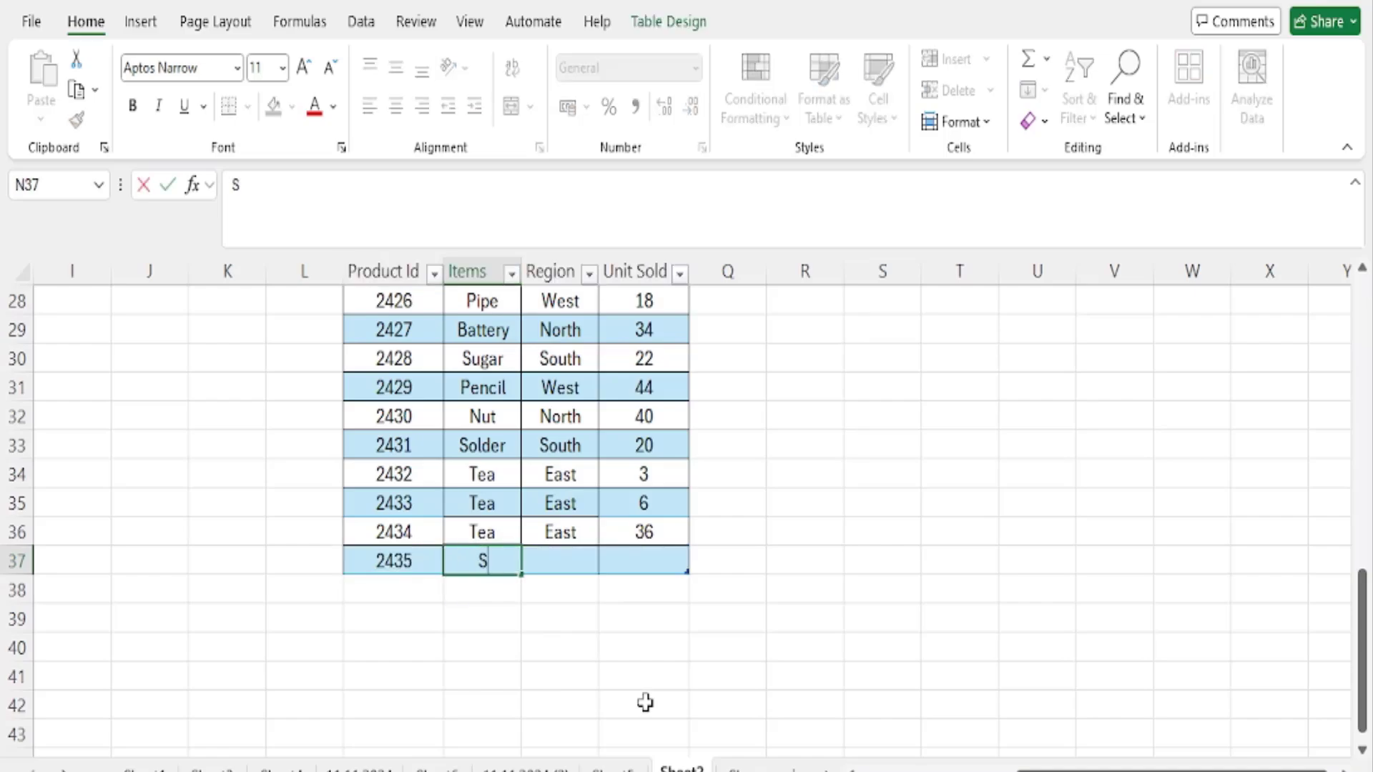
{"action": "type", "text": "UGAR"}
{"action": "key", "text": "Tab"}
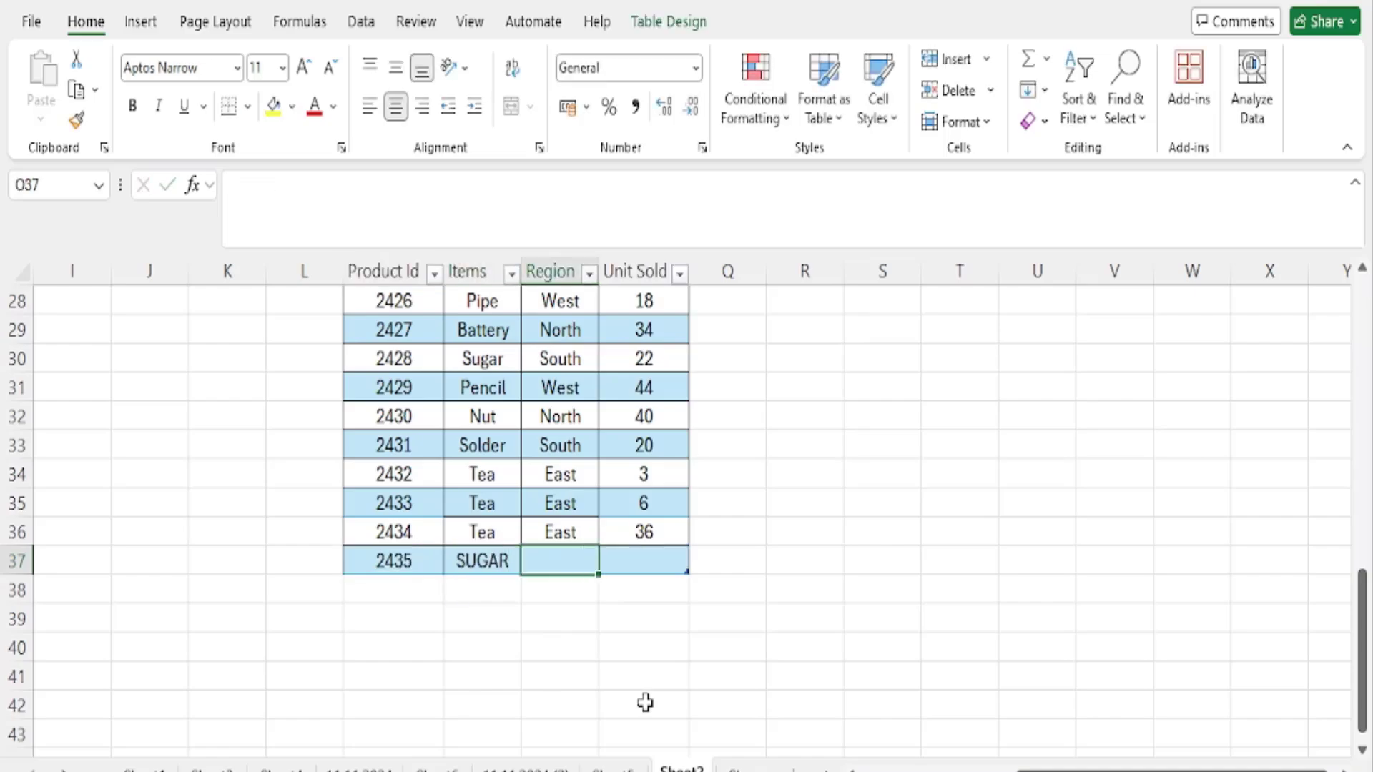
{"action": "type", "text": "East"}
{"action": "key", "text": "Tab"}
{"action": "type", "text": "100"}
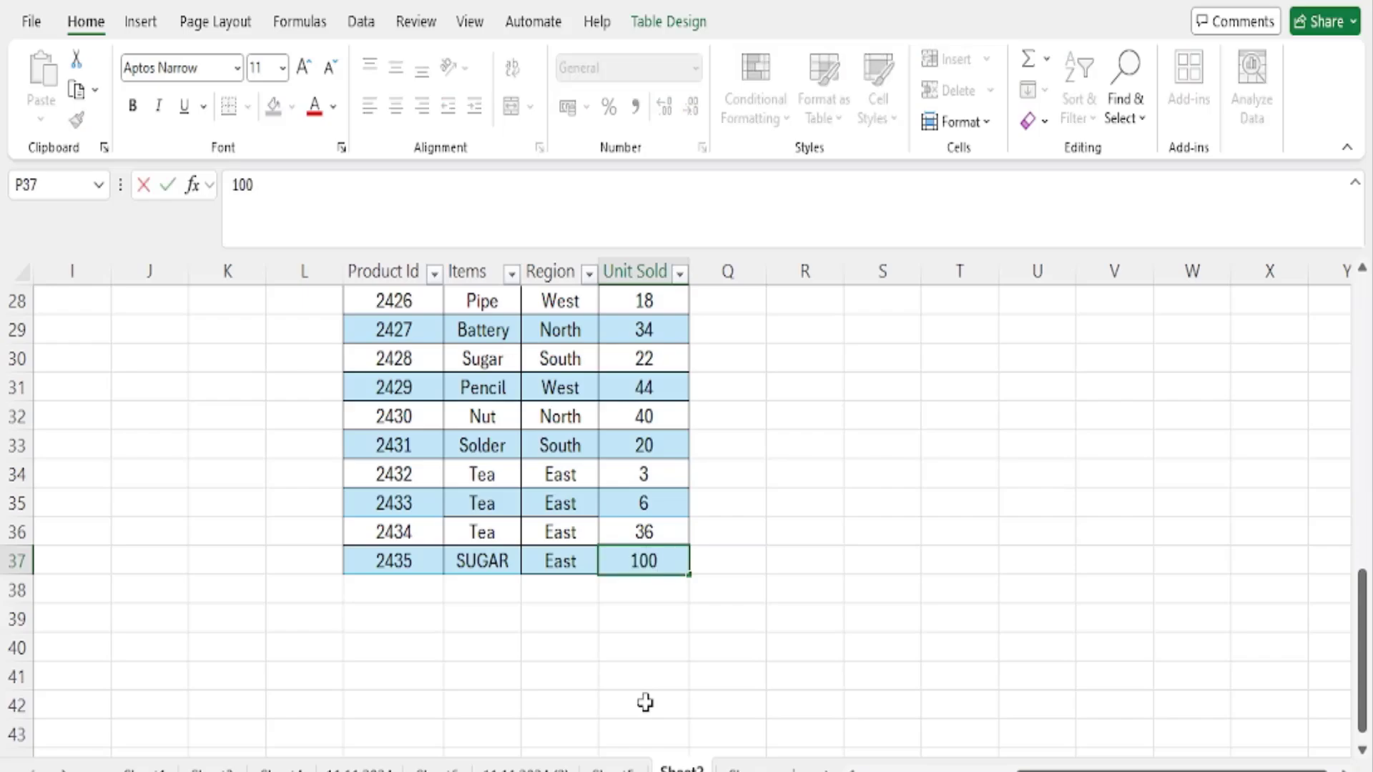
{"action": "key", "text": "ctrl+Return"}
- Look up the newly added product by setting the Product Id in R3 to 2435
{"action": "scroll", "coordinate": [913, 500], "scroll_direction": "up", "scroll_amount": 9}
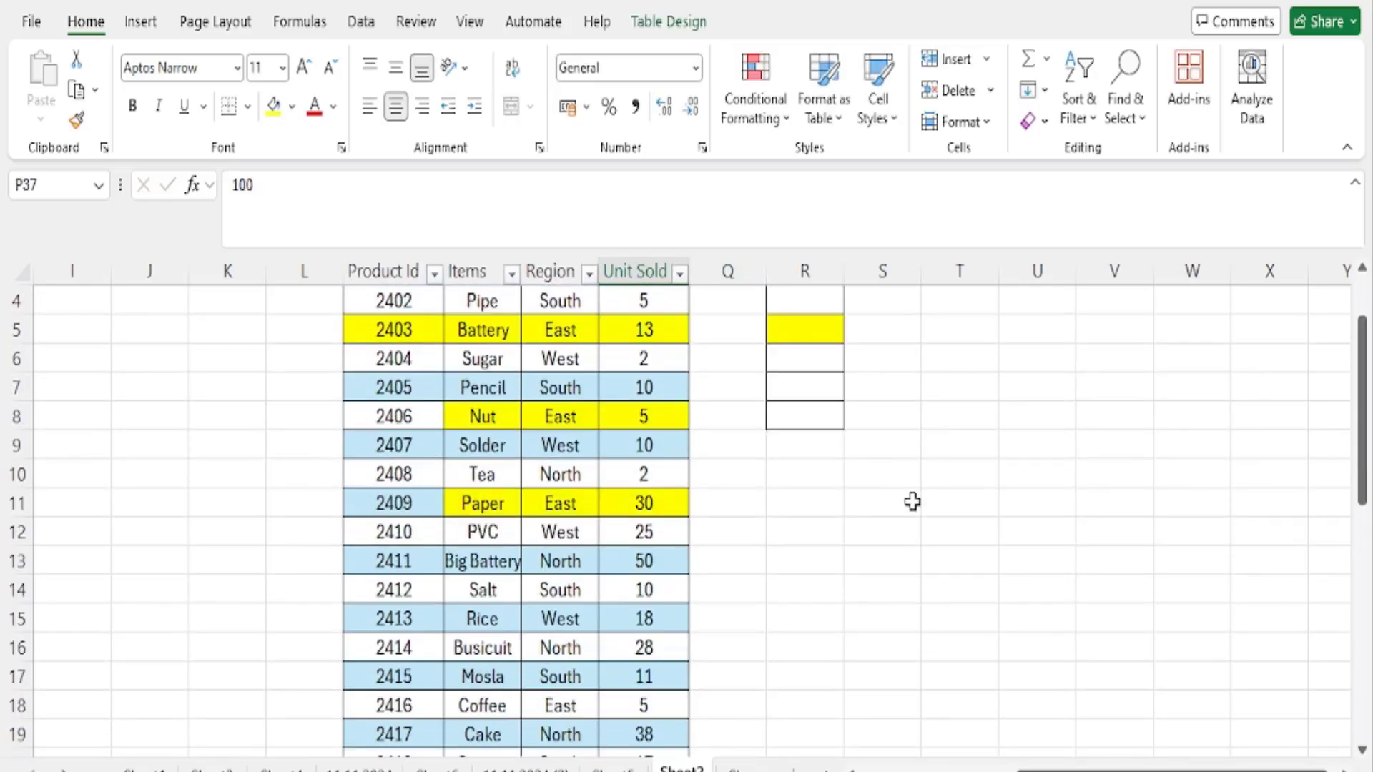
{"action": "left_click", "coordinate": [795, 336]}
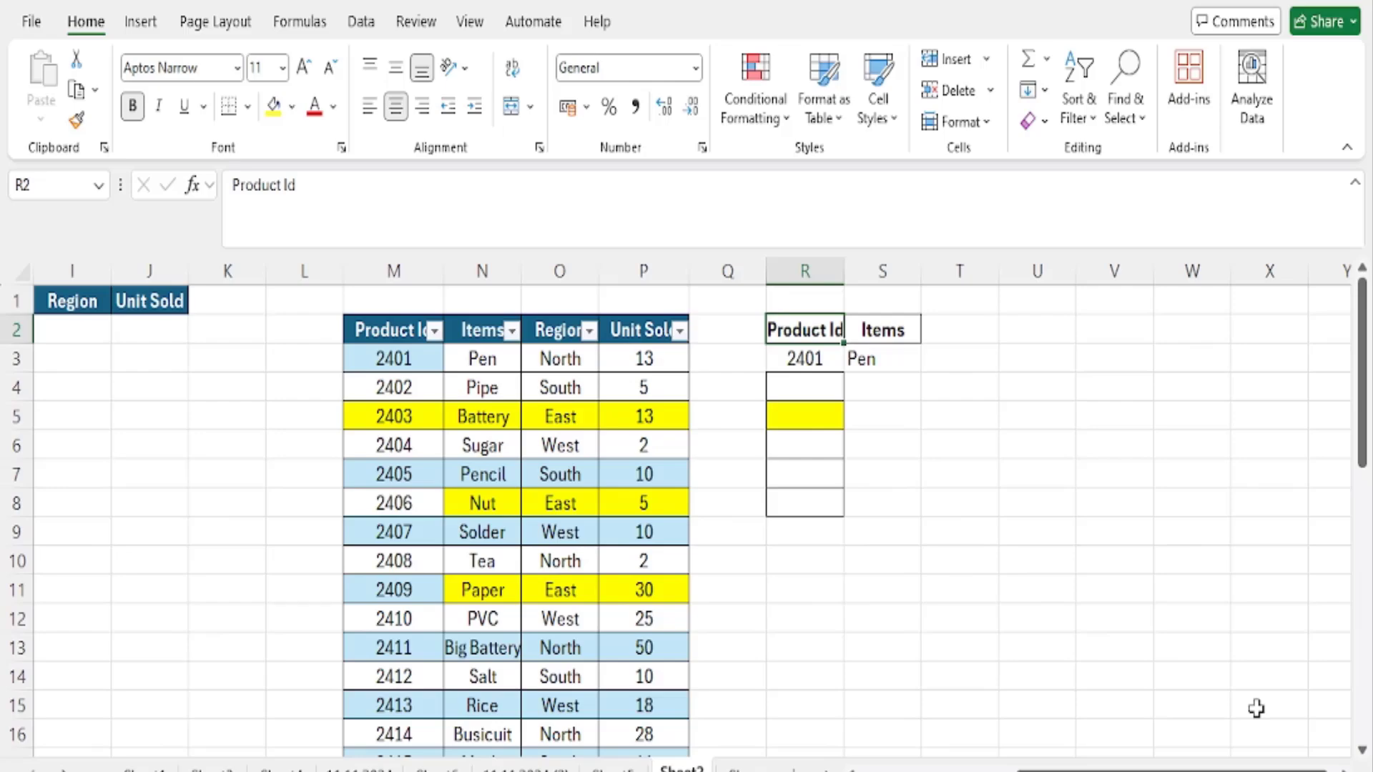
{"action": "key", "text": "Down"}
{"action": "type", "text": "2435"}
{"action": "key", "text": "Tab"}
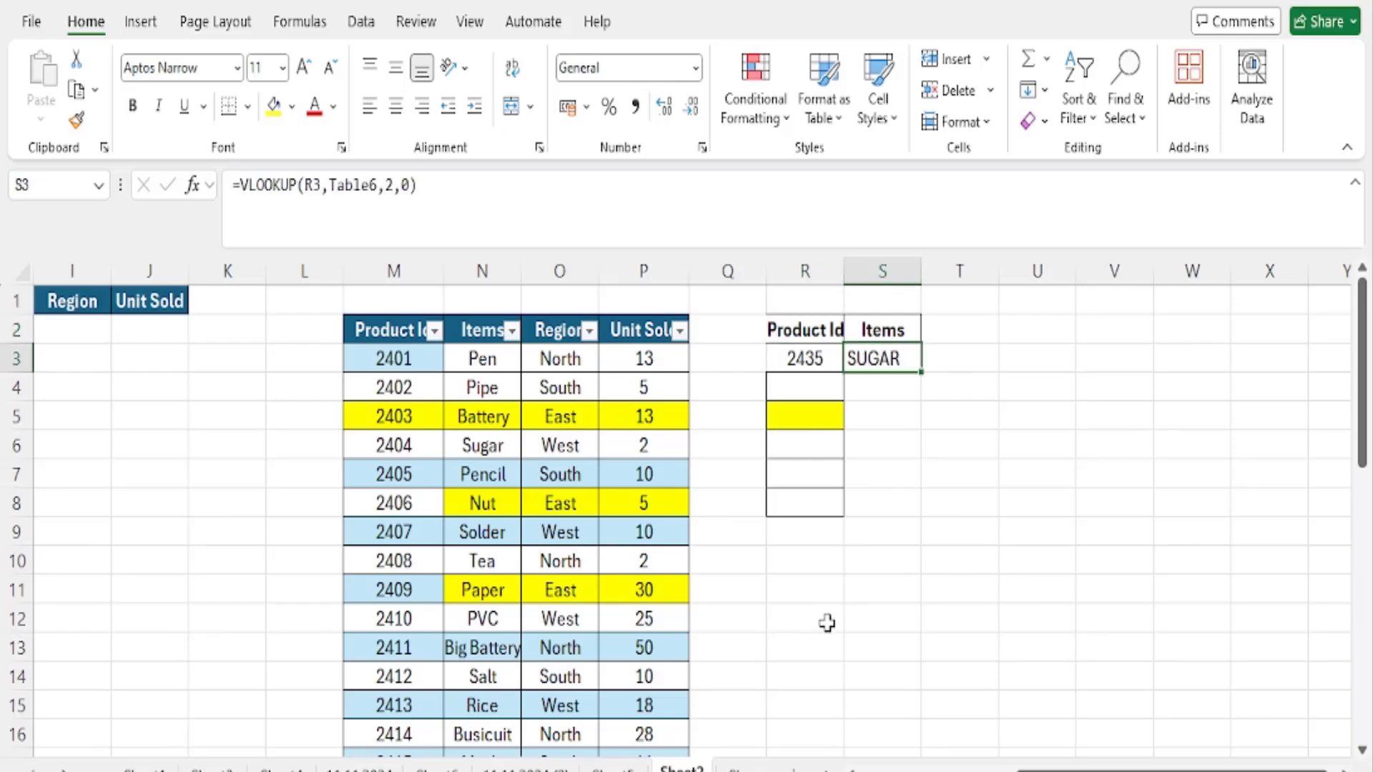
- Add a record in row 38 below the product table: Product Id 2440, item BOOK, region East, 50 units sold
{"action": "scroll", "coordinate": [827, 623], "scroll_direction": "down", "scroll_amount": 9}
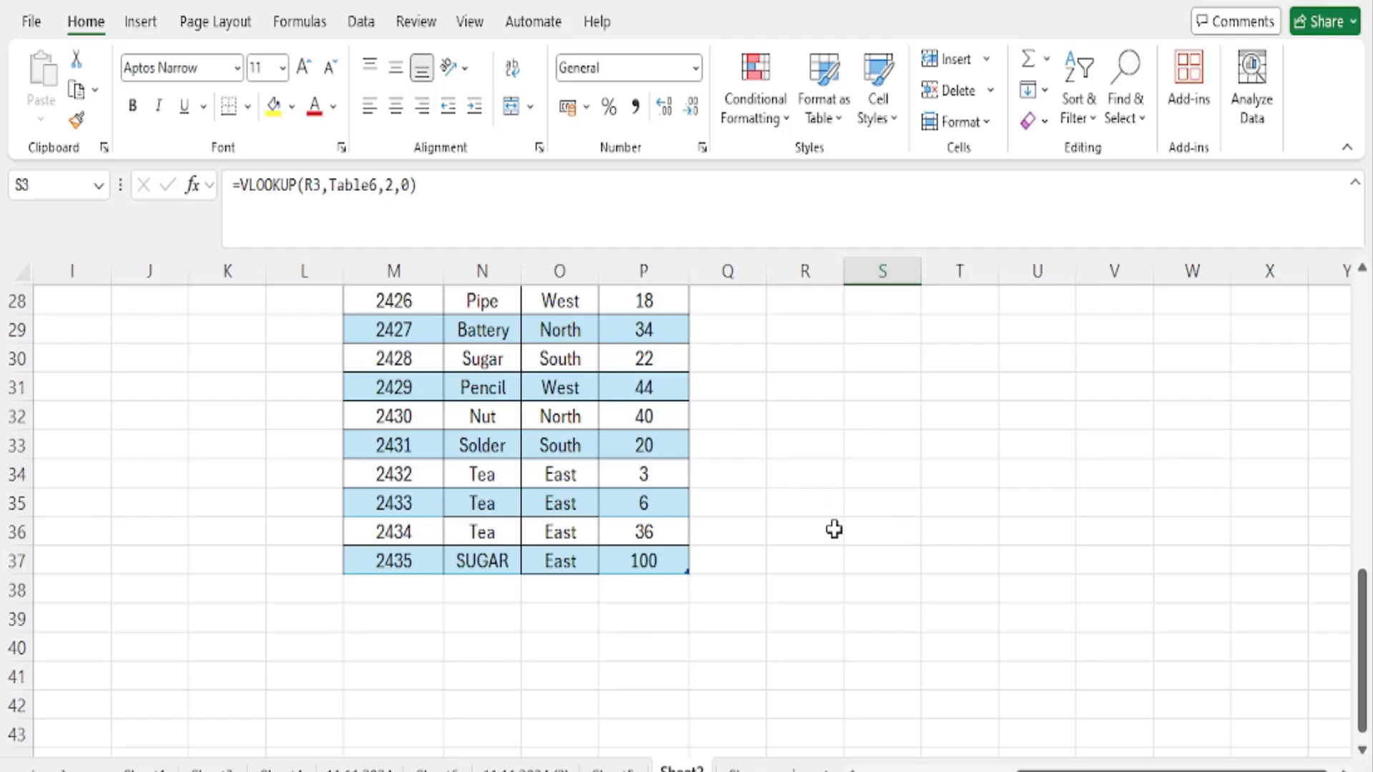
{"action": "left_click", "coordinate": [422, 587]}
{"action": "type", "text": "2440"}
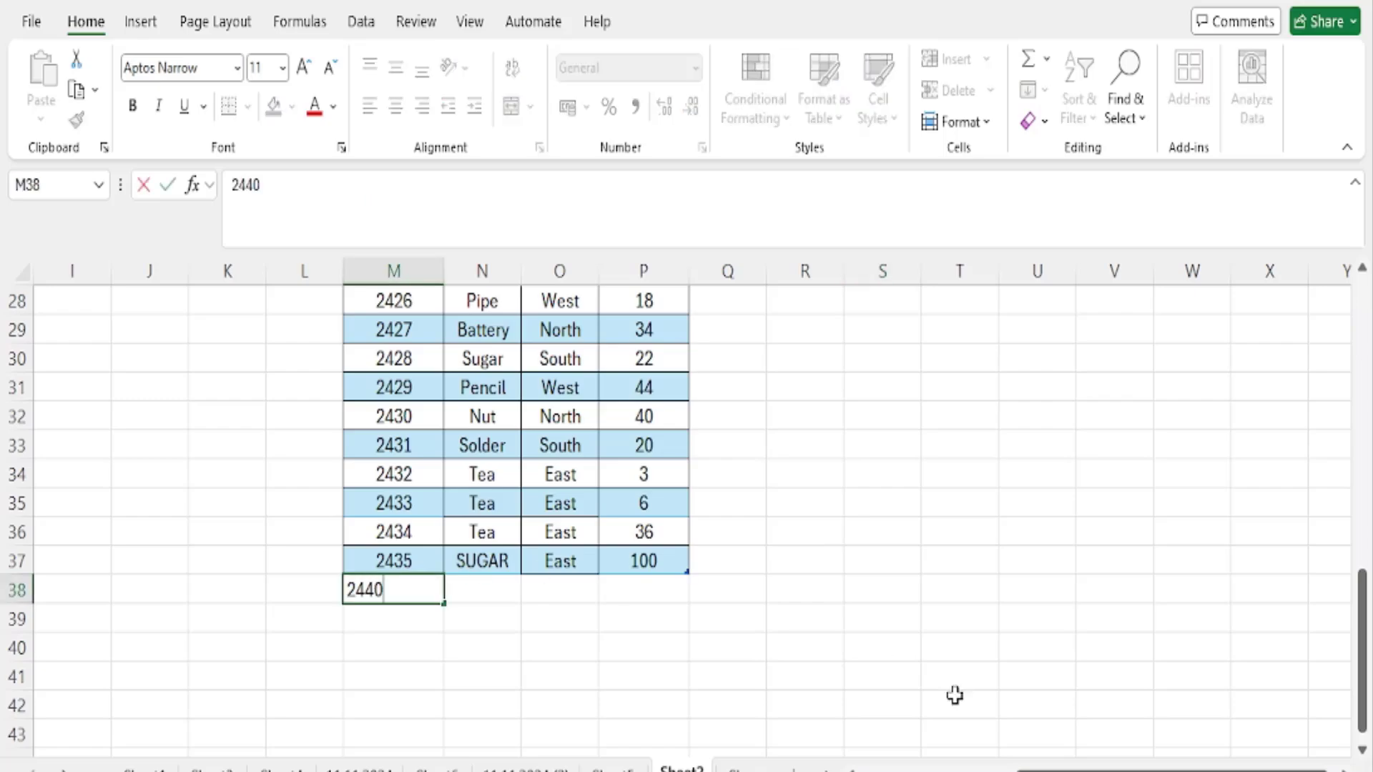
{"action": "key", "text": "Tab"}
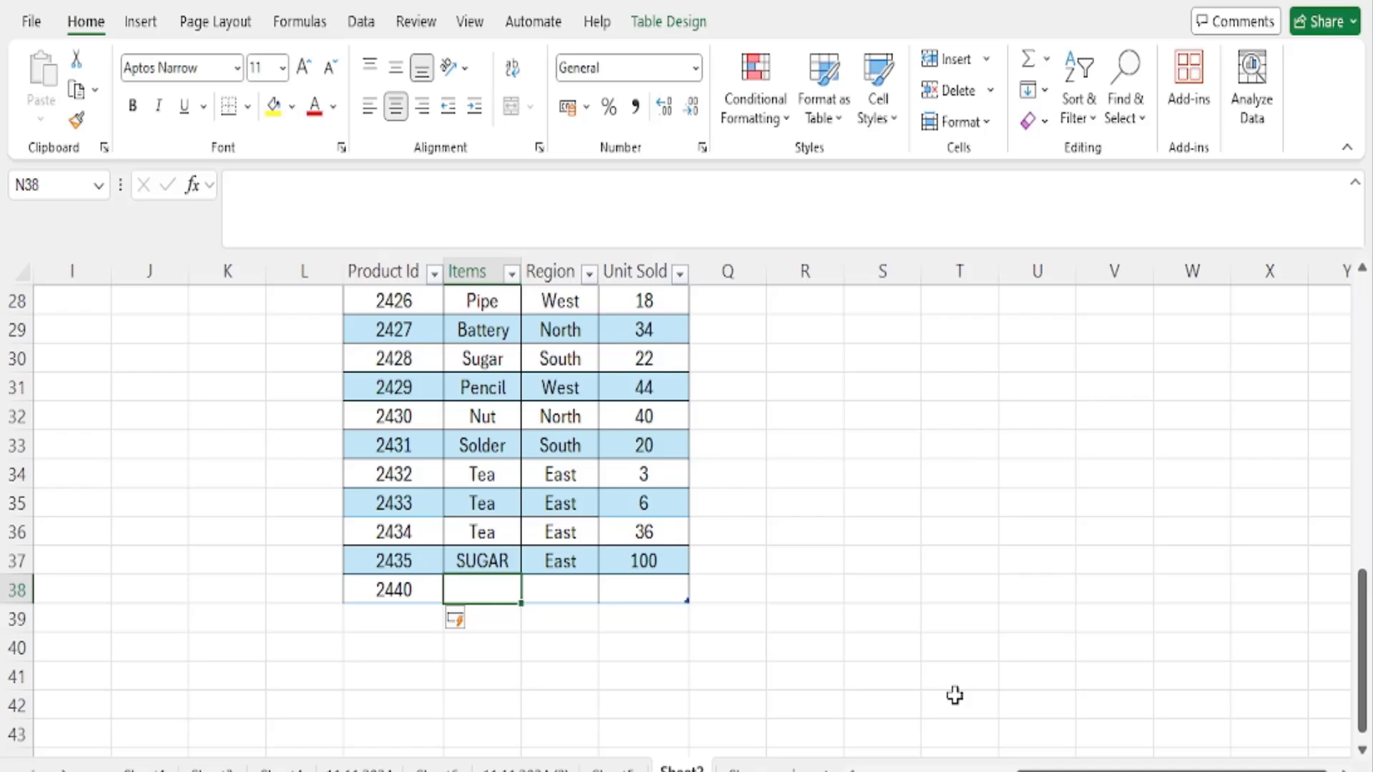
{"action": "type", "text": "BOOK"}
{"action": "key", "text": "Tab"}
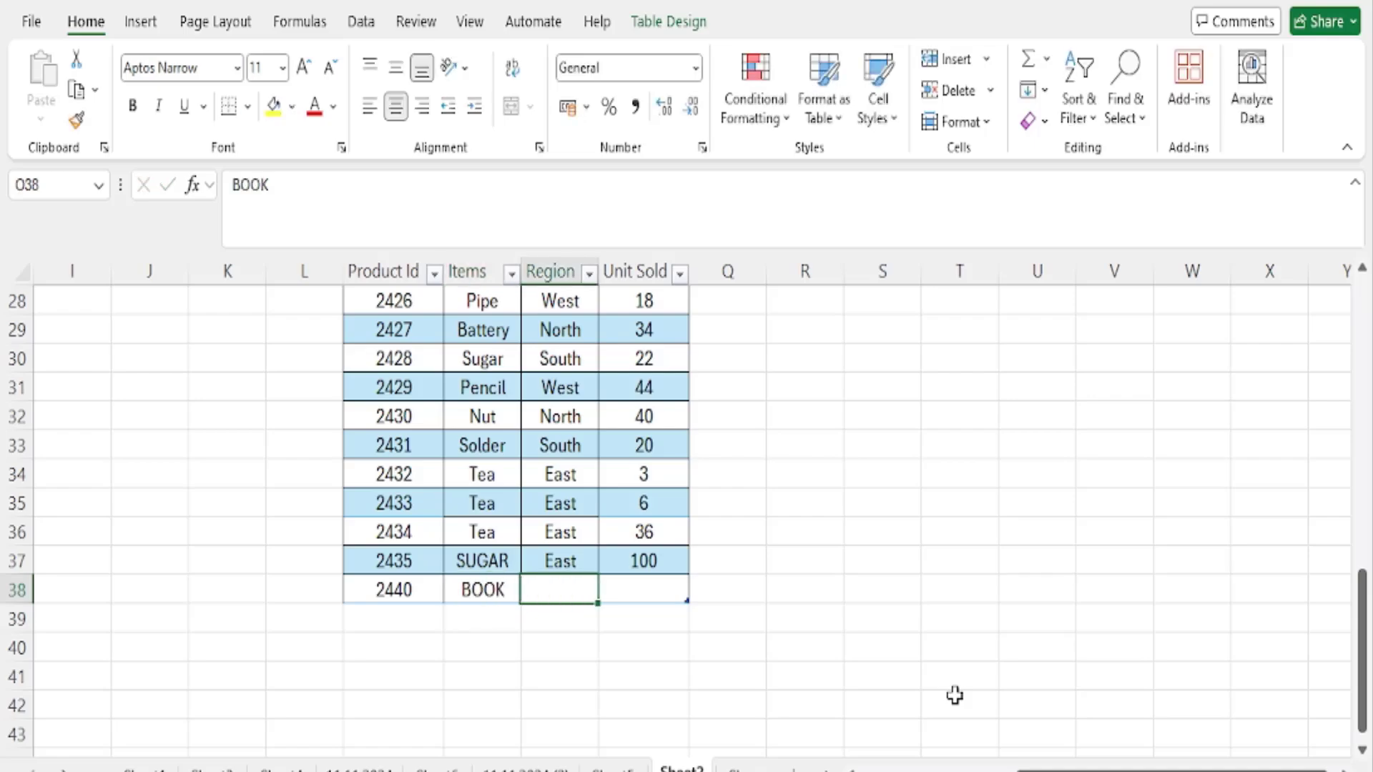
{"action": "type", "text": "East"}
{"action": "key", "text": "Tab"}
{"action": "type", "text": "50"}
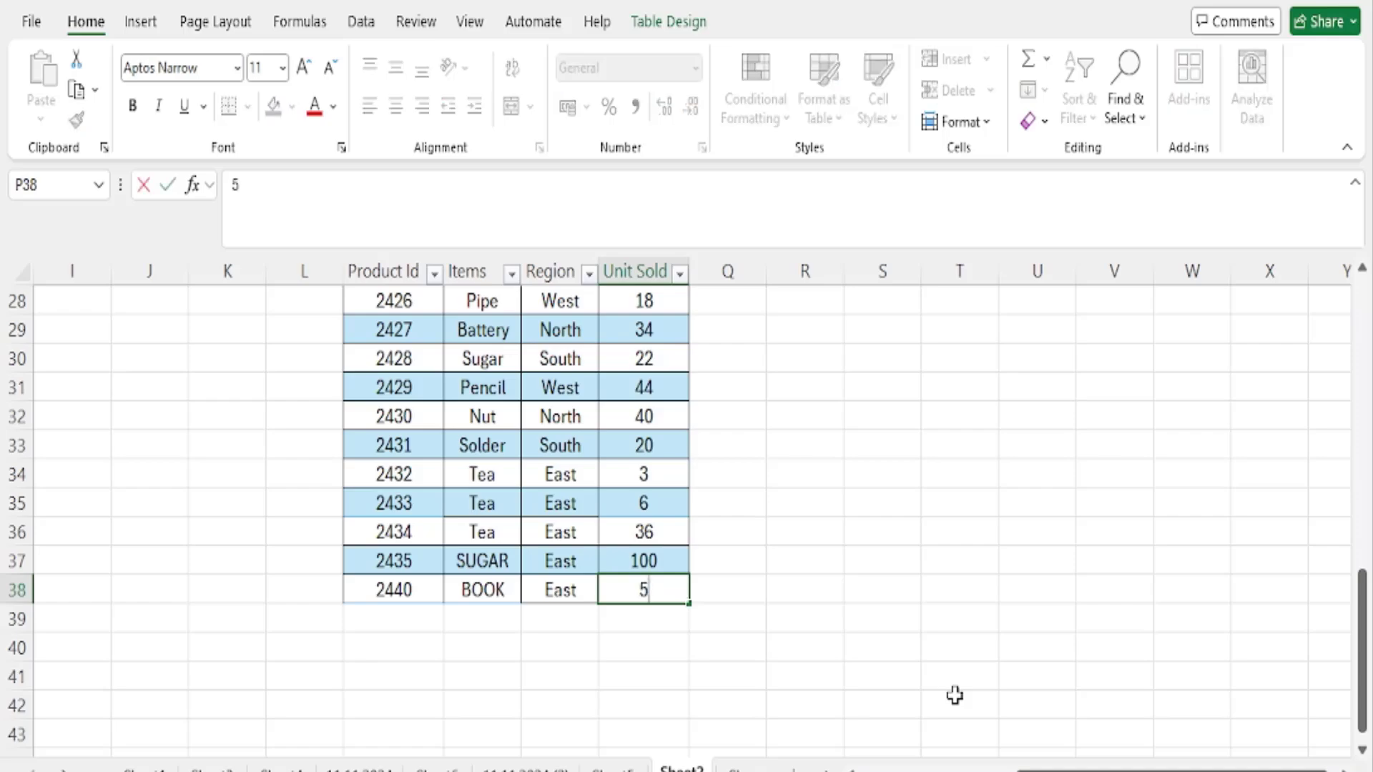
{"action": "key", "text": "Right"}
{"action": "key", "text": "Left"}
- Set the lookup Product Id in R3 to 2440 and check the item returned in S3
{"action": "scroll", "coordinate": [988, 604], "scroll_direction": "up", "scroll_amount": 9}
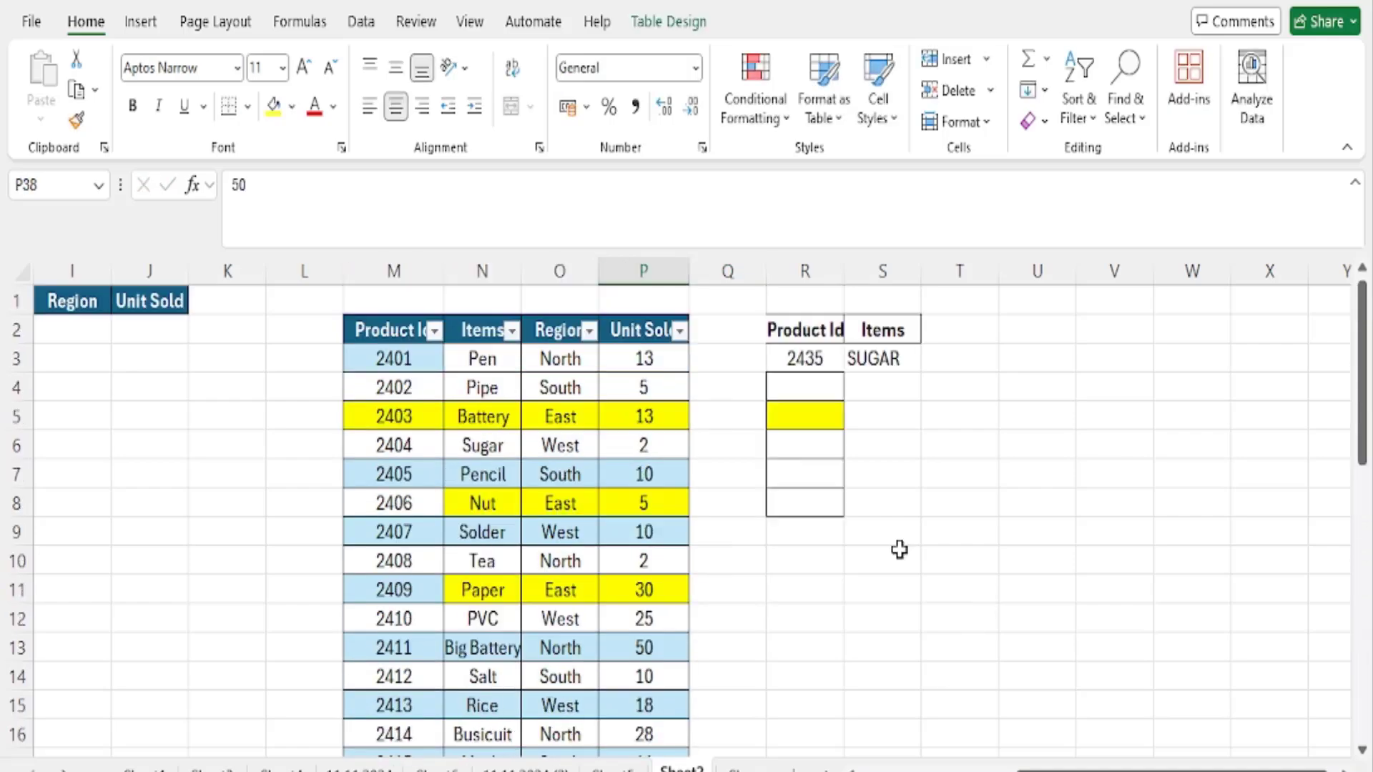
{"action": "left_click", "coordinate": [804, 357]}
{"action": "type", "text": "2440"}
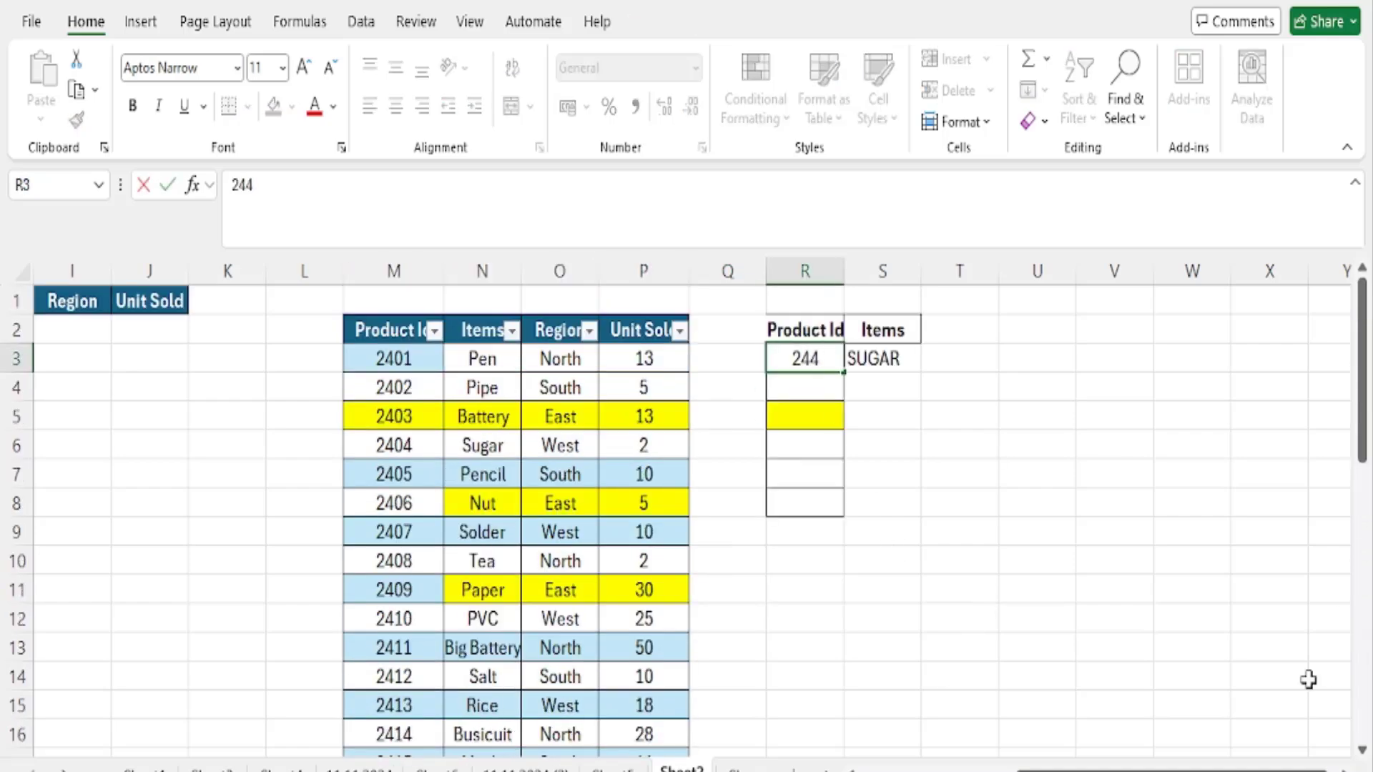
{"action": "key", "text": "Tab"}
{"action": "key", "text": "Left"}
{"action": "key", "text": "Right"}
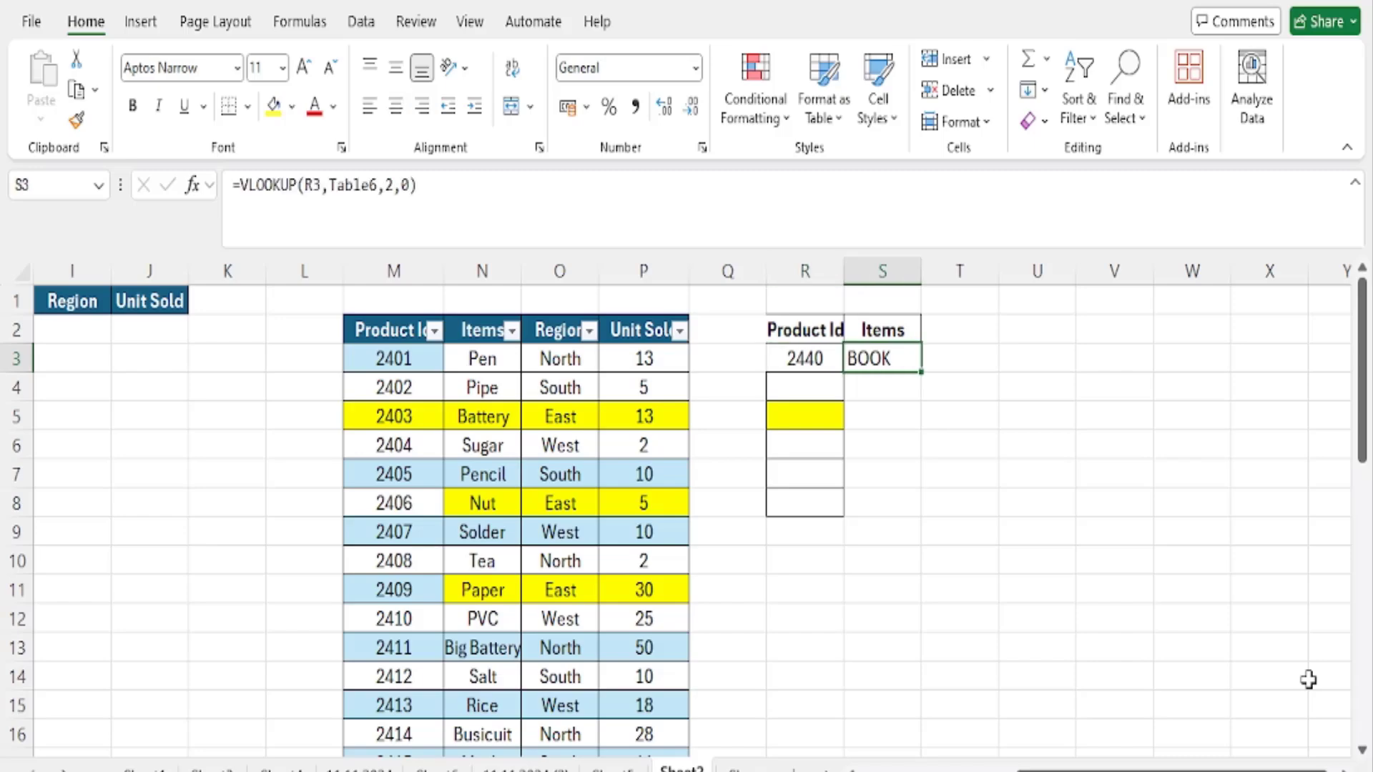
{"action": "key", "text": "Left"}
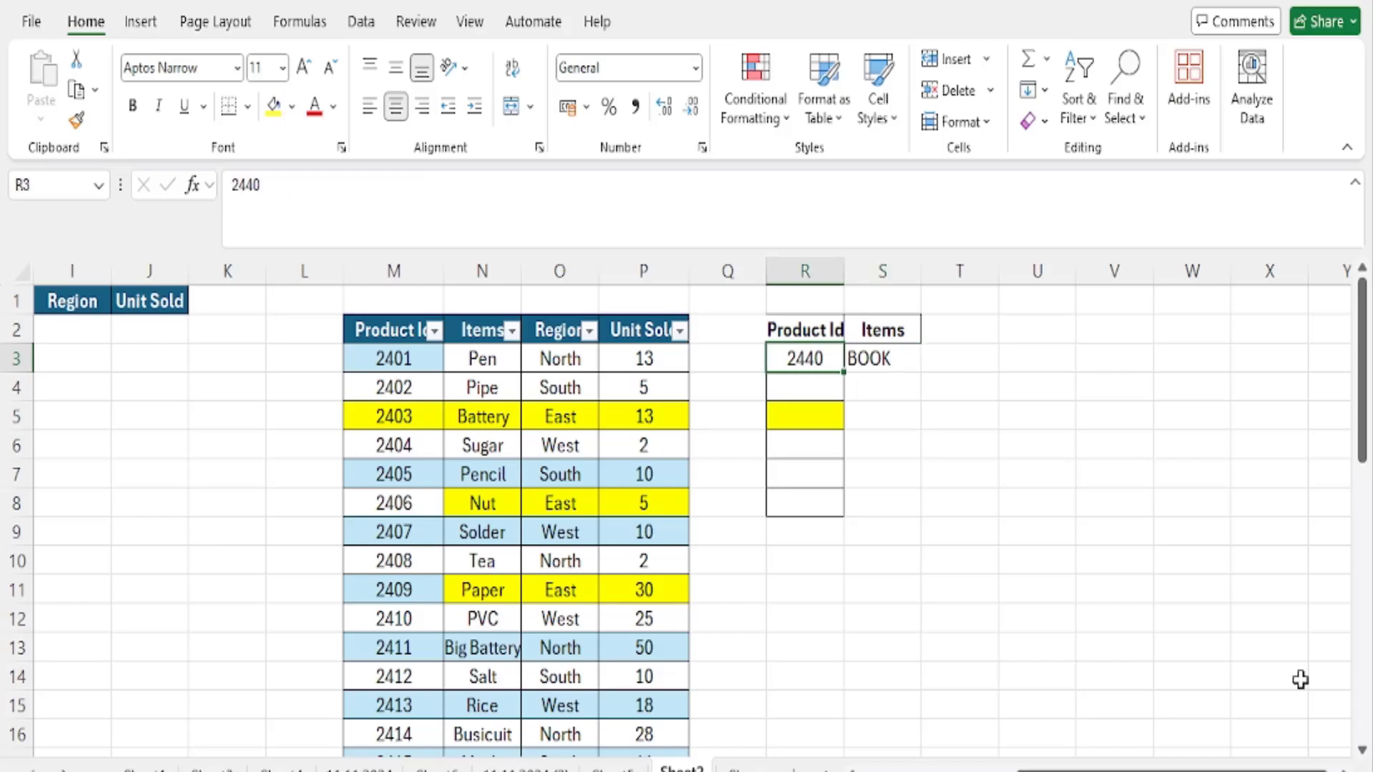
- Undo the added records, the lookup changes, the VLOOKUP formula and the table conversion, back to the plain range M2:P36
{"action": "key", "text": "ctrl+z"}
{"action": "key", "text": "ctrl+z"}
{"action": "key", "text": "ctrl+z"}
{"action": "key", "text": "ctrl+z"}
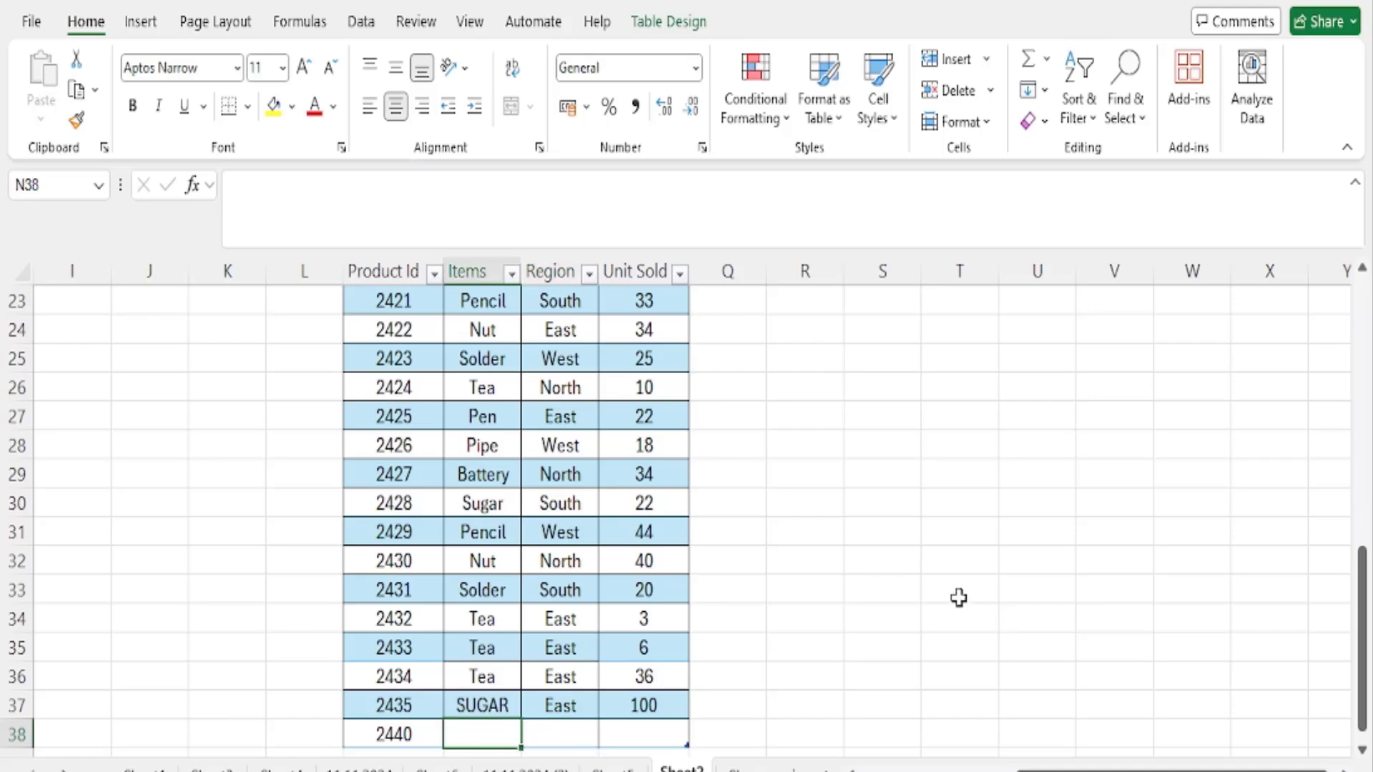
{"action": "key", "text": "ctrl+z"}
{"action": "key", "text": "ctrl+z"}
{"action": "key", "text": "ctrl+z"}
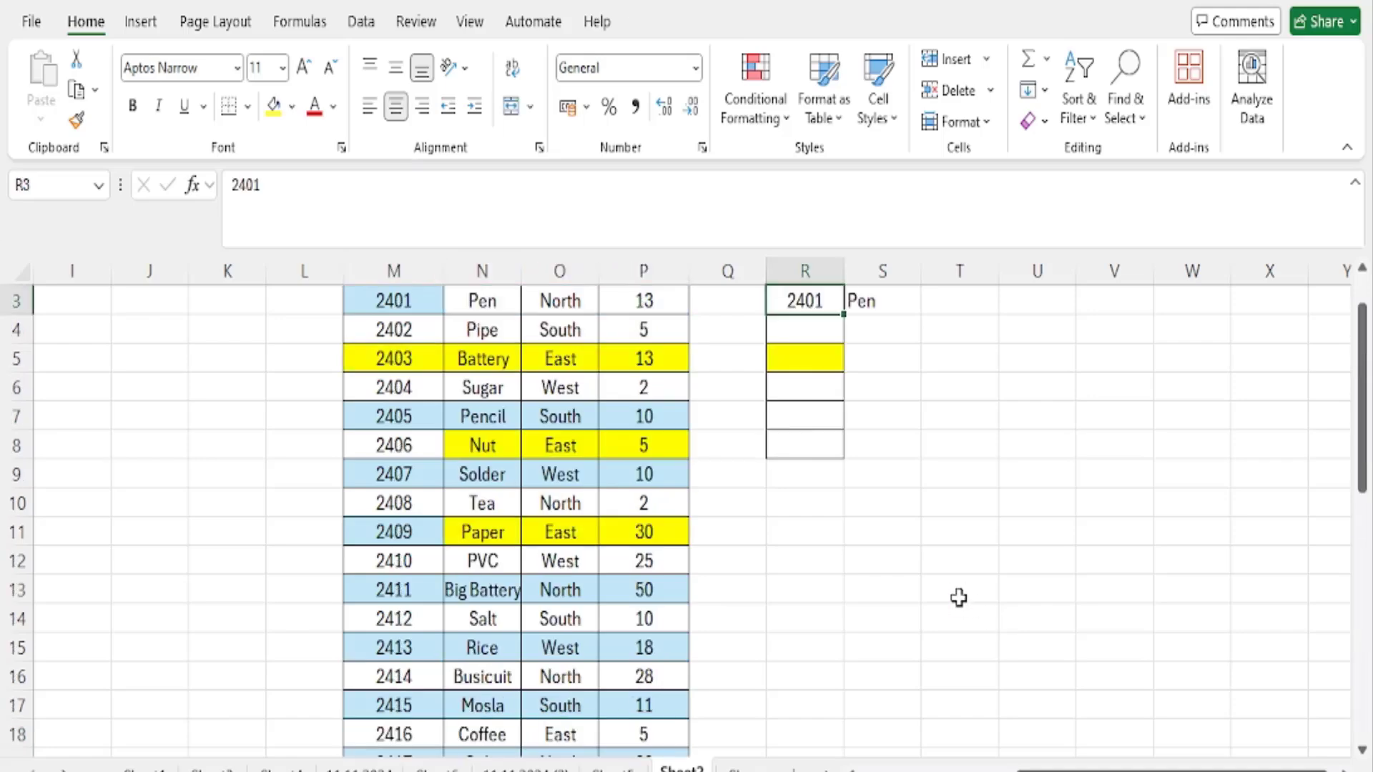
{"action": "key", "text": "ctrl+z"}
{"action": "key", "text": "ctrl+z"}
{"action": "key", "text": "ctrl+z"}
{"action": "key", "text": "ctrl+z"}
{"action": "key", "text": "ctrl+z"}
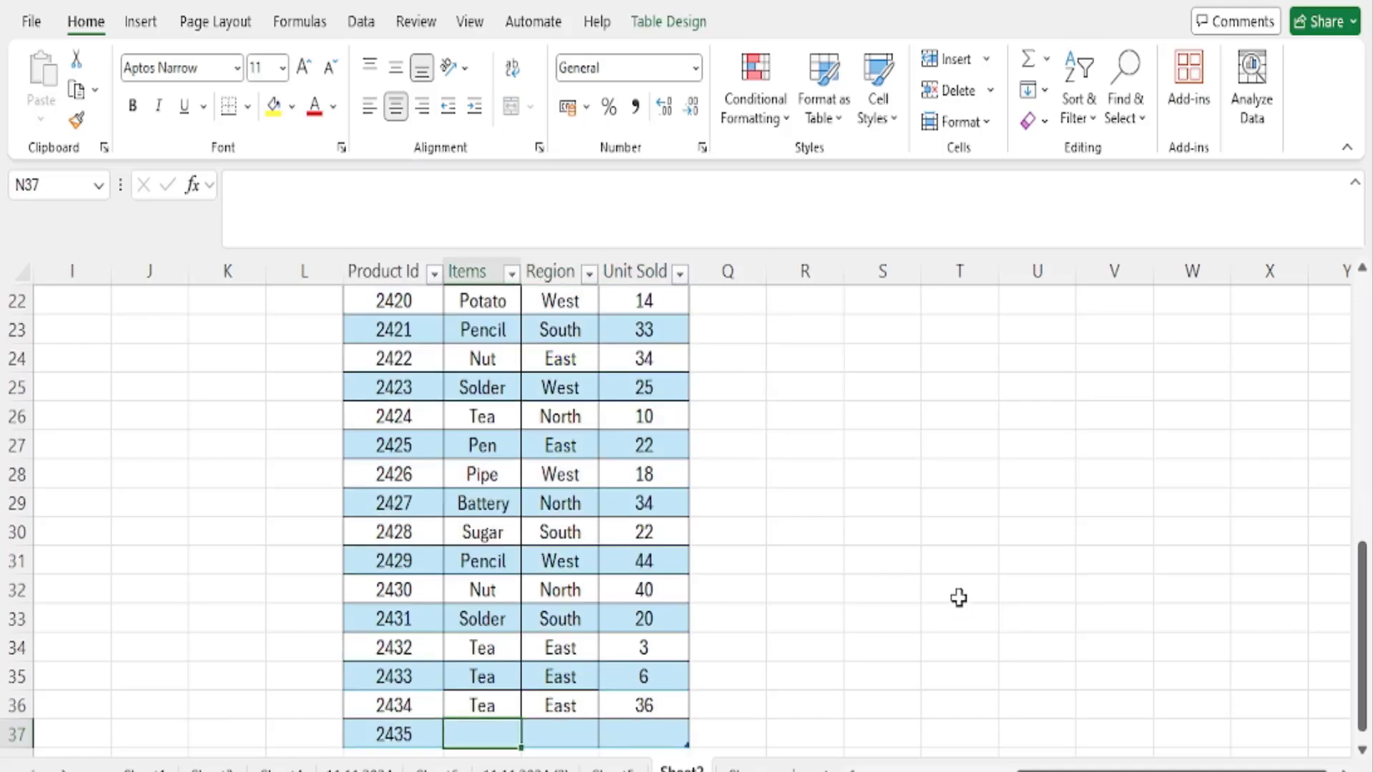
{"action": "key", "text": "ctrl+z"}
{"action": "key", "text": "ctrl+z"}
{"action": "key", "text": "ctrl+z"}
{"action": "key", "text": "ctrl+z"}
{"action": "key", "text": "ctrl+z"}
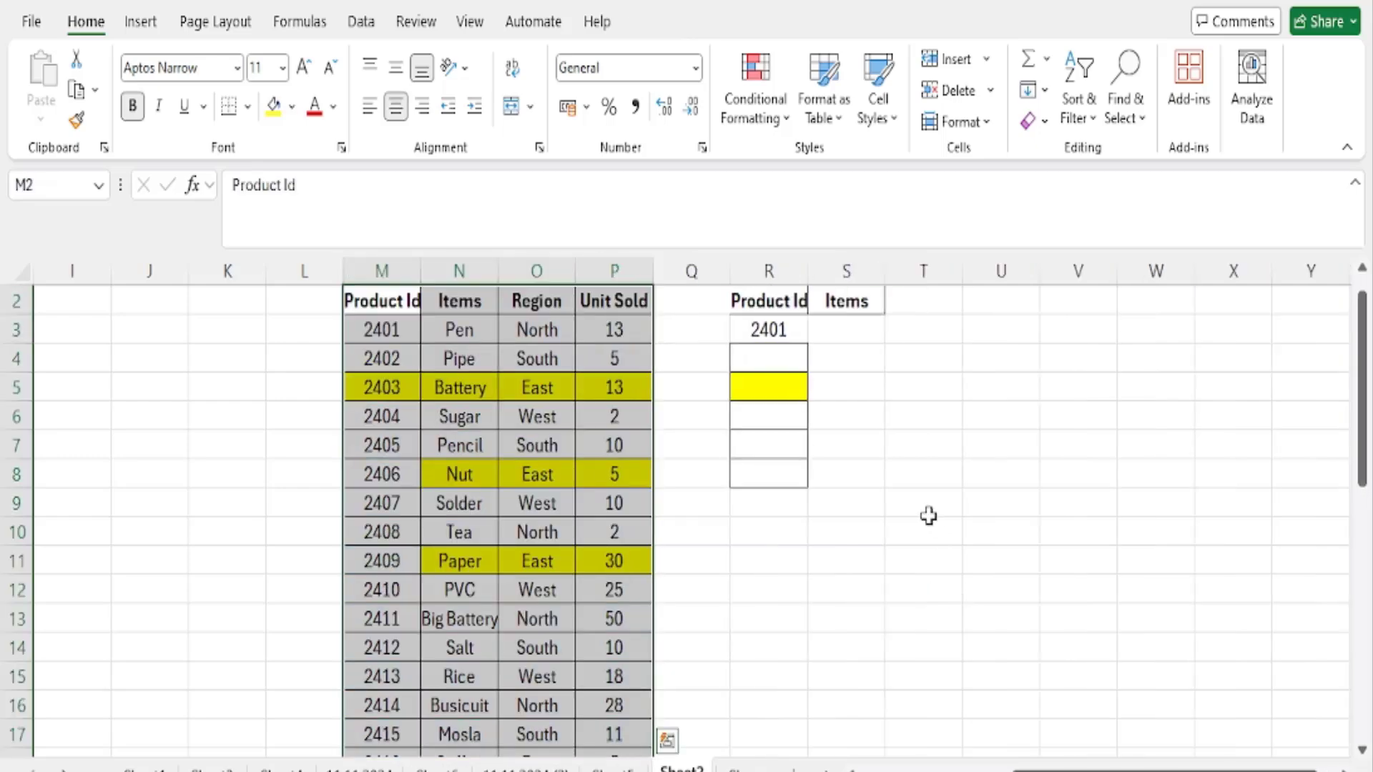
- Add a record in row 37 directly below the data: Product Id 2435, item Tea, region East, 100 units sold
{"action": "scroll", "coordinate": [885, 494], "scroll_direction": "down", "scroll_amount": 8}
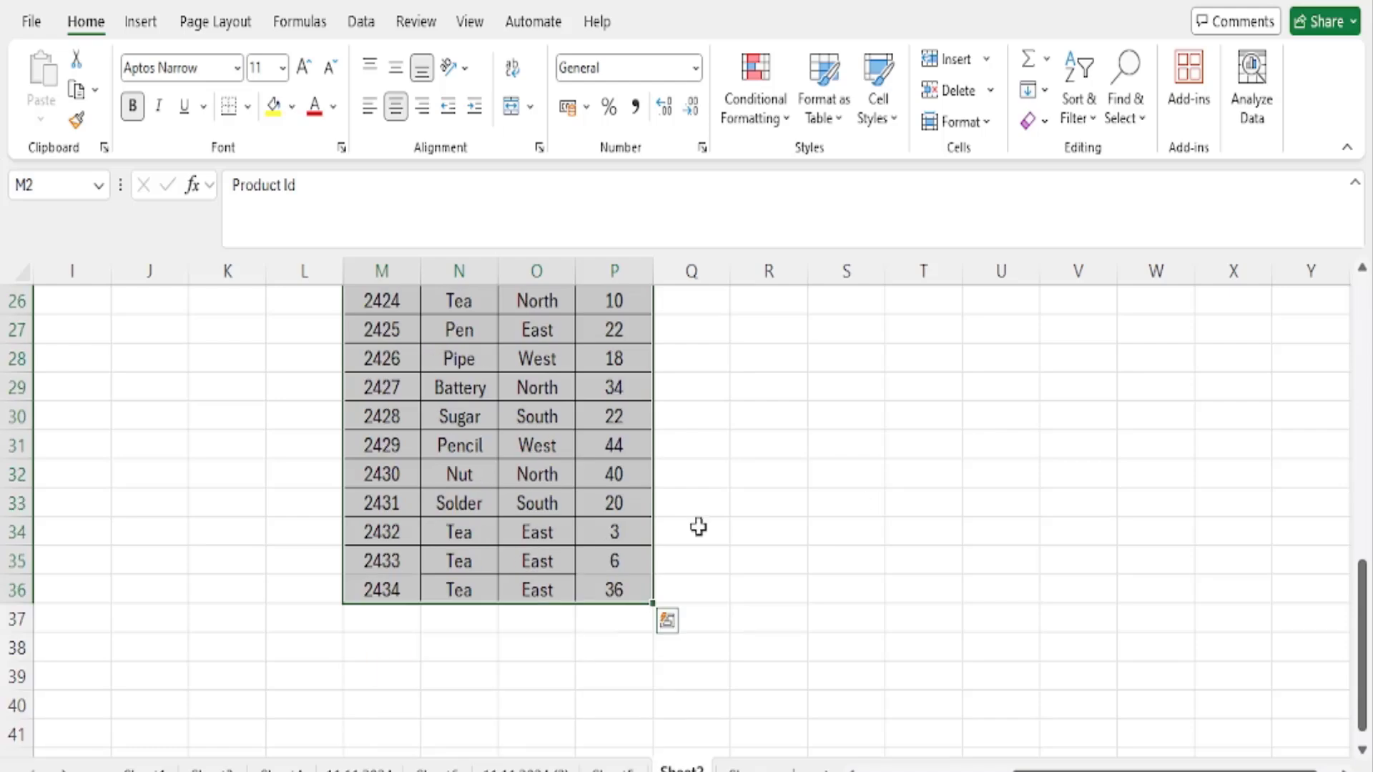
{"action": "left_click", "coordinate": [367, 621]}
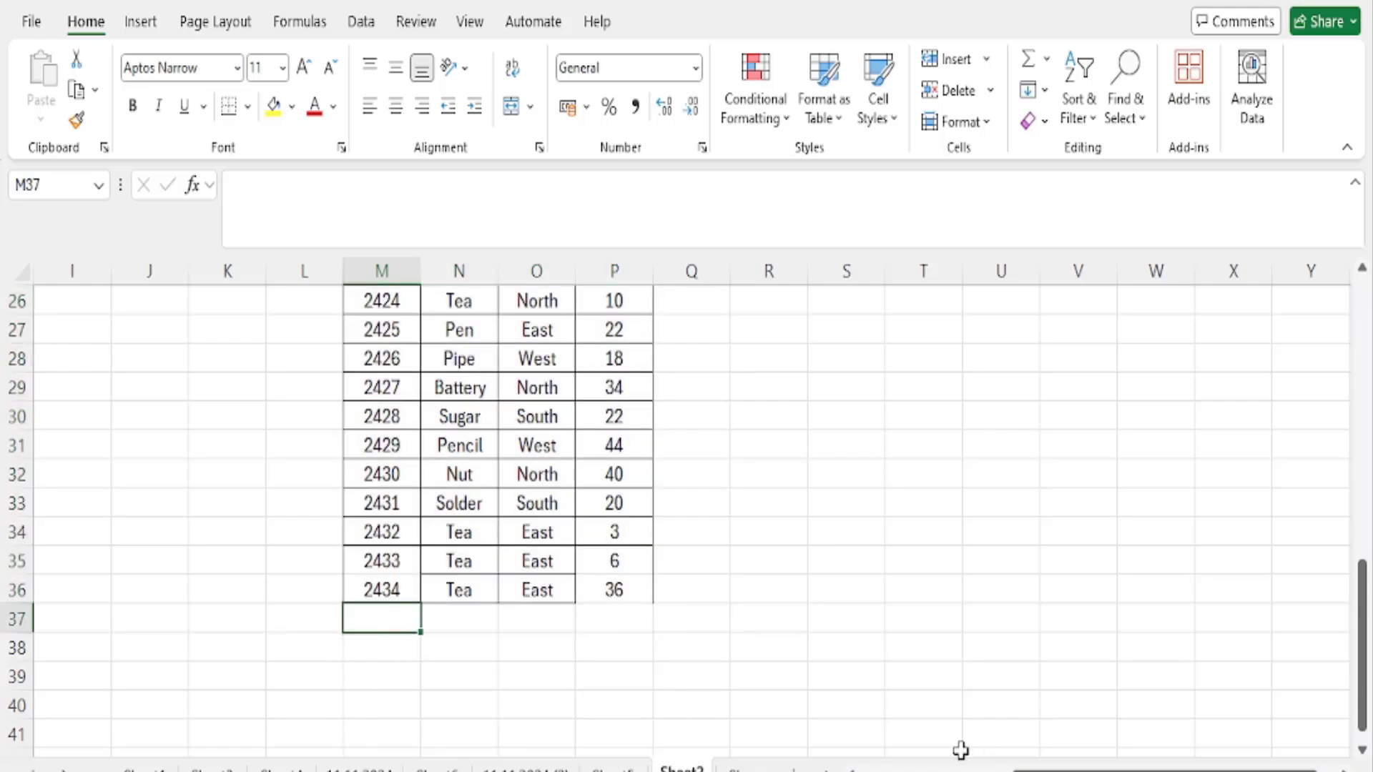
{"action": "type", "text": "2435"}
{"action": "key", "text": "Tab"}
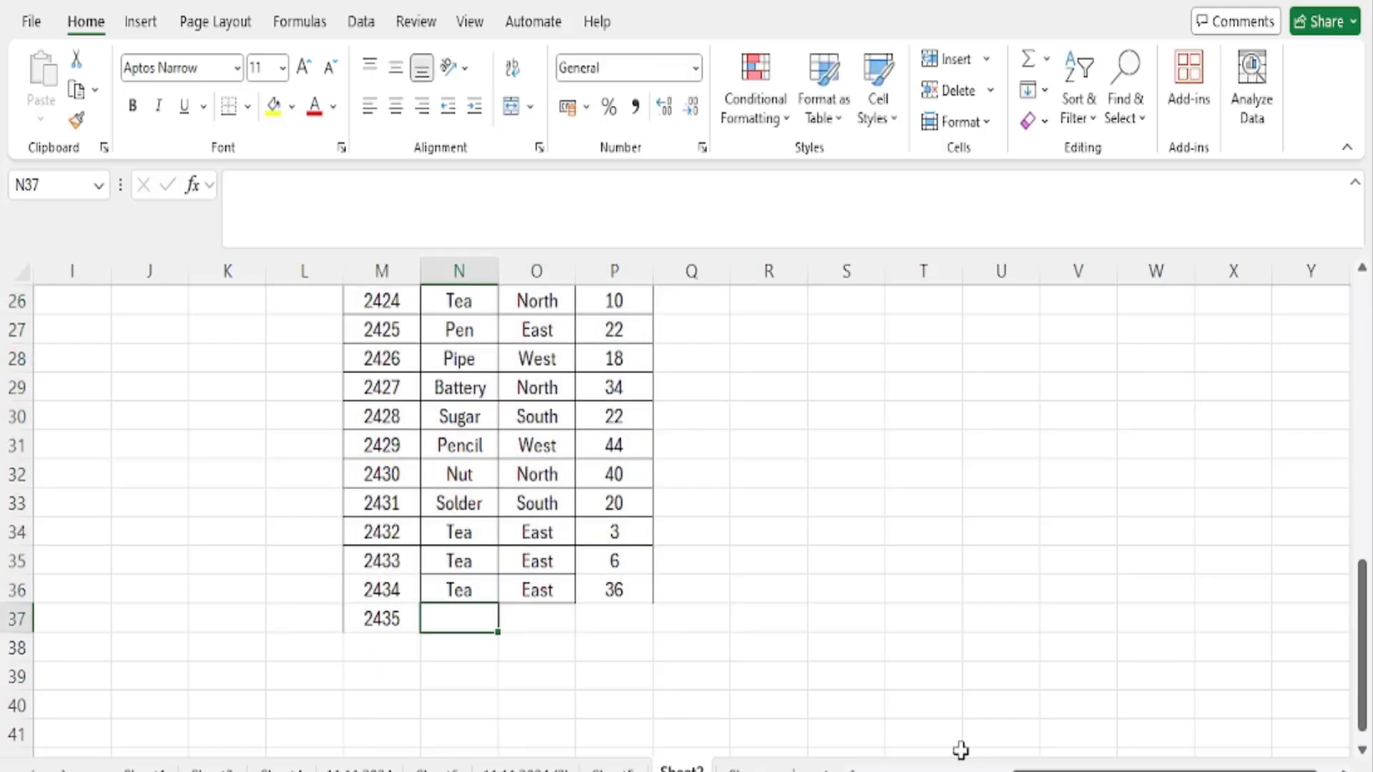
{"action": "key", "text": "ctrl+d"}
{"action": "key", "text": "Tab"}
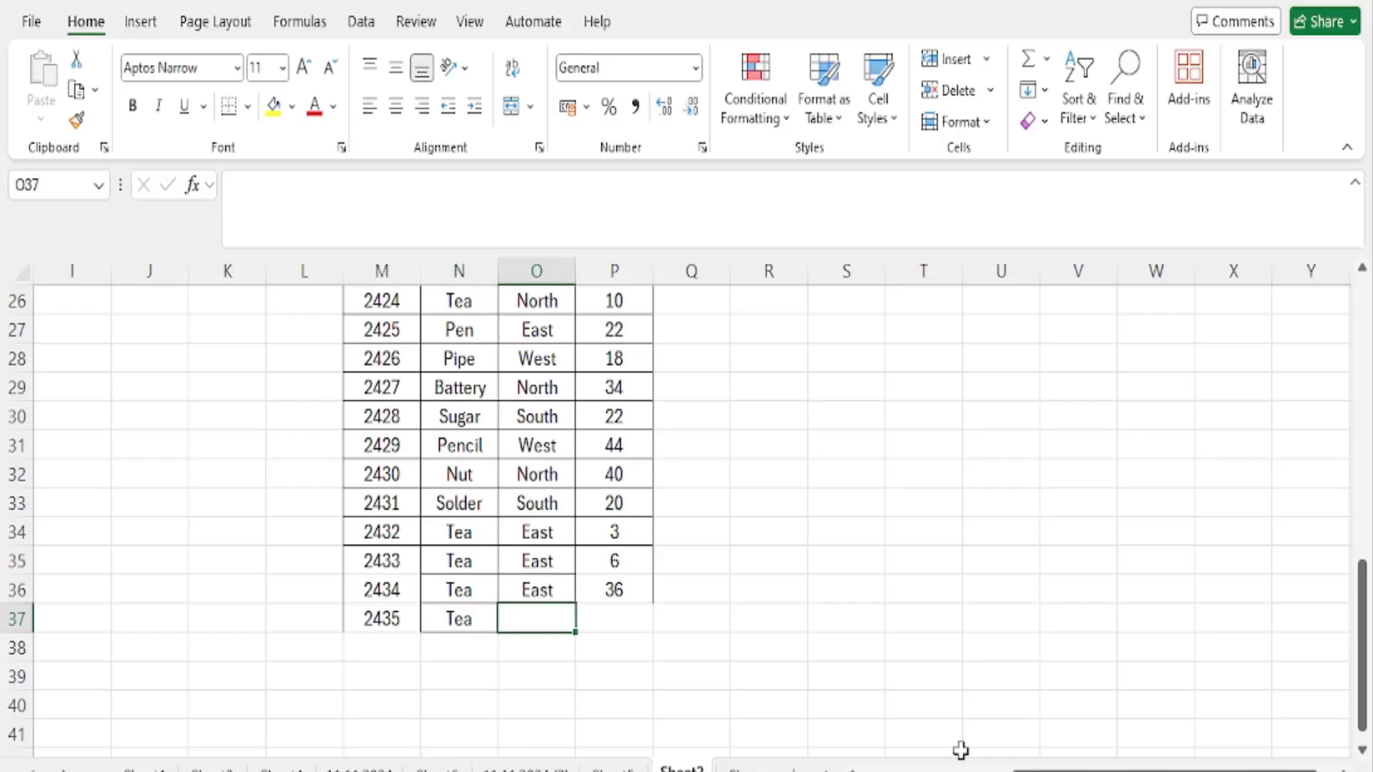
{"action": "key", "text": "ctrl+d"}
{"action": "key", "text": "Tab"}
{"action": "type", "text": "100"}
{"action": "key", "text": "ctrl+Return"}
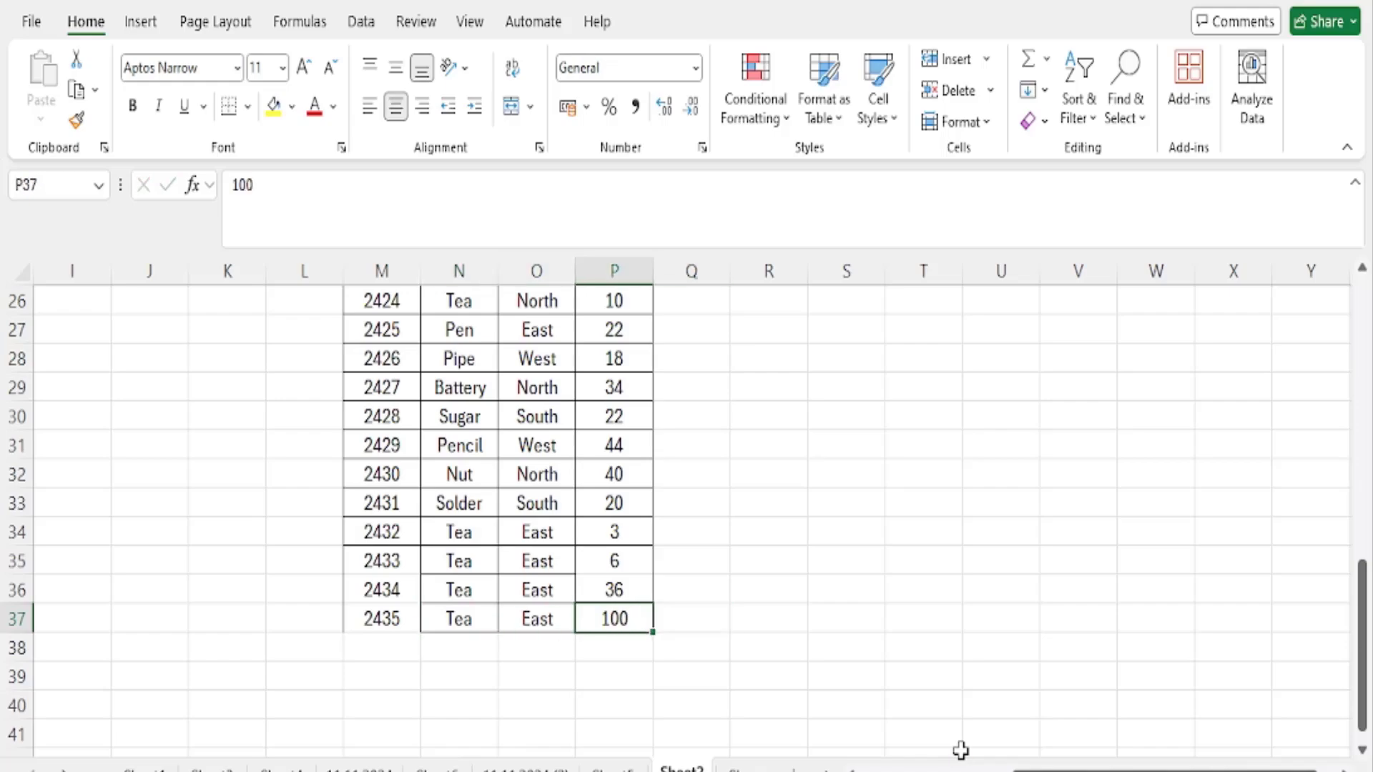
- Set the lookup Product Id in R3 to 2435
{"action": "scroll", "coordinate": [916, 646], "scroll_direction": "up", "scroll_amount": 8}
{"action": "left_click", "coordinate": [780, 363]}
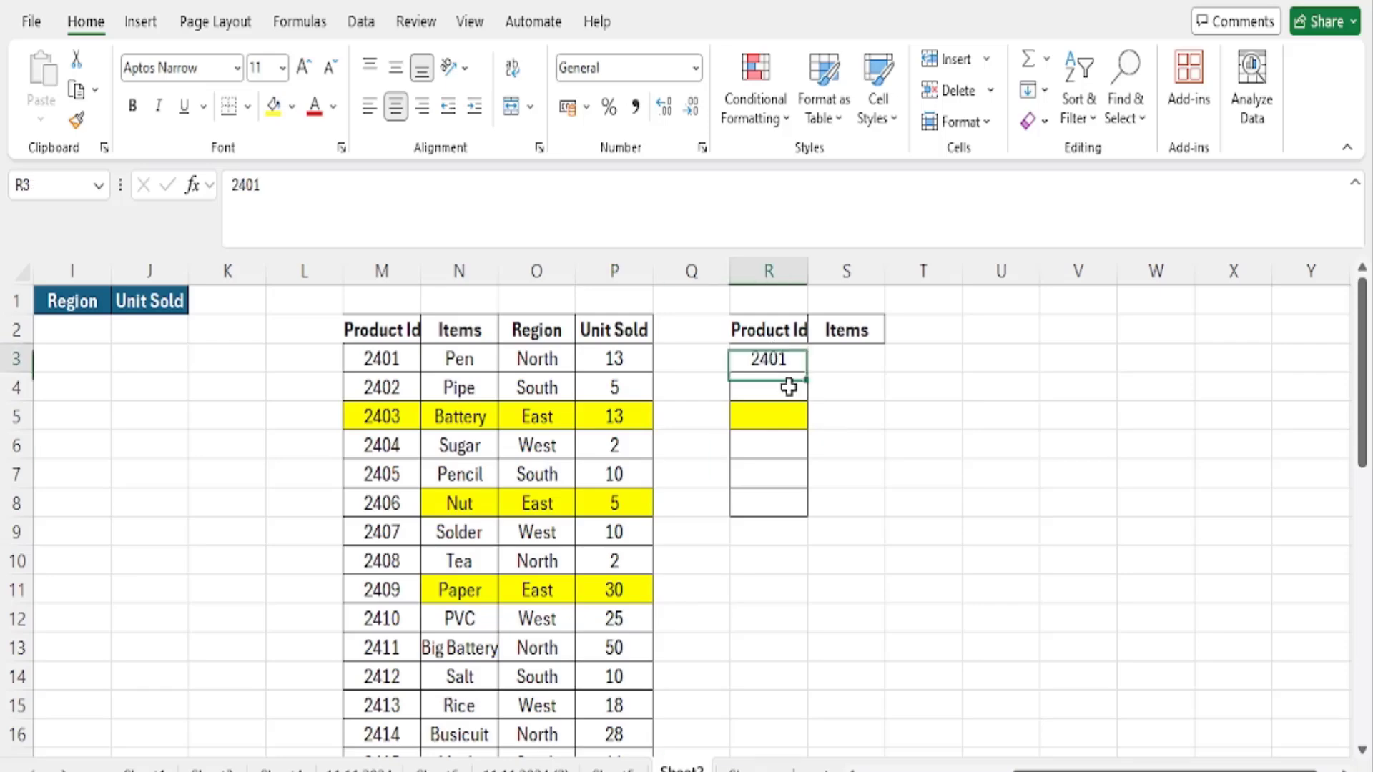
{"action": "key", "text": "BackSpace"}
{"action": "key", "text": "BackSpace"}
{"action": "type", "text": "35"}
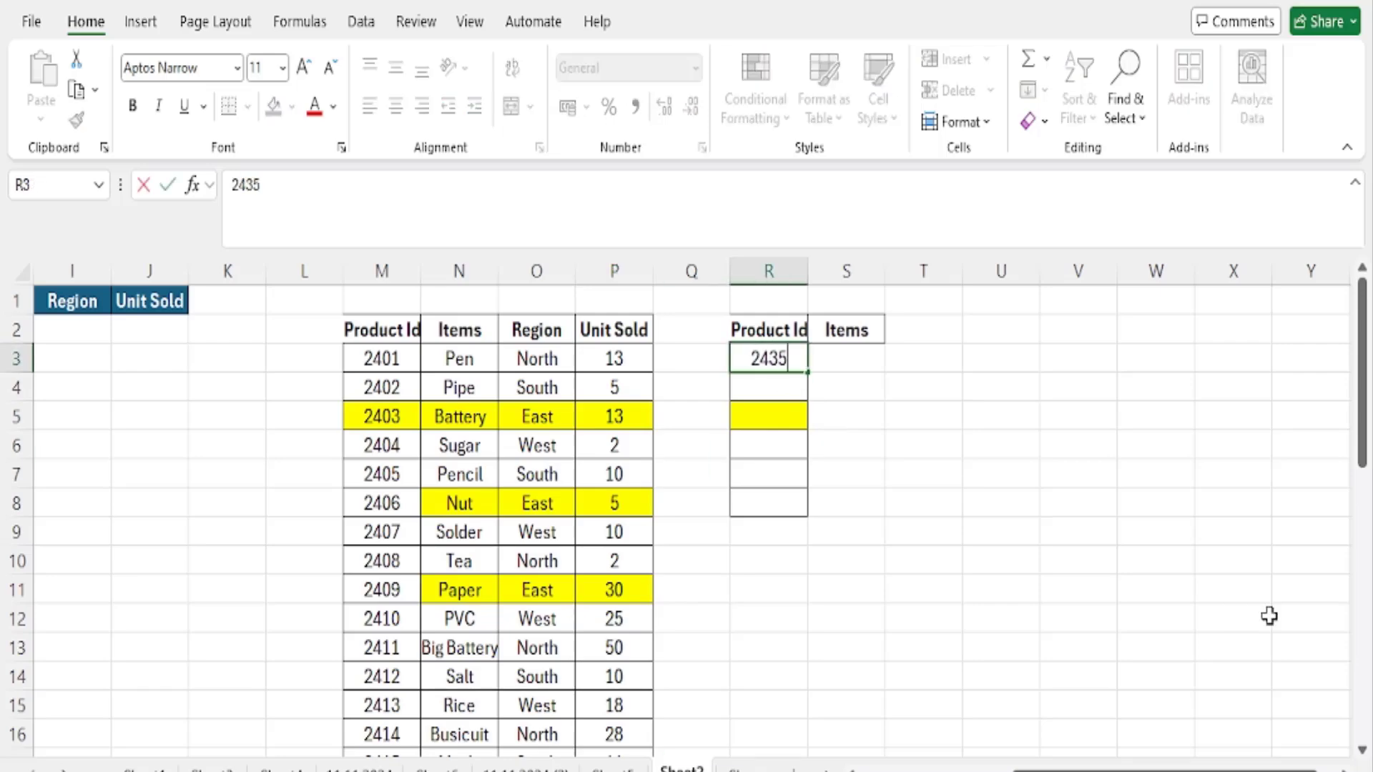
{"action": "key", "text": "Tab"}
{"action": "type", "text": "=V"}
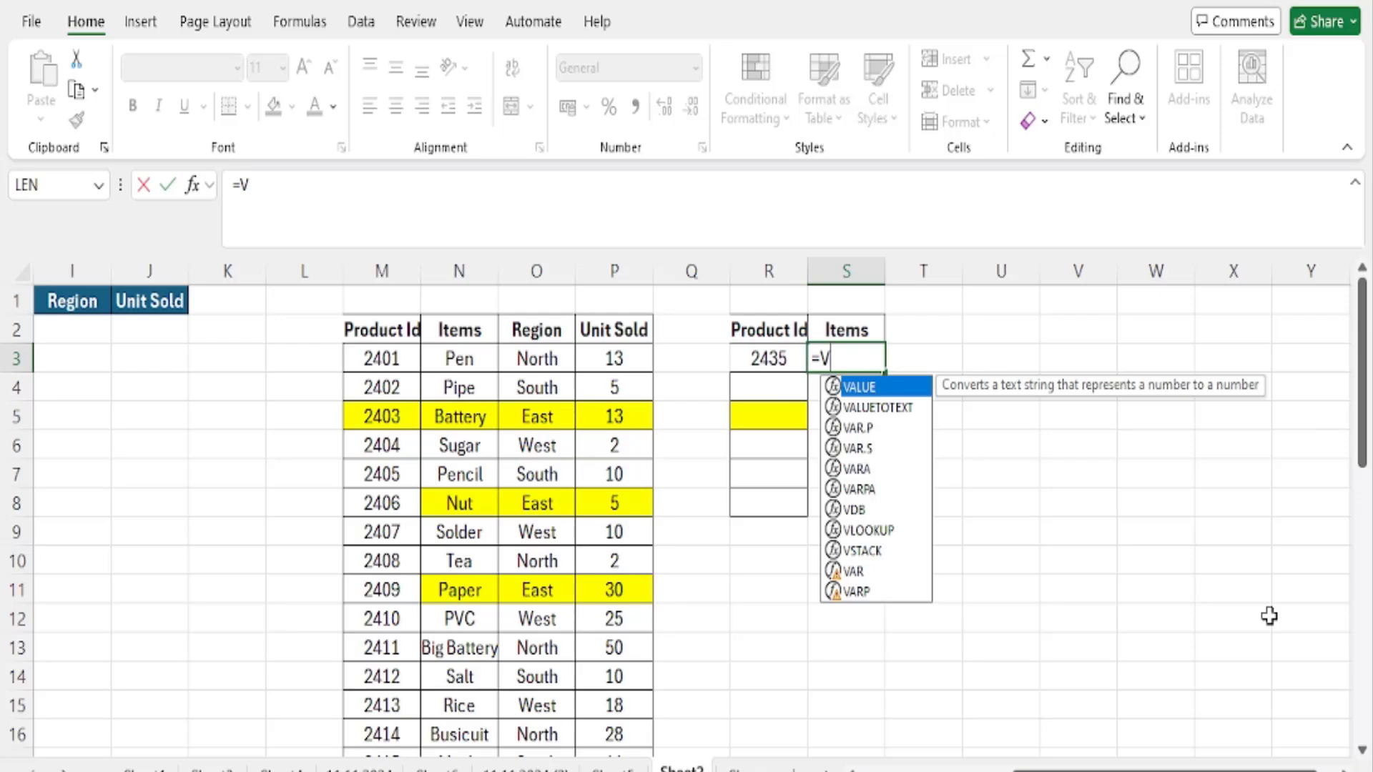
{"action": "key", "text": "Escape"}
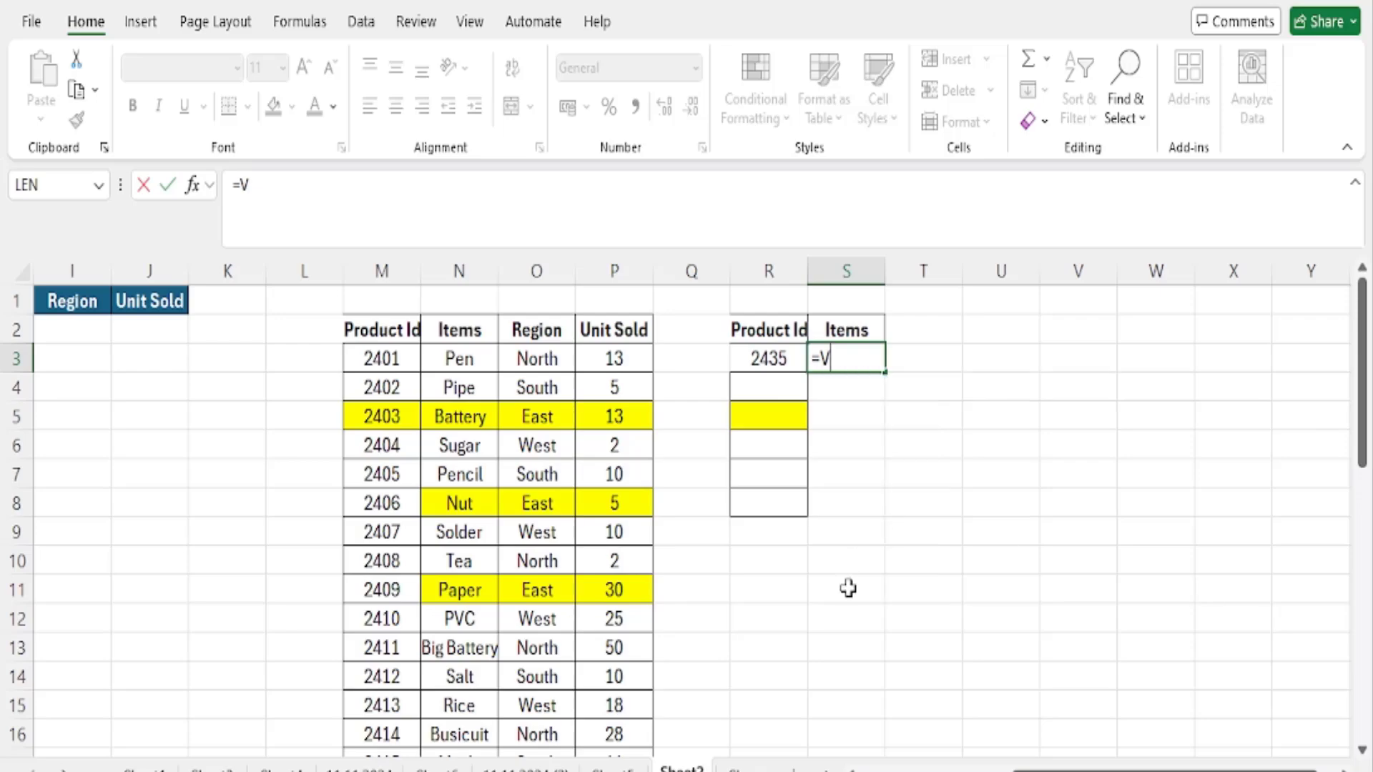
{"action": "key", "text": "Escape"}
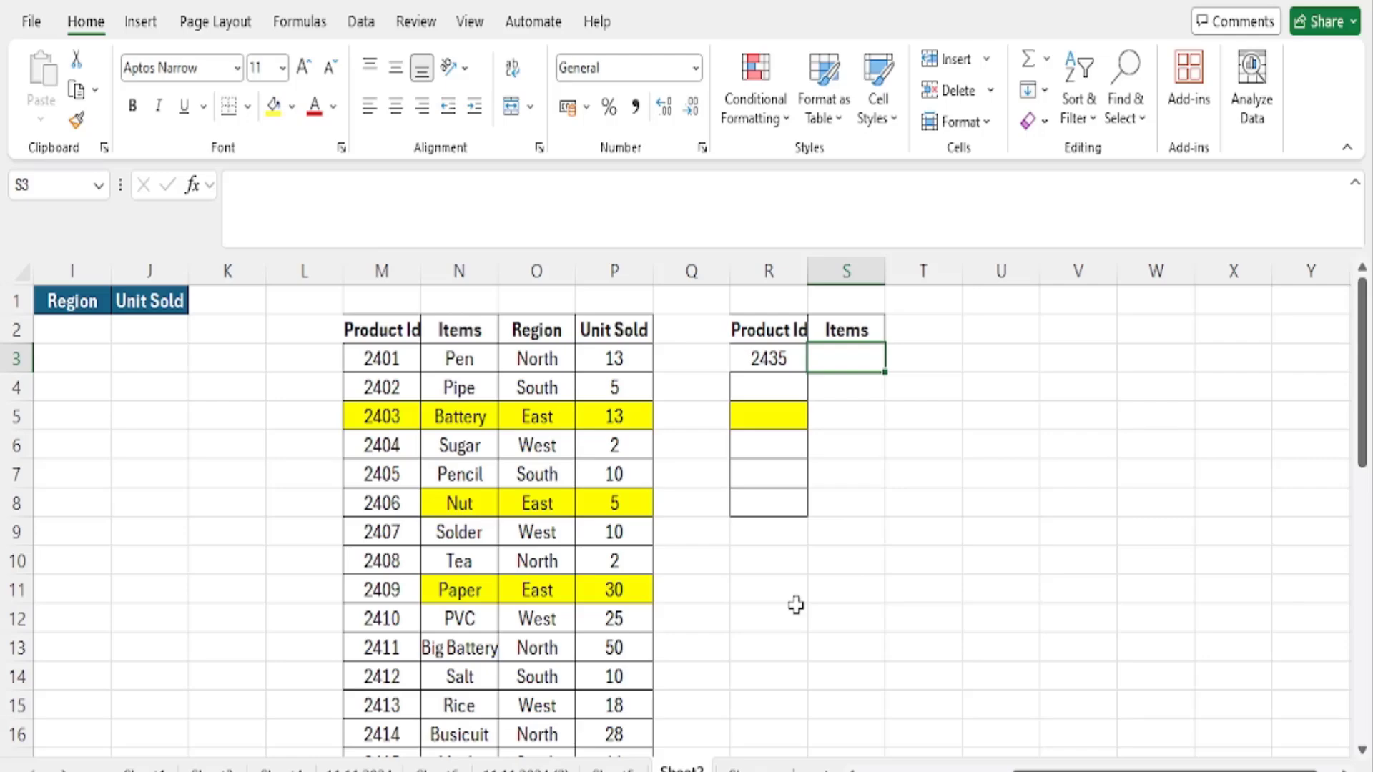
- Enter a VLOOKUP in S3 that finds R3 in M2:P34 and returns column 2 with an exact match: =VLOOKUP(R3,M2:P34,2,0)
{"action": "type", "text": "=VLOOKUP"}
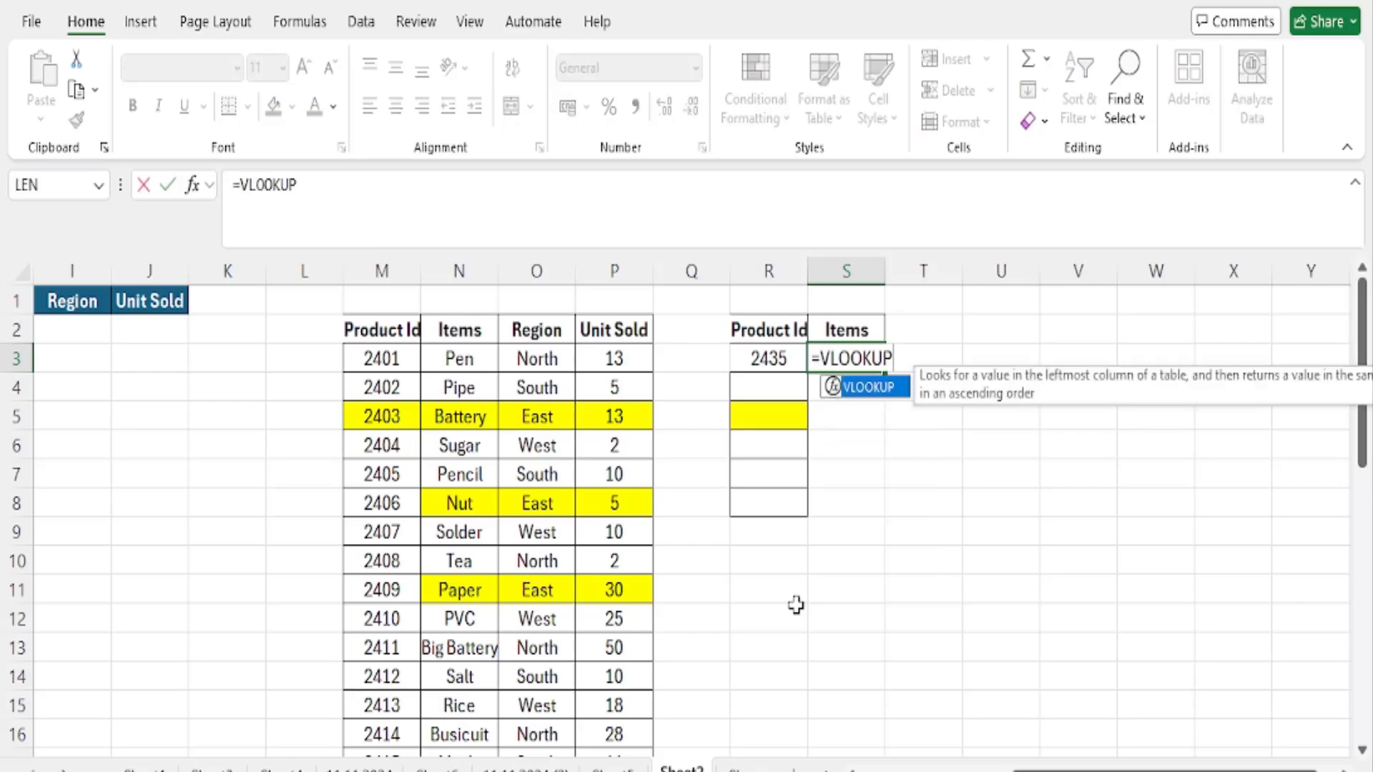
{"action": "type", "text": "("}
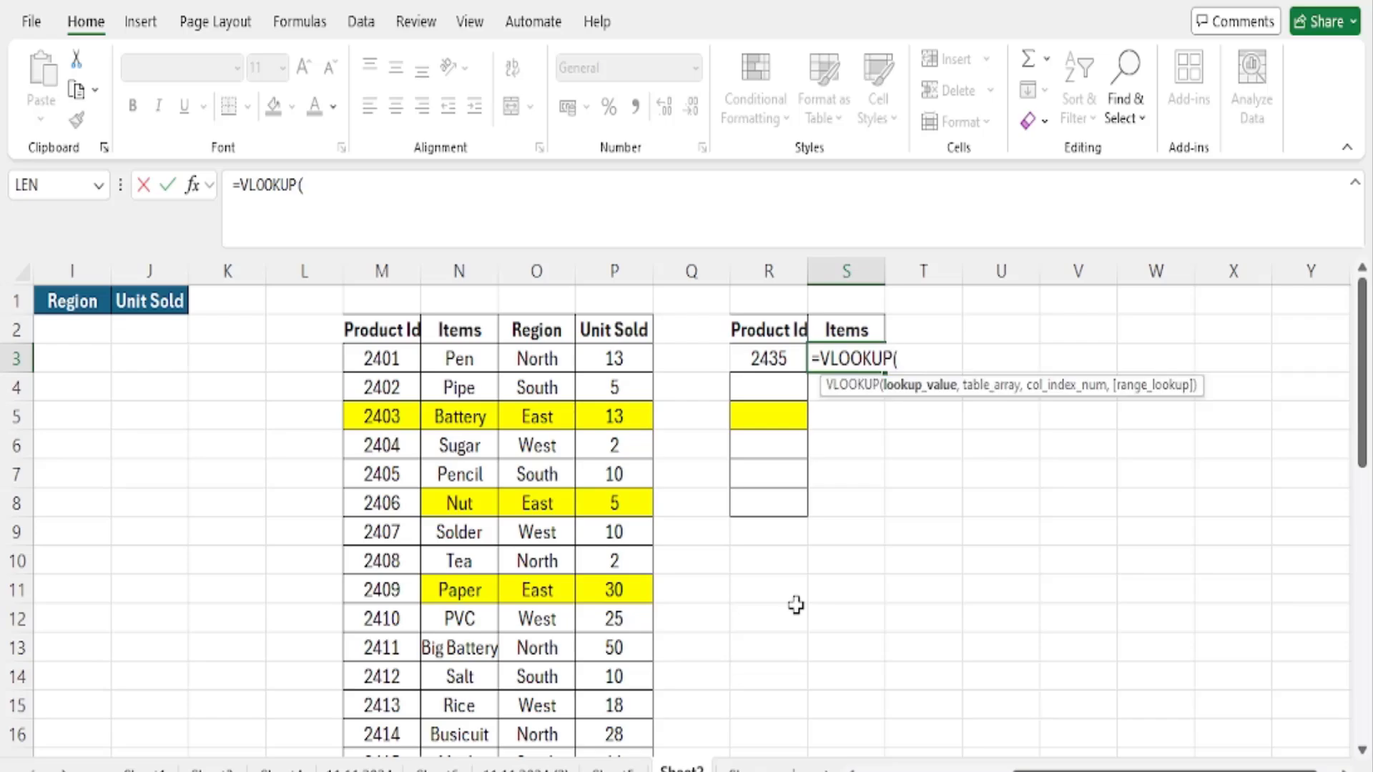
{"action": "left_click", "coordinate": [771, 360]}
{"action": "type", "text": ","}
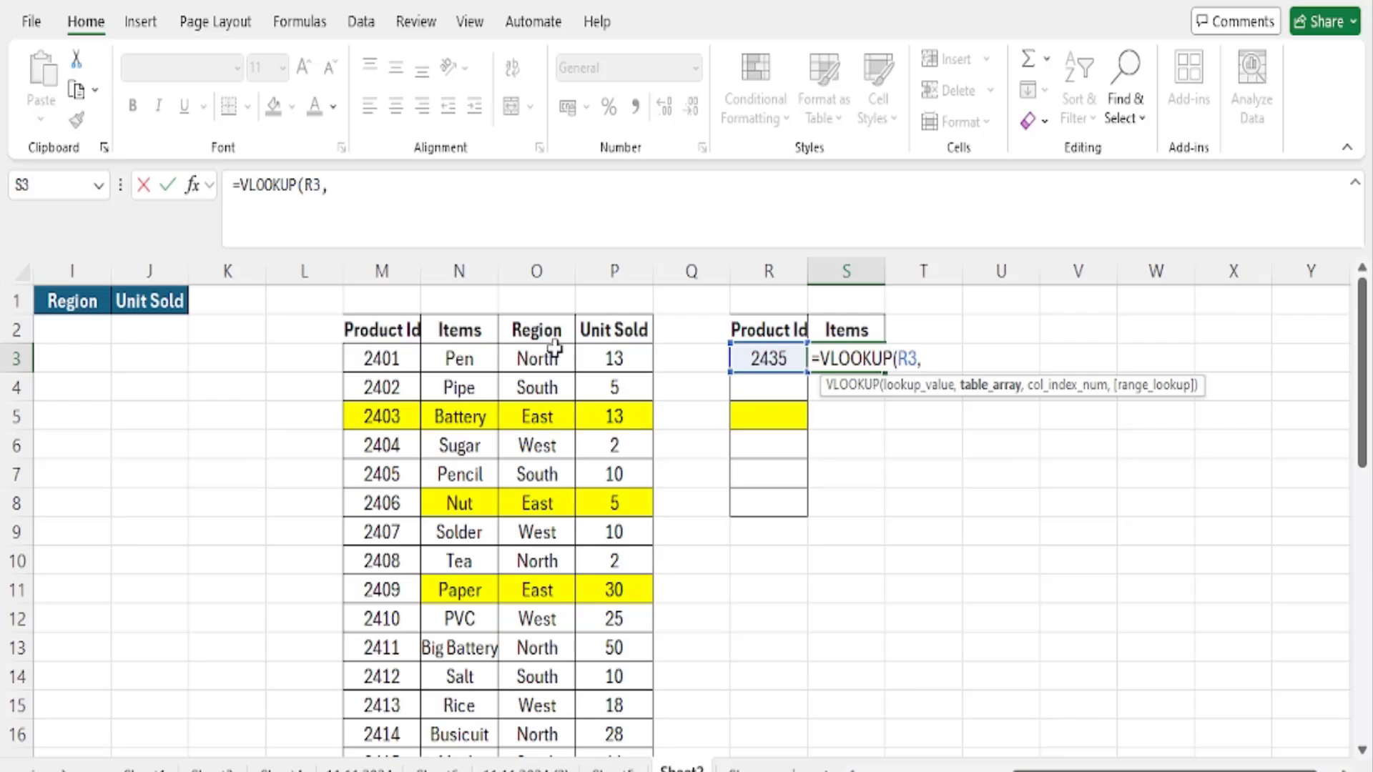
{"action": "left_click_drag", "start_coordinate": [384, 329], "coordinate": [636, 568]}
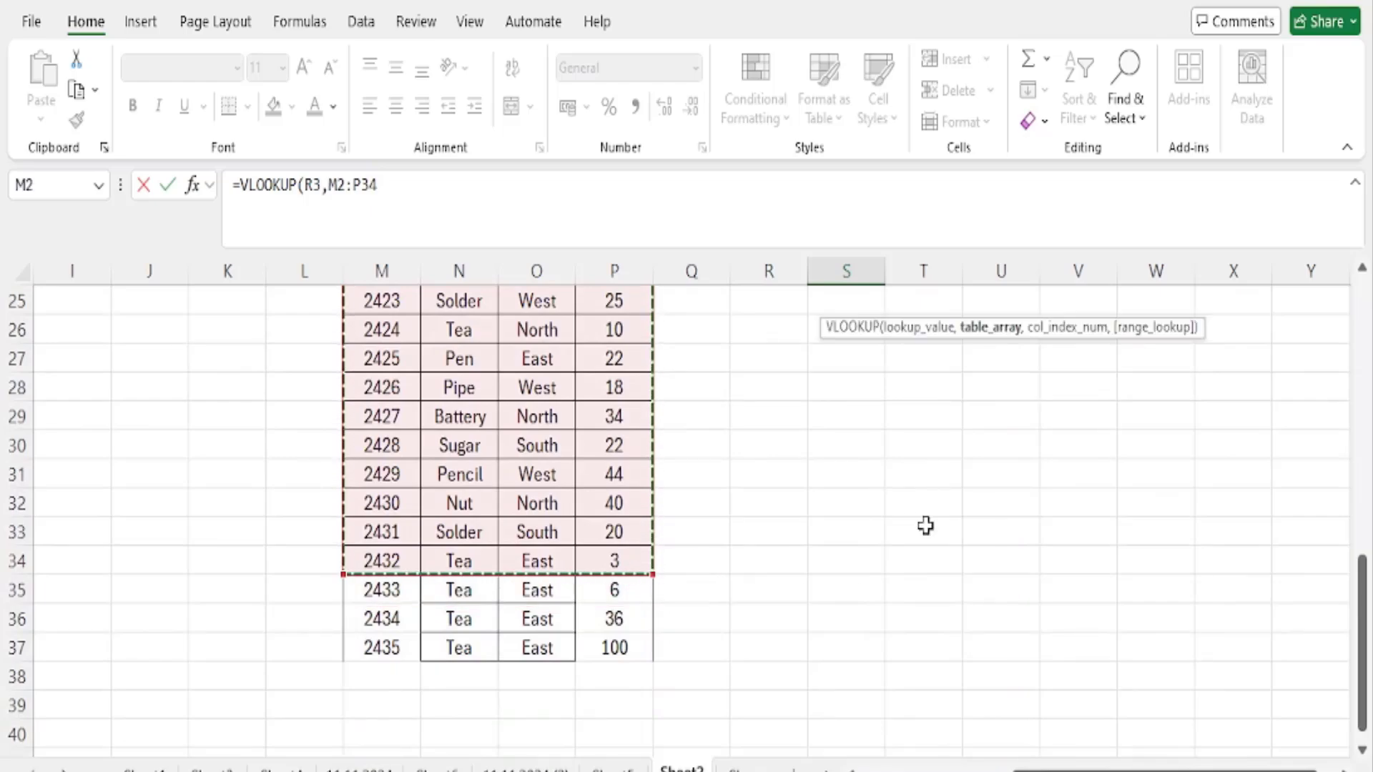
{"action": "scroll", "coordinate": [925, 527], "scroll_direction": "up", "scroll_amount": 8}
{"action": "type", "text": ","}
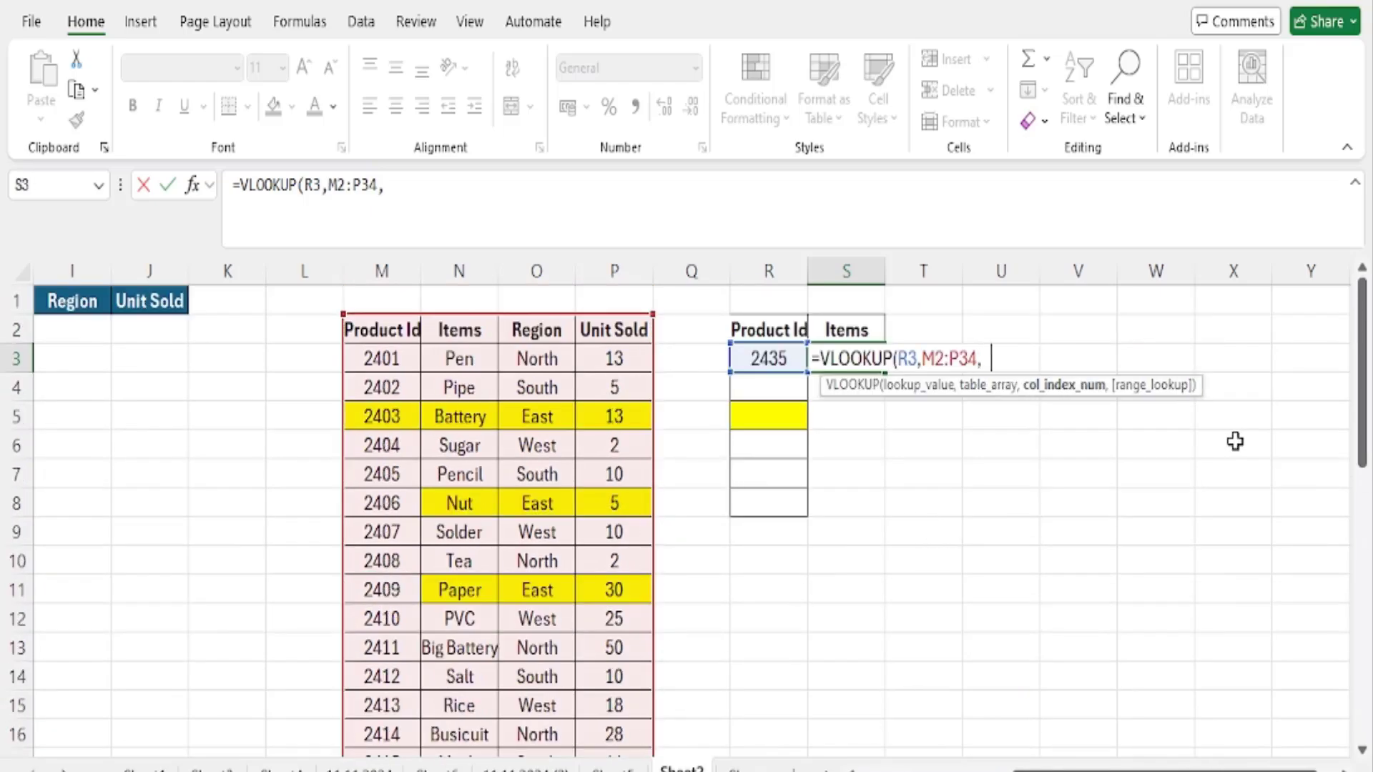
{"action": "type", "text": "2,0)"}
{"action": "key", "text": "Return"}
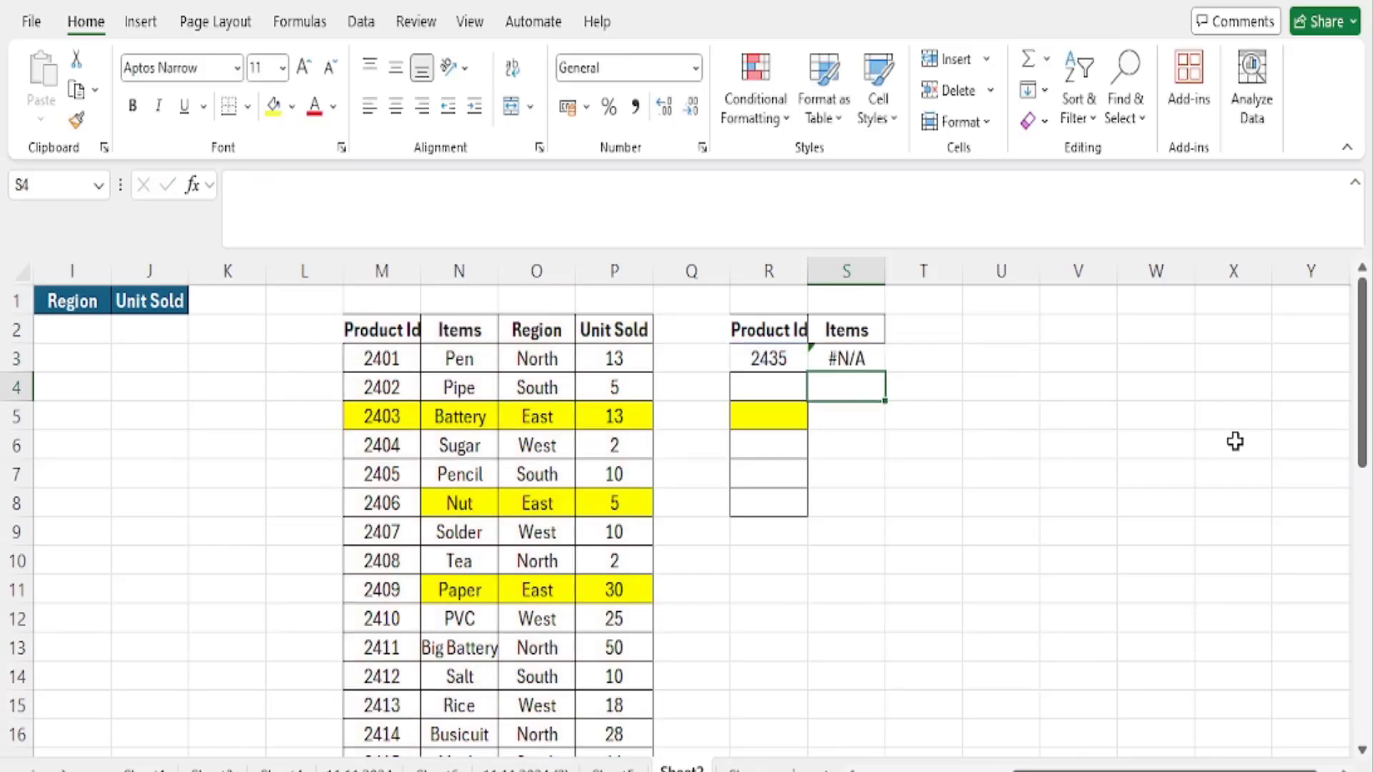
- Check the result and formula in S3, and locate the 2435 record in the product data
{"action": "left_click", "coordinate": [862, 351]}
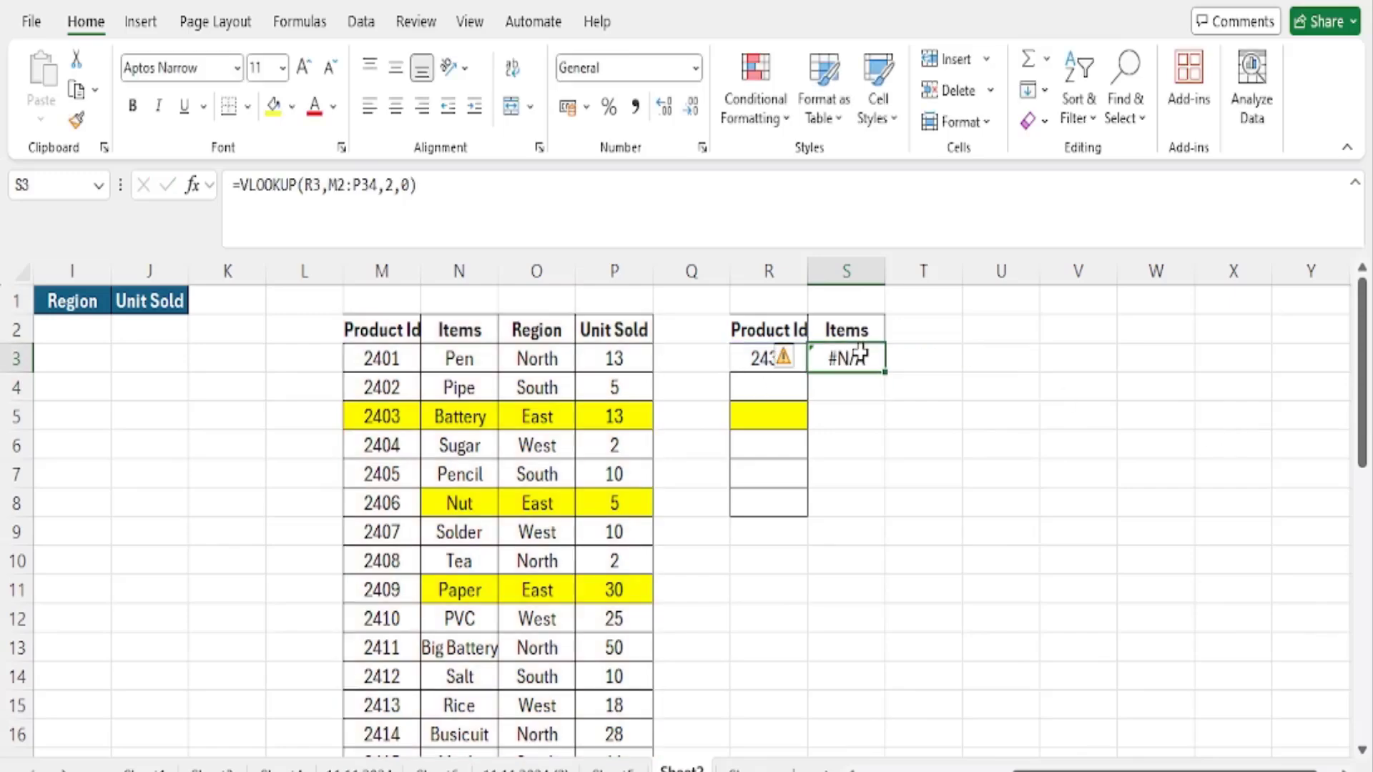
{"action": "left_click", "coordinate": [991, 502]}
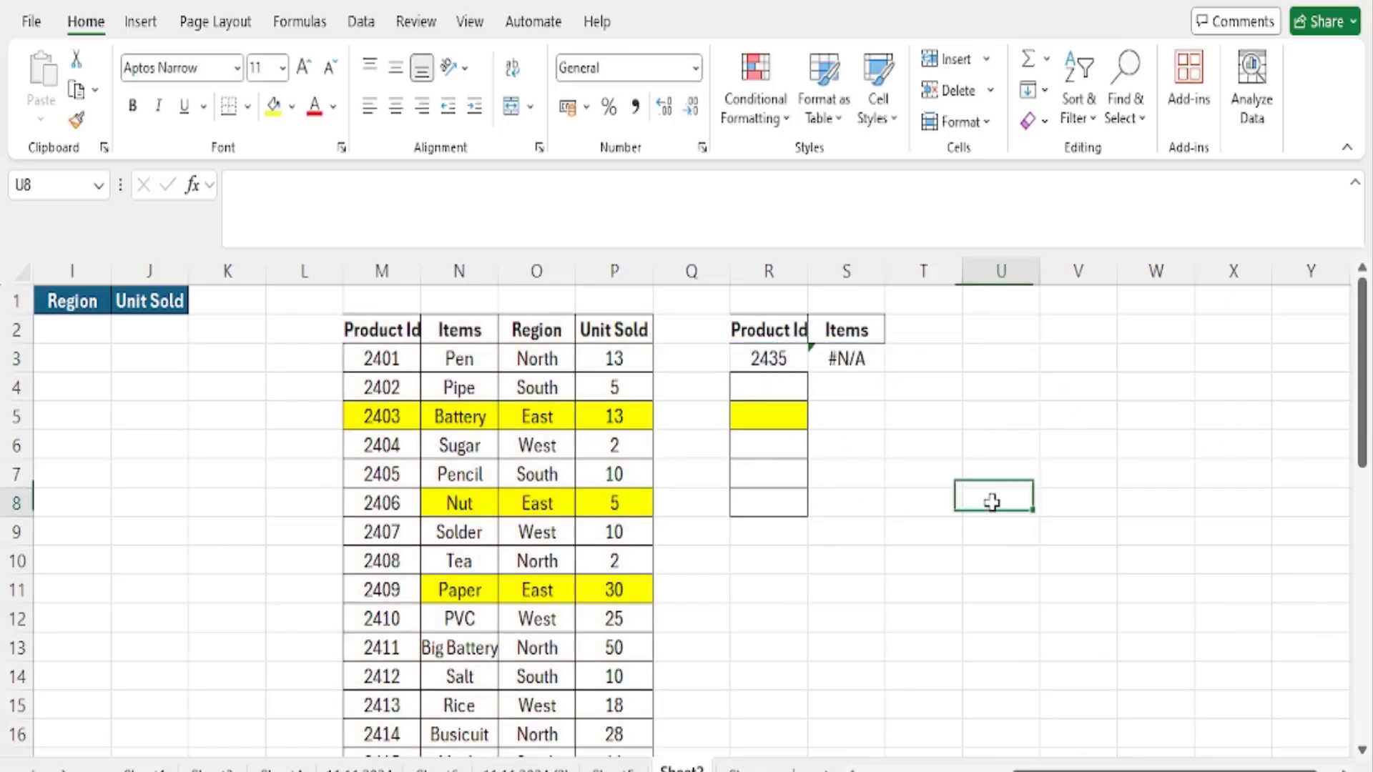
{"action": "scroll", "coordinate": [711, 701], "scroll_direction": "down", "scroll_amount": 2}
{"action": "scroll", "coordinate": [711, 701], "scroll_direction": "down", "scroll_amount": 7}
{"action": "left_click", "coordinate": [379, 564]}
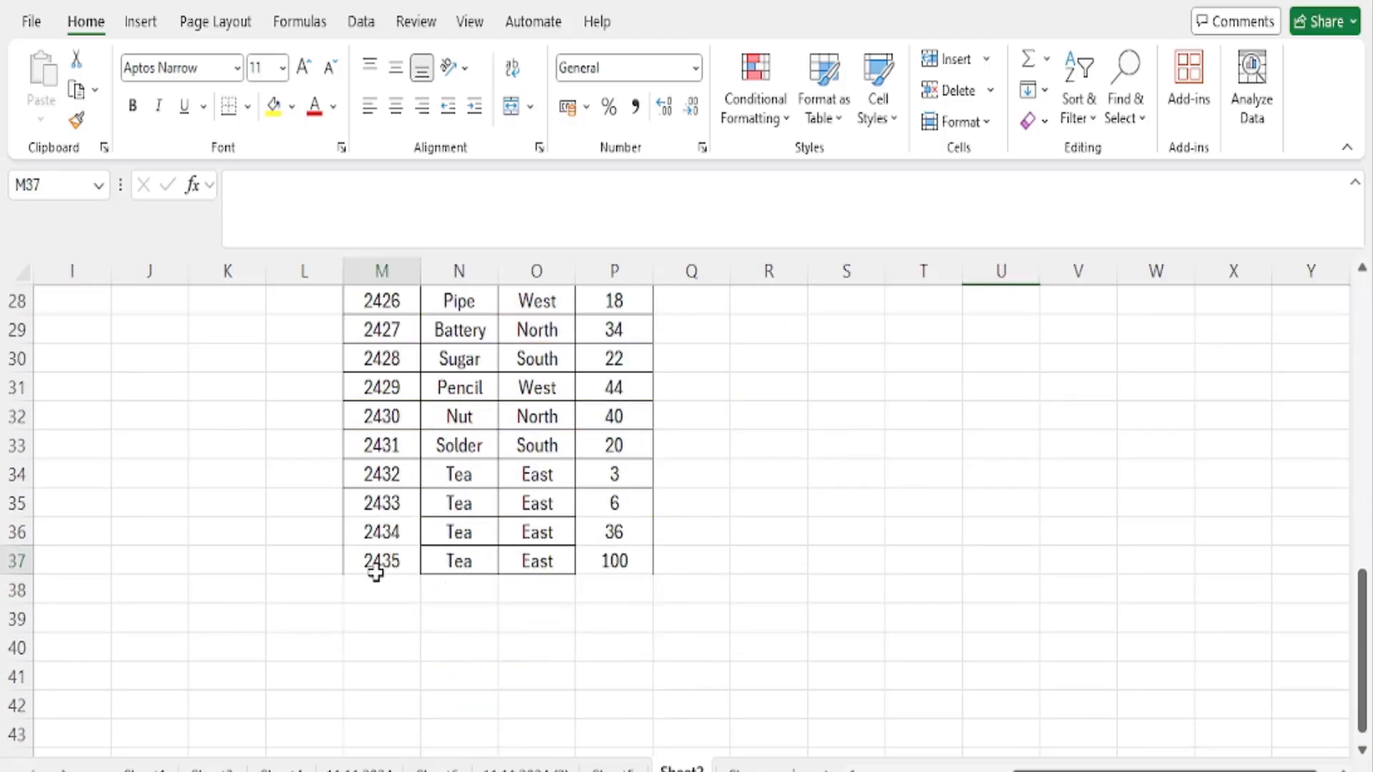
- Set the lookup Product Id in R3 to 2406 to test the formula with an existing product
{"action": "scroll", "coordinate": [833, 686], "scroll_direction": "up", "scroll_amount": 9}
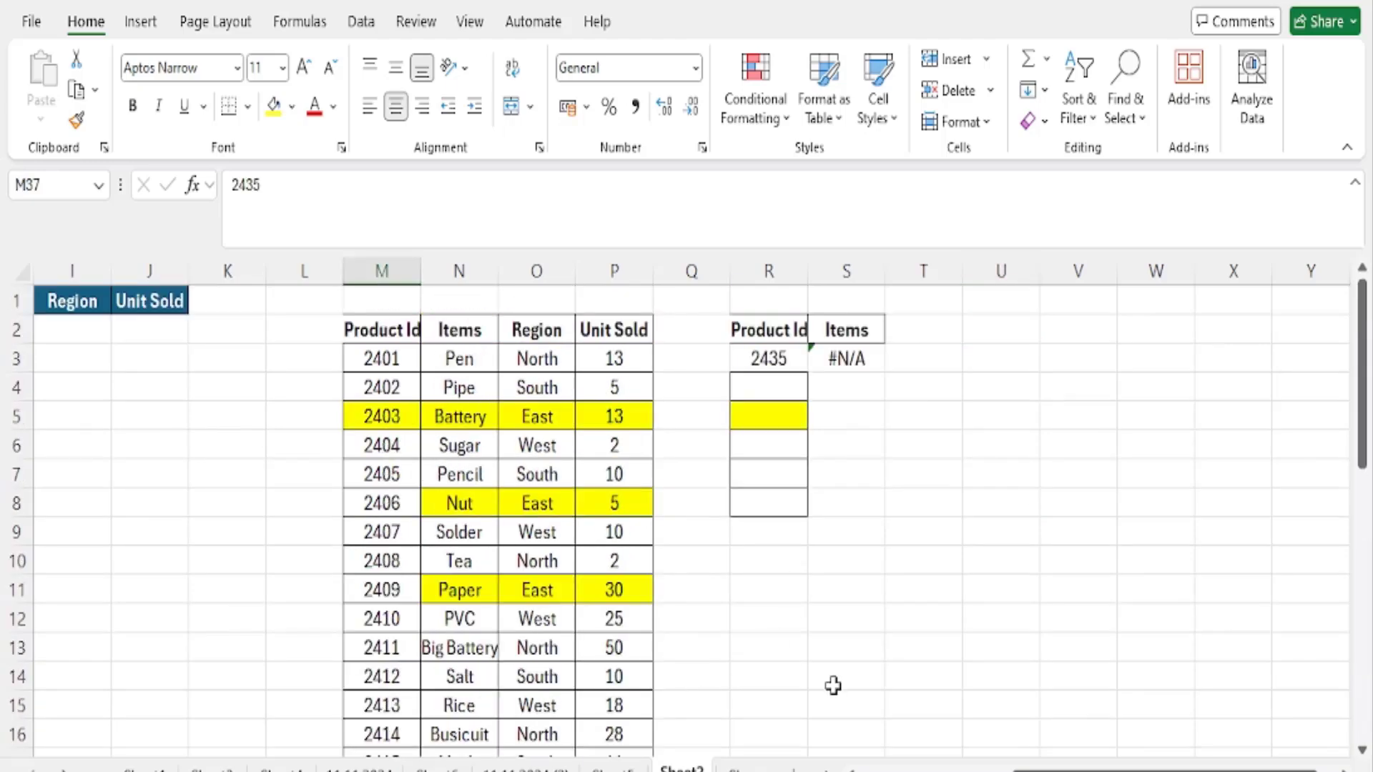
{"action": "left_click", "coordinate": [772, 366]}
{"action": "type", "text": "24"}
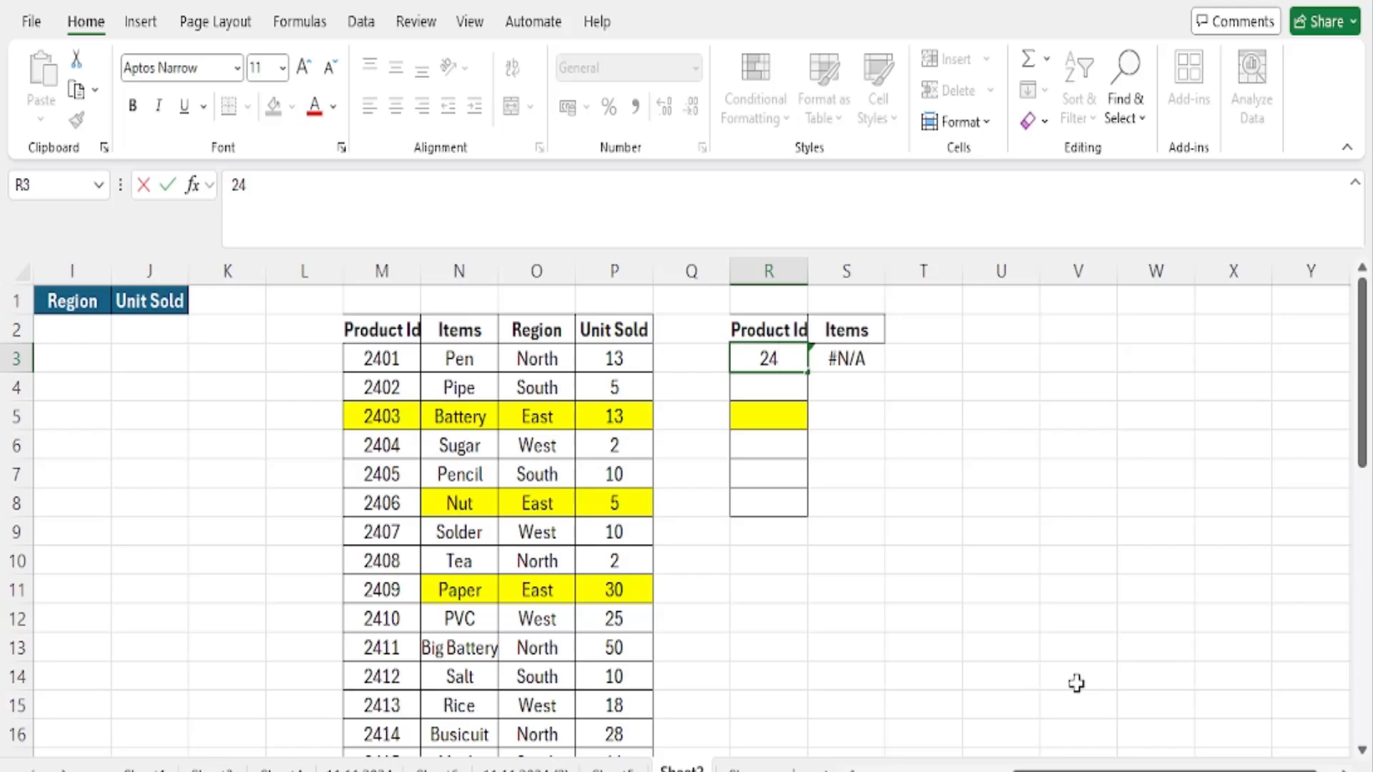
{"action": "type", "text": "06"}
{"action": "key", "text": "Tab"}
{"action": "key", "text": "shift+Tab"}
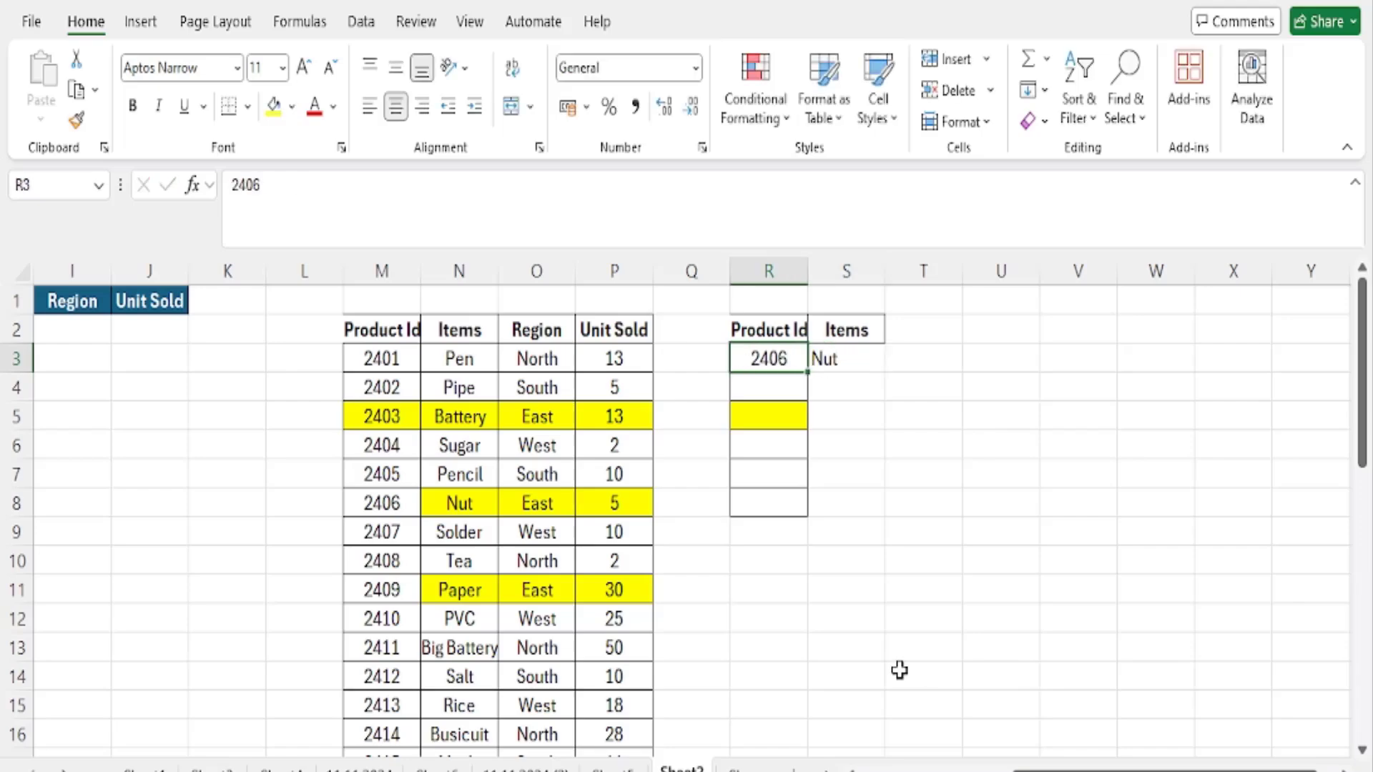
- Inspect which data rows the lookup range of the VLOOKUP formula in S3 covers
{"action": "left_click", "coordinate": [820, 361]}
{"action": "key", "text": "F2"}
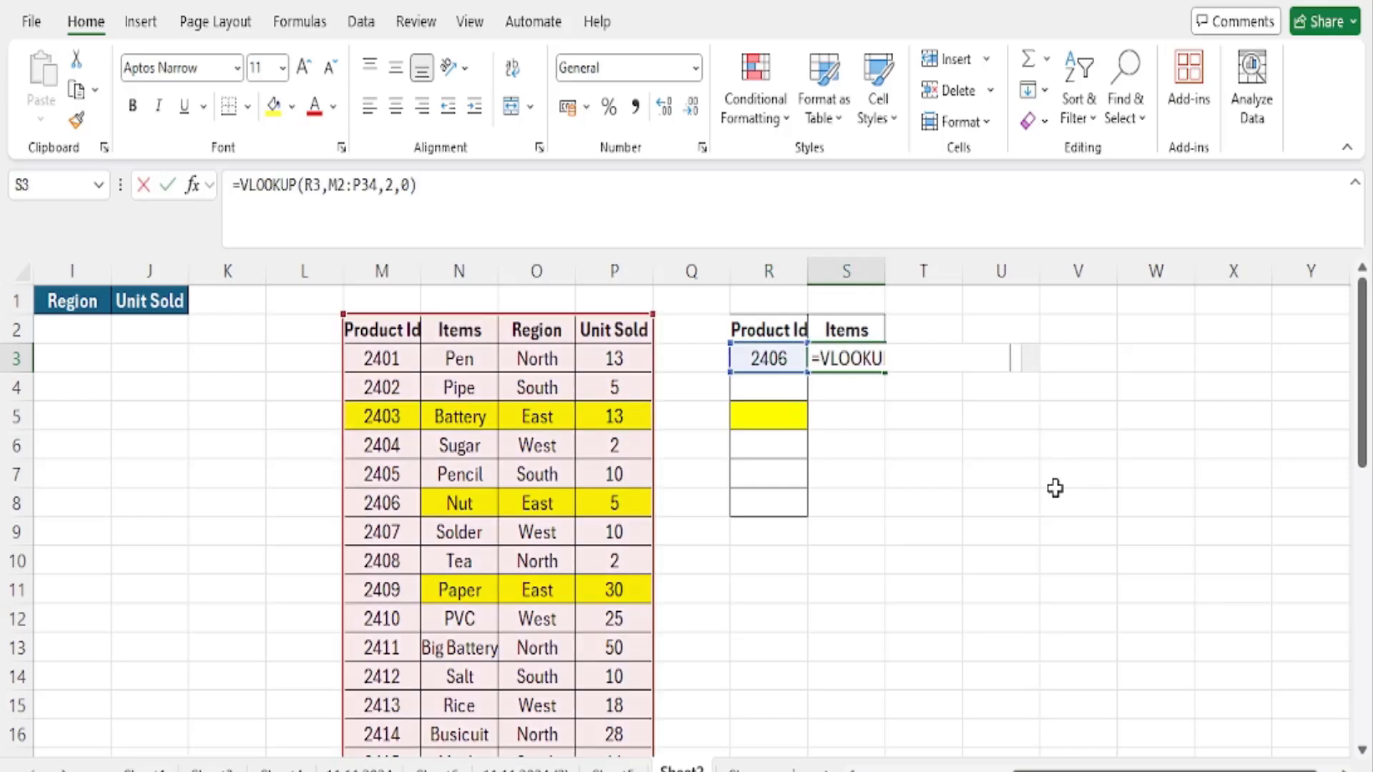
{"action": "scroll", "coordinate": [443, 647], "scroll_direction": "down", "scroll_amount": 9}
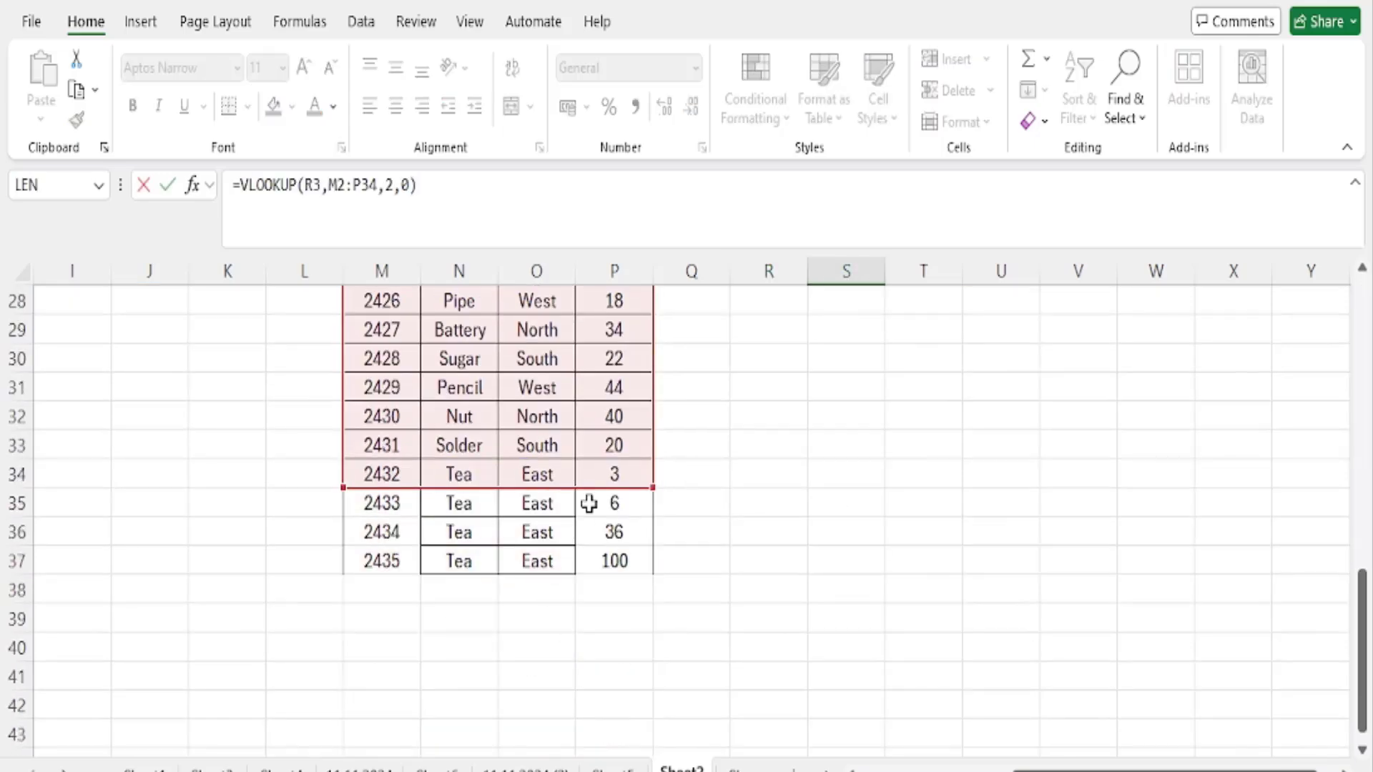
{"action": "scroll", "coordinate": [923, 542], "scroll_direction": "up", "scroll_amount": 7}
{"action": "scroll", "coordinate": [923, 542], "scroll_direction": "up", "scroll_amount": 2}
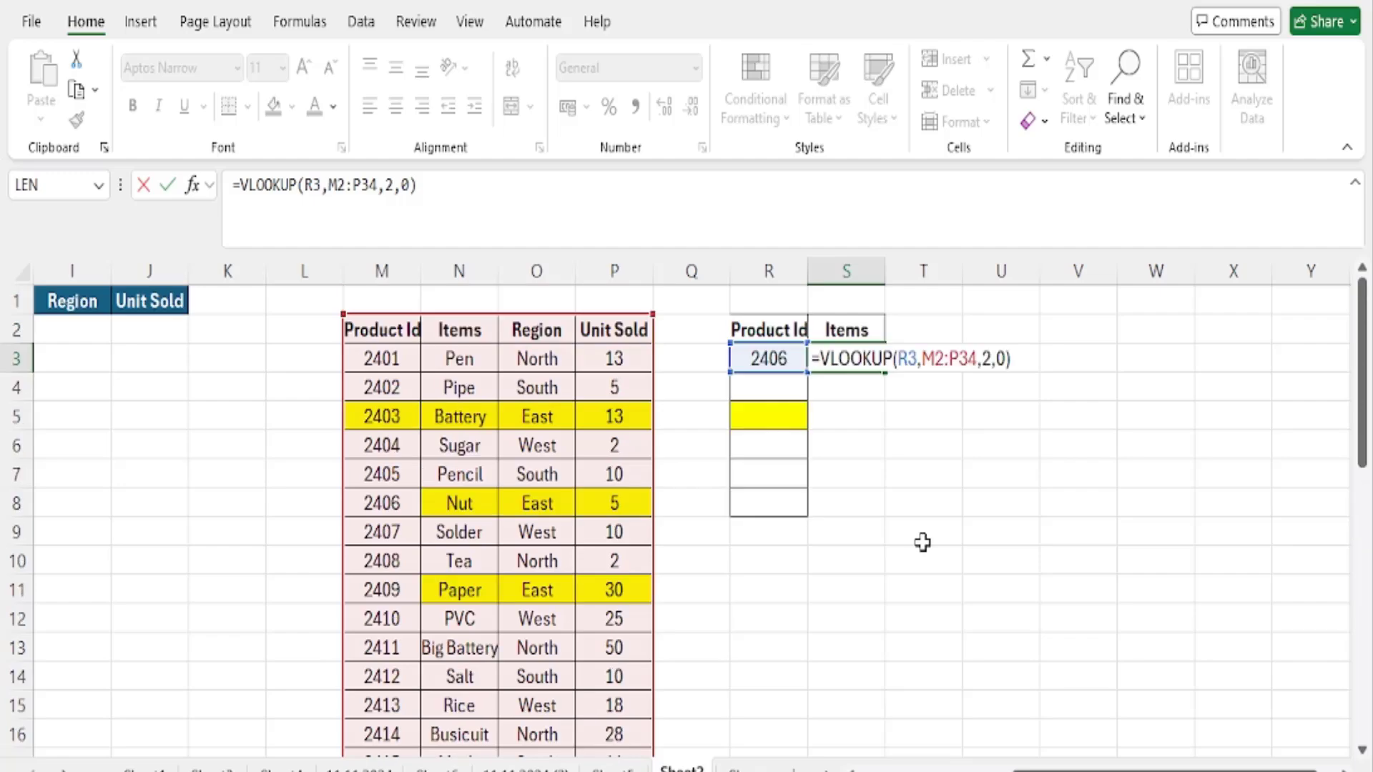
{"action": "key", "text": "ctrl+Return"}
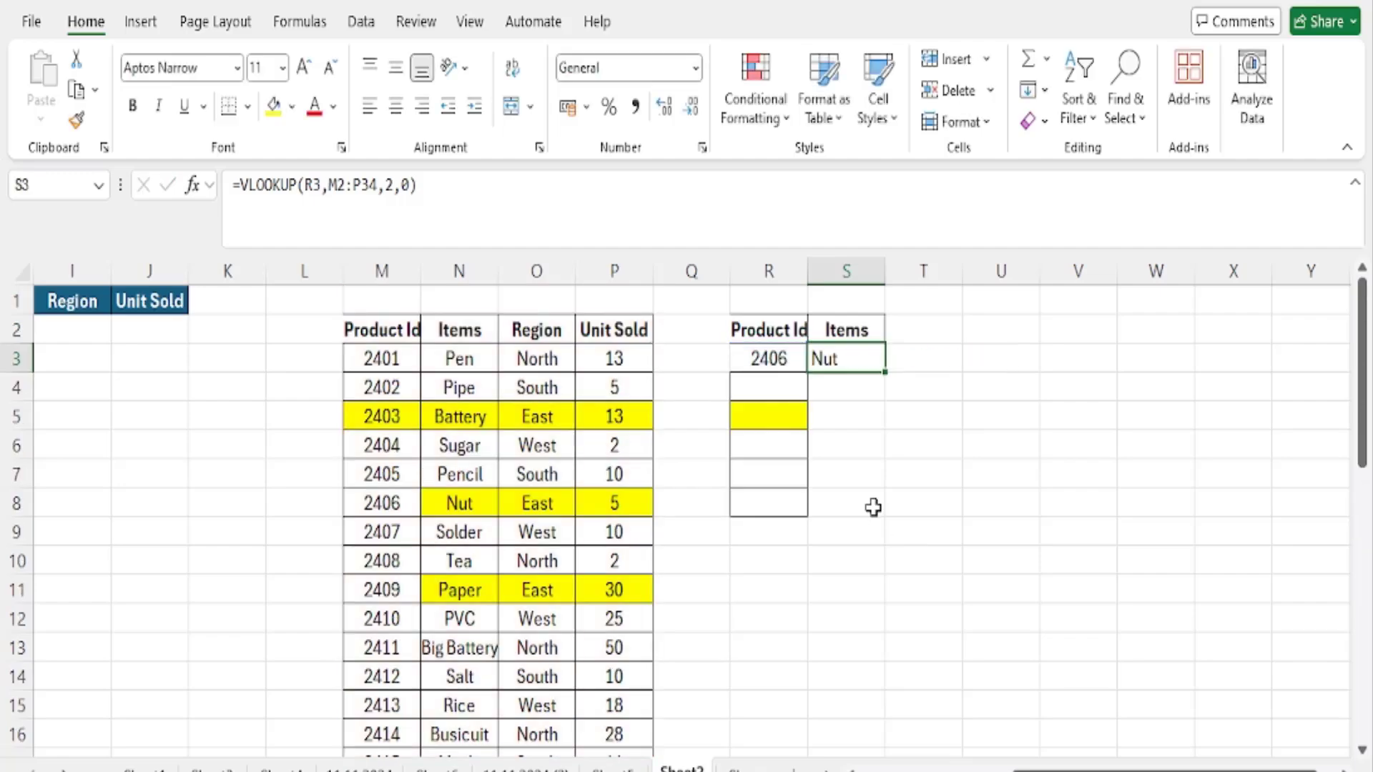
- Clear the formula from S3 and convert the product data M2:P37 into a table with headers
{"action": "key", "text": "Delete"}
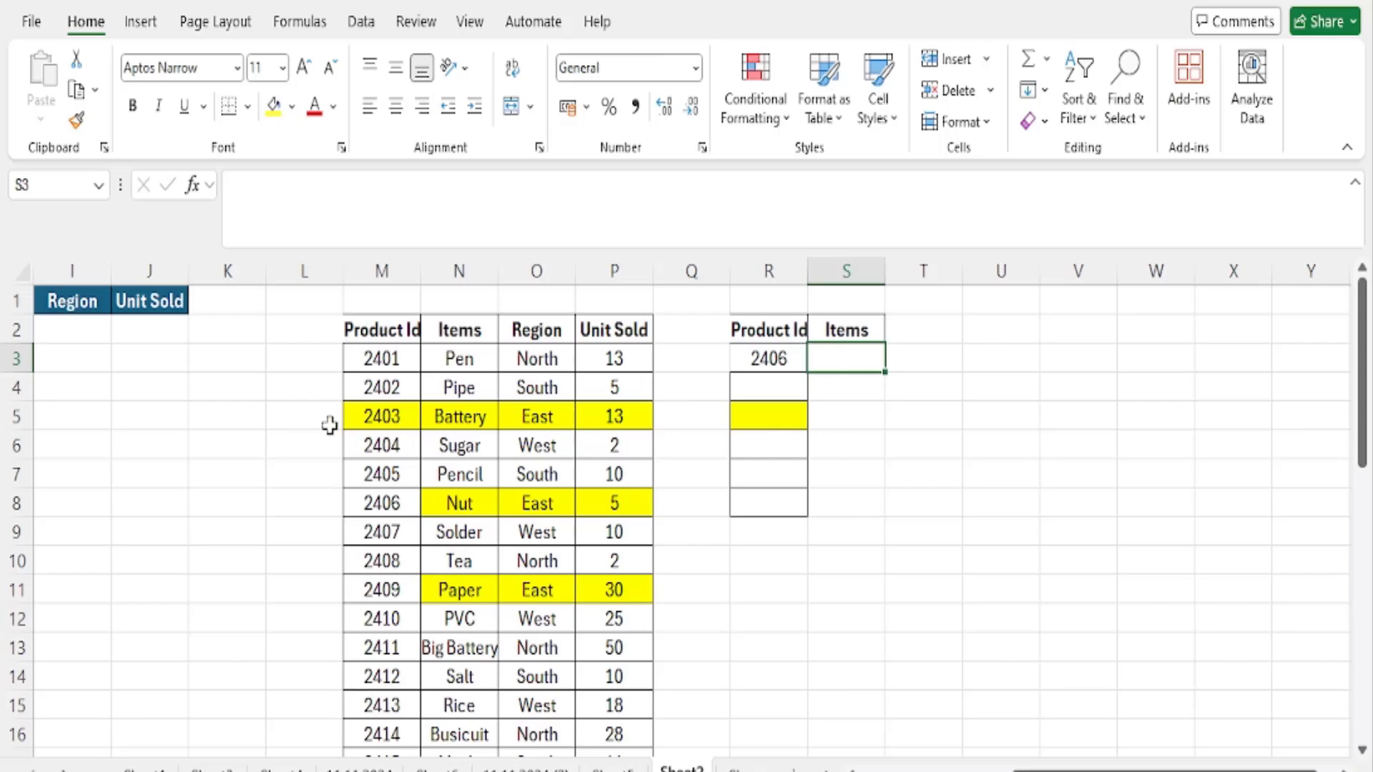
{"action": "left_click_drag", "start_coordinate": [365, 336], "coordinate": [608, 701]}
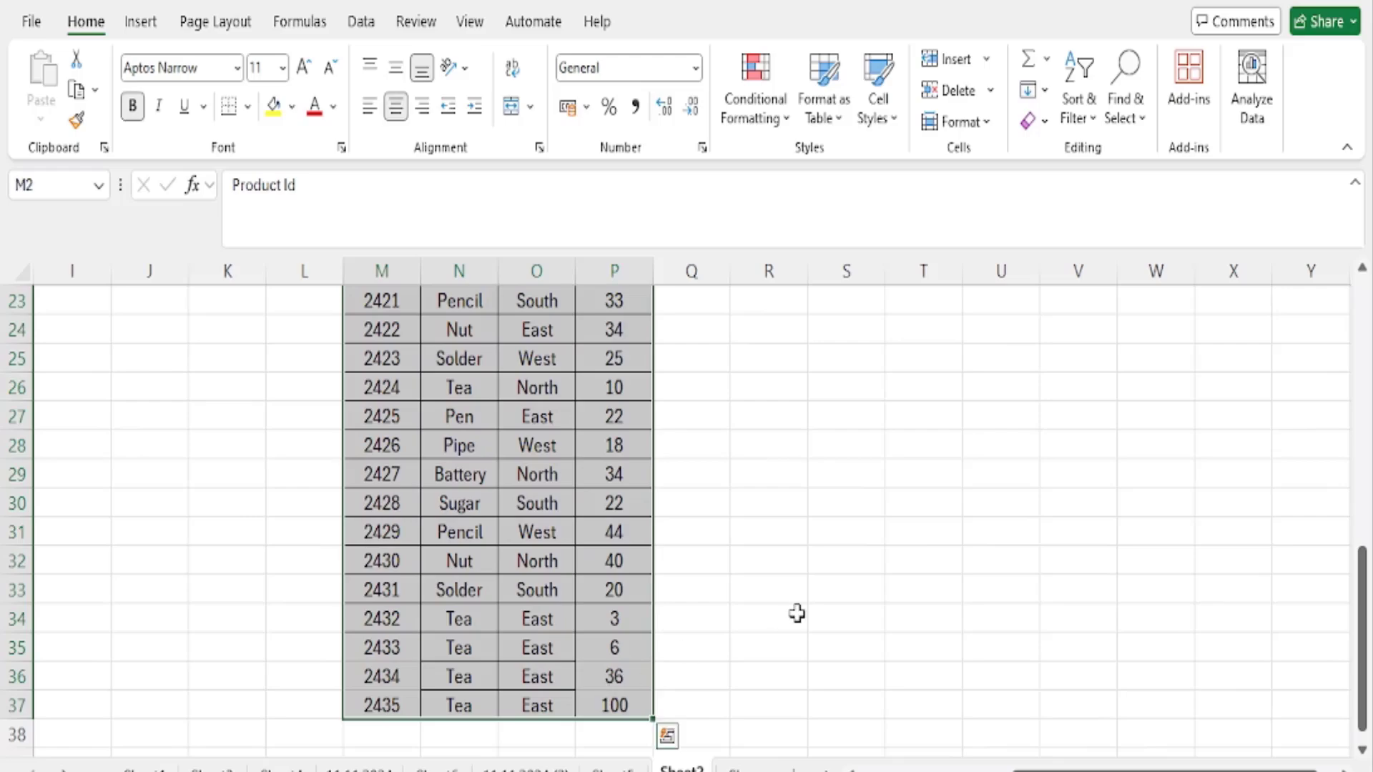
{"action": "key", "text": "ctrl+t"}
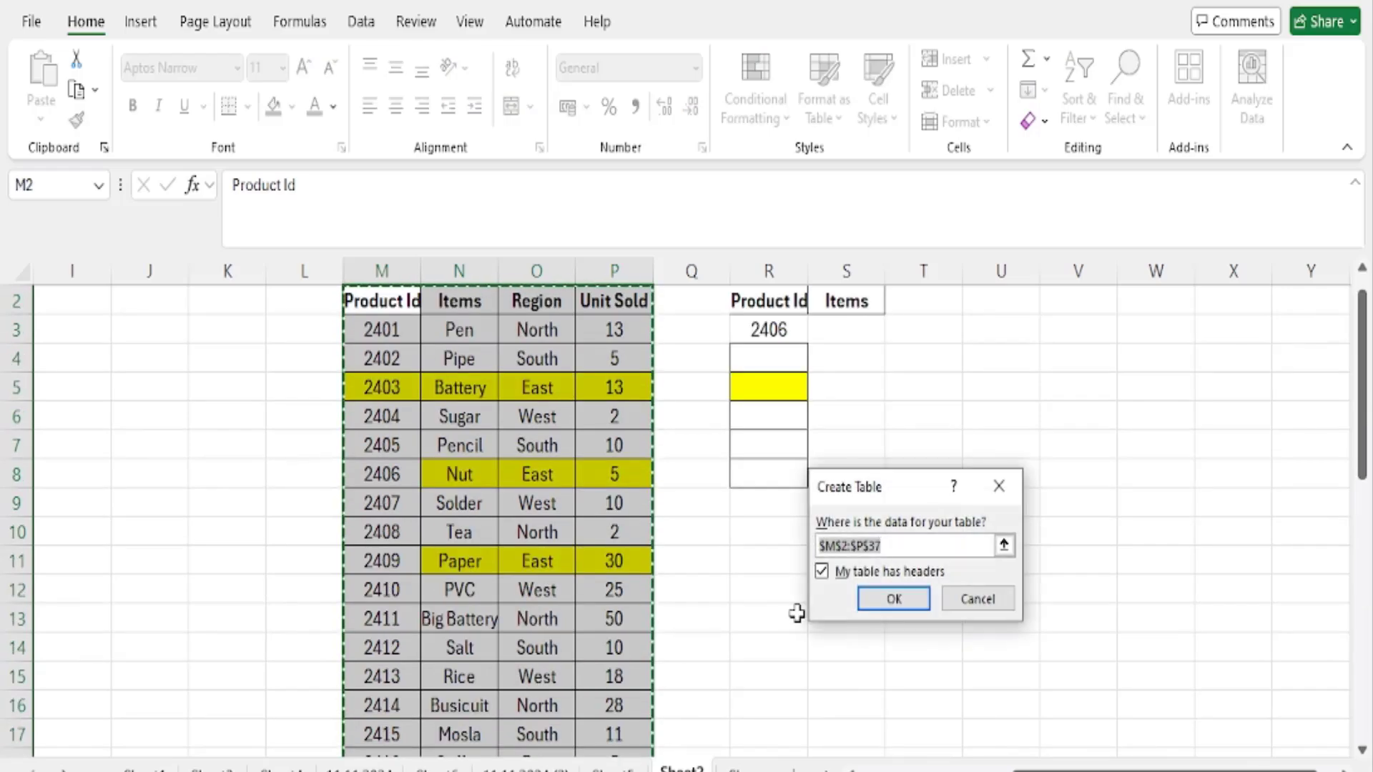
{"action": "left_click", "coordinate": [887, 596]}
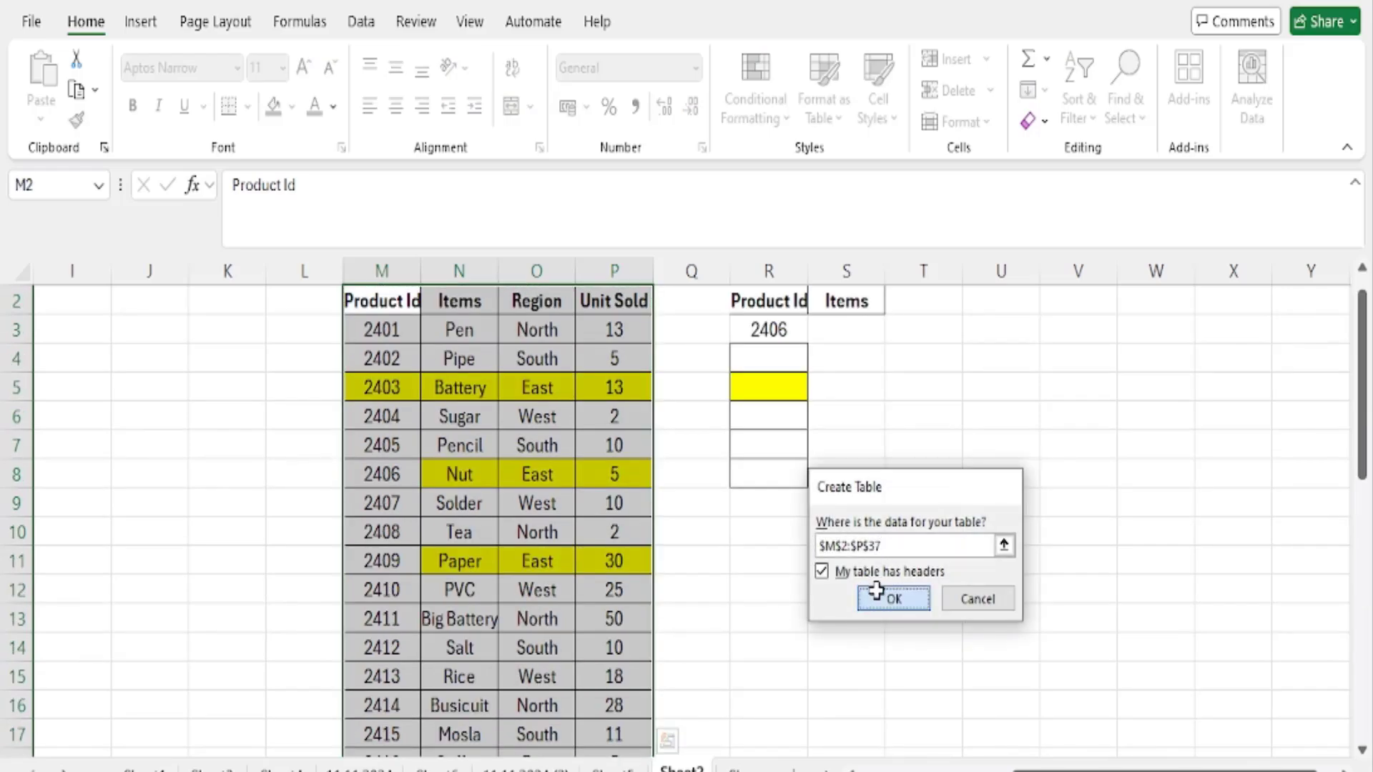
- Enter a VLOOKUP in S3 that looks up R3 in the whole of Table7, returning column 2 with match argument 0
{"action": "scroll", "coordinate": [714, 631], "scroll_direction": "down", "scroll_amount": 7}
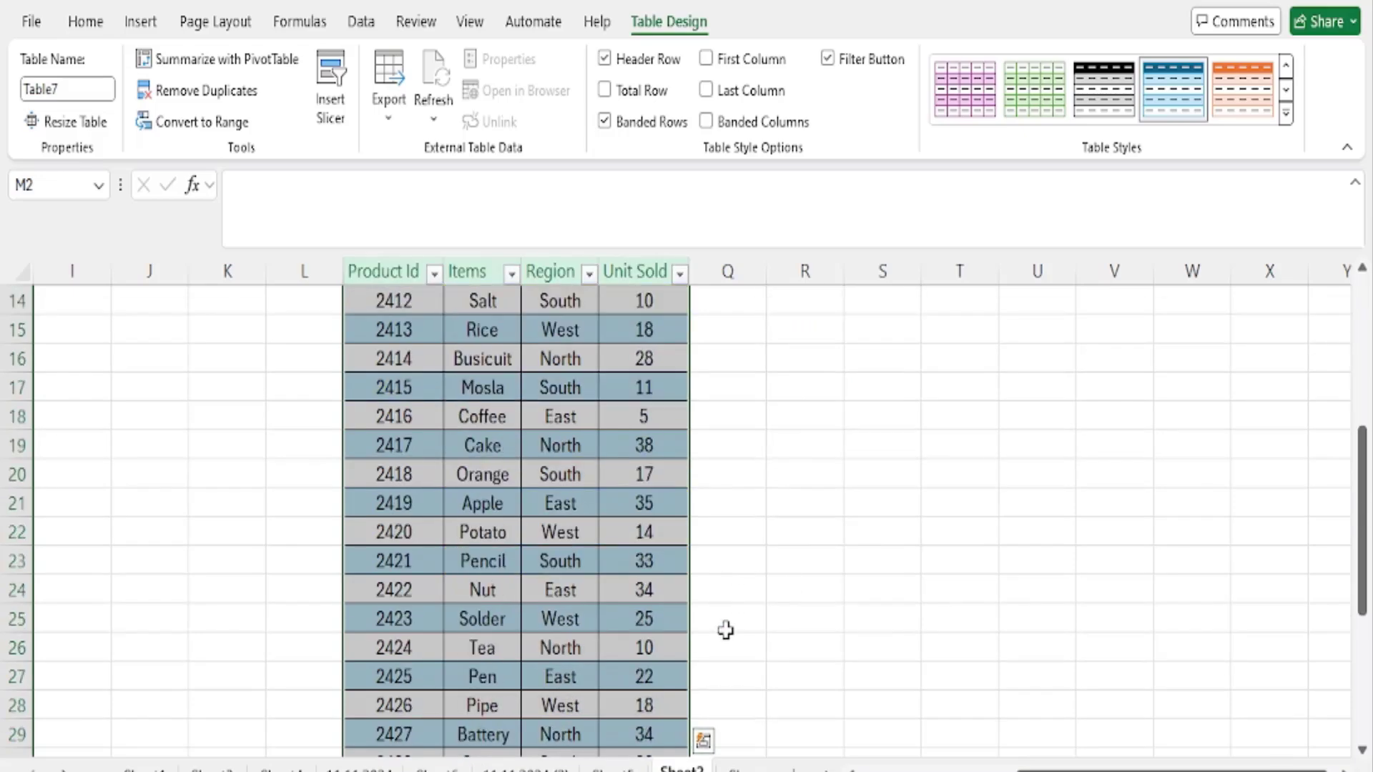
{"action": "scroll", "coordinate": [726, 617], "scroll_direction": "up", "scroll_amount": 3}
{"action": "scroll", "coordinate": [727, 617], "scroll_direction": "up", "scroll_amount": 4}
{"action": "left_click", "coordinate": [865, 328]}
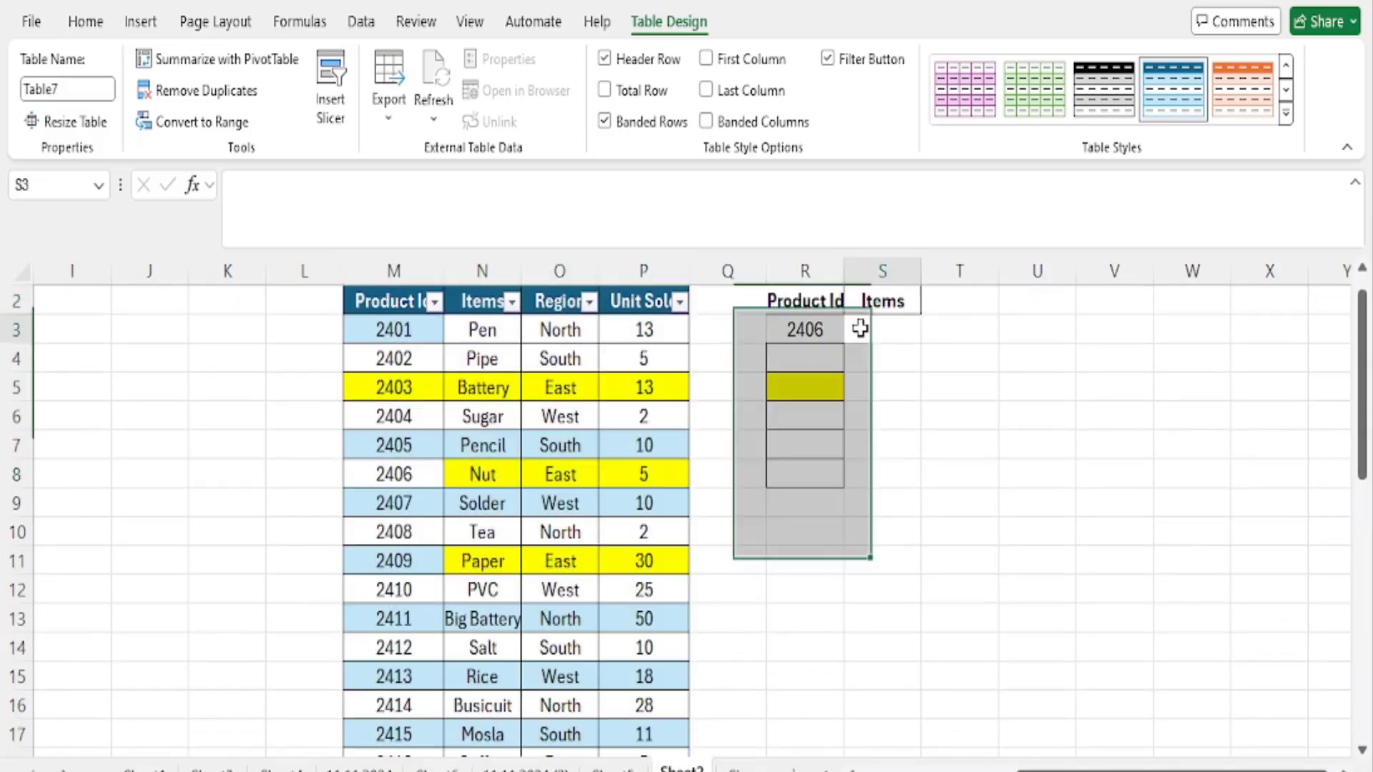
{"action": "type", "text": "=VL"}
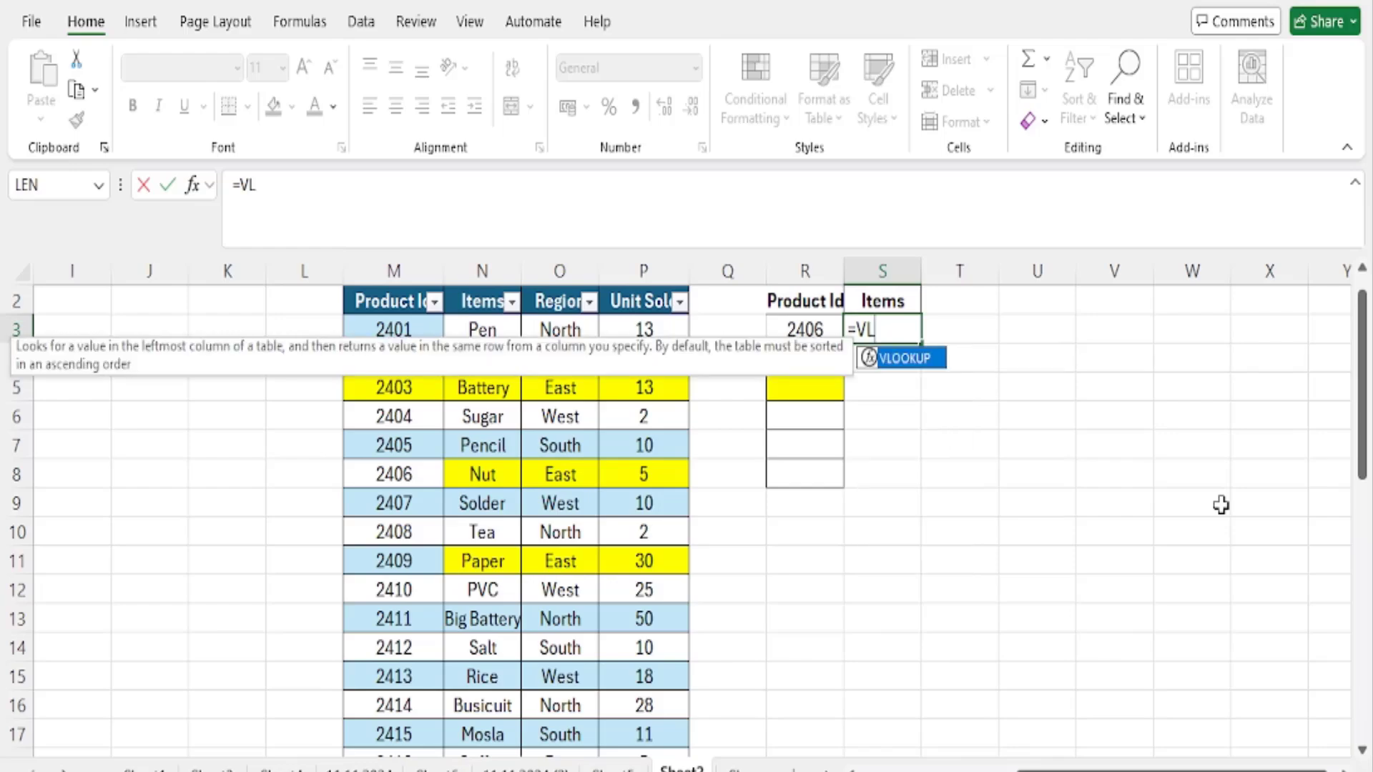
{"action": "type", "text": "OOKUP("}
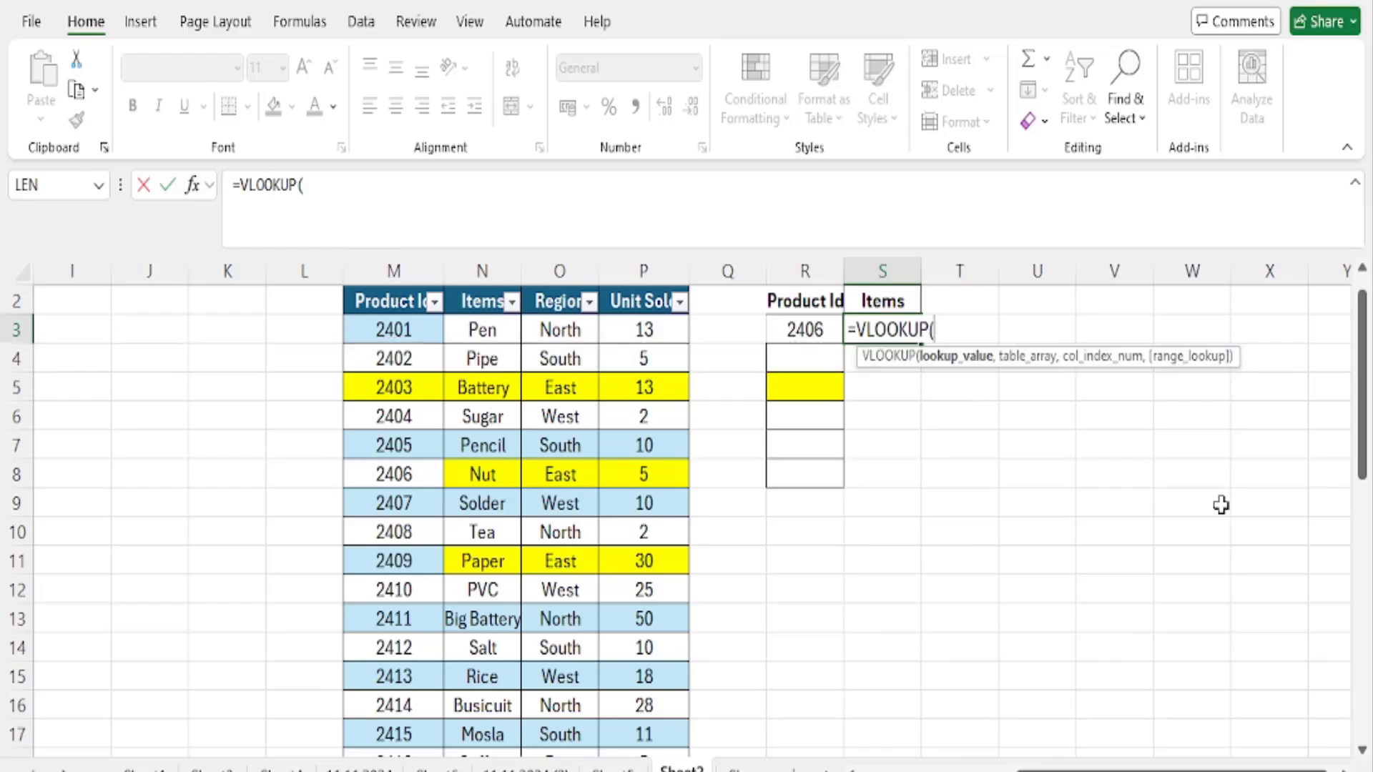
{"action": "left_click", "coordinate": [765, 331]}
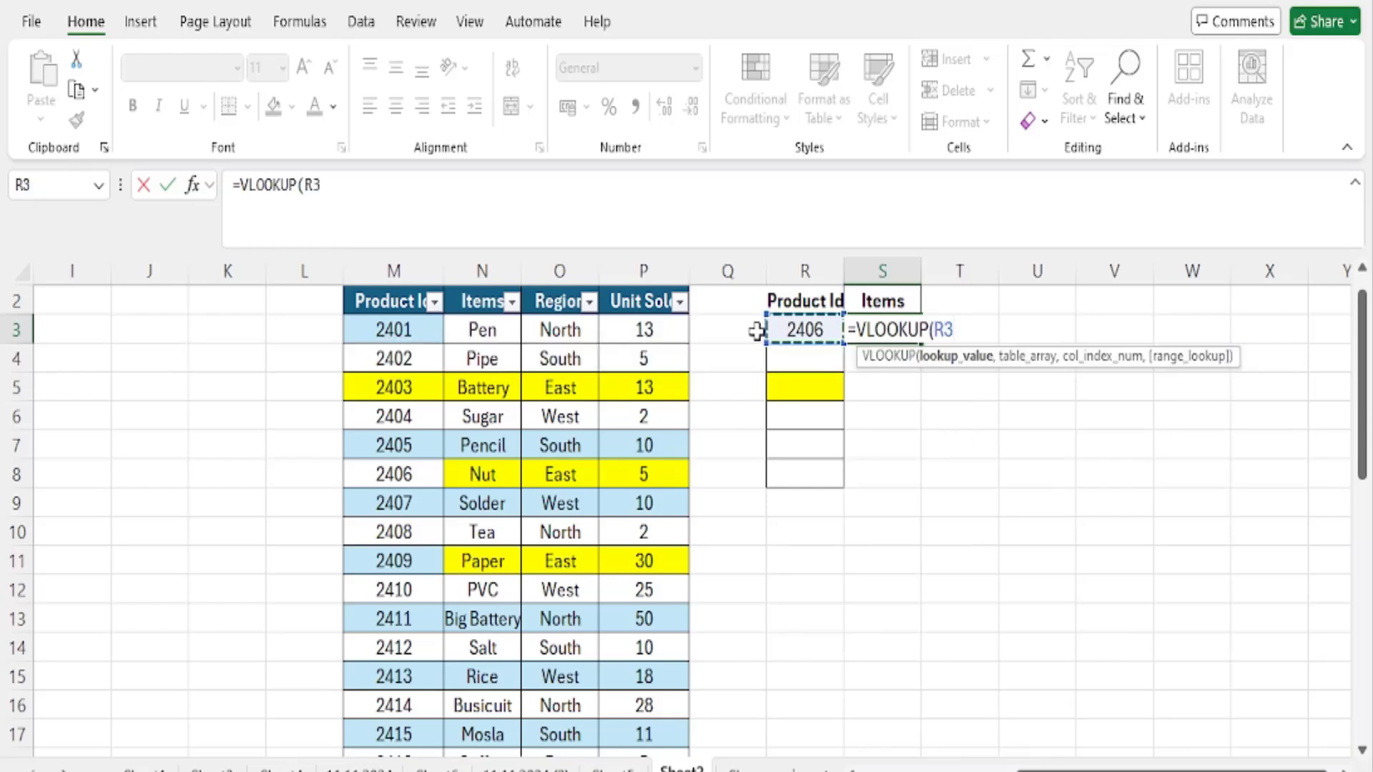
{"action": "type", "text": ","}
{"action": "left_click_drag", "start_coordinate": [398, 299], "coordinate": [644, 705]}
{"action": "scroll", "coordinate": [974, 531], "scroll_direction": "up", "scroll_amount": 6}
{"action": "scroll", "coordinate": [974, 531], "scroll_direction": "up", "scroll_amount": 2}
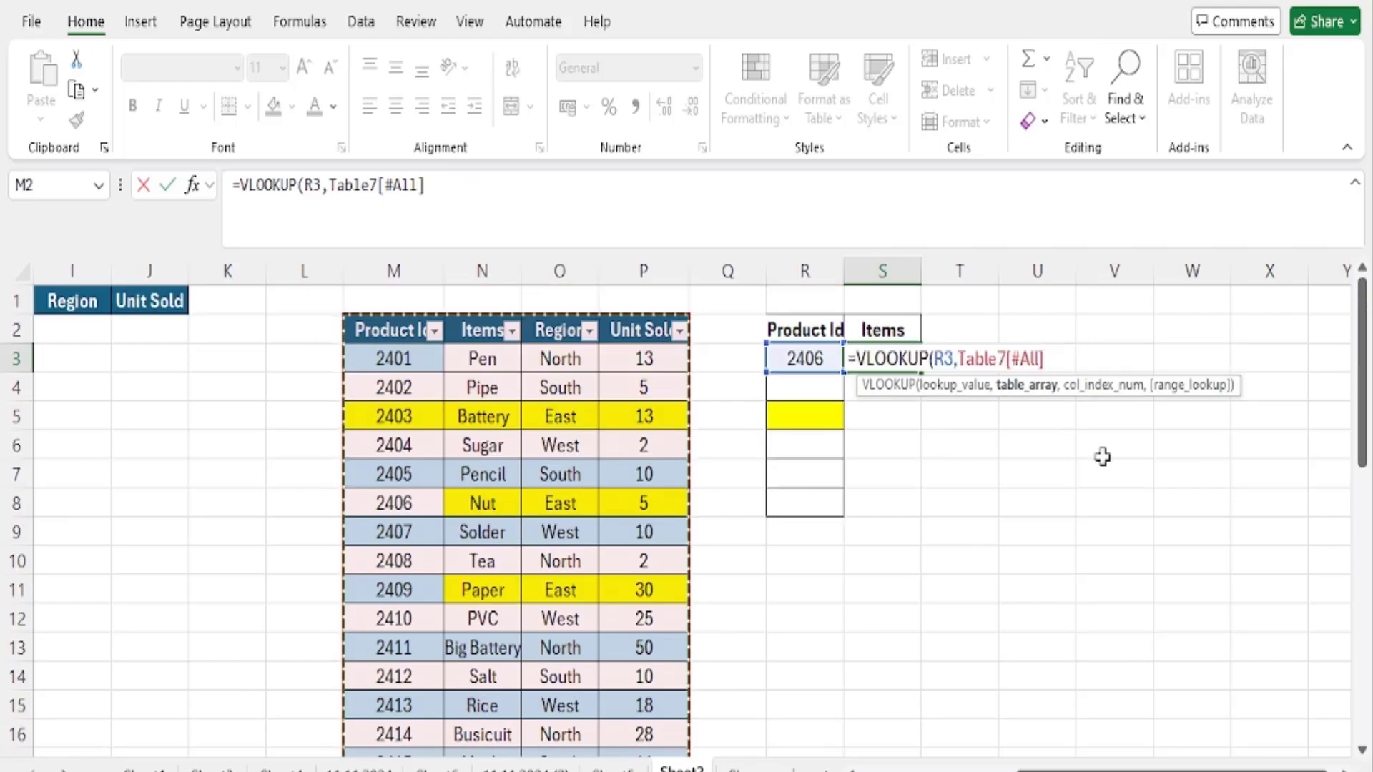
{"action": "type", "text": ",2,0)"}
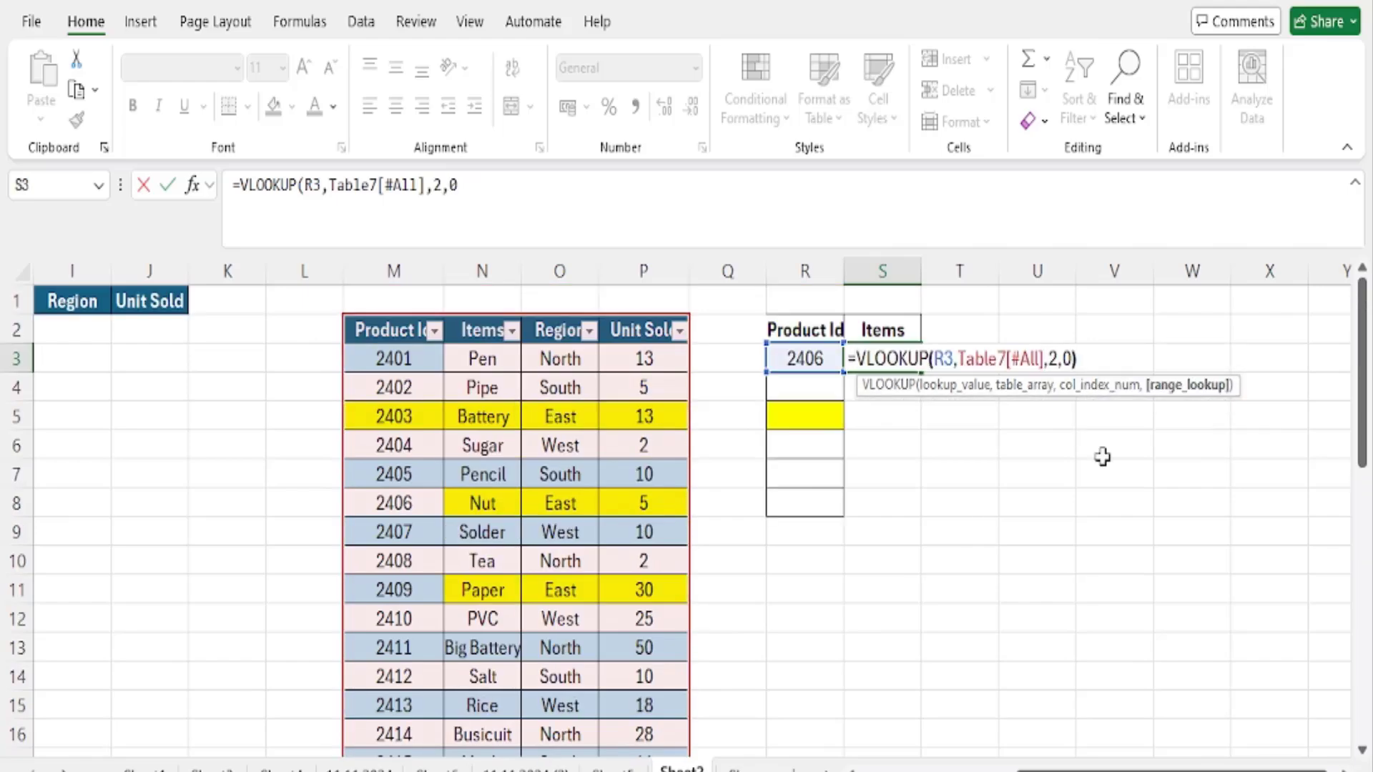
{"action": "key", "text": "Return"}
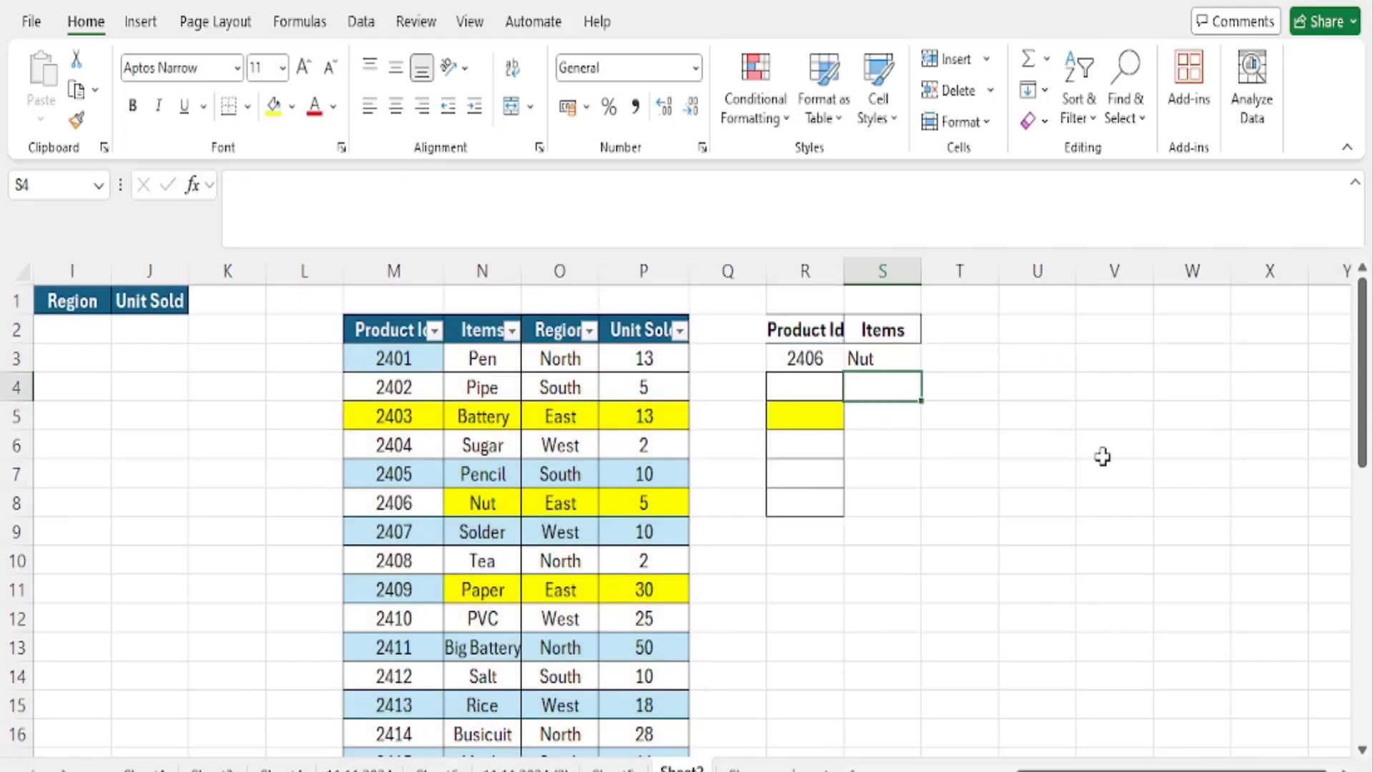
- Set the lookup Product Id in R3 to 2435 to test the table's last row
{"action": "scroll", "coordinate": [782, 453], "scroll_direction": "down", "scroll_amount": 10}
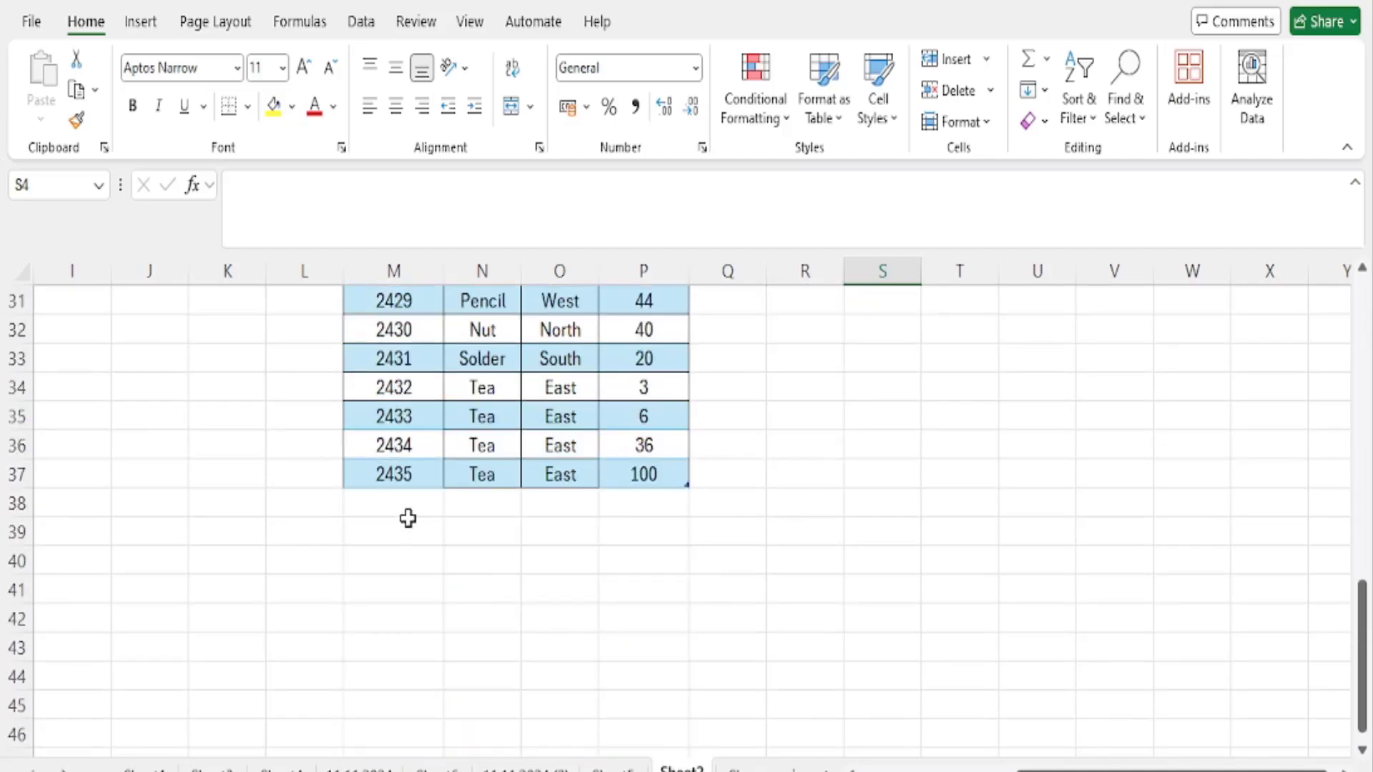
{"action": "scroll", "coordinate": [885, 524], "scroll_direction": "up", "scroll_amount": 10}
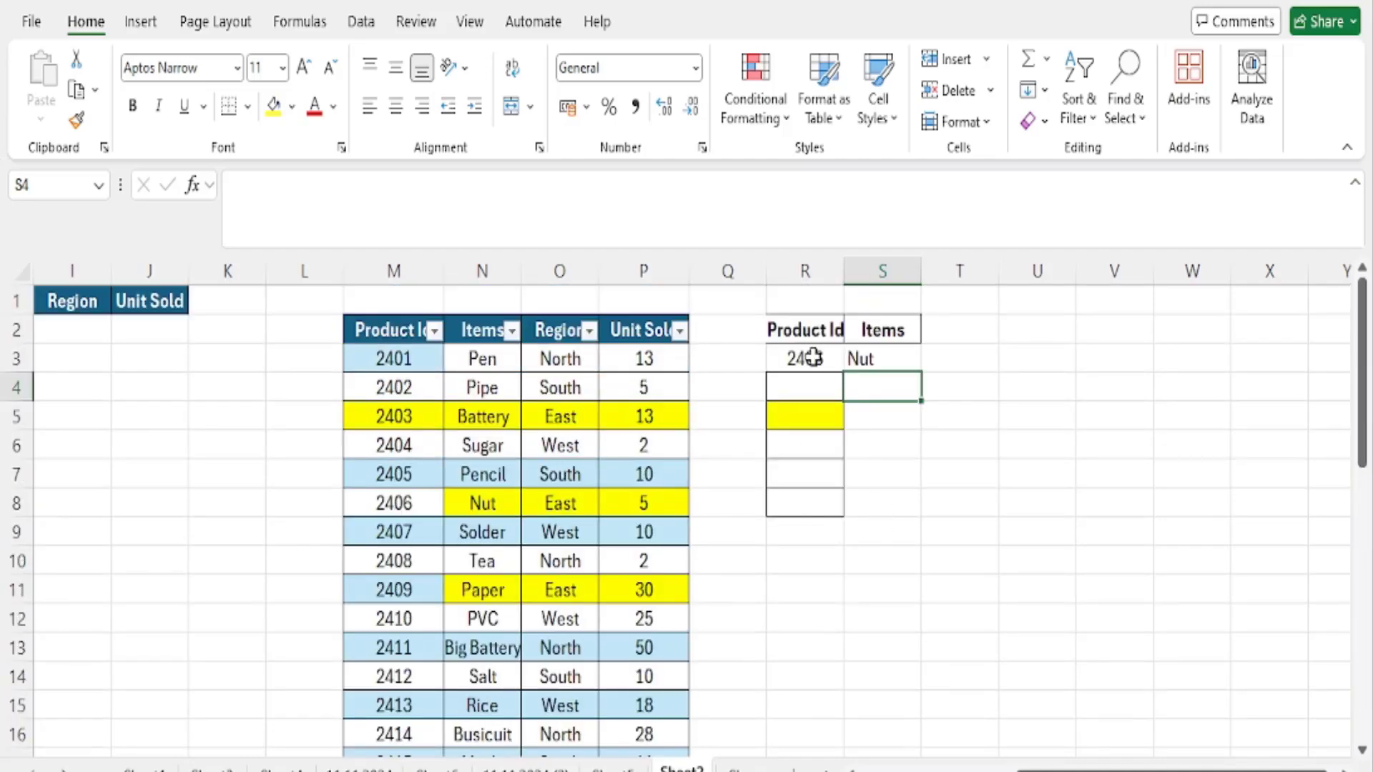
{"action": "left_click", "coordinate": [806, 358]}
{"action": "type", "text": "2435"}
{"action": "key", "text": "Tab"}
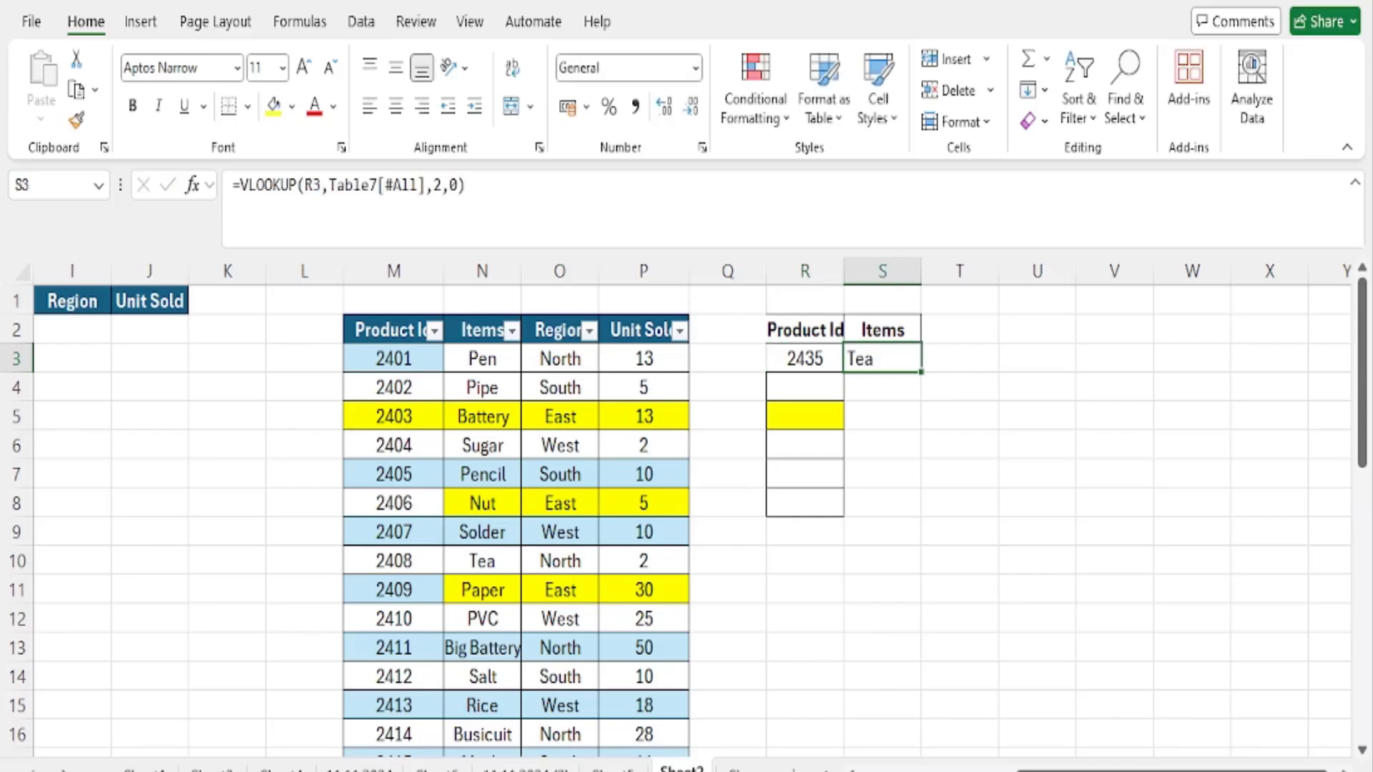
- Set the lookup Product Id in R3 to 2436, an id not yet in the product table
{"action": "left_click", "coordinate": [803, 358]}
{"action": "type", "text": "24"}
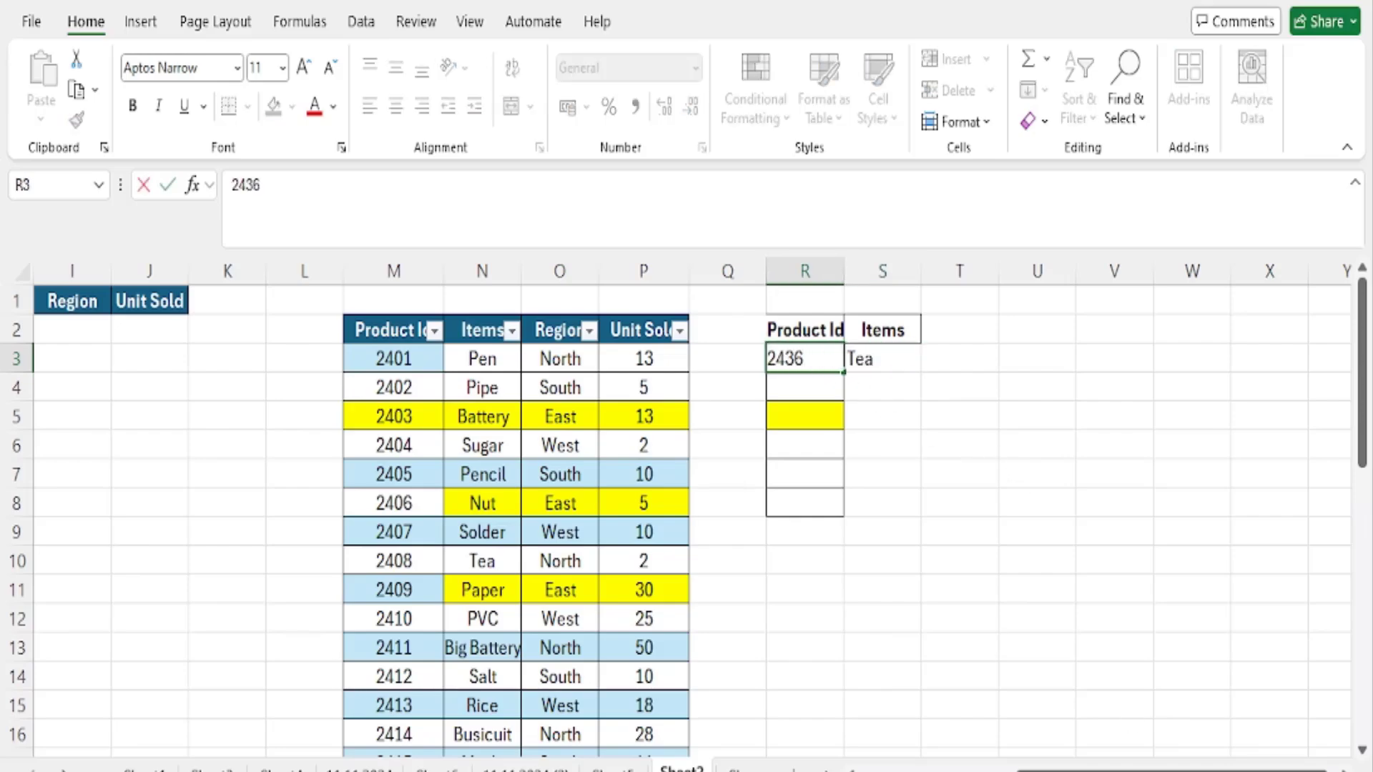
{"action": "key", "text": "Tab"}
{"action": "left_click", "coordinate": [819, 359]}
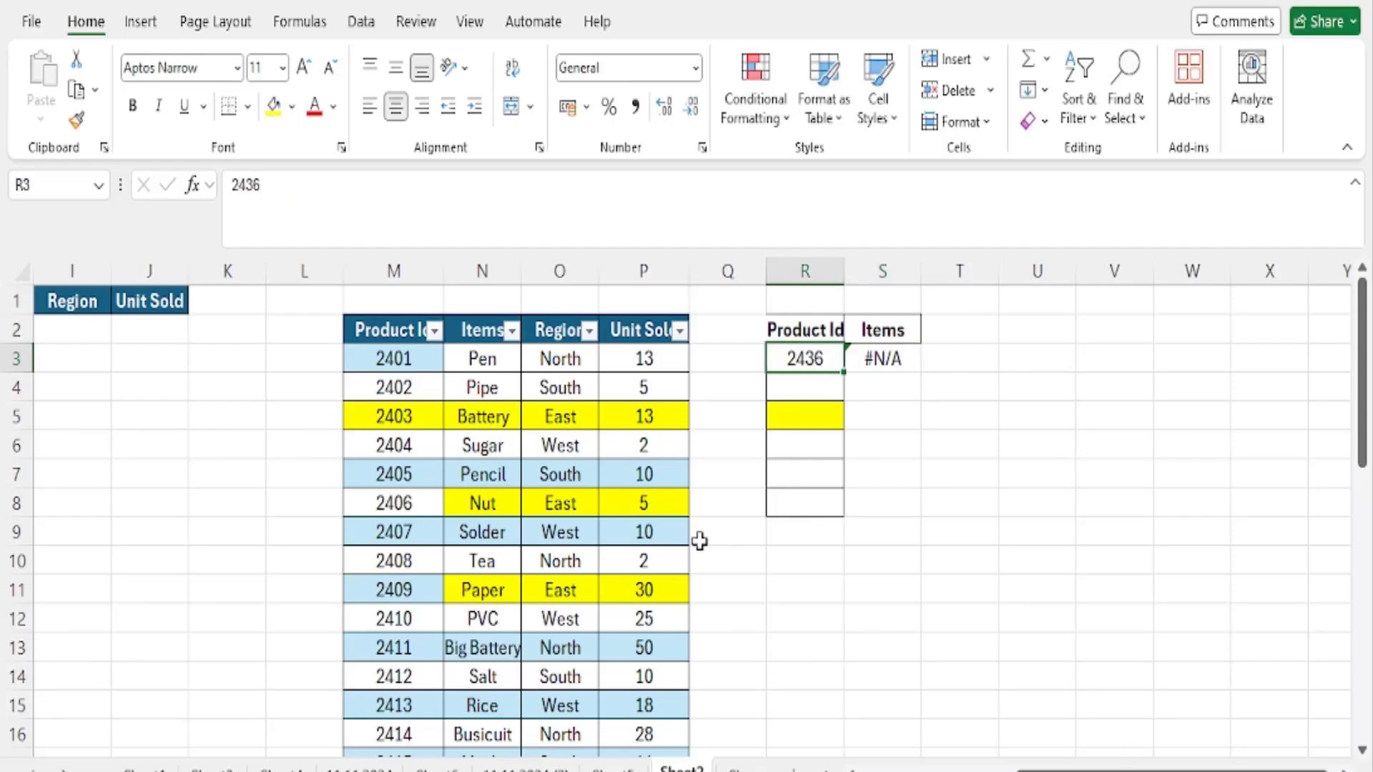
- Add a record in row 38 directly below the product table: Product Id 2436, item SUGAR, region East, 50 units sold
{"action": "scroll", "coordinate": [699, 541], "scroll_direction": "down", "scroll_amount": 9}
{"action": "left_click", "coordinate": [428, 594]}
{"action": "type", "text": "2"}
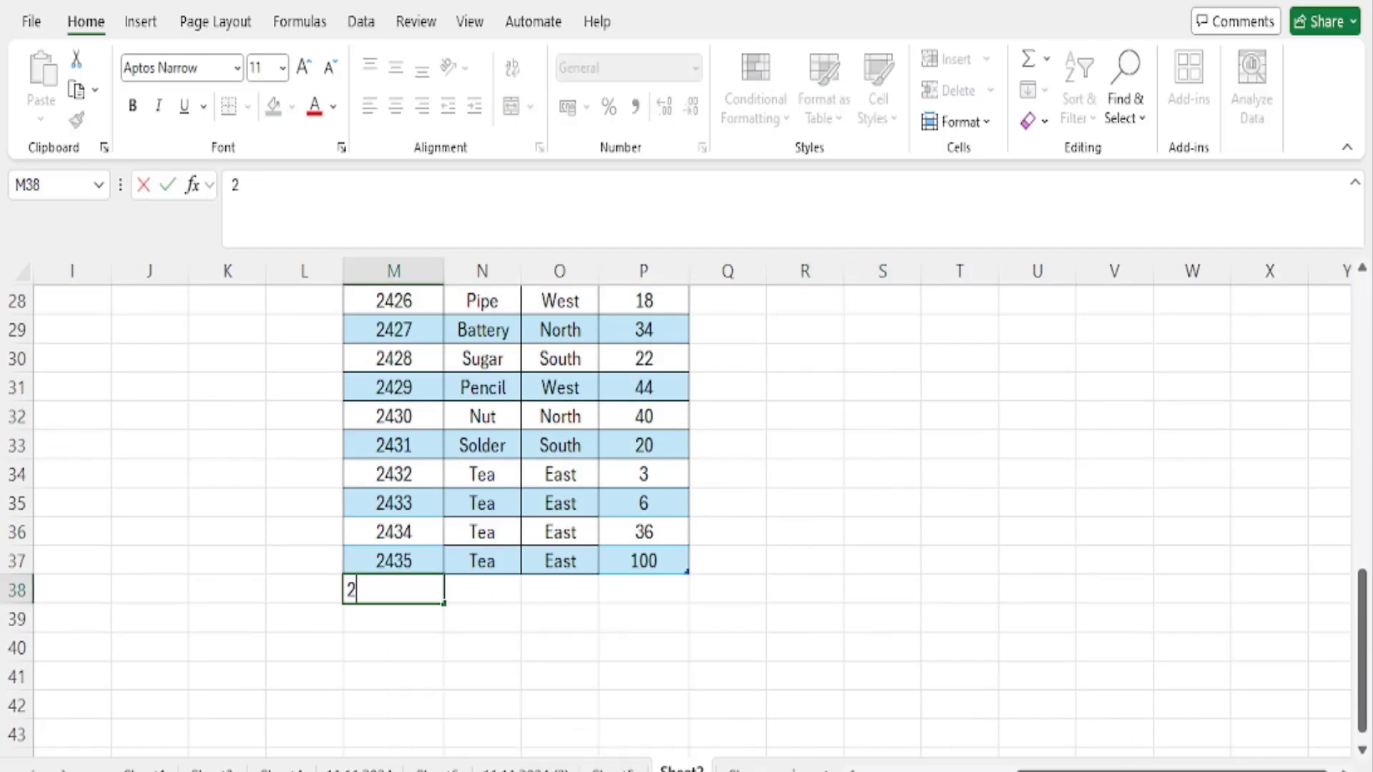
{"action": "type", "text": "436"}
{"action": "key", "text": "Tab"}
{"action": "type", "text": "SUGAR"}
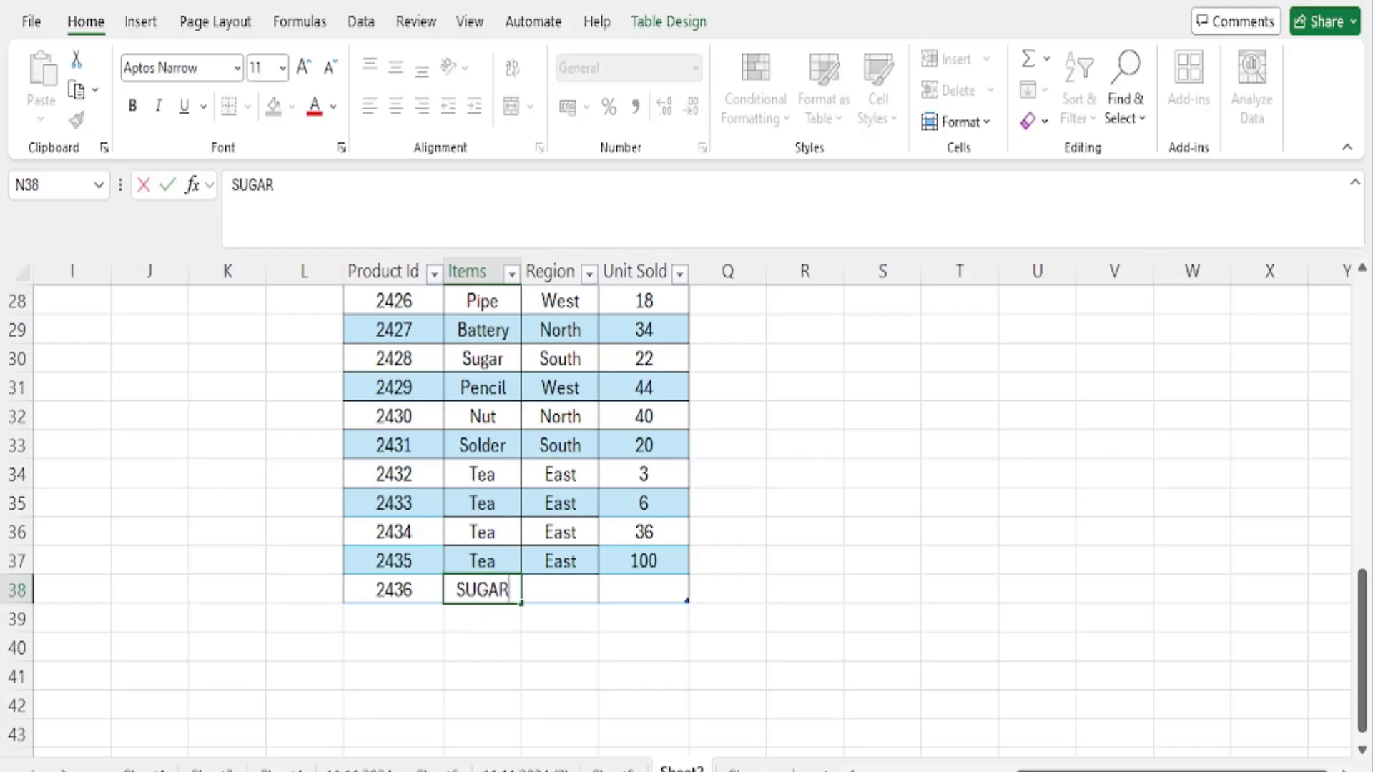
{"action": "key", "text": "Tab"}
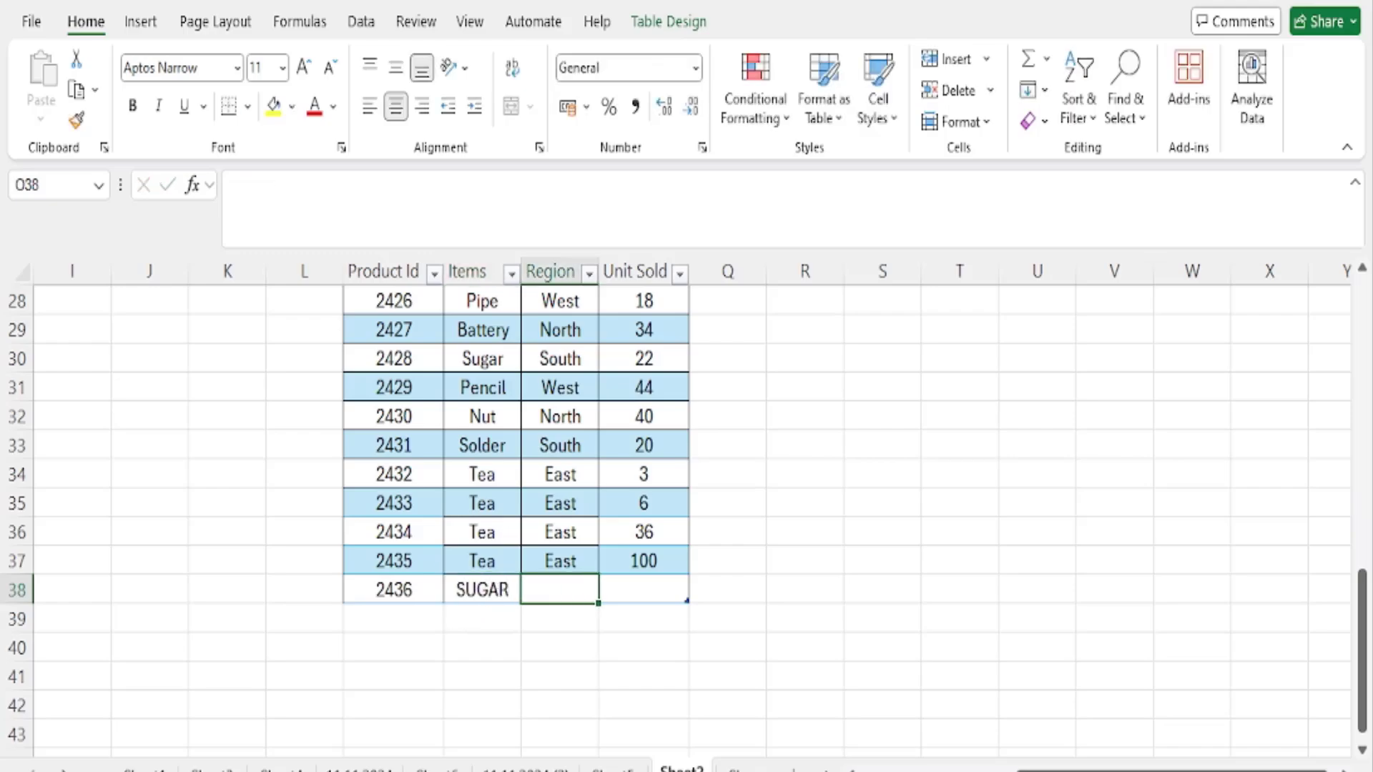
{"action": "type", "text": "East"}
{"action": "key", "text": "Tab"}
{"action": "type", "text": "50"}
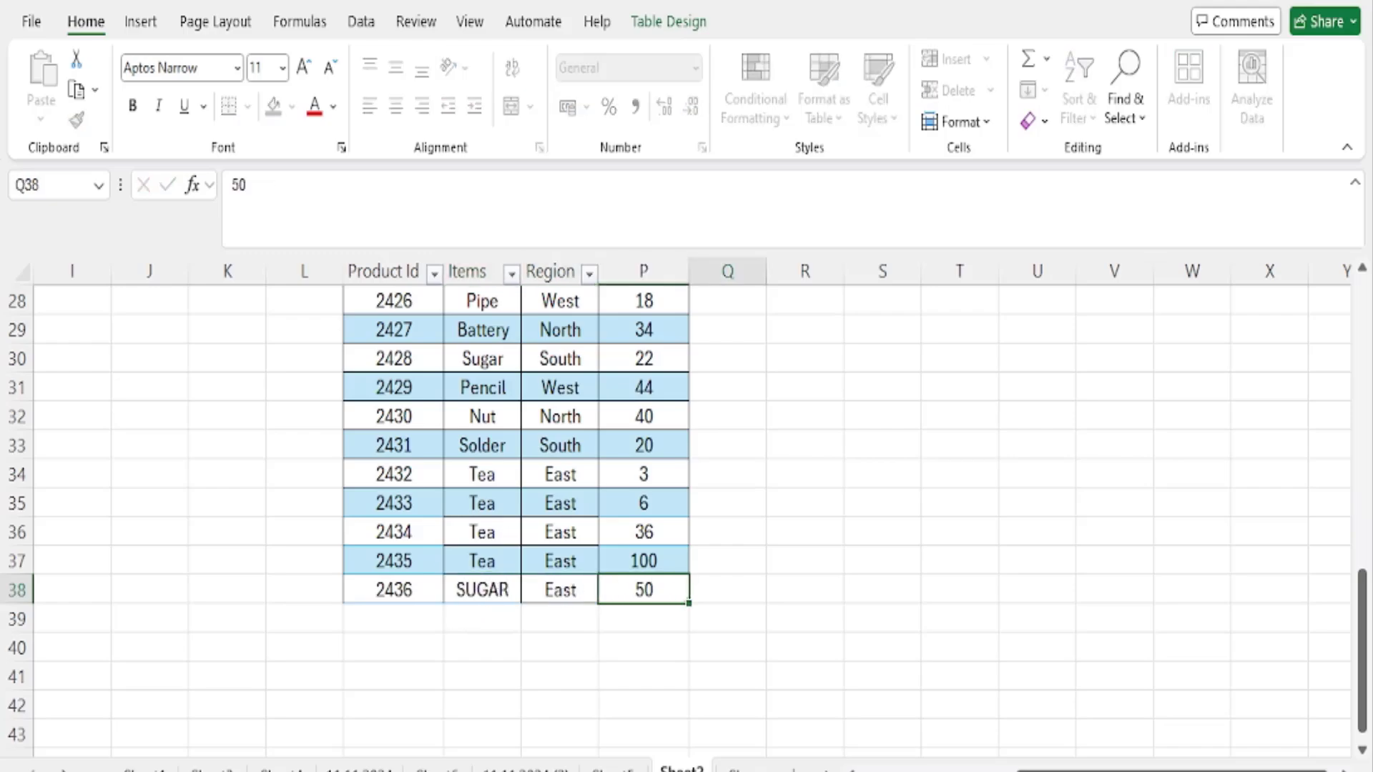
{"action": "key", "text": "Right"}
- Check the VLOOKUP result and formula in S3 for the newly added product
{"action": "scroll", "coordinate": [843, 509], "scroll_direction": "up", "scroll_amount": 9}
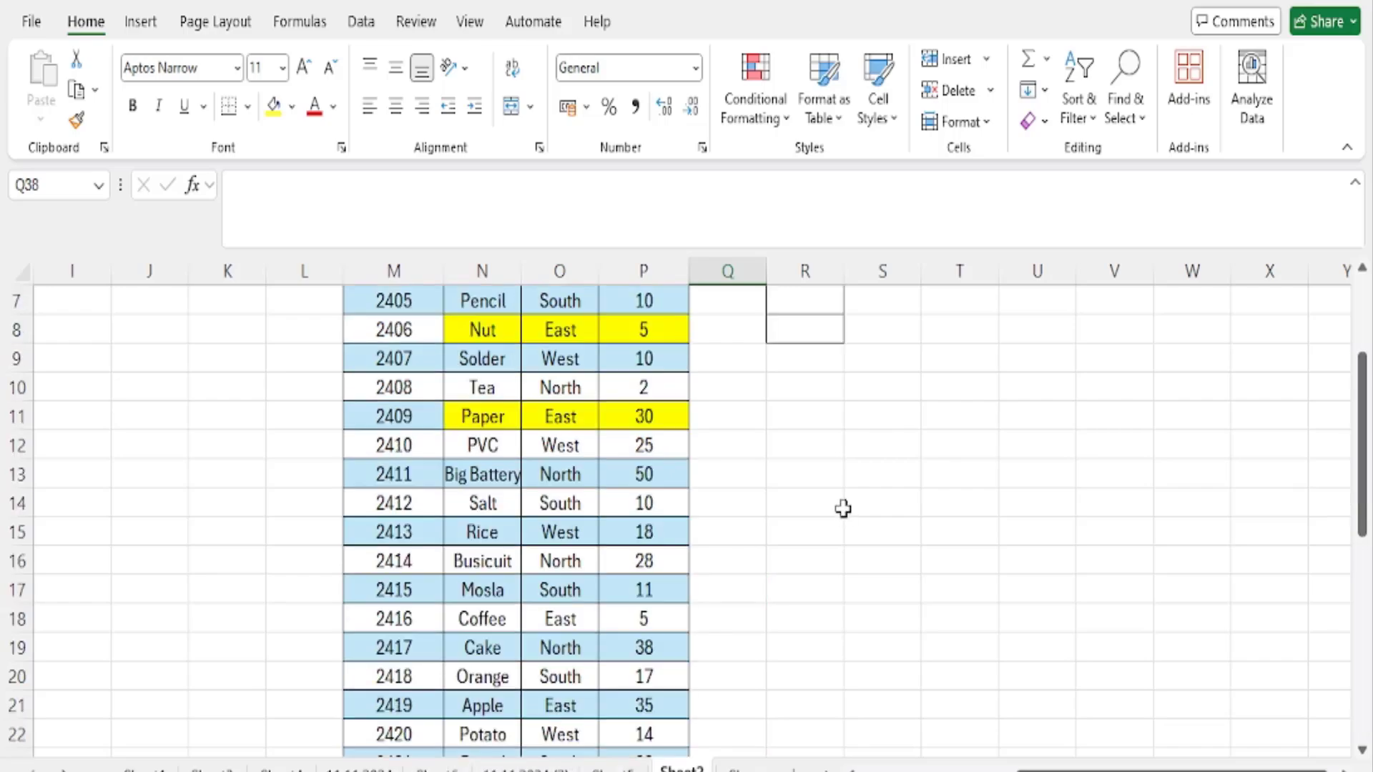
{"action": "left_click", "coordinate": [803, 356]}
{"action": "left_click", "coordinate": [882, 358]}
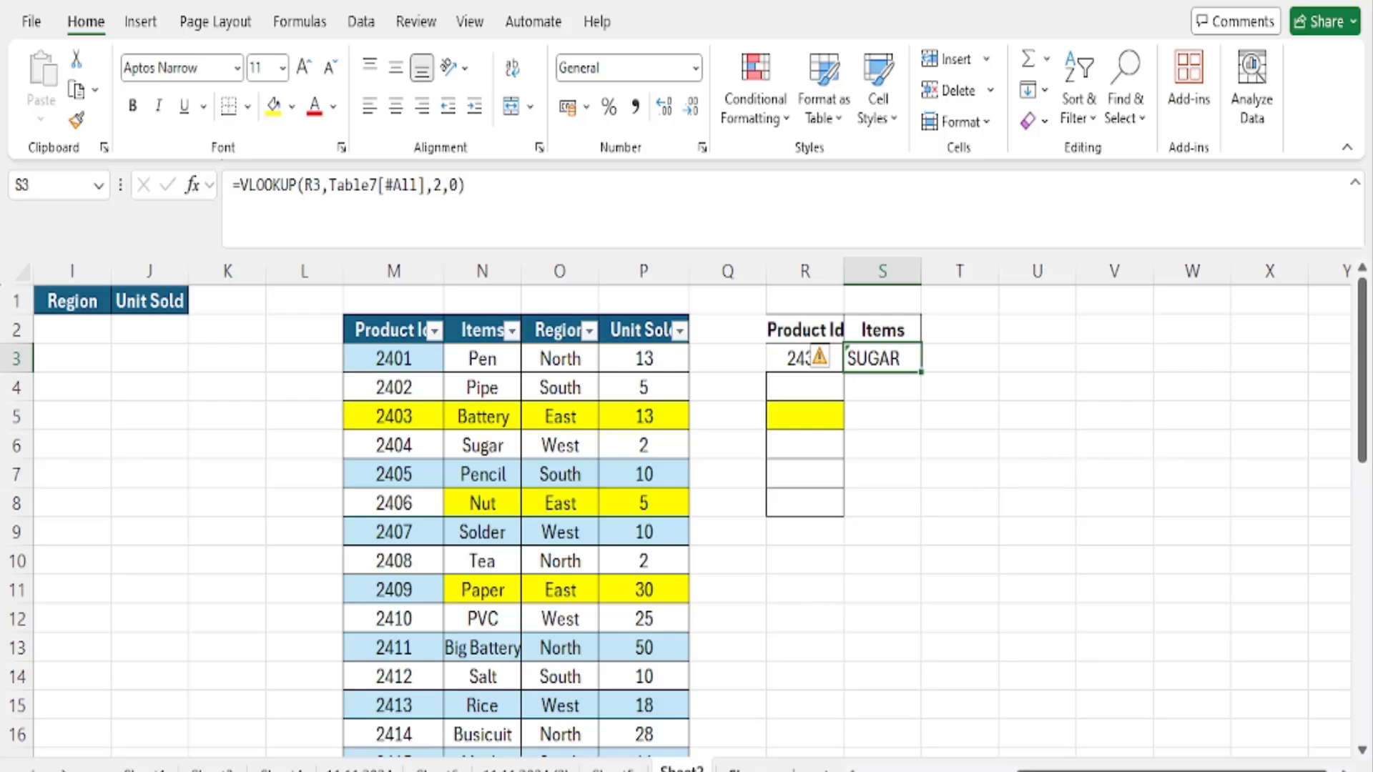
- Set the lookup Product Id in R3 to 2401
{"action": "key", "text": "Left"}
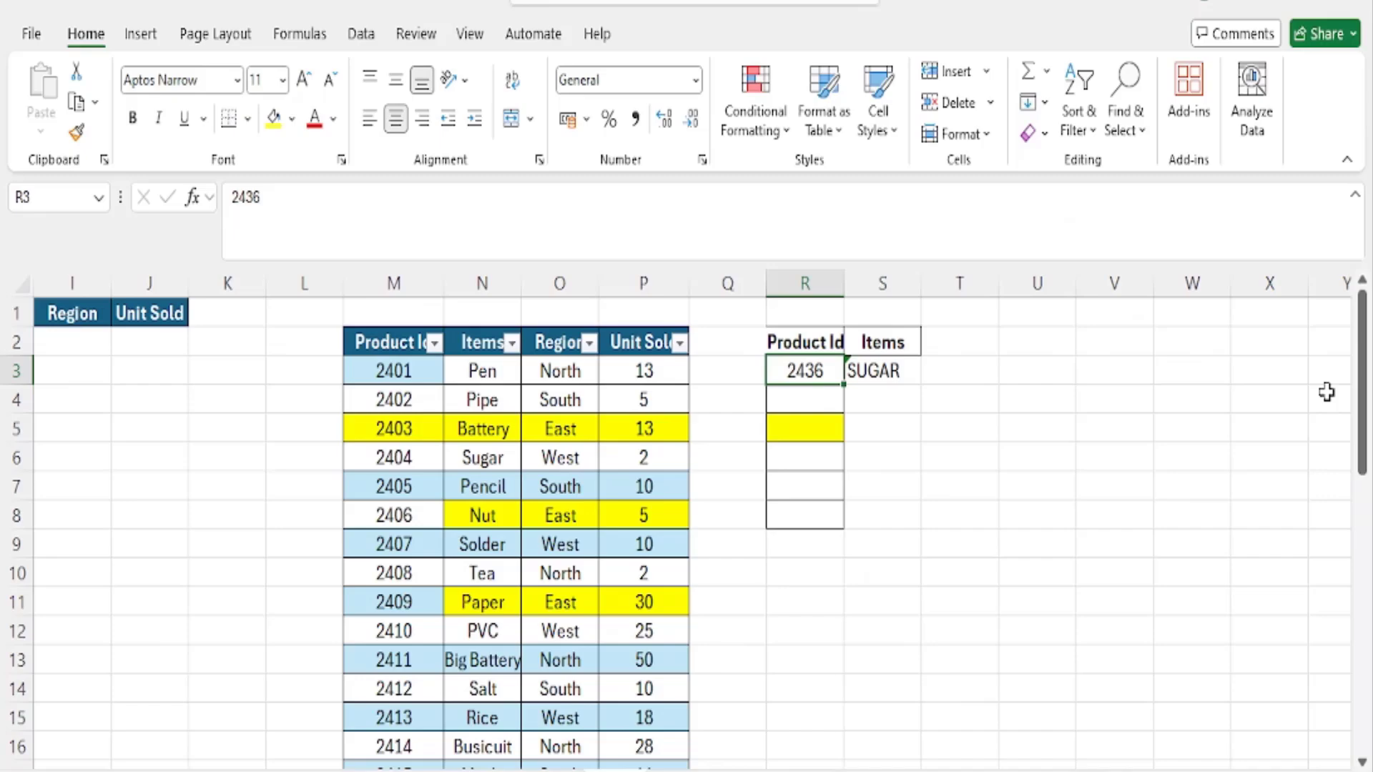
{"action": "key", "text": "BackSpace"}
{"action": "key", "text": "BackSpace"}
{"action": "type", "text": "01"}
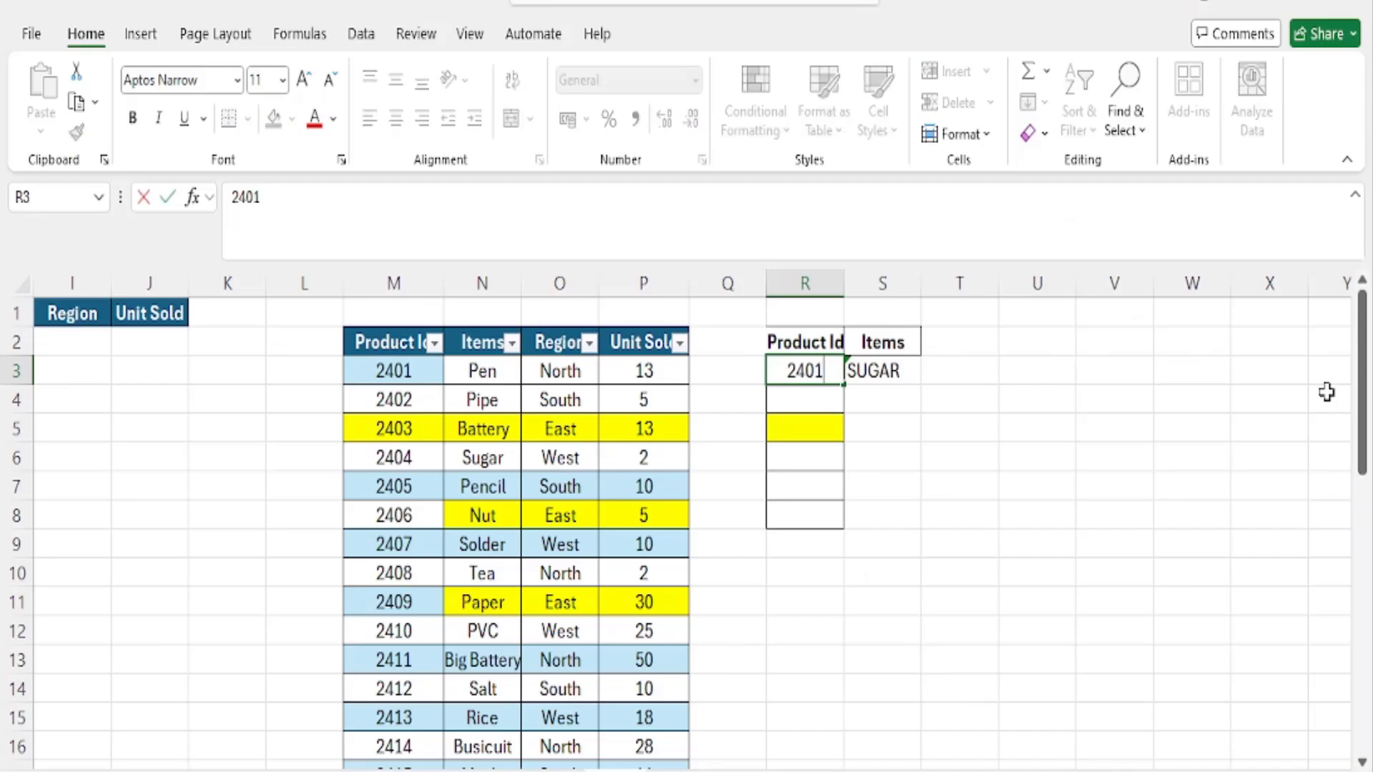
{"action": "key", "text": "Tab"}
{"action": "type", "text": "24"}
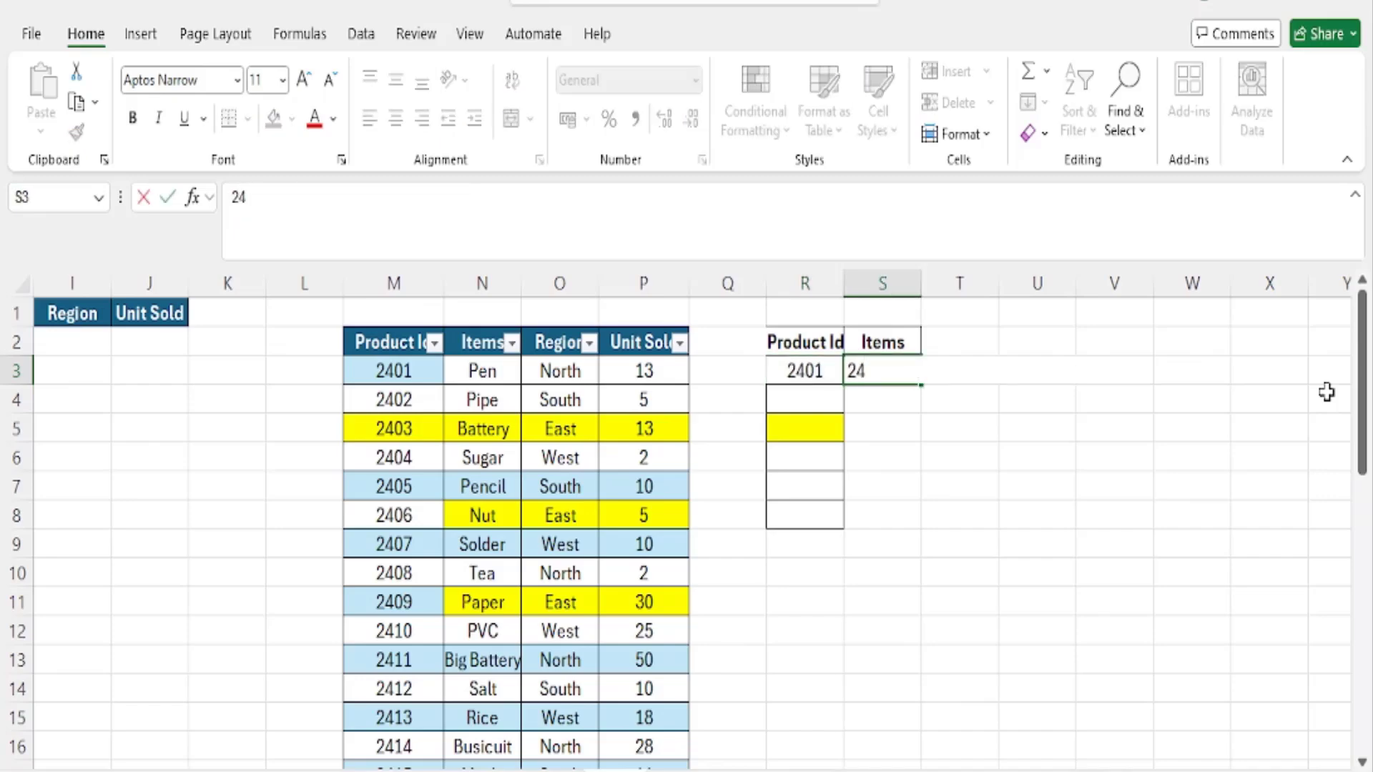
{"action": "type", "text": "31"}
{"action": "key", "text": "Tab"}
{"action": "key", "text": "Left"}
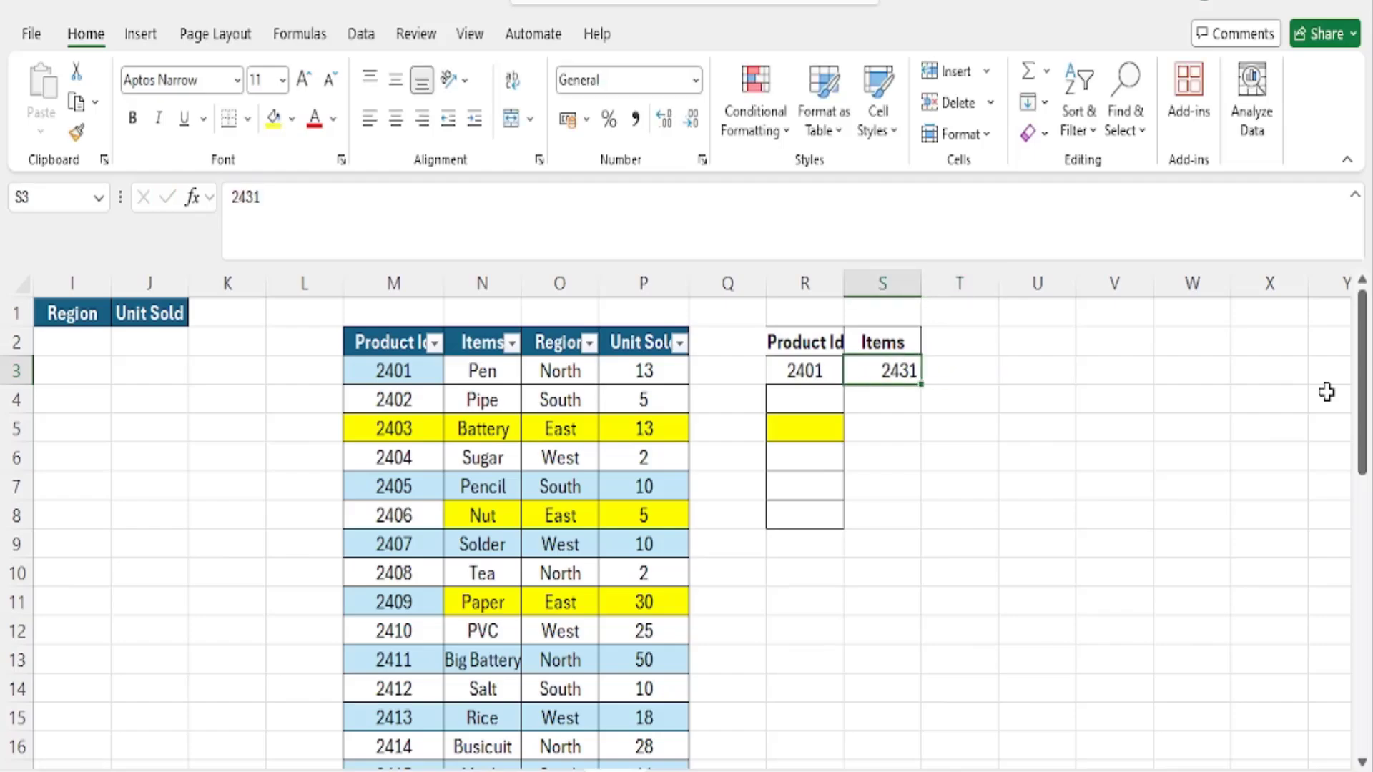
{"action": "key", "text": "ctrl+z"}
{"action": "key", "text": "ctrl+z"}
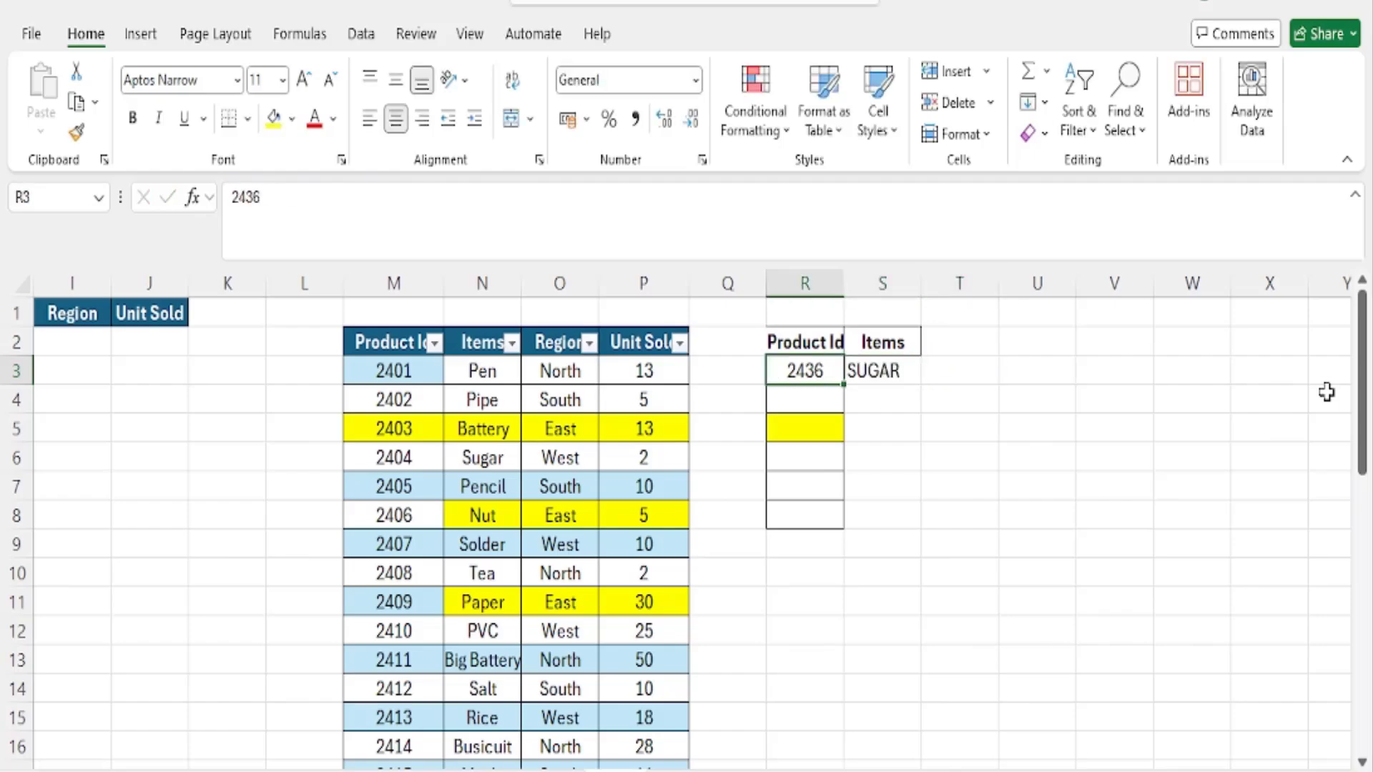
- Test the lookup with Product Id 2431 in R3, and clear the cell
{"action": "type", "text": "2431"}
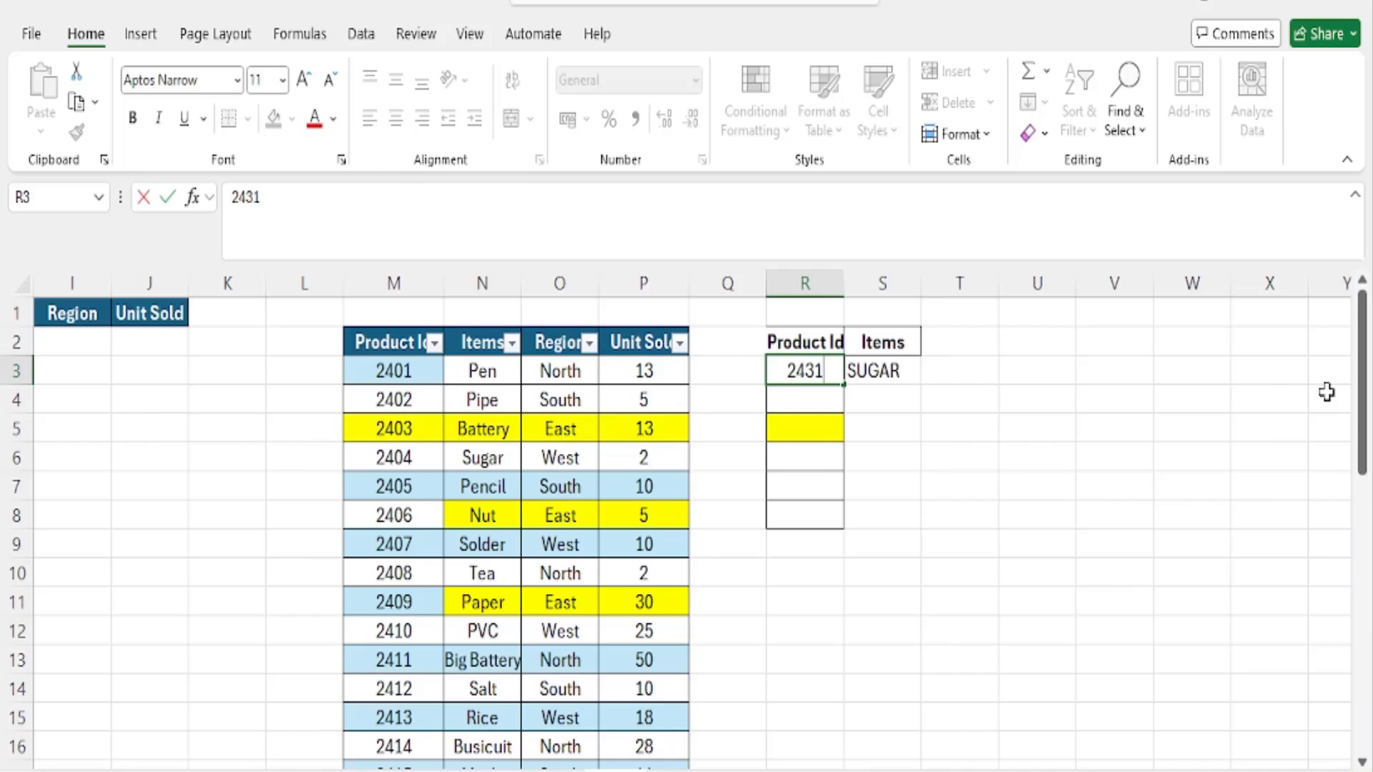
{"action": "key", "text": "ctrl+Return"}
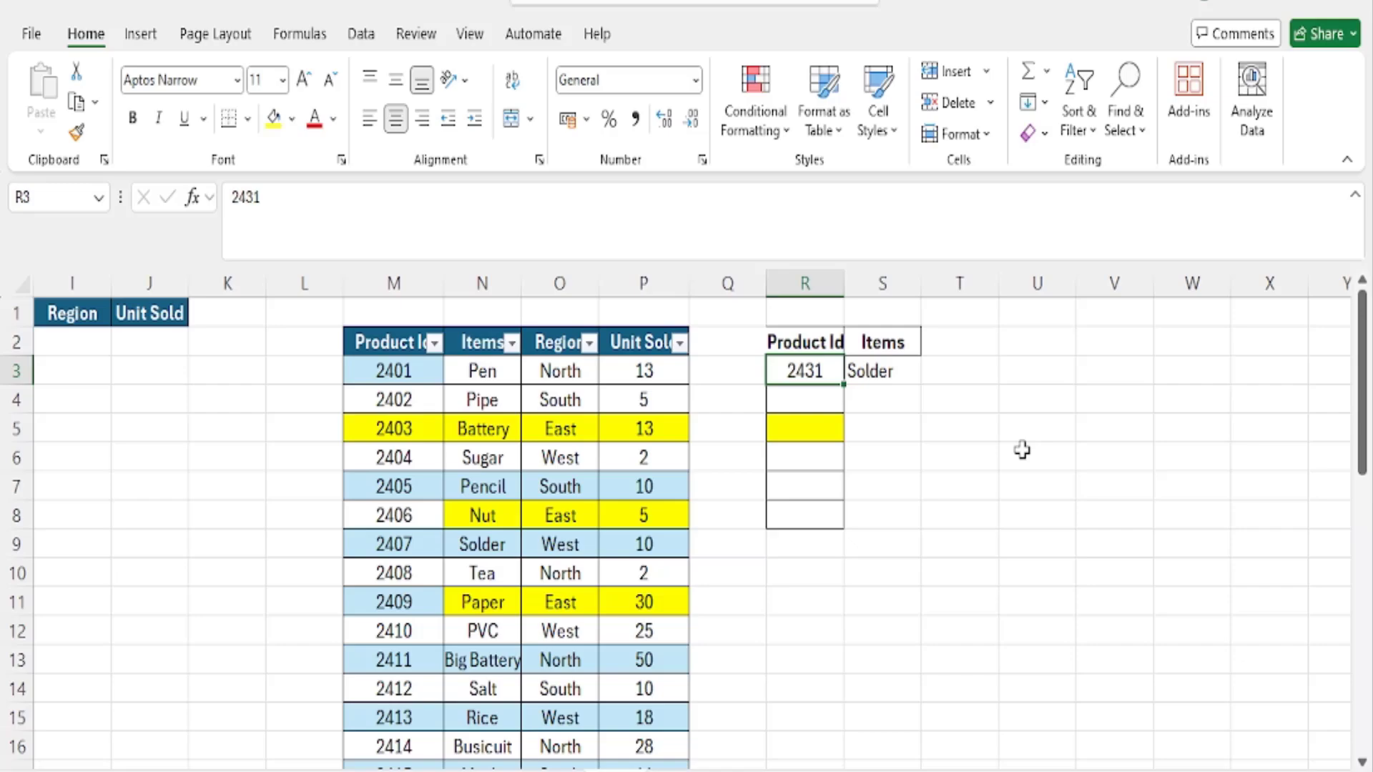
{"action": "key", "text": "Delete"}
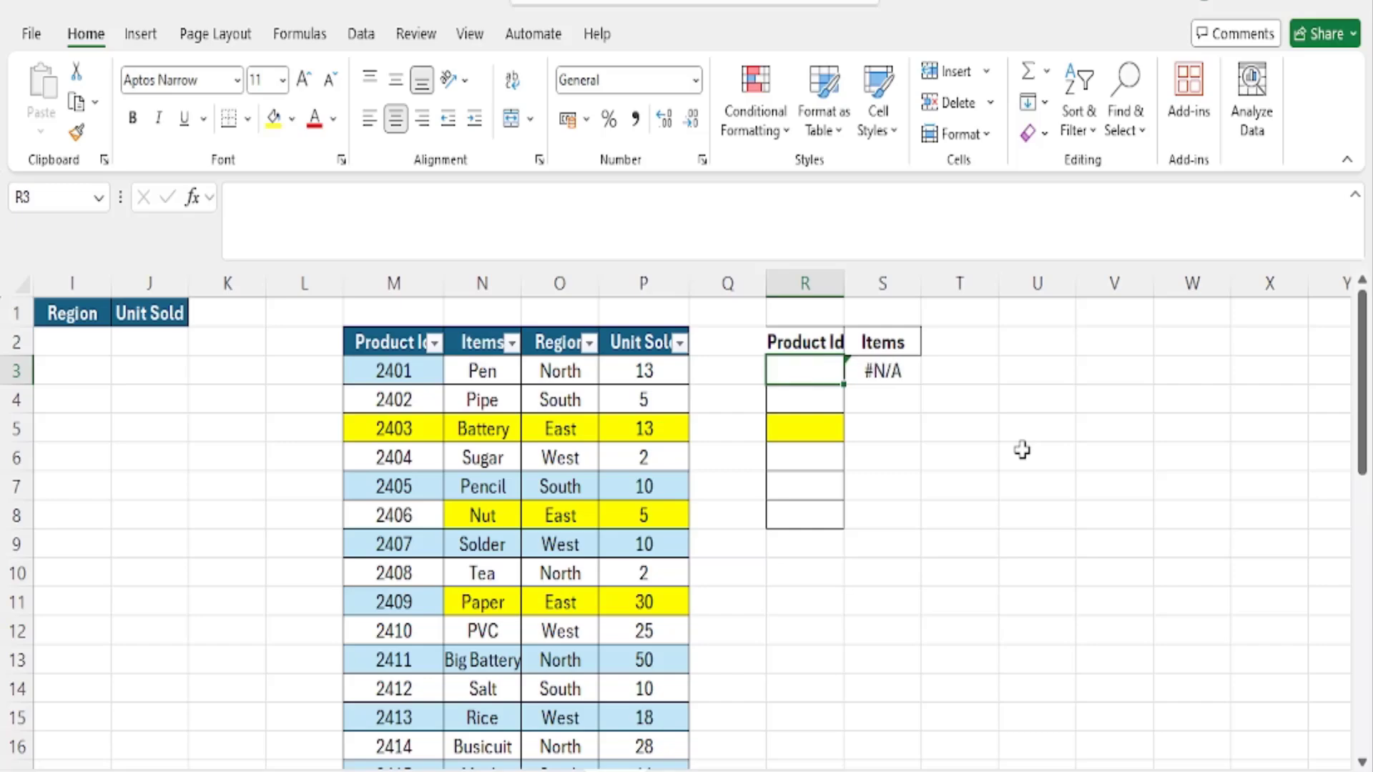
- Apply List data validation with an in-cell dropdown to R3, using the Product Ids in M3:M38 as the source
{"action": "left_click", "coordinate": [361, 35]}
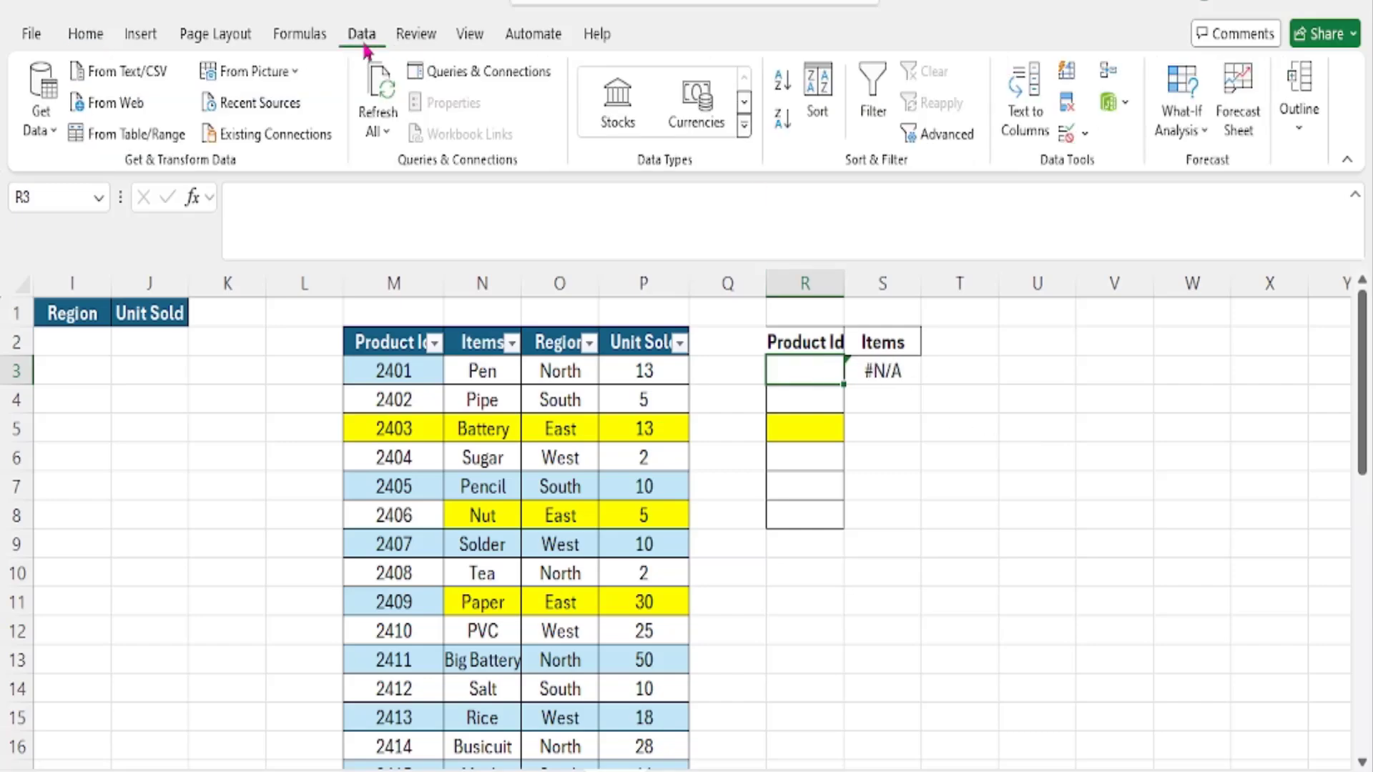
{"action": "left_click", "coordinate": [1084, 135]}
{"action": "left_click", "coordinate": [1116, 166]}
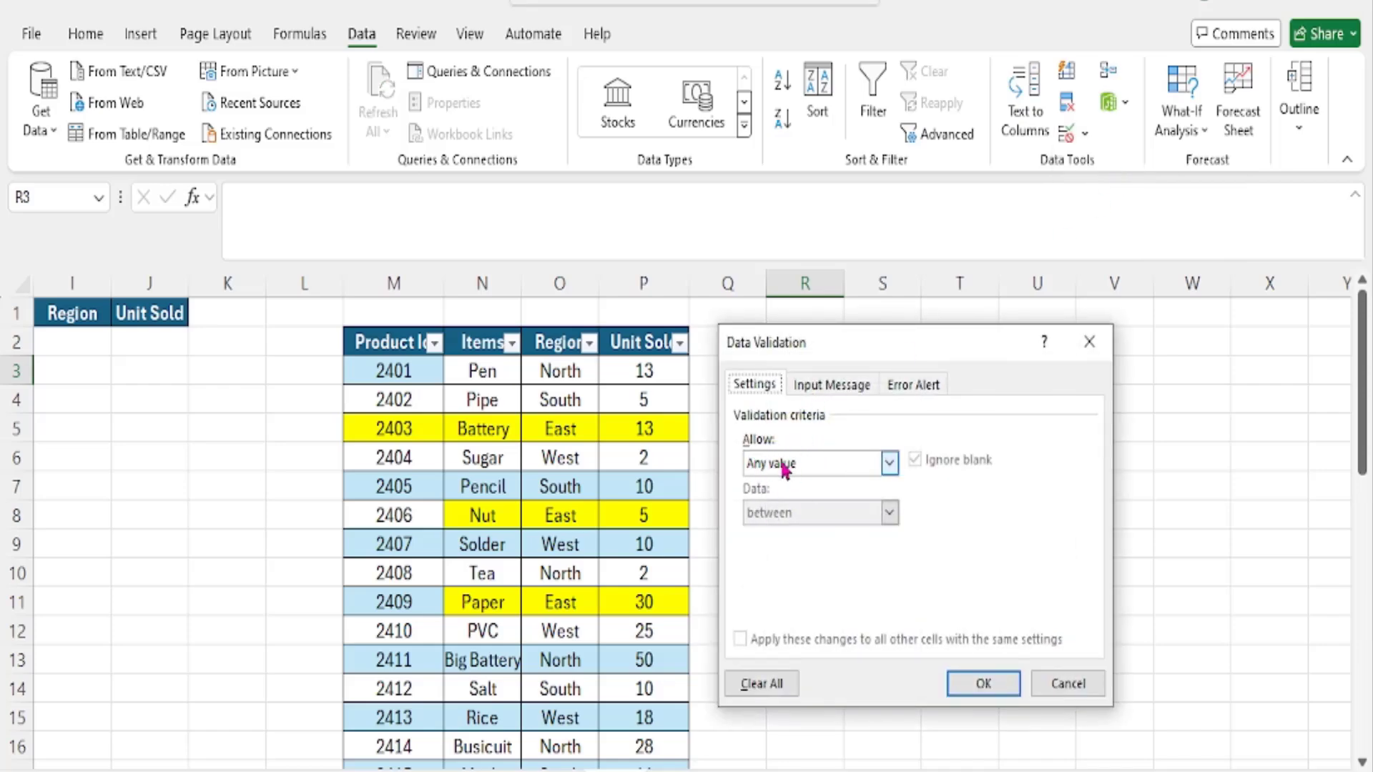
{"action": "left_click", "coordinate": [887, 466]}
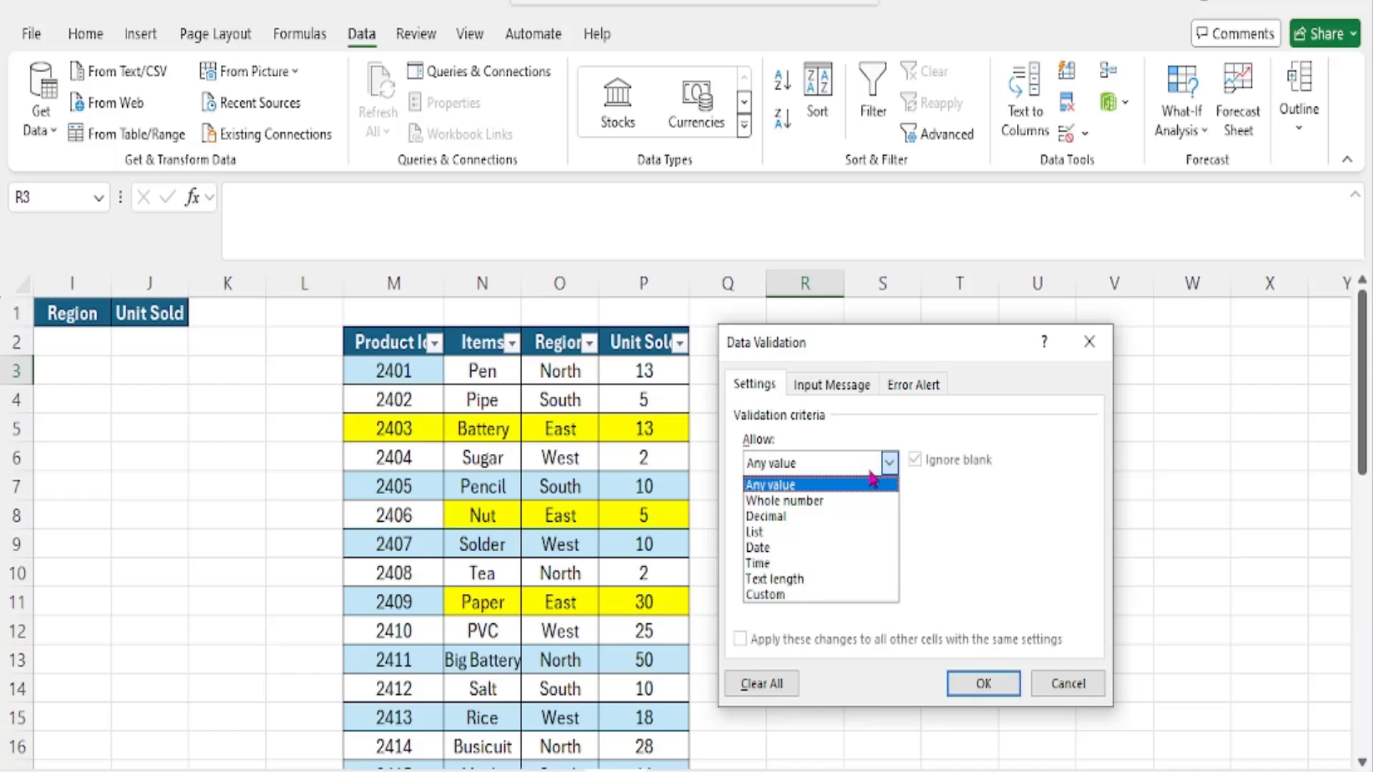
{"action": "left_click", "coordinate": [810, 539]}
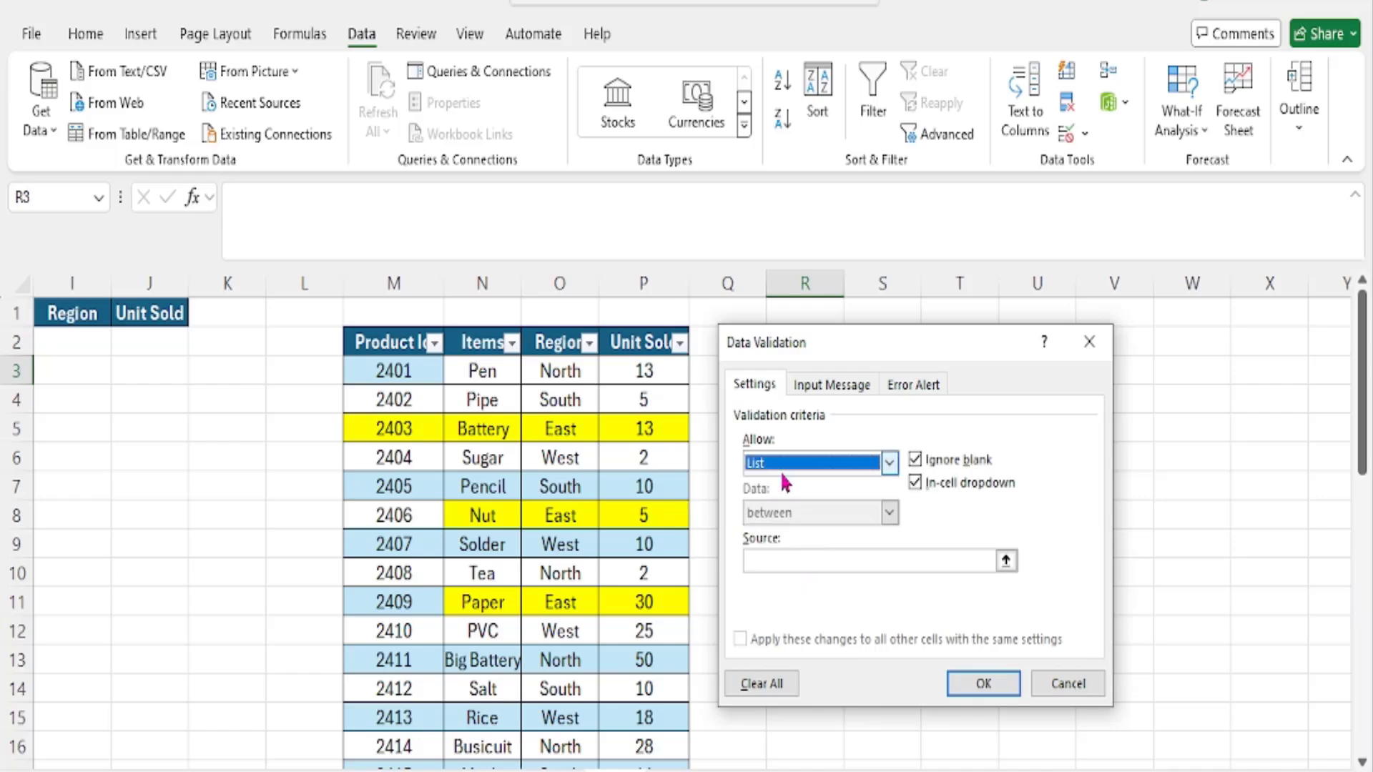
{"action": "left_click", "coordinate": [797, 561]}
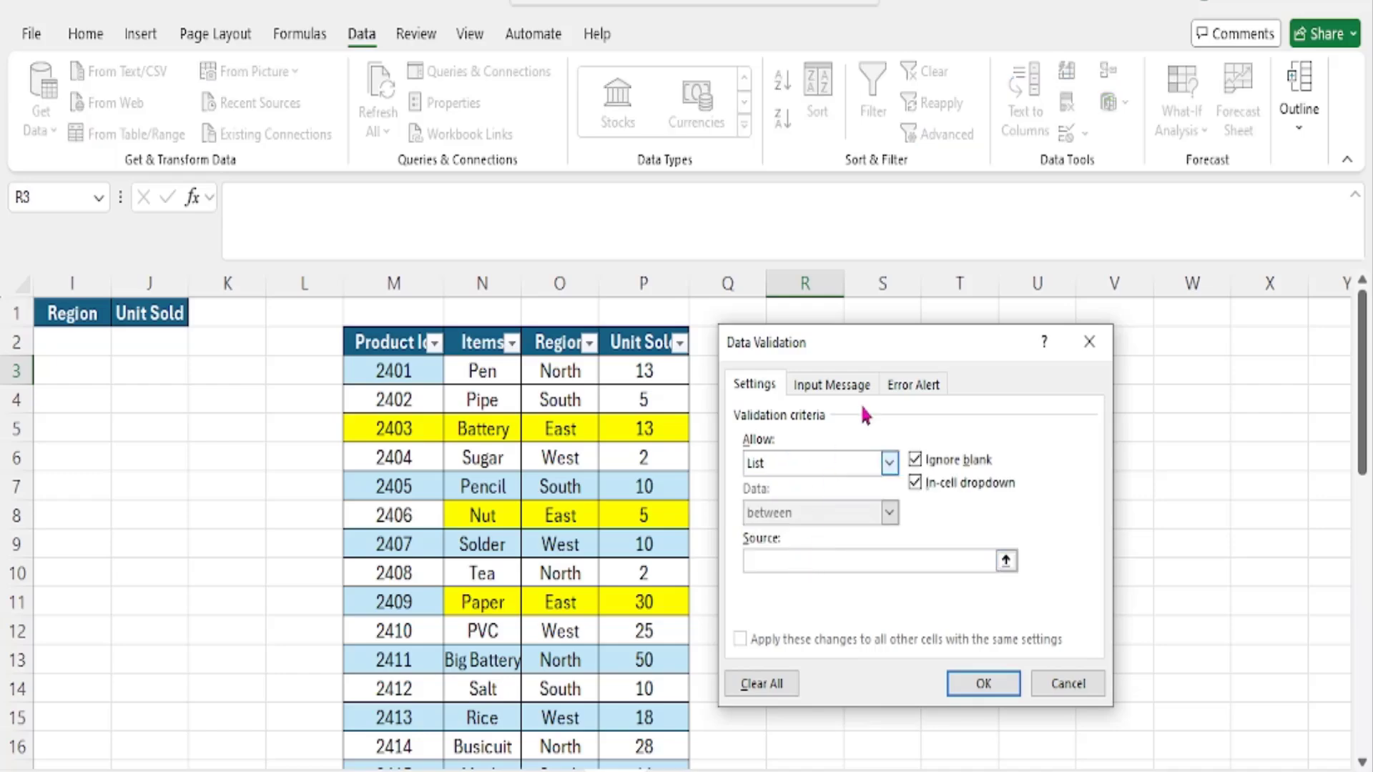
{"action": "left_click_drag", "start_coordinate": [894, 340], "coordinate": [1053, 325]}
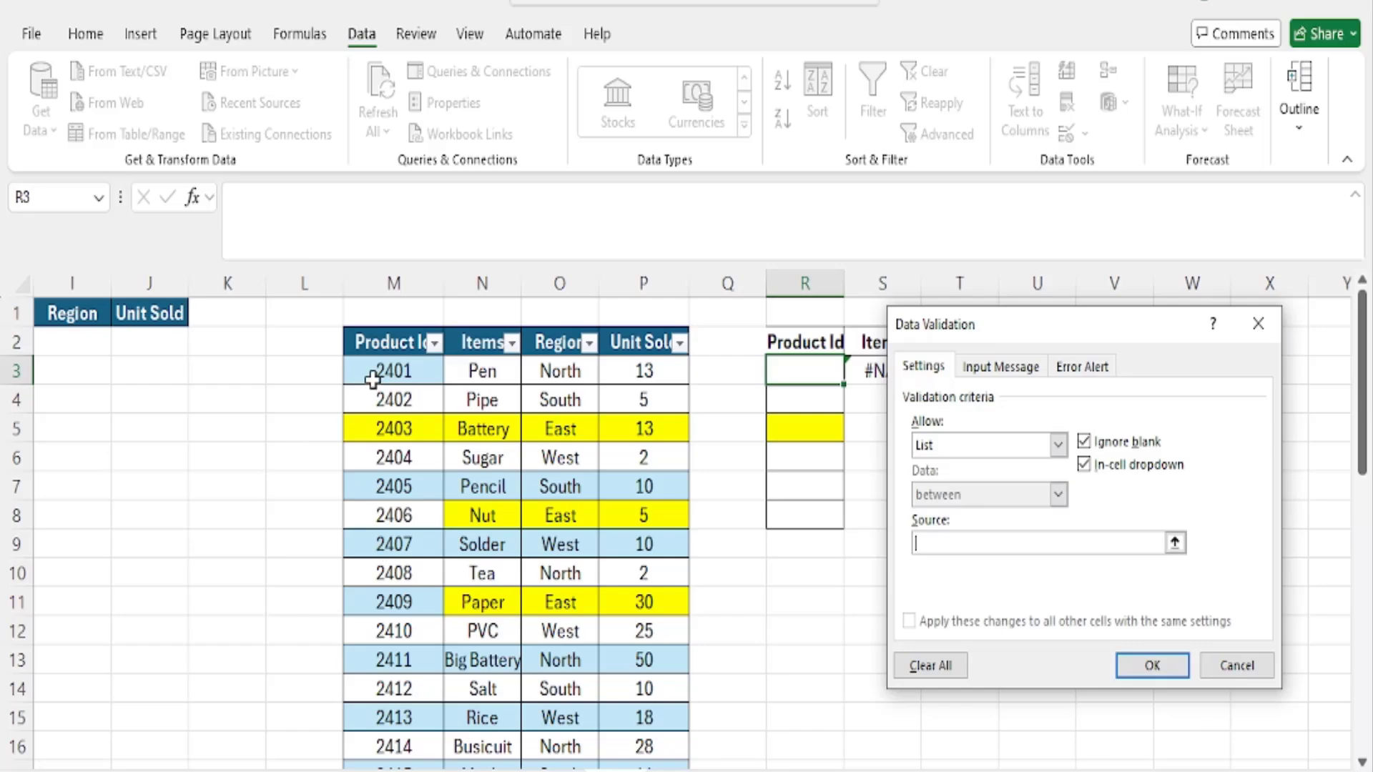
{"action": "left_click_drag", "start_coordinate": [372, 381], "coordinate": [401, 718]}
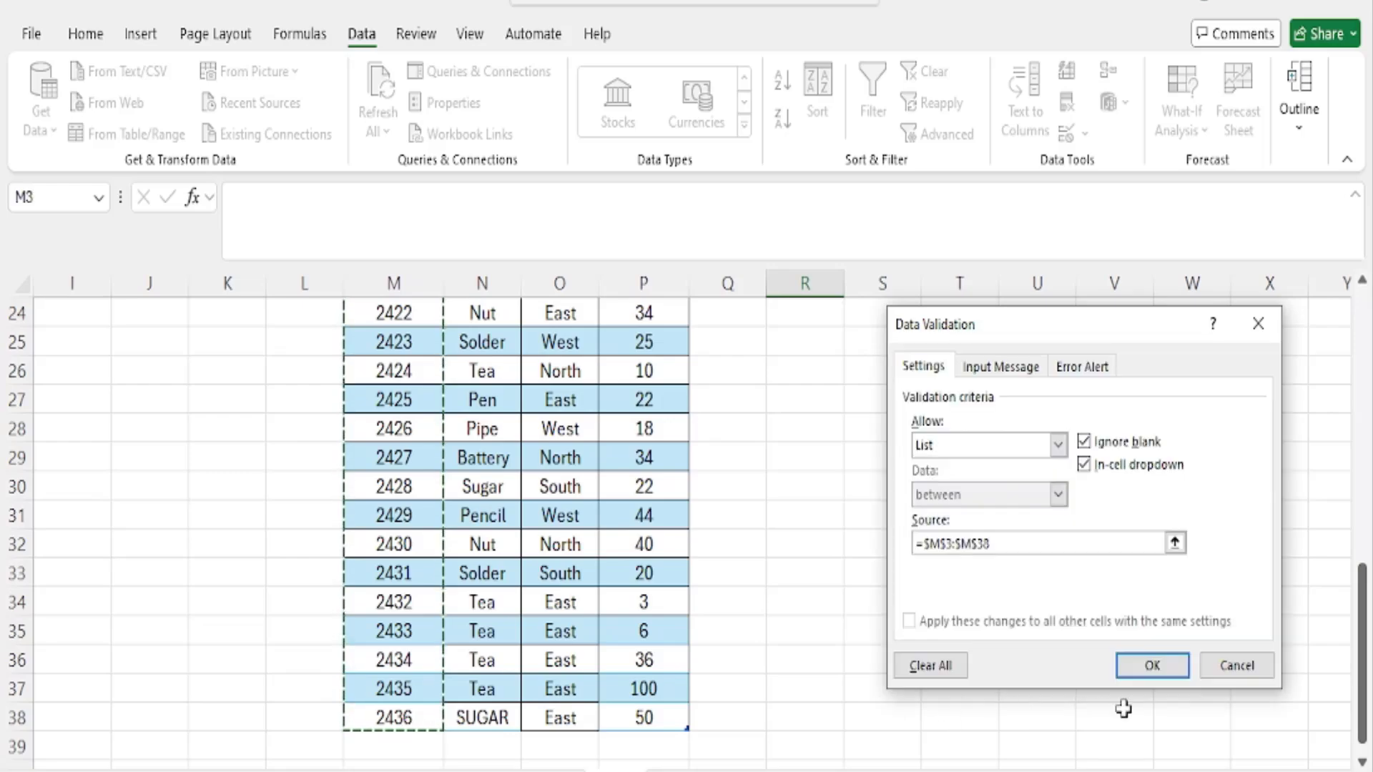
{"action": "left_click", "coordinate": [1152, 665]}
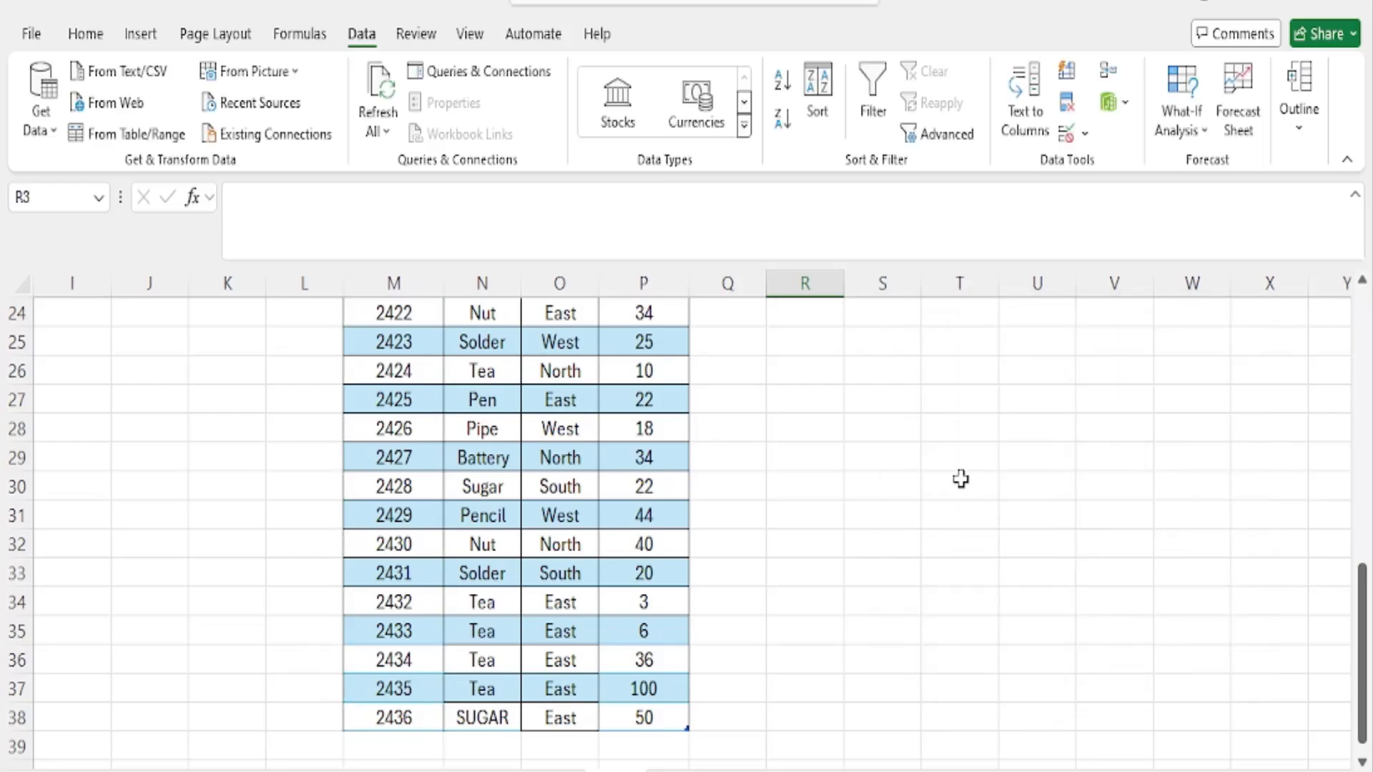
- Test the dropdown in R3 by choosing Product Ids 2411, 2409, 2406 and 2410 in turn
{"action": "scroll", "coordinate": [930, 479], "scroll_direction": "up", "scroll_amount": 8}
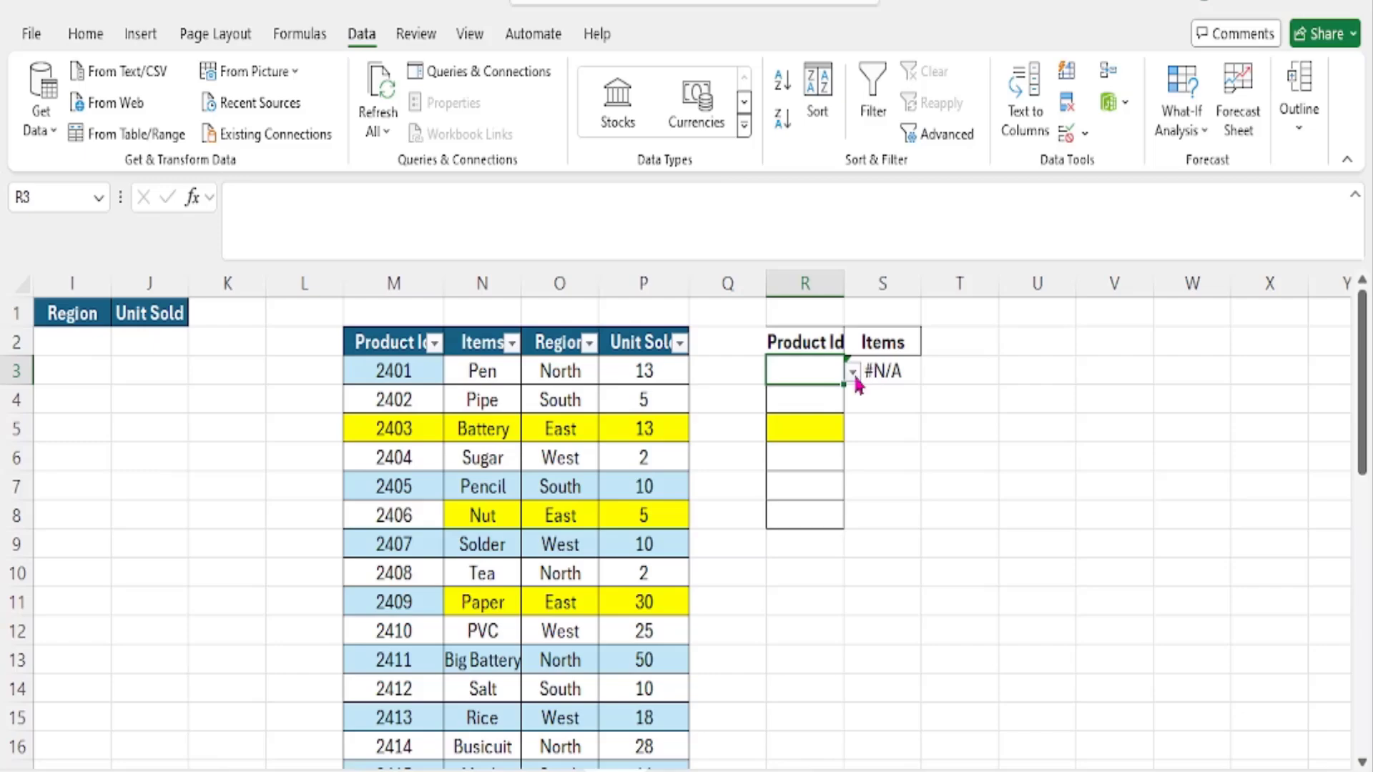
{"action": "left_click", "coordinate": [852, 372]}
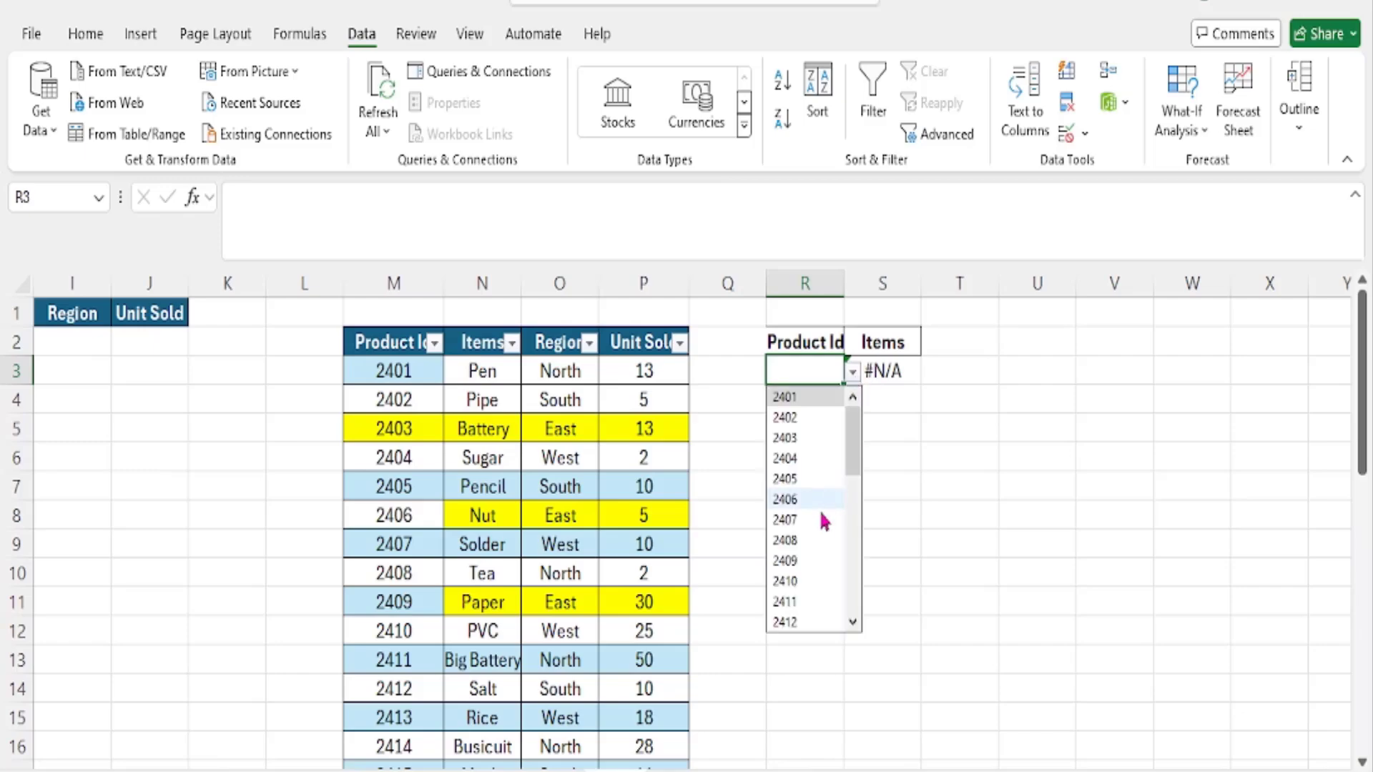
{"action": "left_click", "coordinate": [810, 605]}
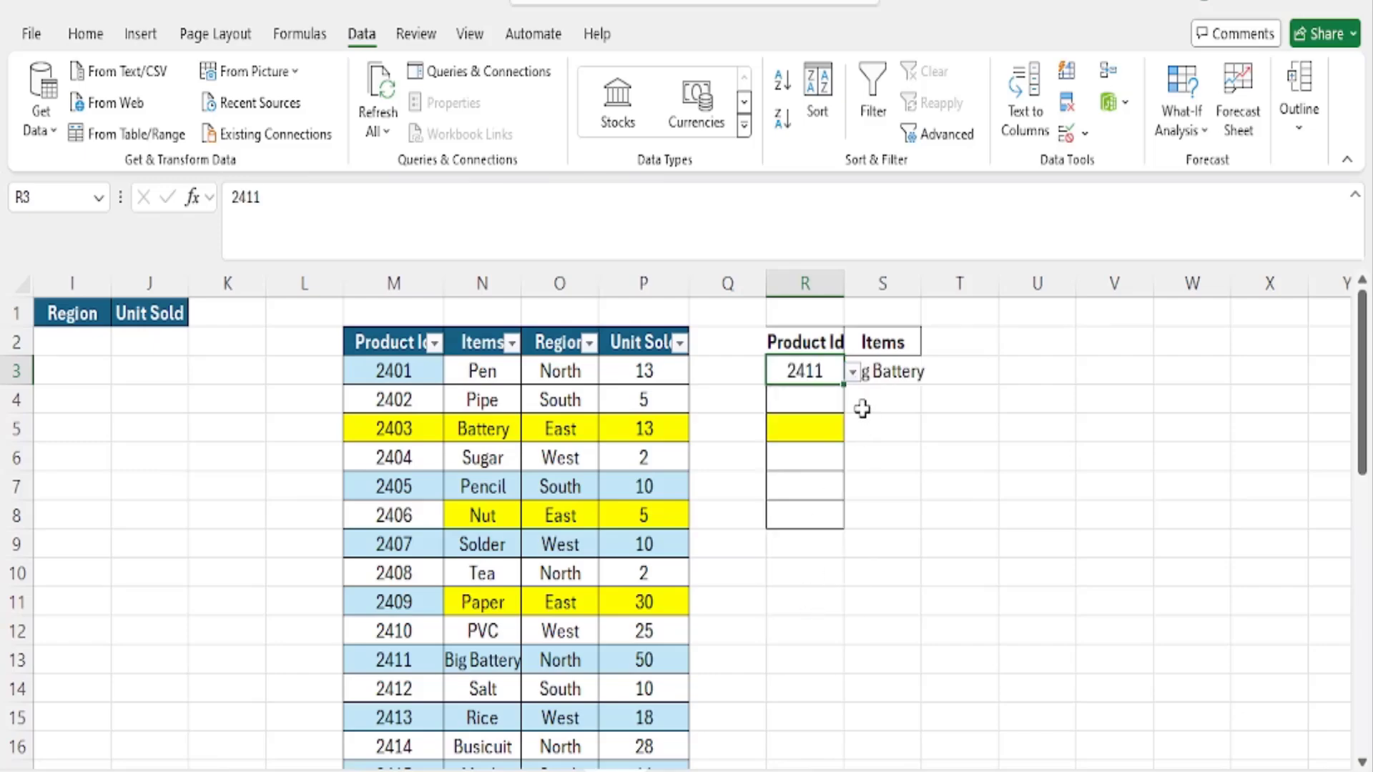
{"action": "left_click", "coordinate": [852, 373]}
{"action": "left_click", "coordinate": [801, 561]}
{"action": "left_click", "coordinate": [852, 372]}
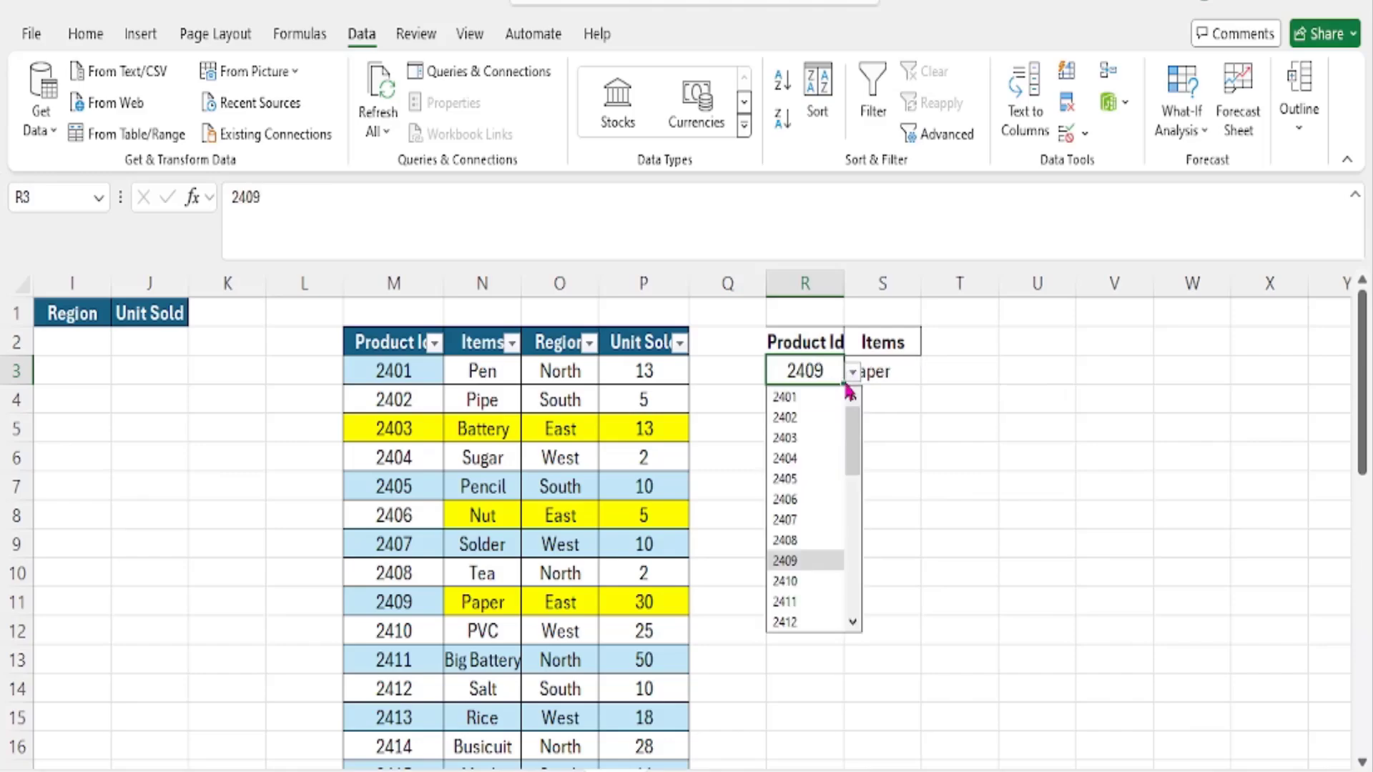
{"action": "left_click", "coordinate": [796, 499]}
{"action": "left_click", "coordinate": [852, 372]}
{"action": "left_click", "coordinate": [801, 583]}
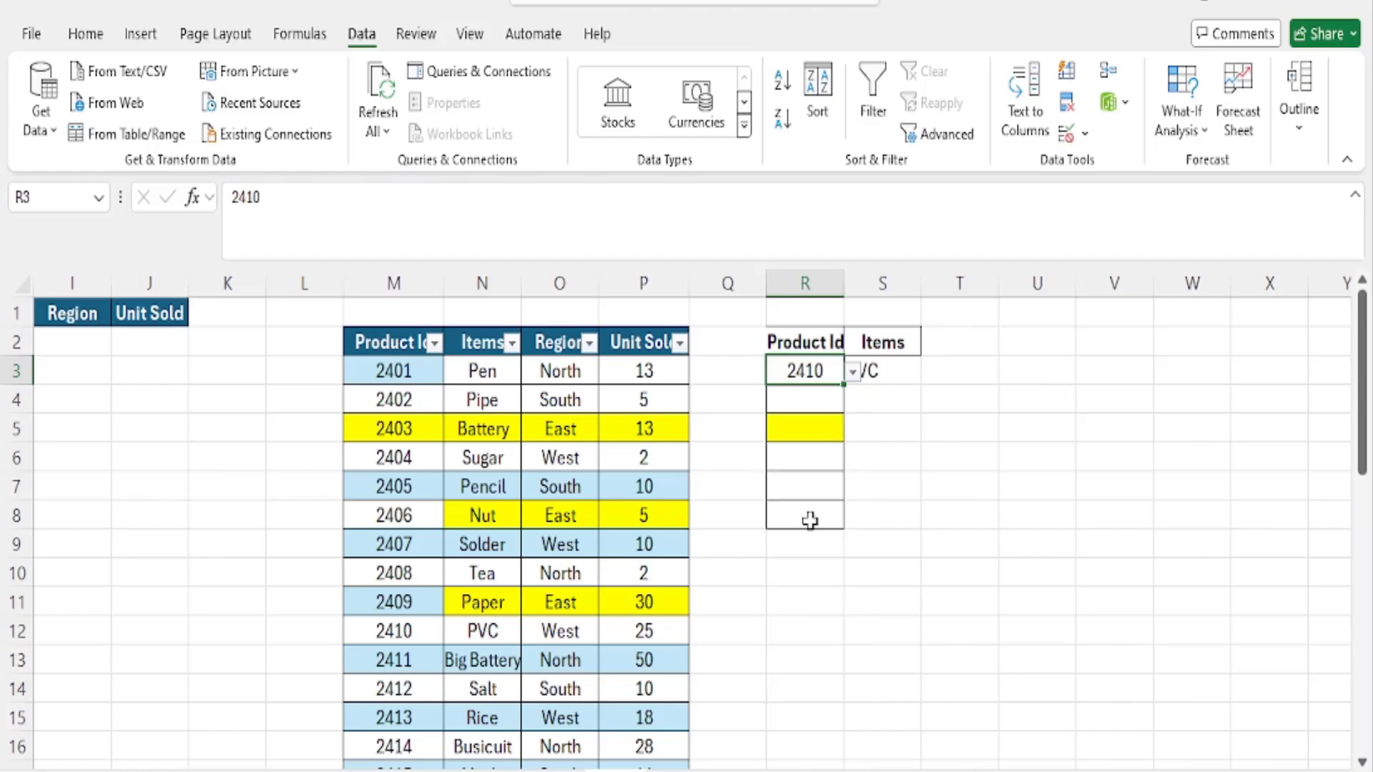
- Choose Product Id 2404 from the dropdown list in R3
{"action": "left_click", "coordinate": [853, 370]}
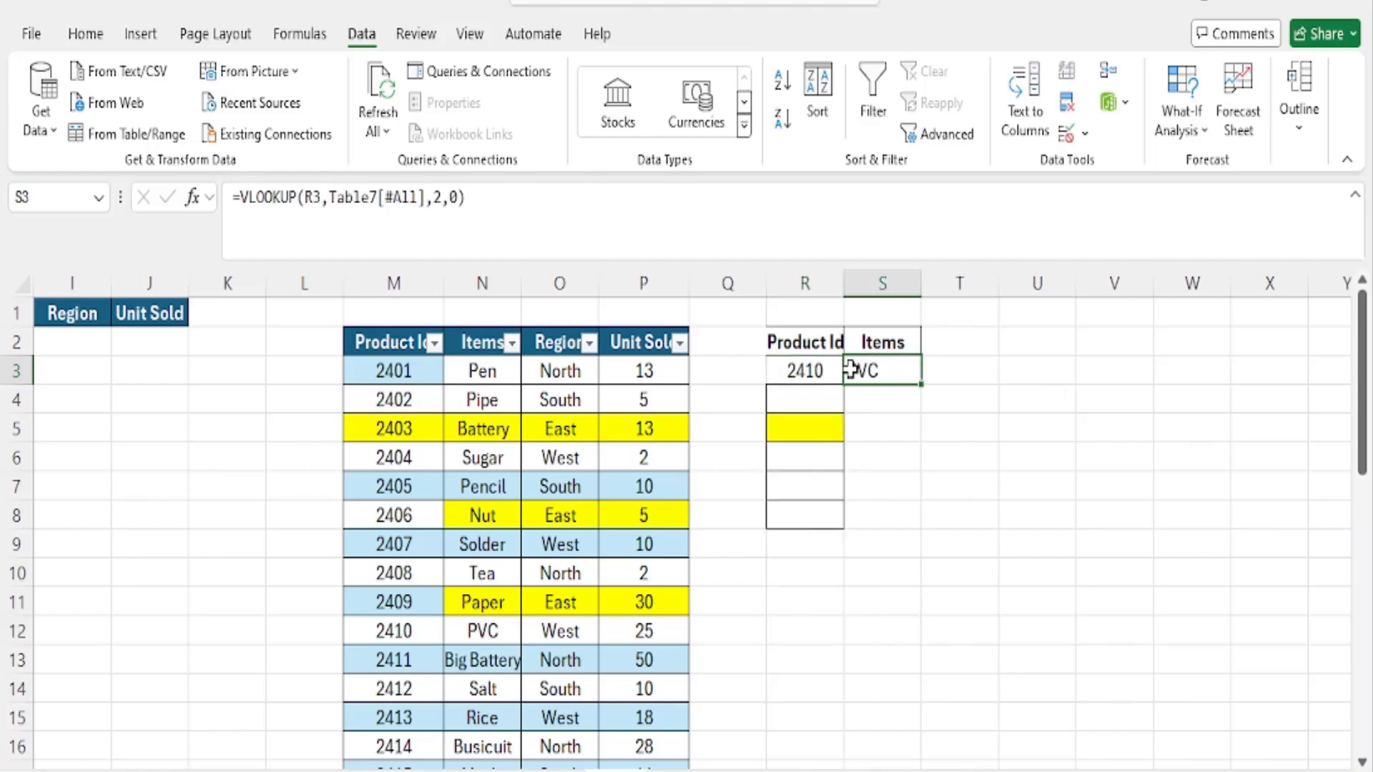
{"action": "left_click", "coordinate": [805, 365]}
{"action": "left_click", "coordinate": [853, 373]}
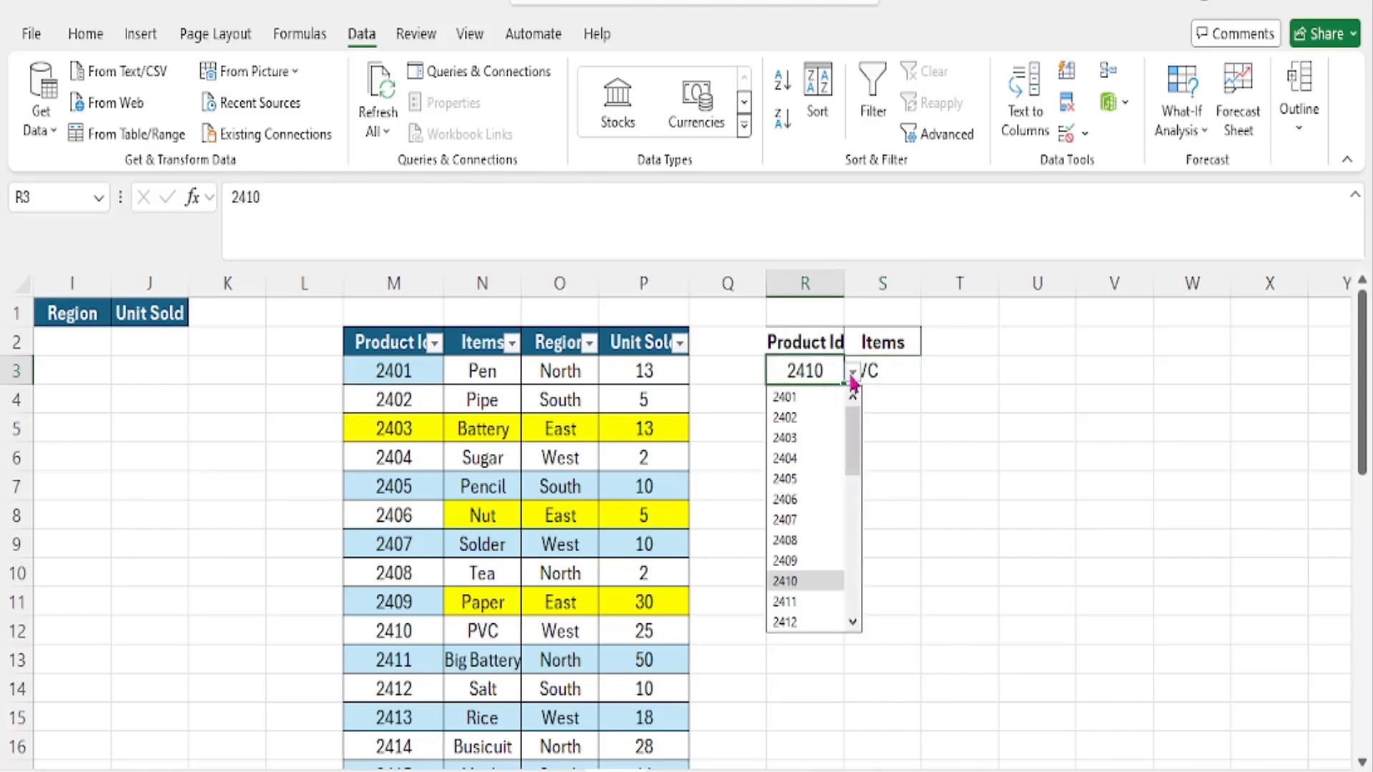
{"action": "left_click", "coordinate": [785, 458]}
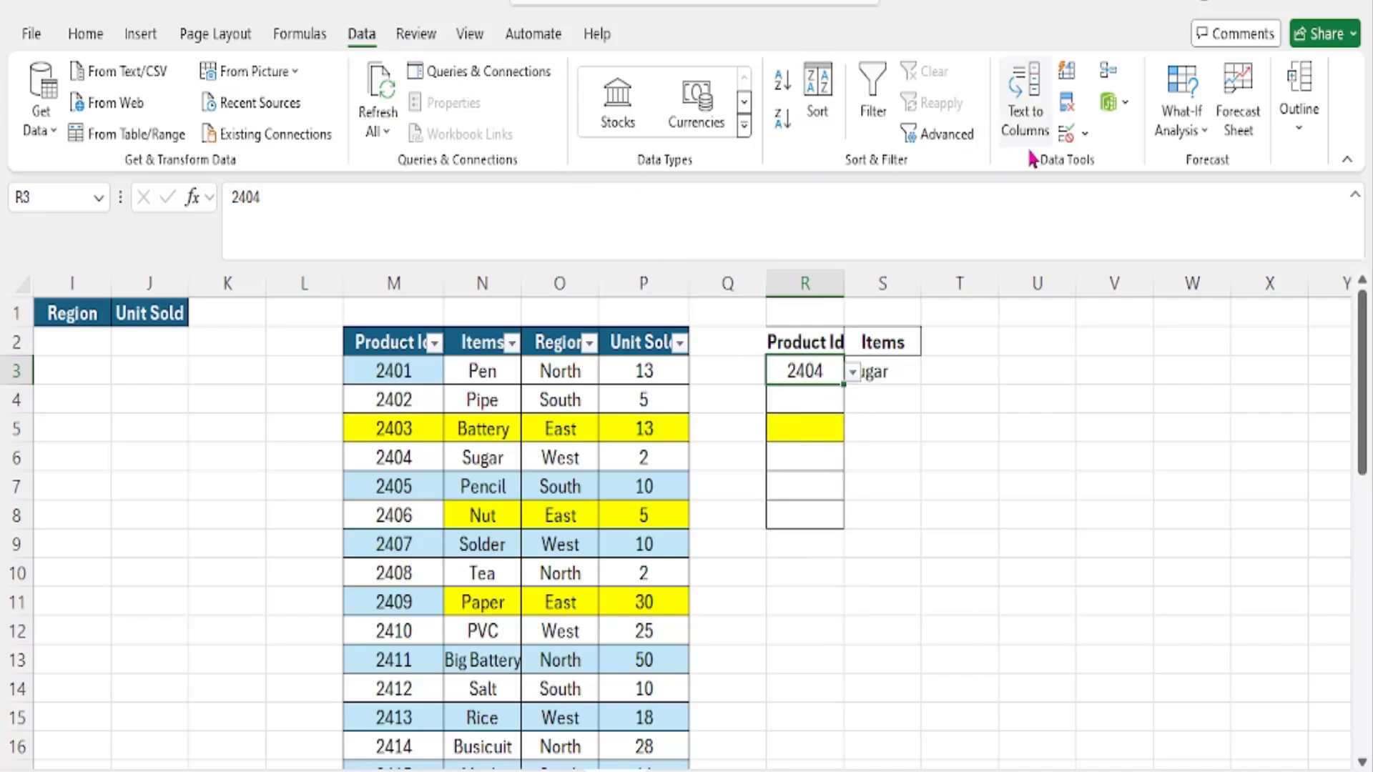
- Review the data validation settings of R3 and the Product Ids offered in its dropdown list
{"action": "left_click", "coordinate": [1085, 135]}
{"action": "left_click", "coordinate": [1116, 167]}
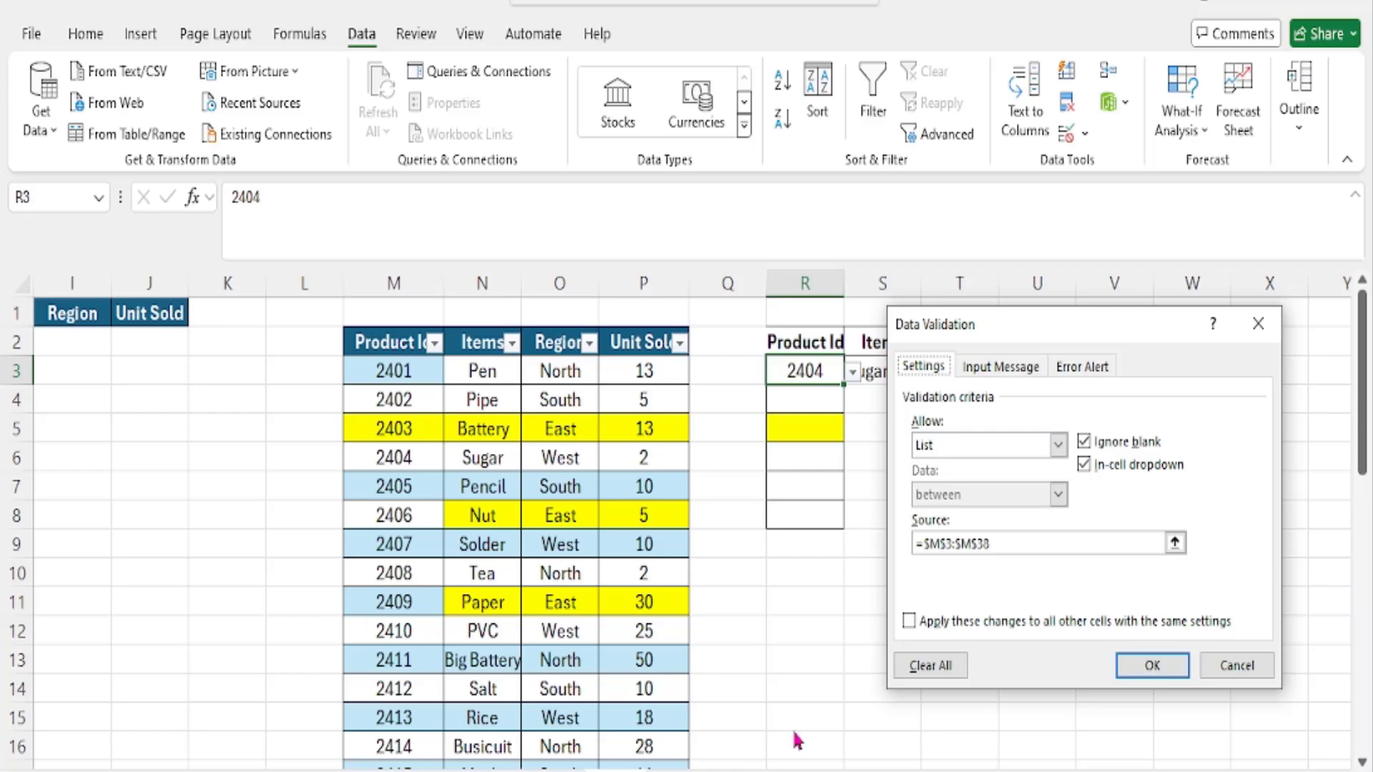
{"action": "left_click", "coordinate": [1236, 665]}
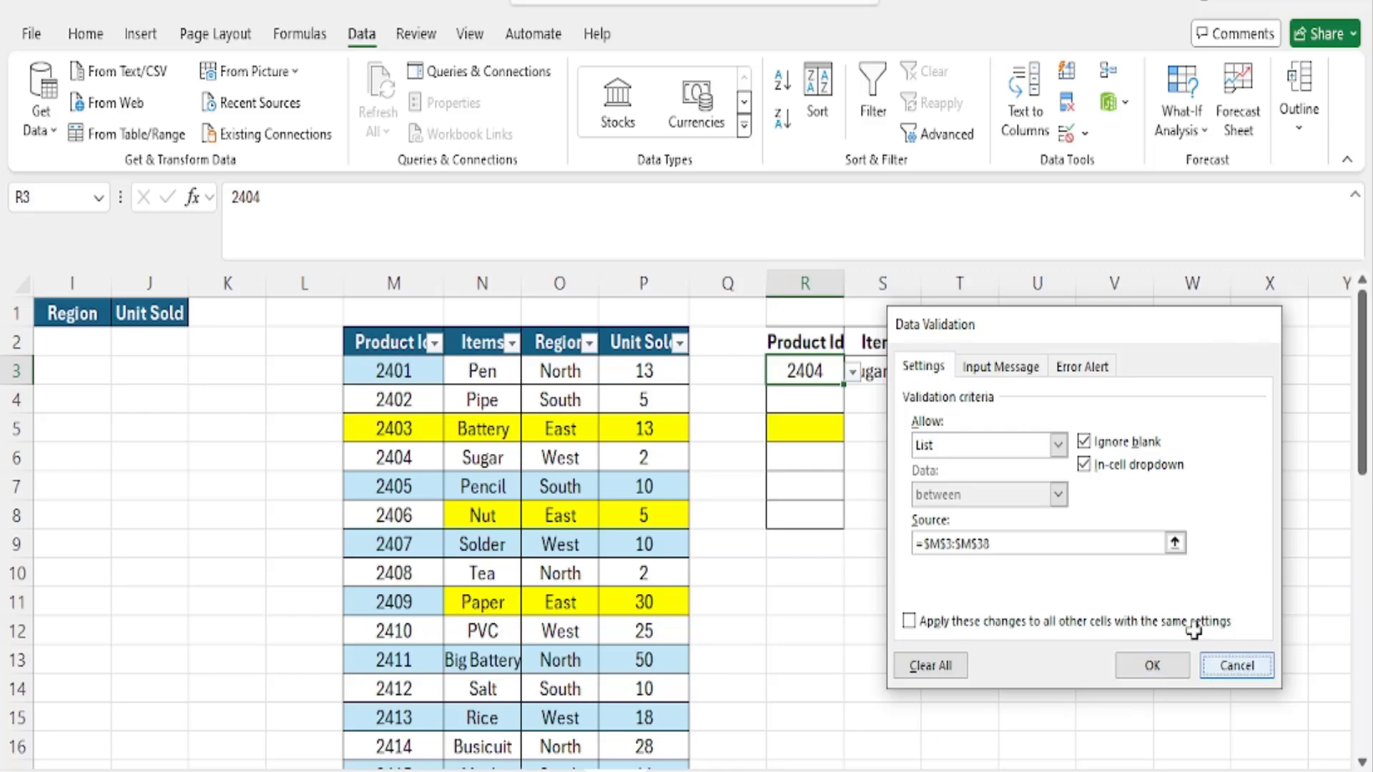
{"action": "left_click", "coordinate": [853, 372]}
{"action": "left_click", "coordinate": [854, 378]}
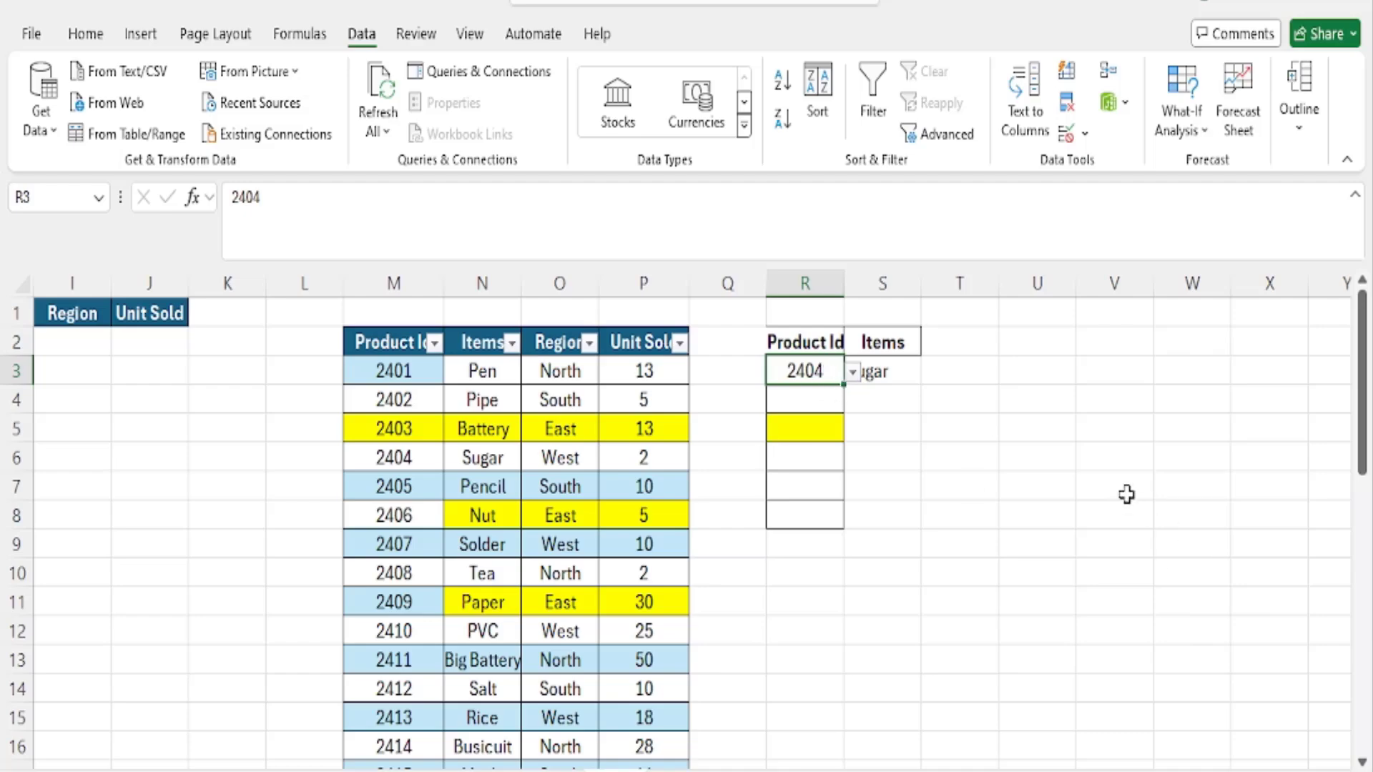
{"action": "left_click", "coordinate": [853, 372]}
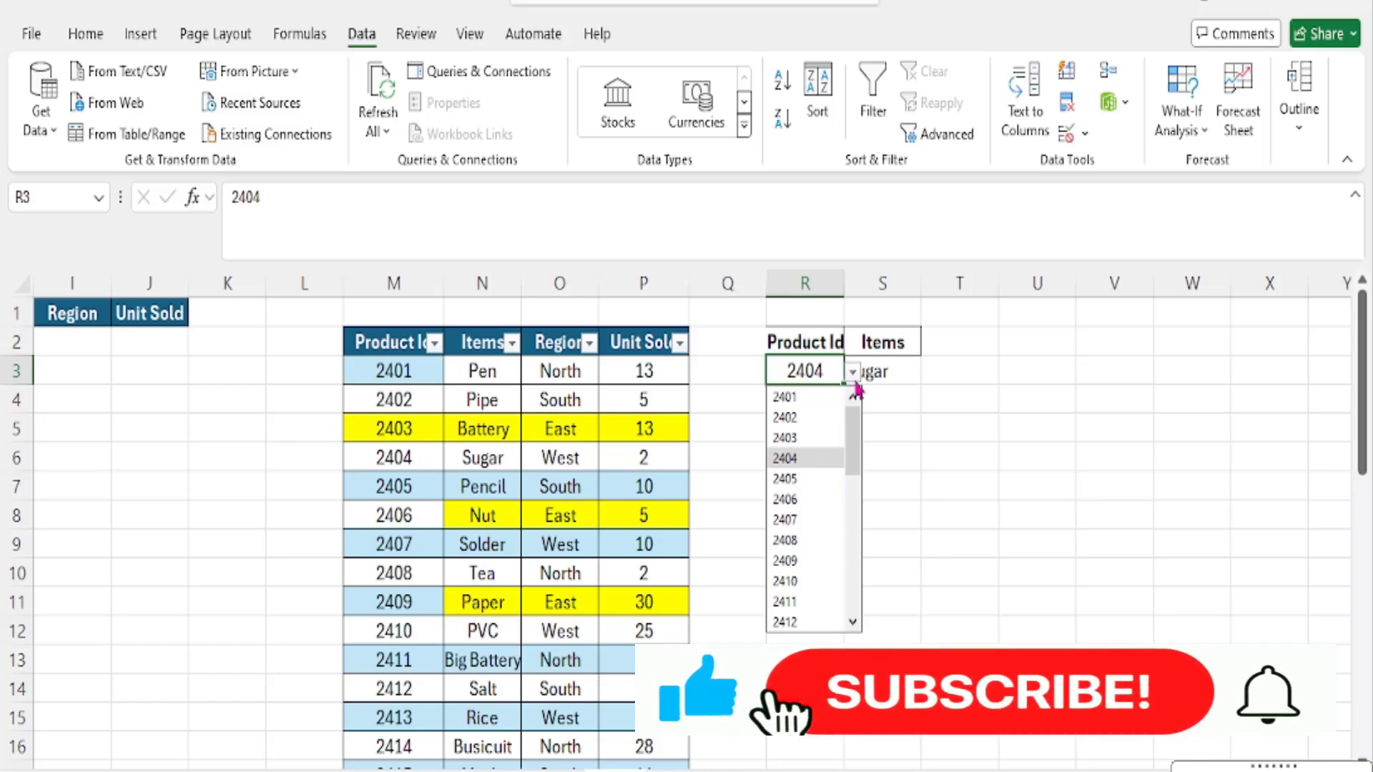
{"action": "left_click", "coordinate": [856, 381]}
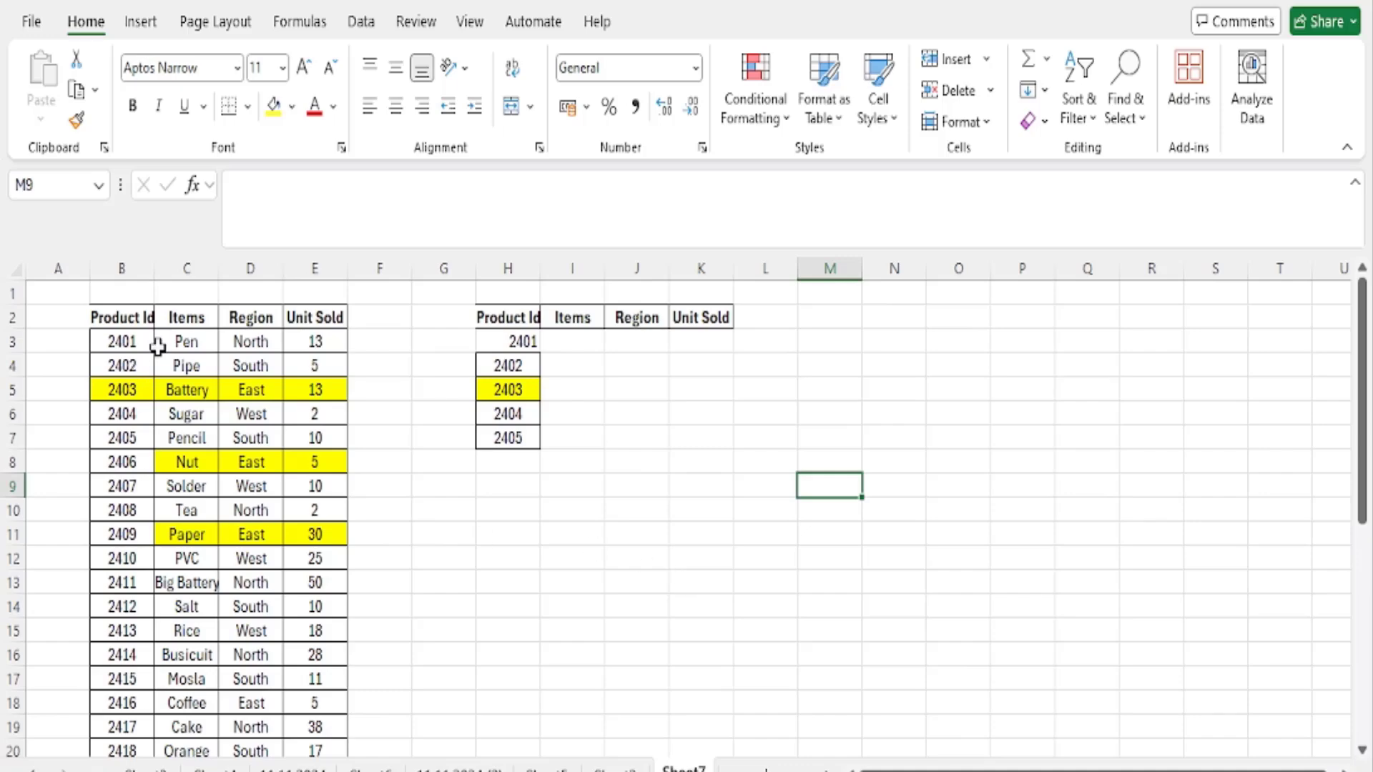
{"action": "left_click", "coordinate": [492, 348]}
{"action": "left_click_drag", "start_coordinate": [572, 343], "coordinate": [735, 341]}
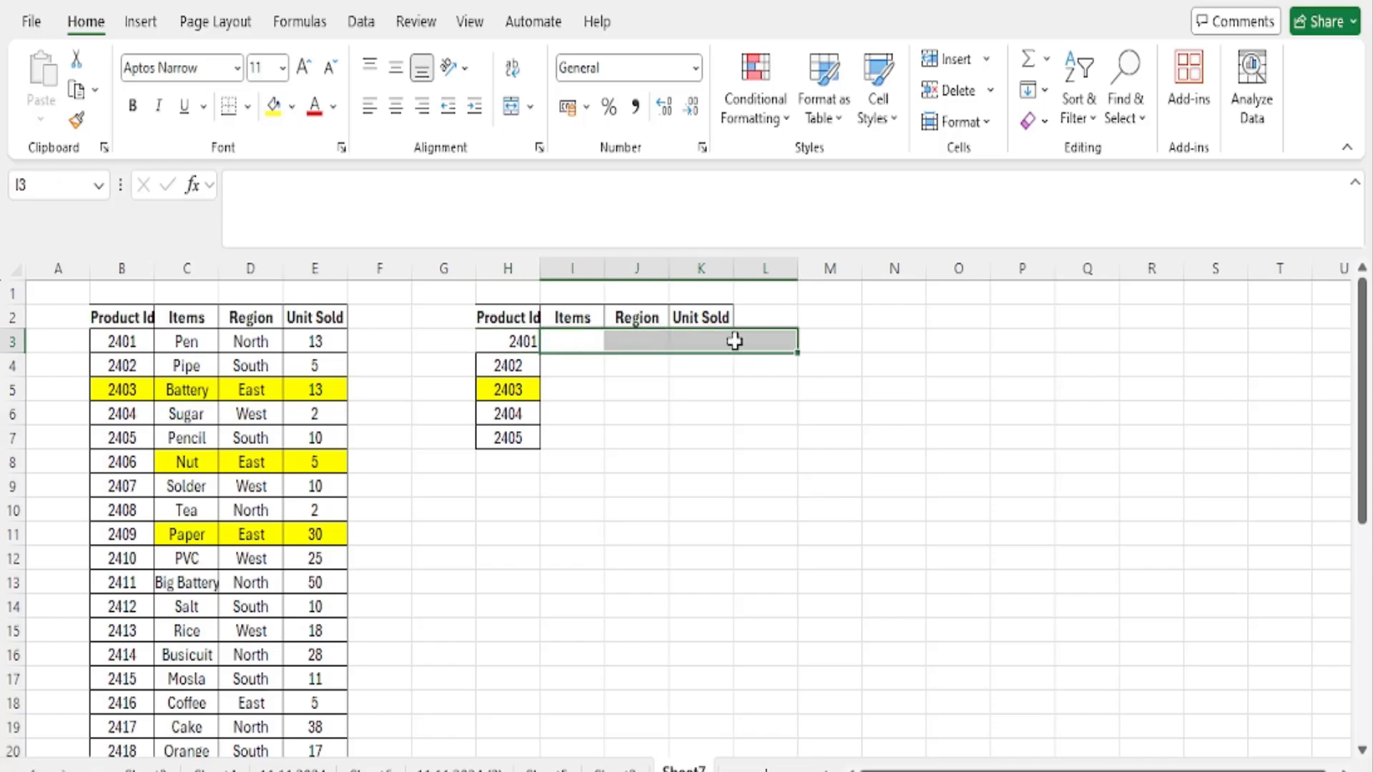
{"action": "left_click_drag", "start_coordinate": [506, 347], "coordinate": [506, 438]}
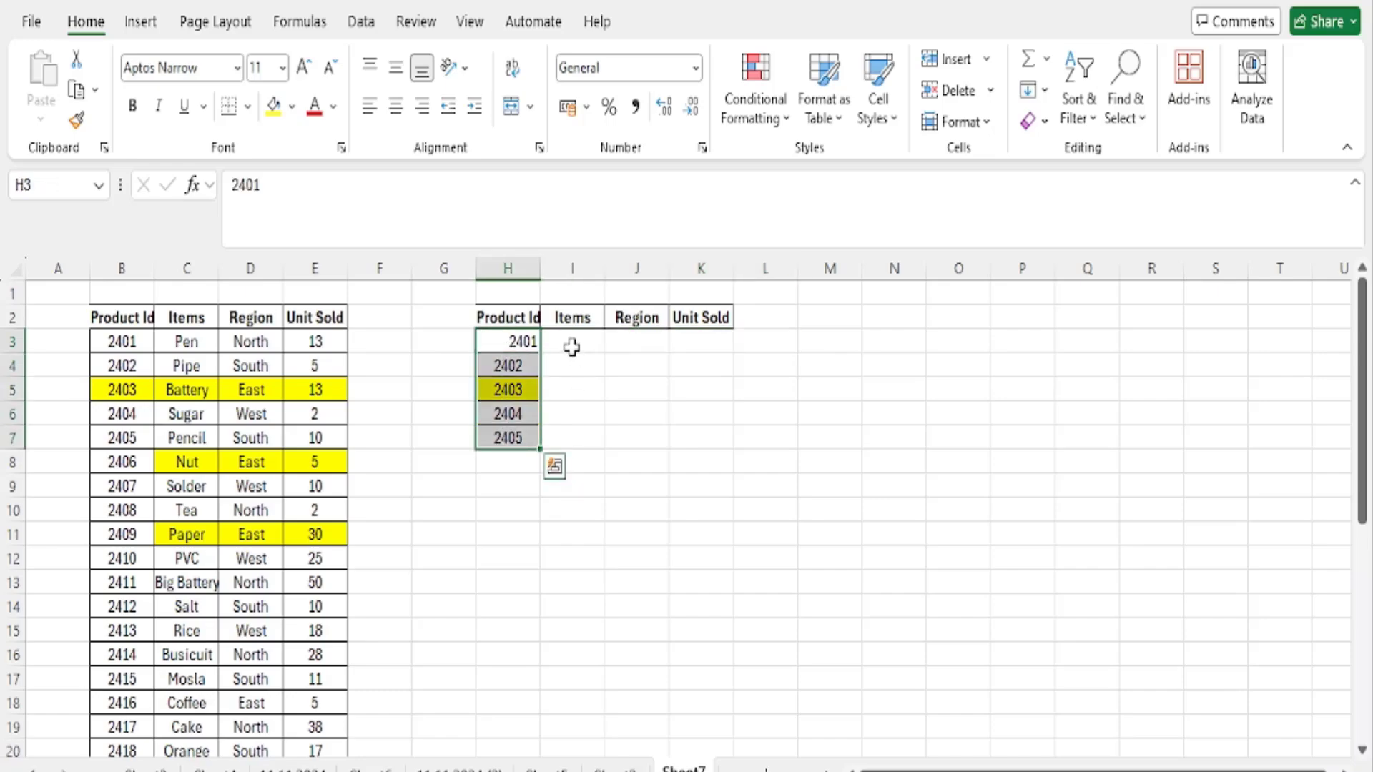
{"action": "left_click_drag", "start_coordinate": [571, 347], "coordinate": [714, 441]}
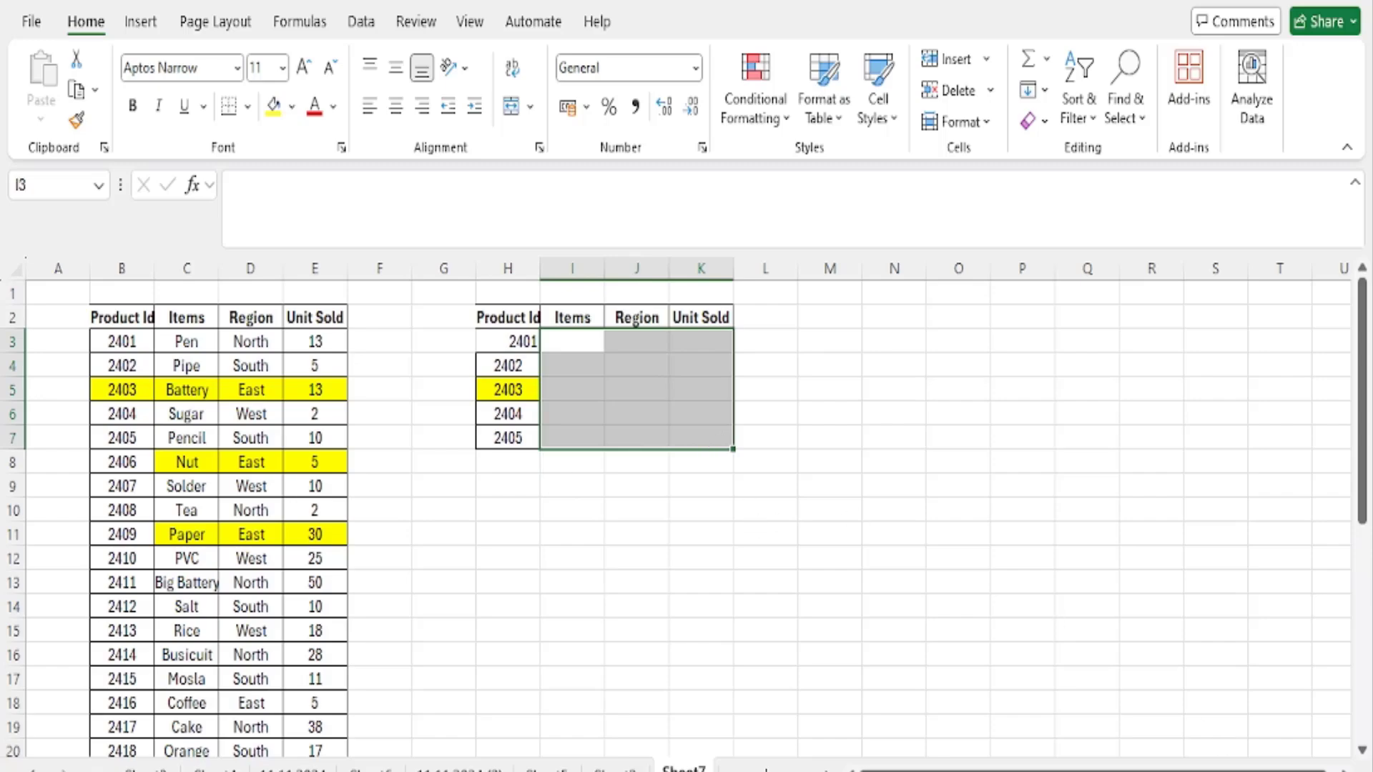
- Center the Product Id in H3 horizontally to match the cells below it
{"action": "scroll", "coordinate": [679, 508], "scroll_direction": "up", "scroll_amount": 3}
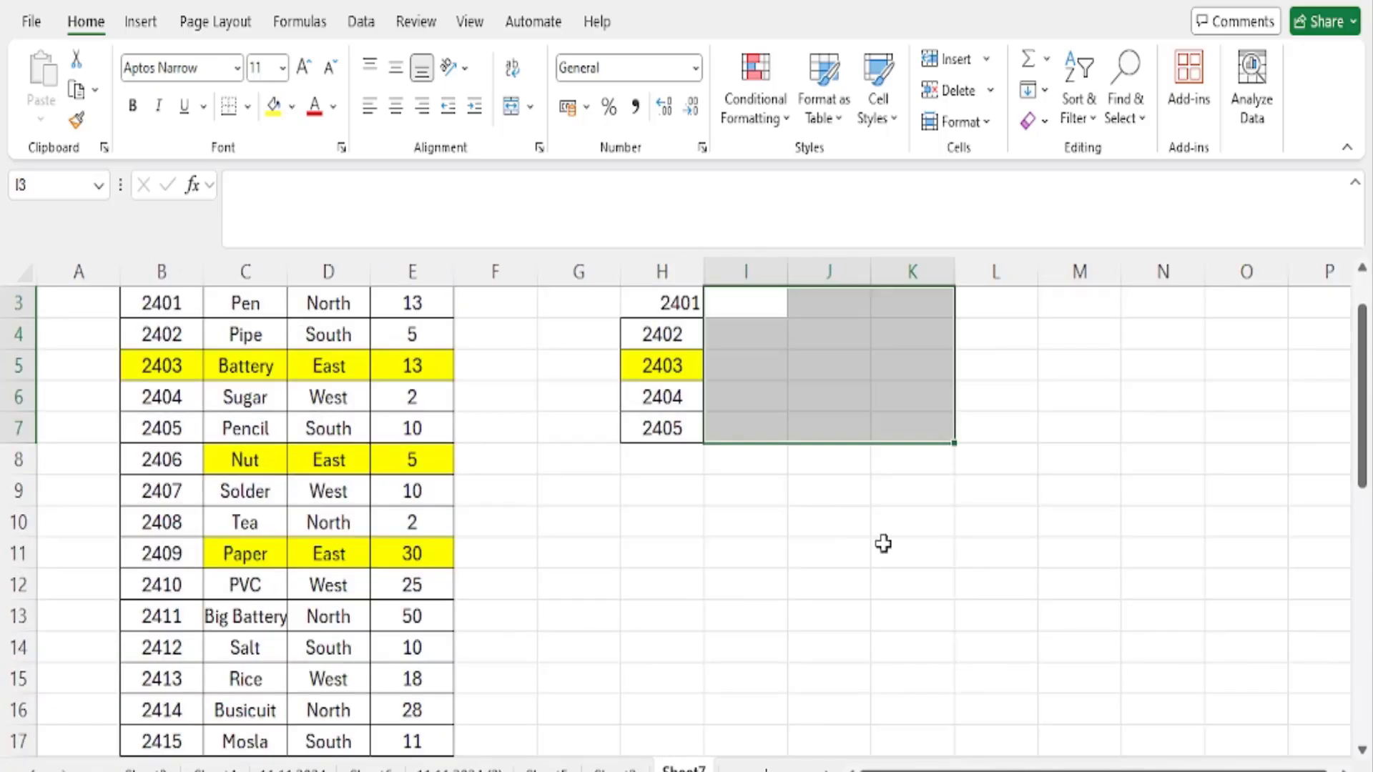
{"action": "scroll", "coordinate": [715, 512], "scroll_direction": "up", "scroll_amount": 1}
{"action": "left_click", "coordinate": [662, 366]}
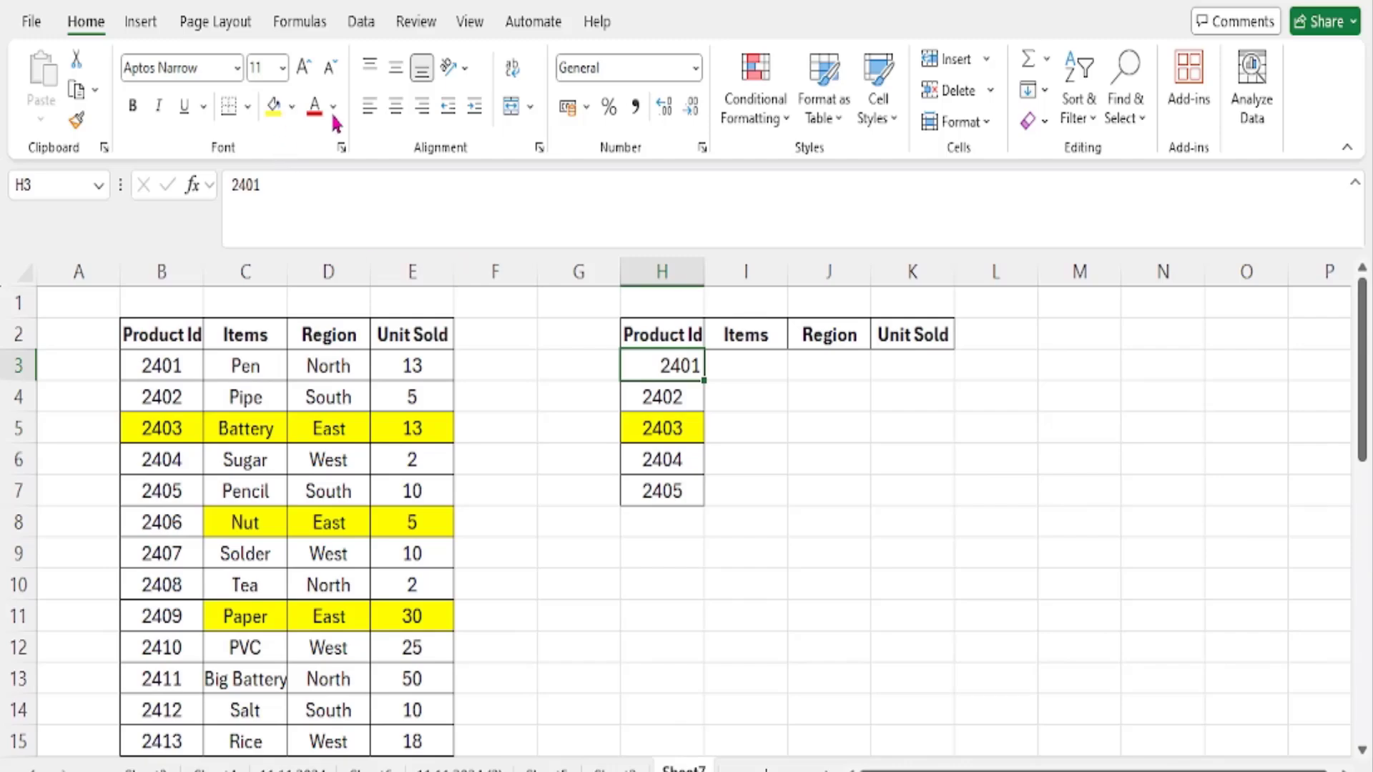
{"action": "left_click", "coordinate": [396, 106]}
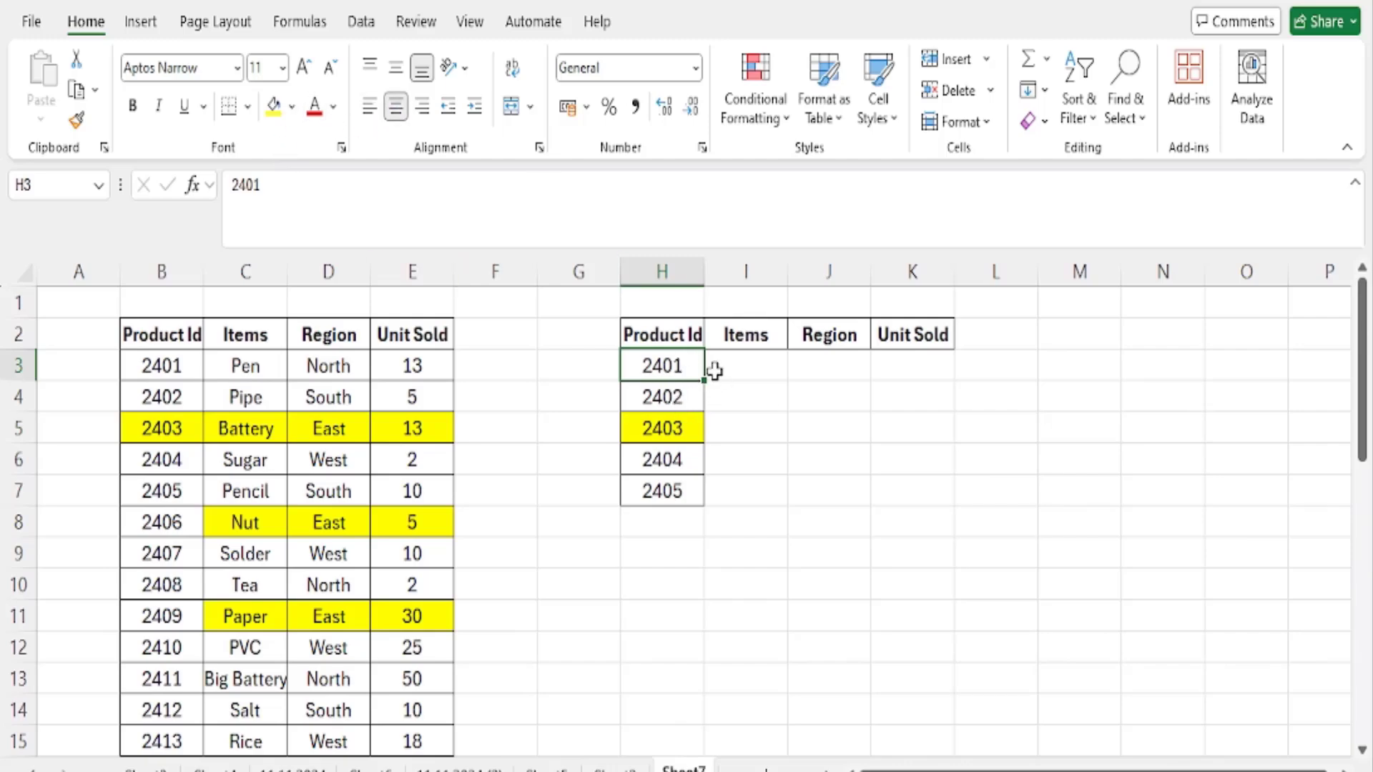
- Start a VLOOKUP formula in I3 with the column-locked reference $H3 as the lookup value
{"action": "left_click_drag", "start_coordinate": [737, 365], "coordinate": [890, 371]}
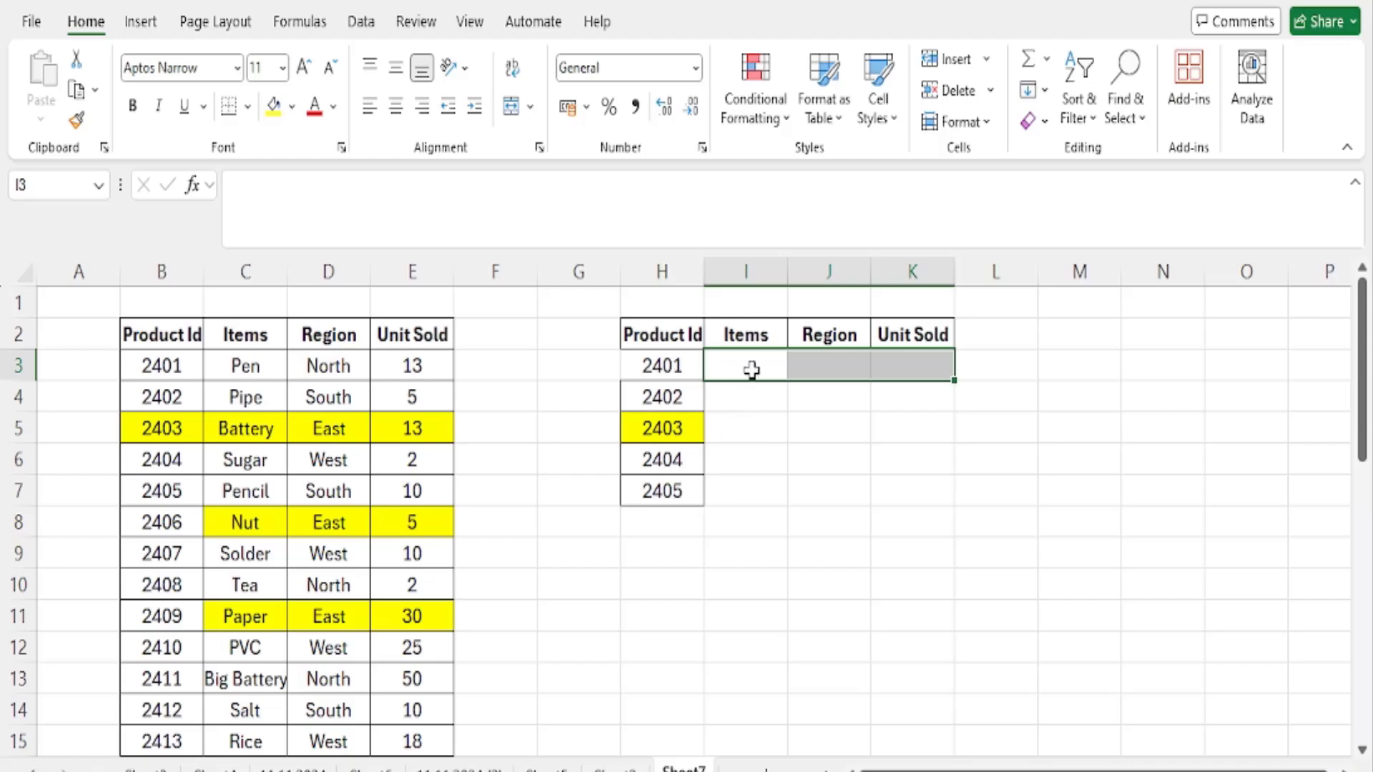
{"action": "left_click", "coordinate": [751, 366]}
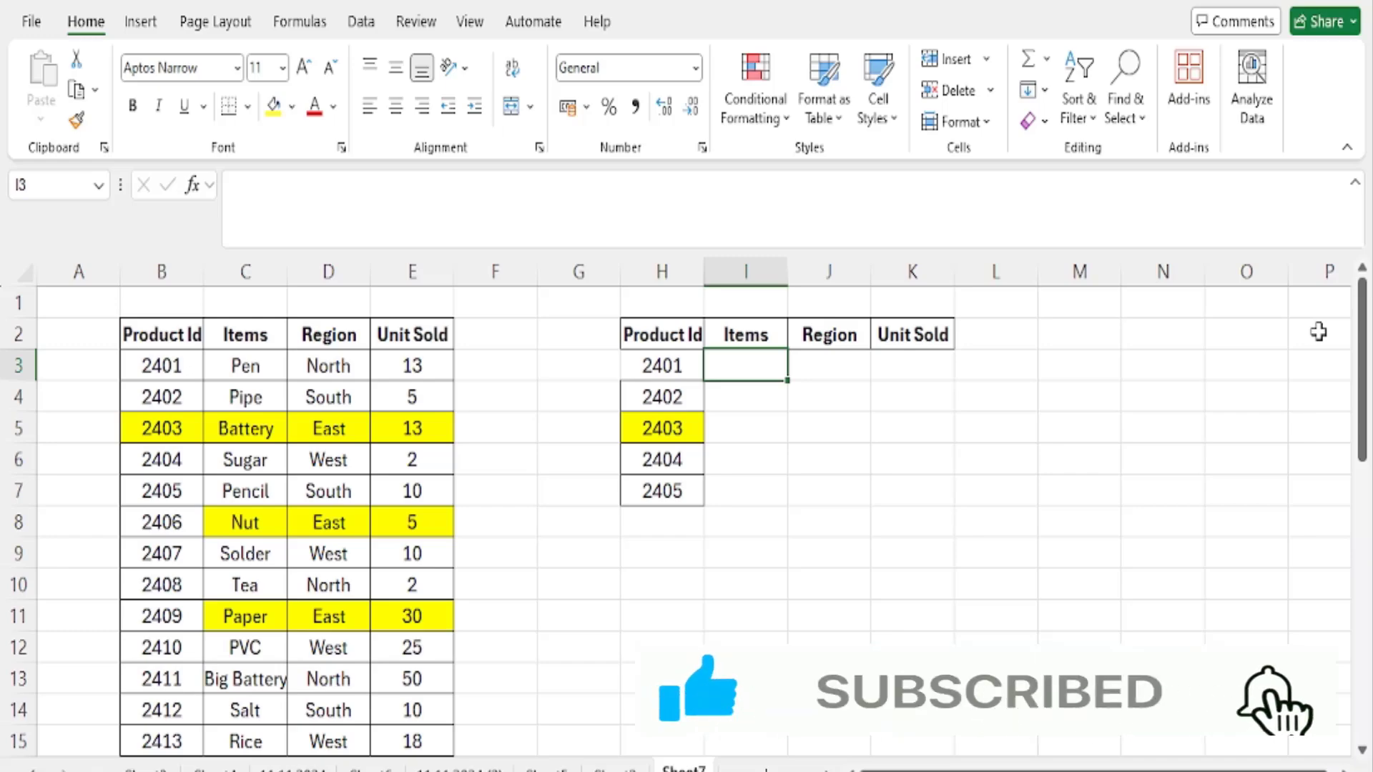
{"action": "type", "text": "="}
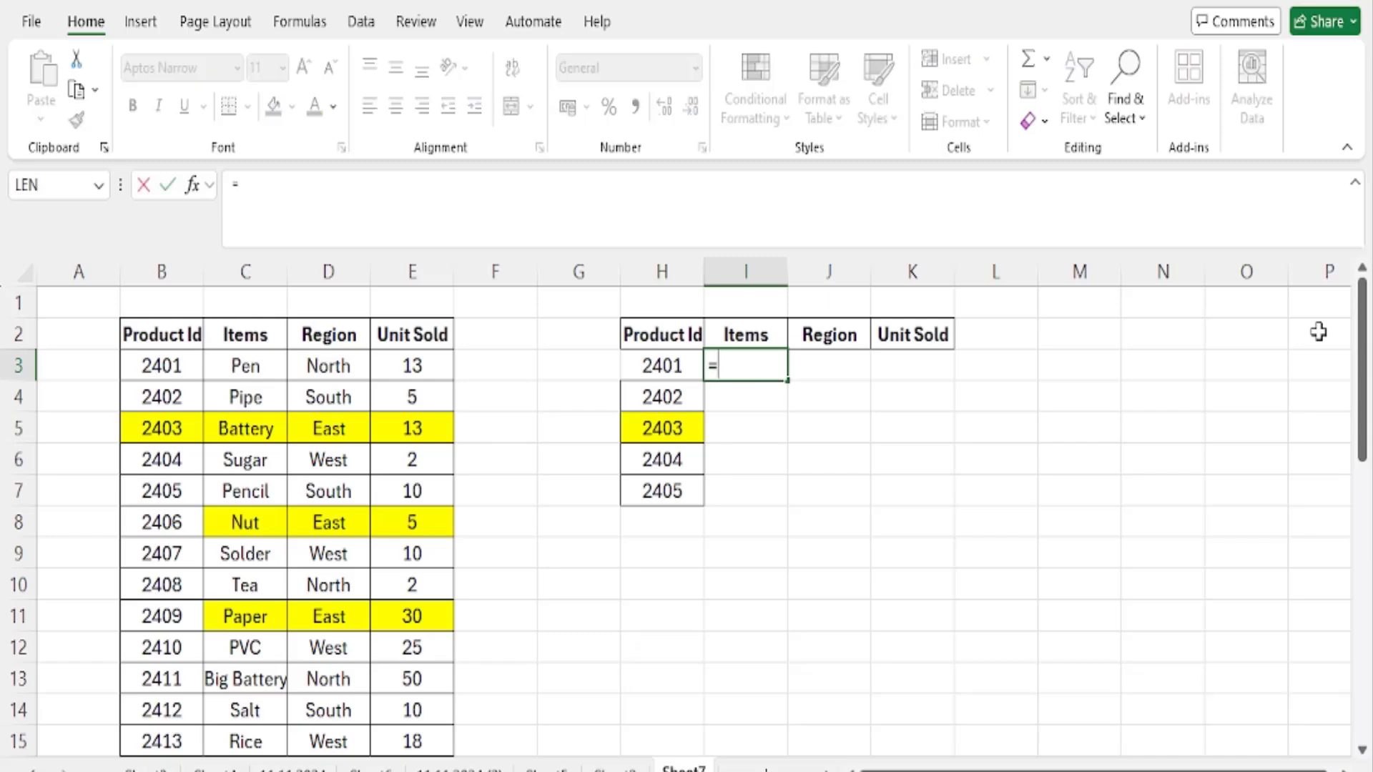
{"action": "type", "text": "VLOOKU"}
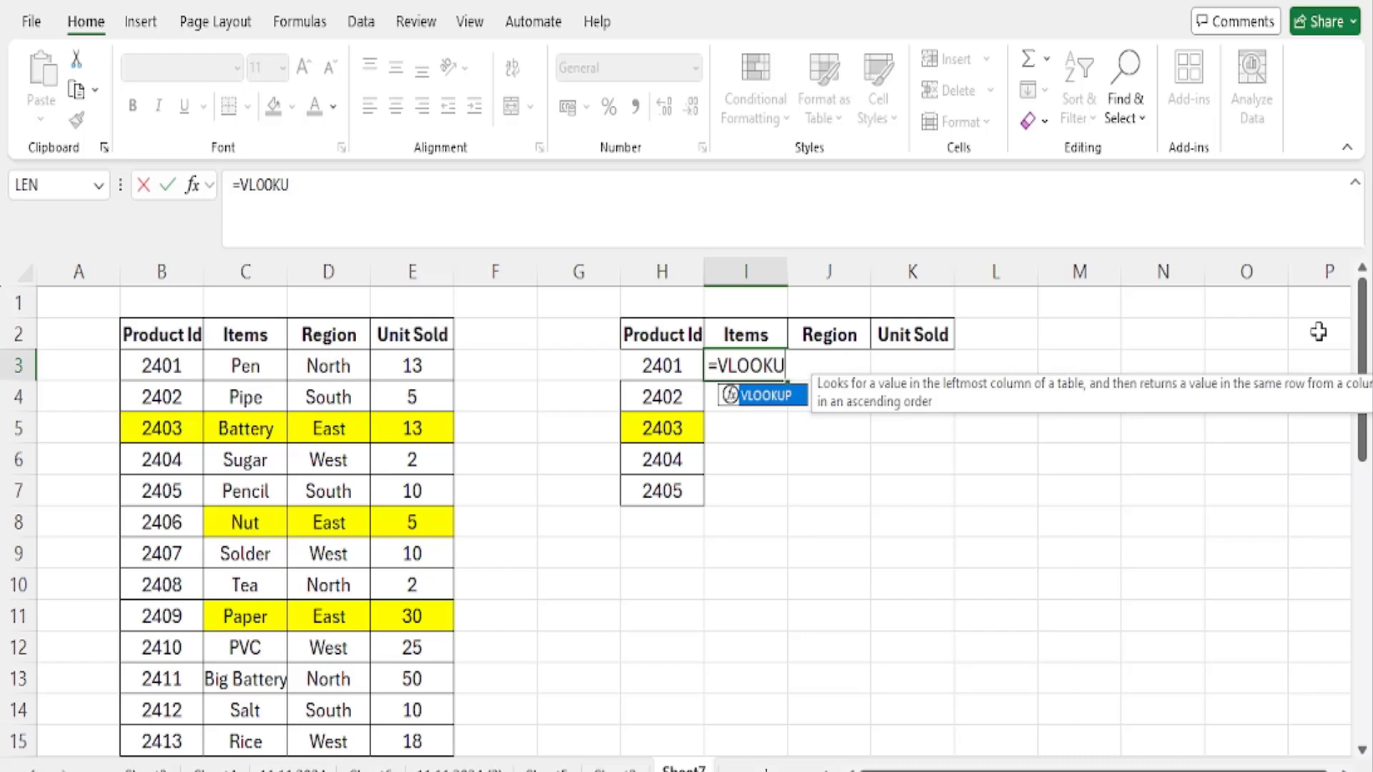
{"action": "type", "text": "P("}
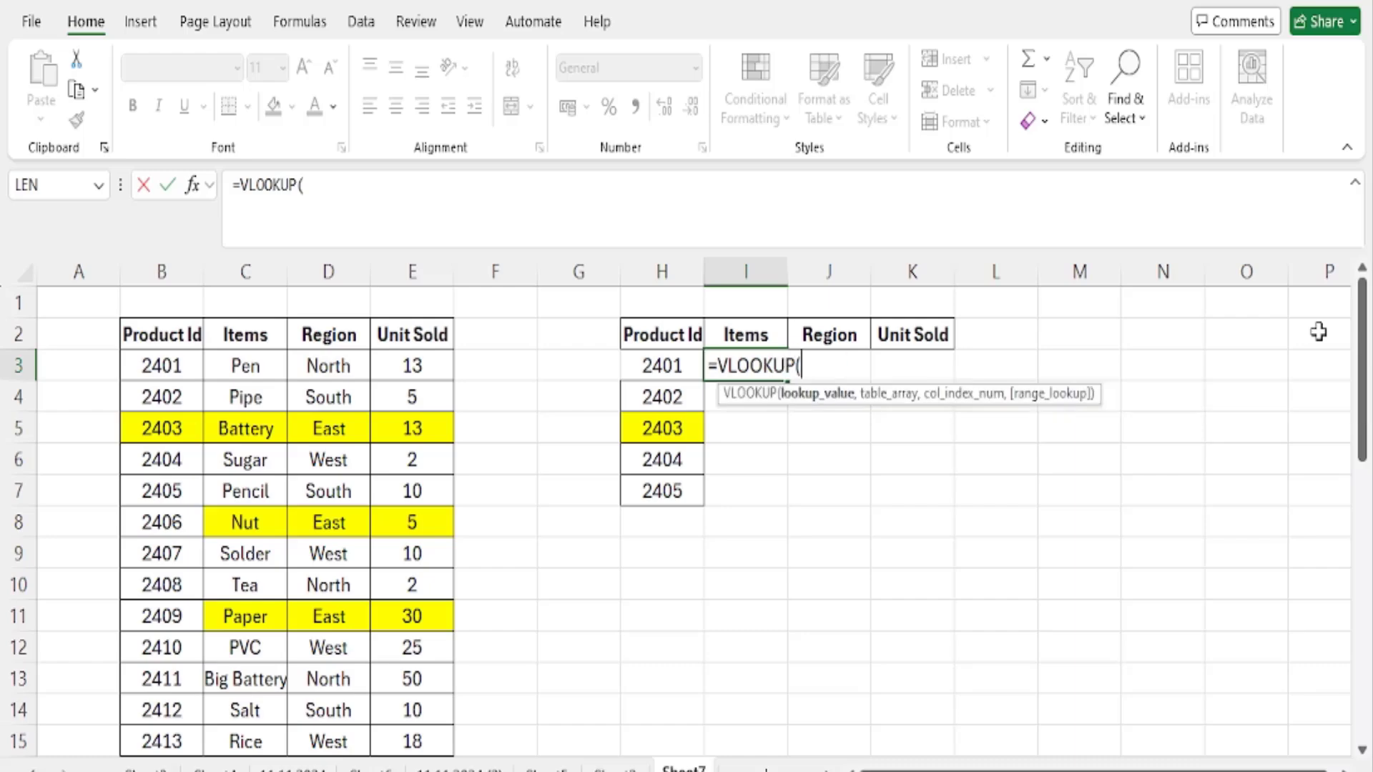
{"action": "left_click", "coordinate": [644, 365]}
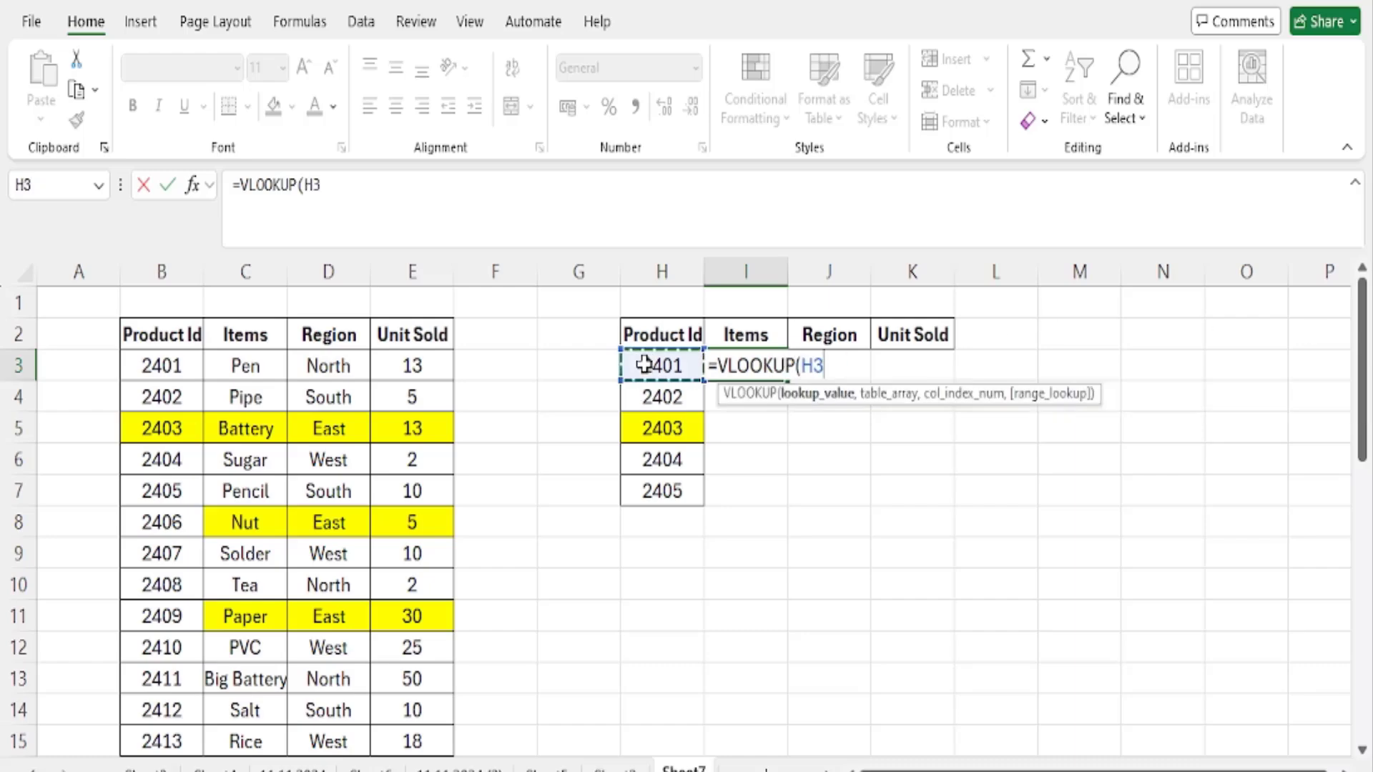
{"action": "left_click", "coordinate": [798, 367]}
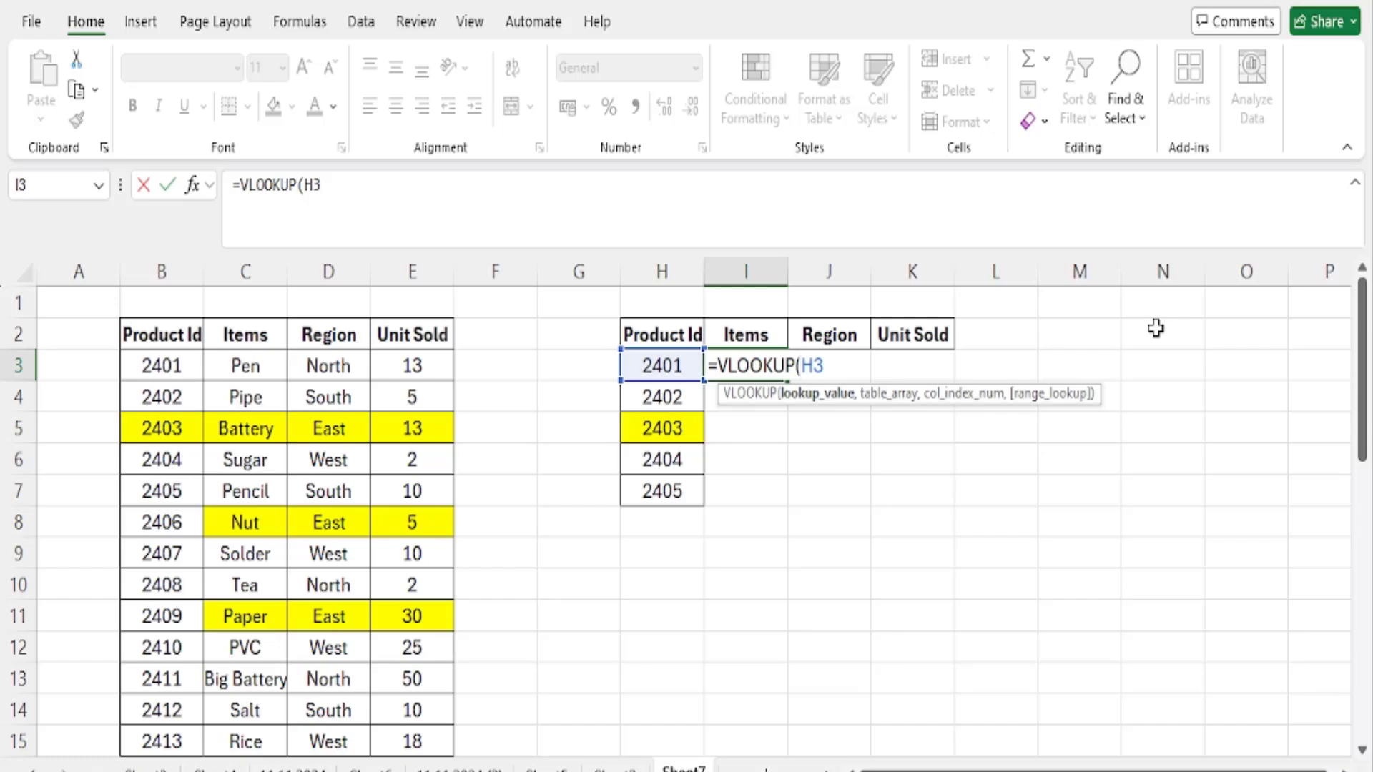
{"action": "type", "text": "4"}
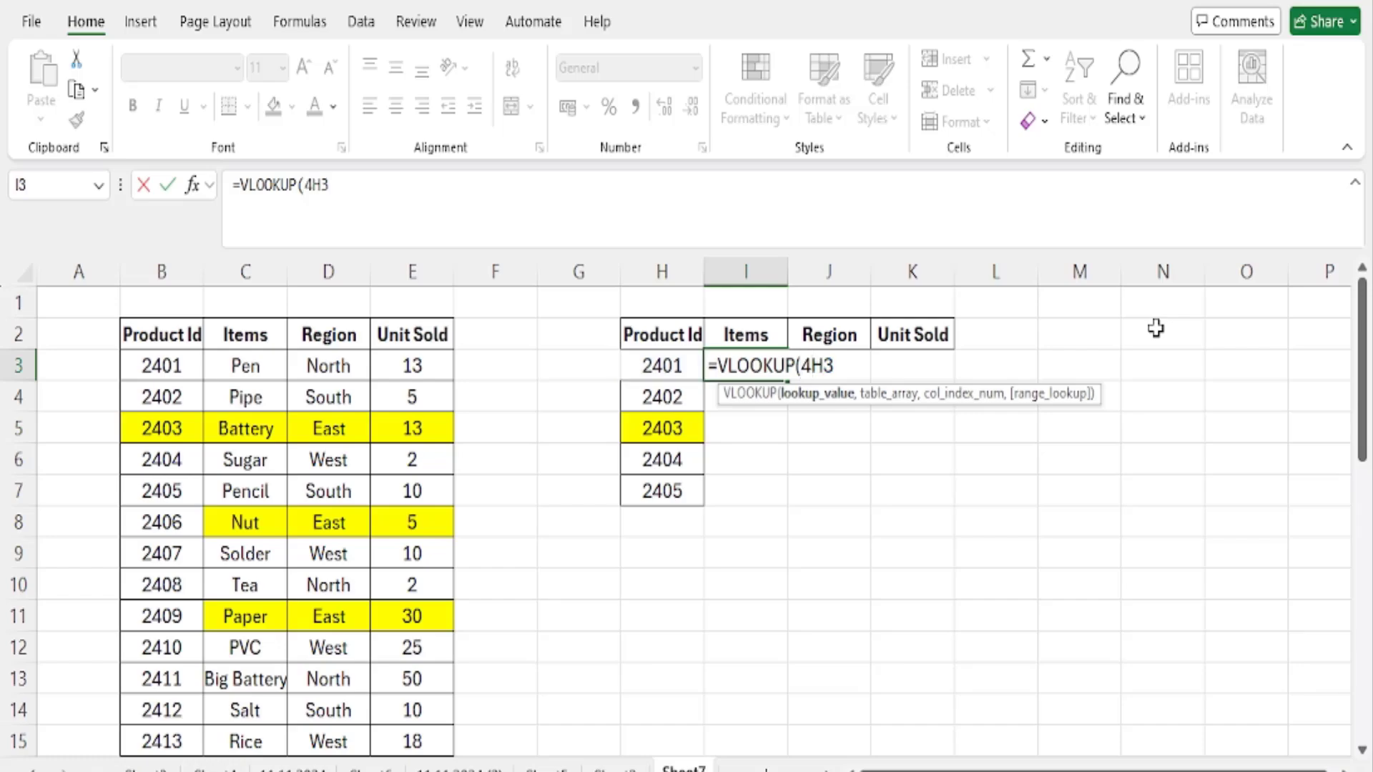
{"action": "key", "text": "BackSpace"}
{"action": "type", "text": "$"}
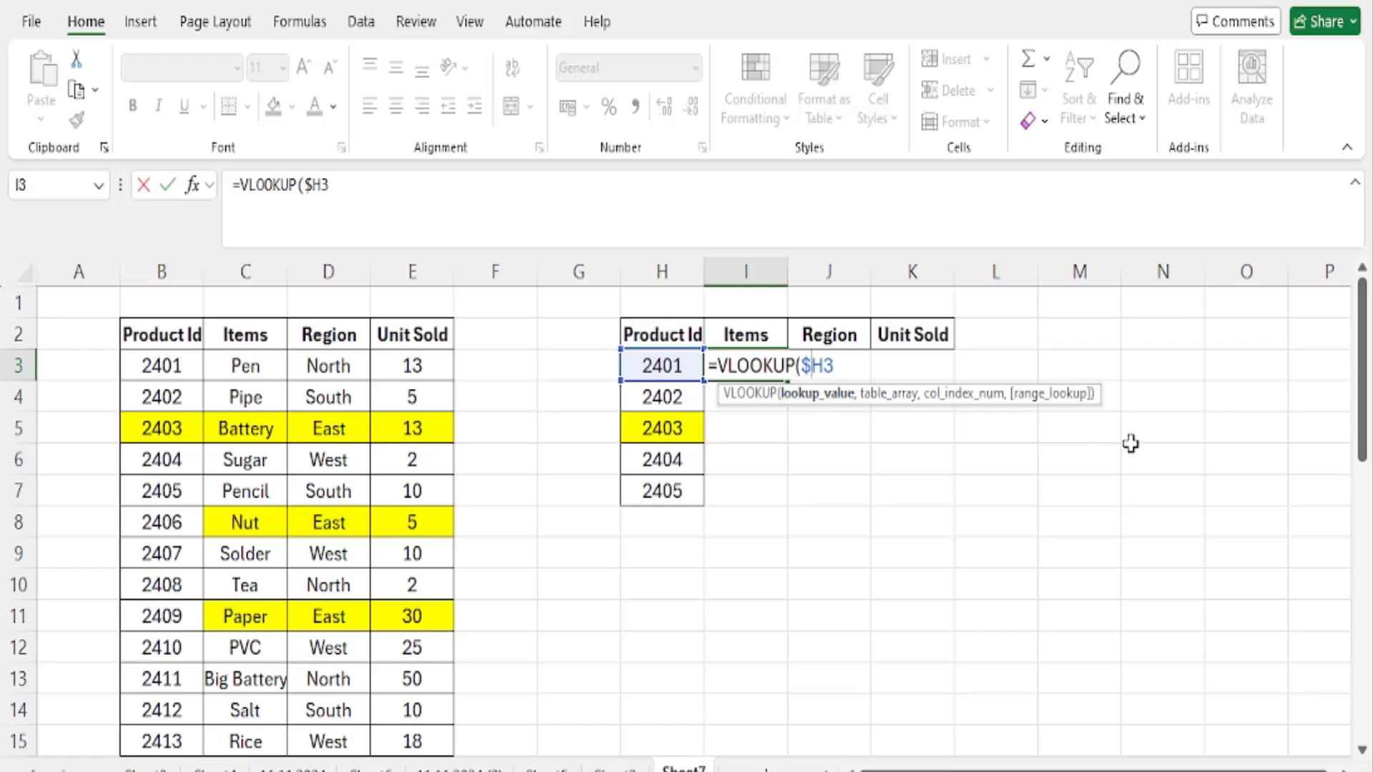
{"action": "left_click", "coordinate": [849, 369]}
{"action": "type", "text": ","}
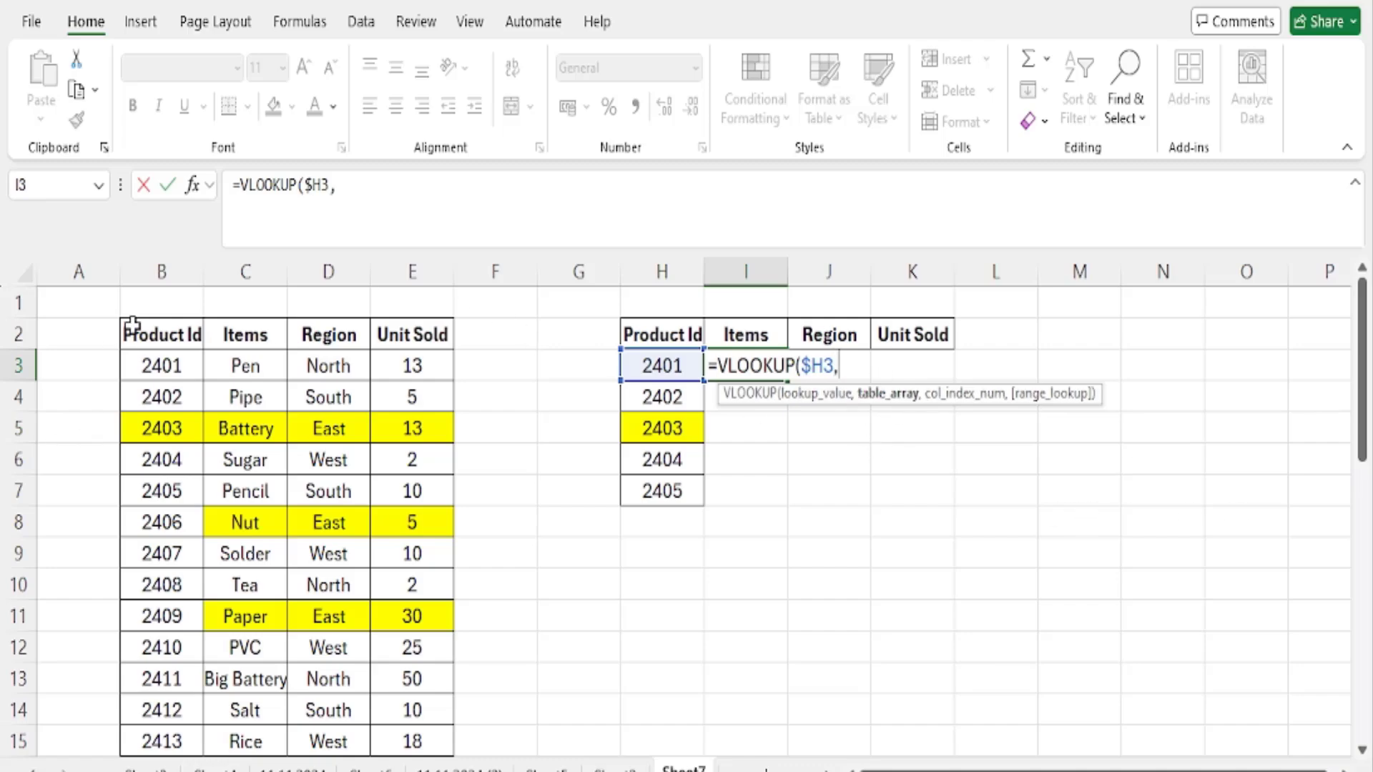
- Use the product data range as the formula's table array, with the absolute reference $B$2:$E$35
{"action": "left_click_drag", "start_coordinate": [144, 325], "coordinate": [444, 526]}
{"action": "scroll", "coordinate": [1014, 561], "scroll_direction": "up", "scroll_amount": 9}
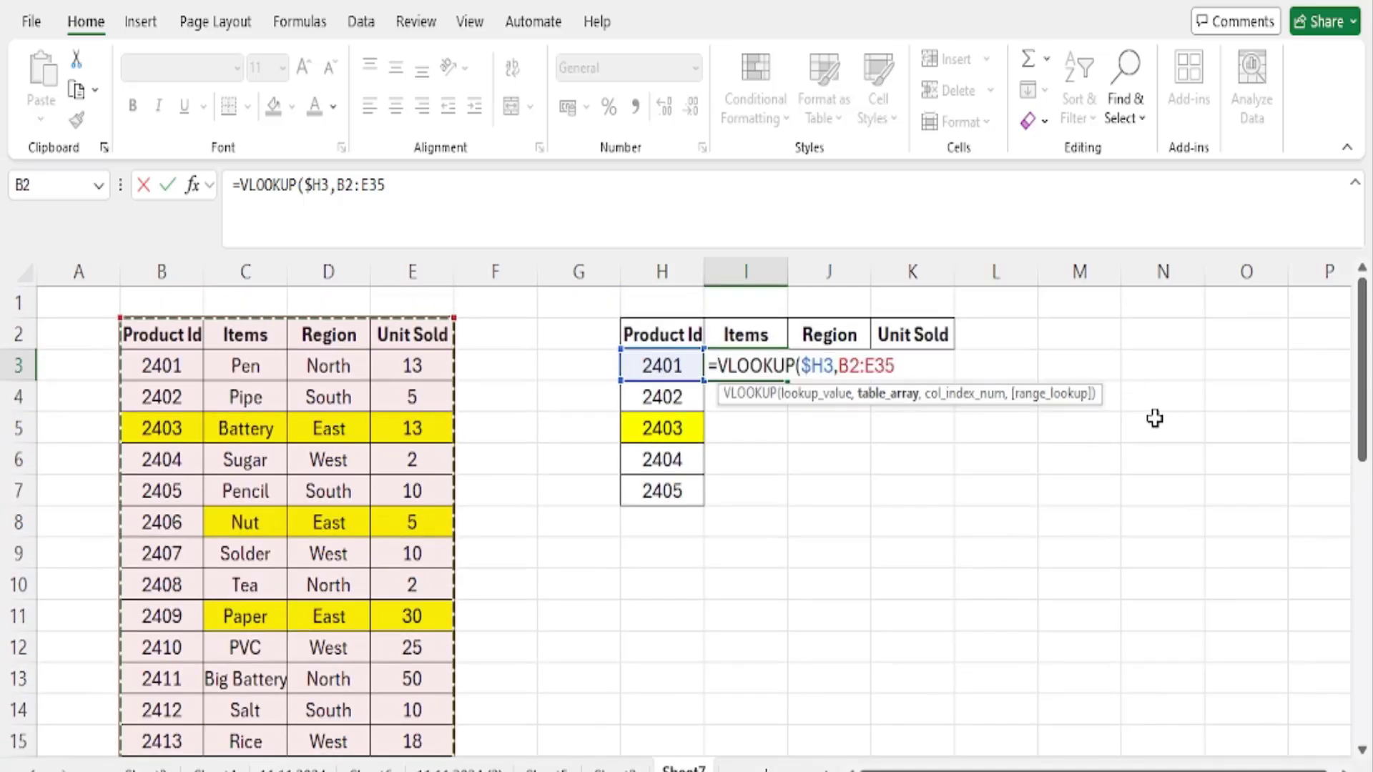
{"action": "left_click", "coordinate": [849, 361]}
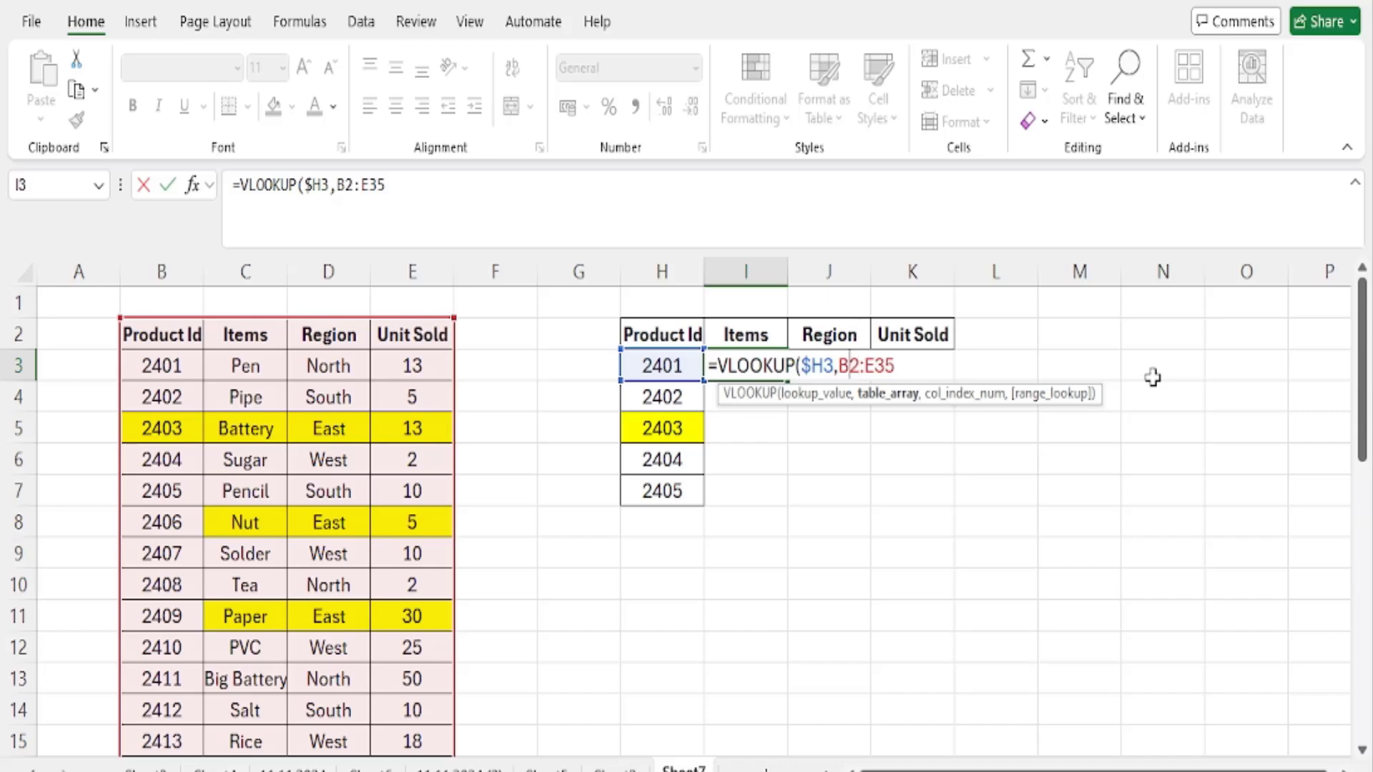
{"action": "key", "text": "F4"}
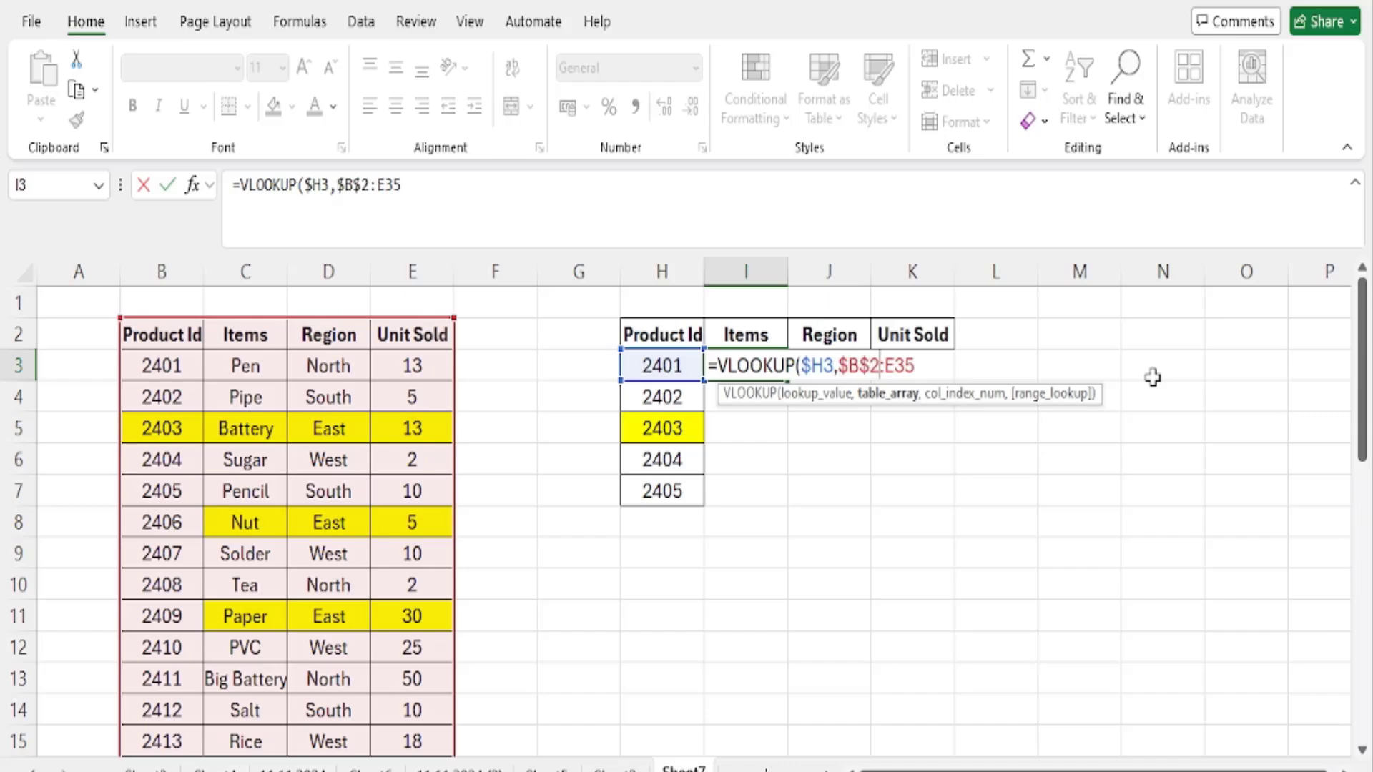
{"action": "key", "text": "F4"}
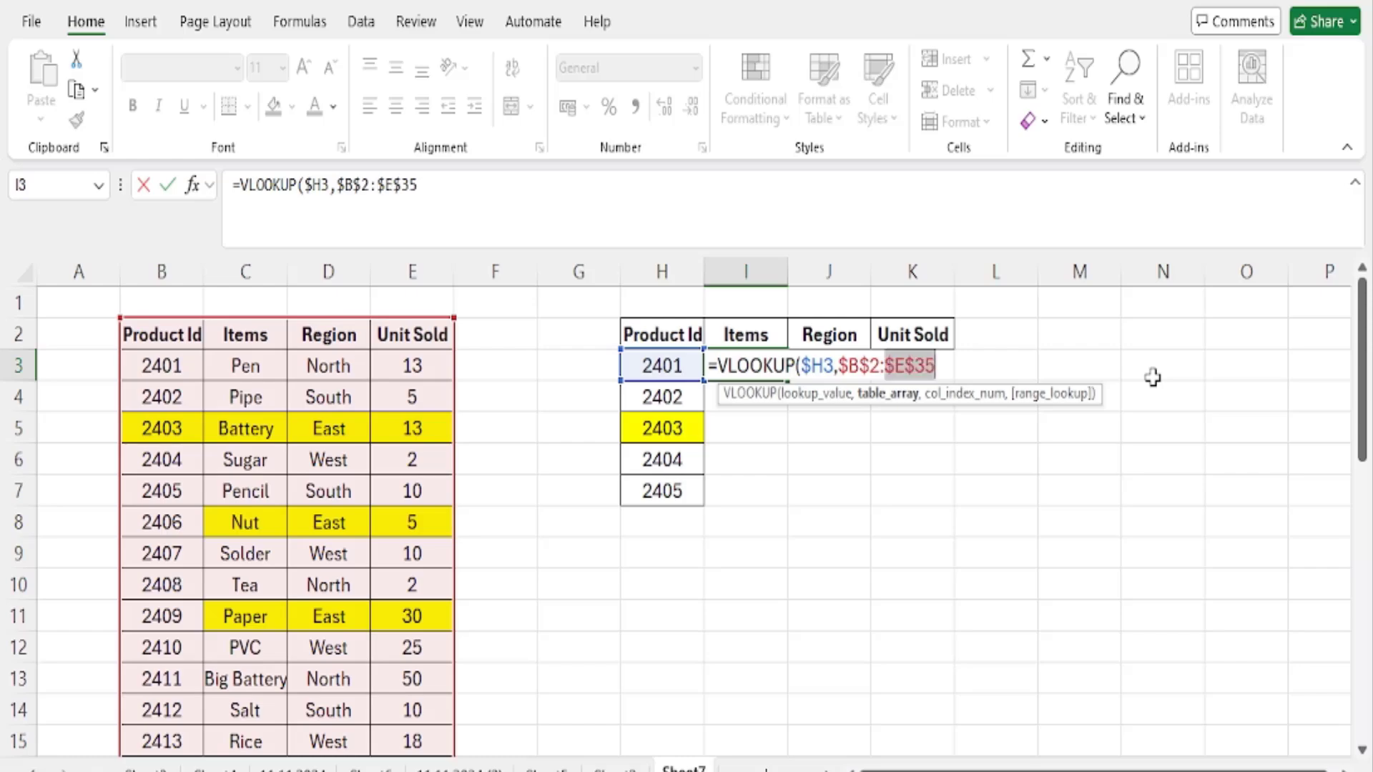
- Add COLUMNS($H$1:I1) as the column index argument of the VLOOKUP in I3, with only the range's first reference locked
{"action": "type", "text": ","}
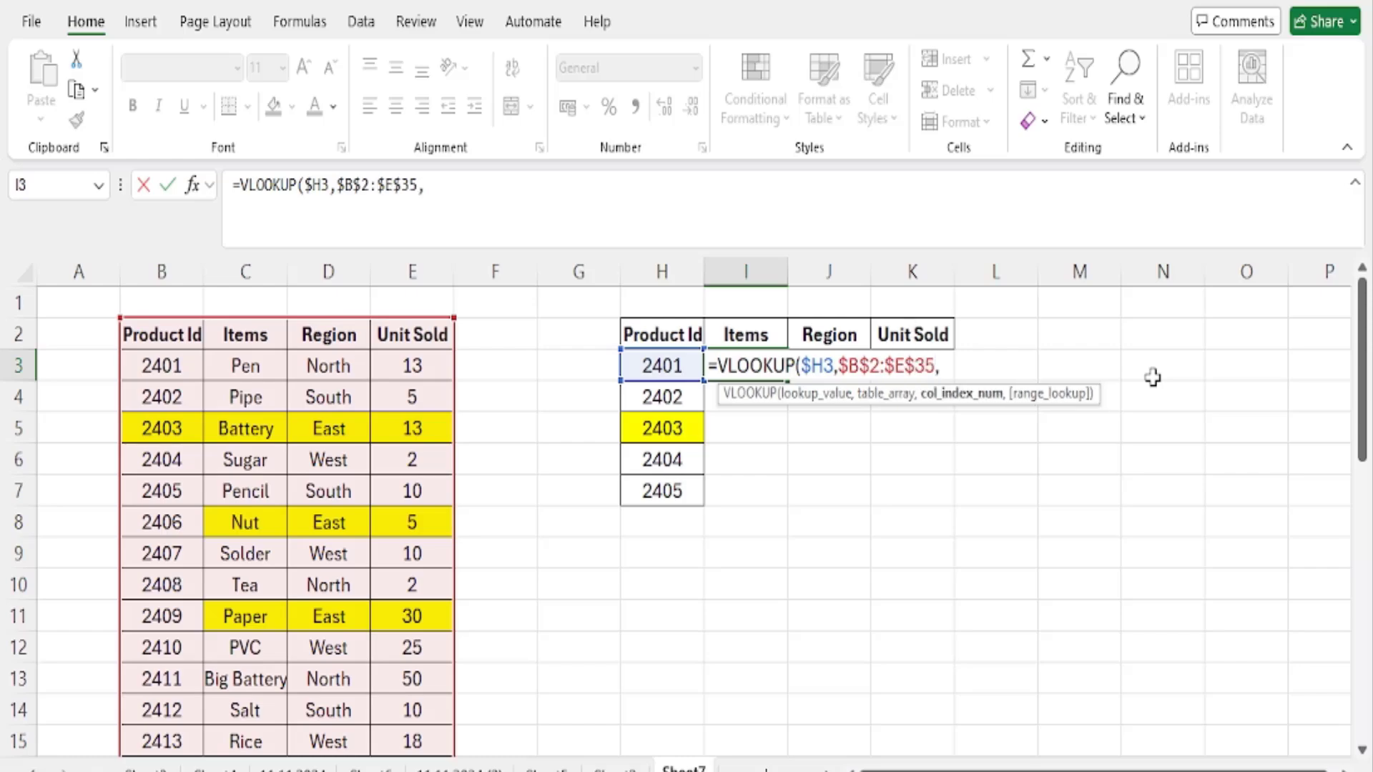
{"action": "type", "text": "C"}
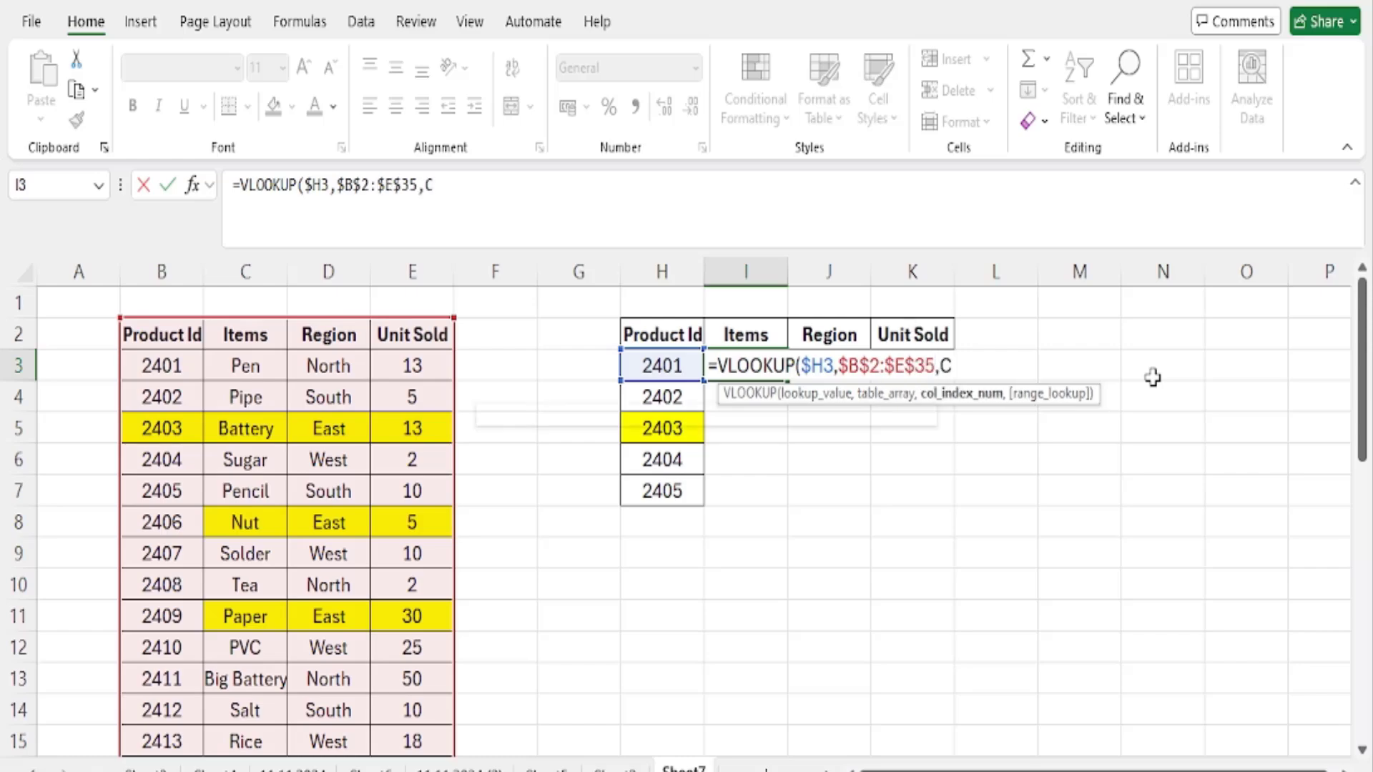
{"action": "type", "text": "OLUMNS"}
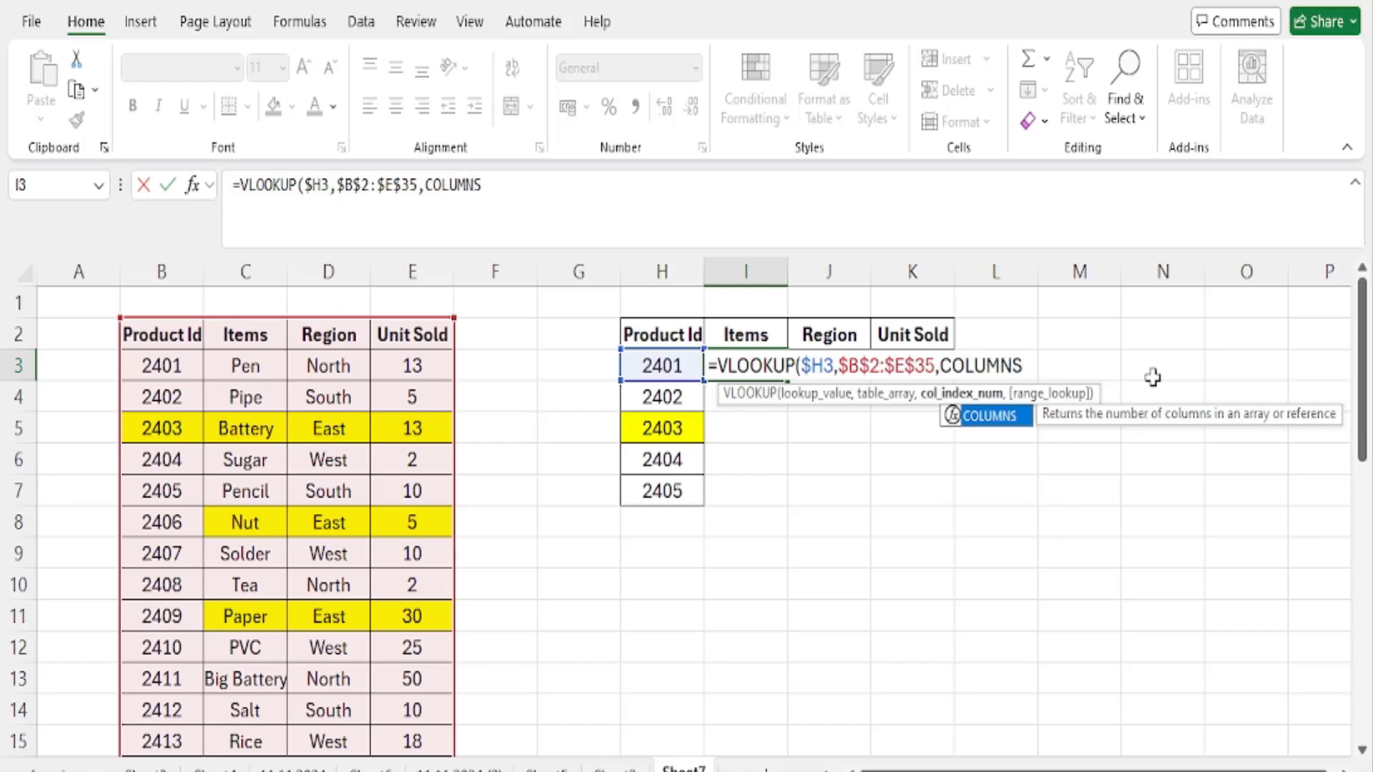
{"action": "type", "text": "("}
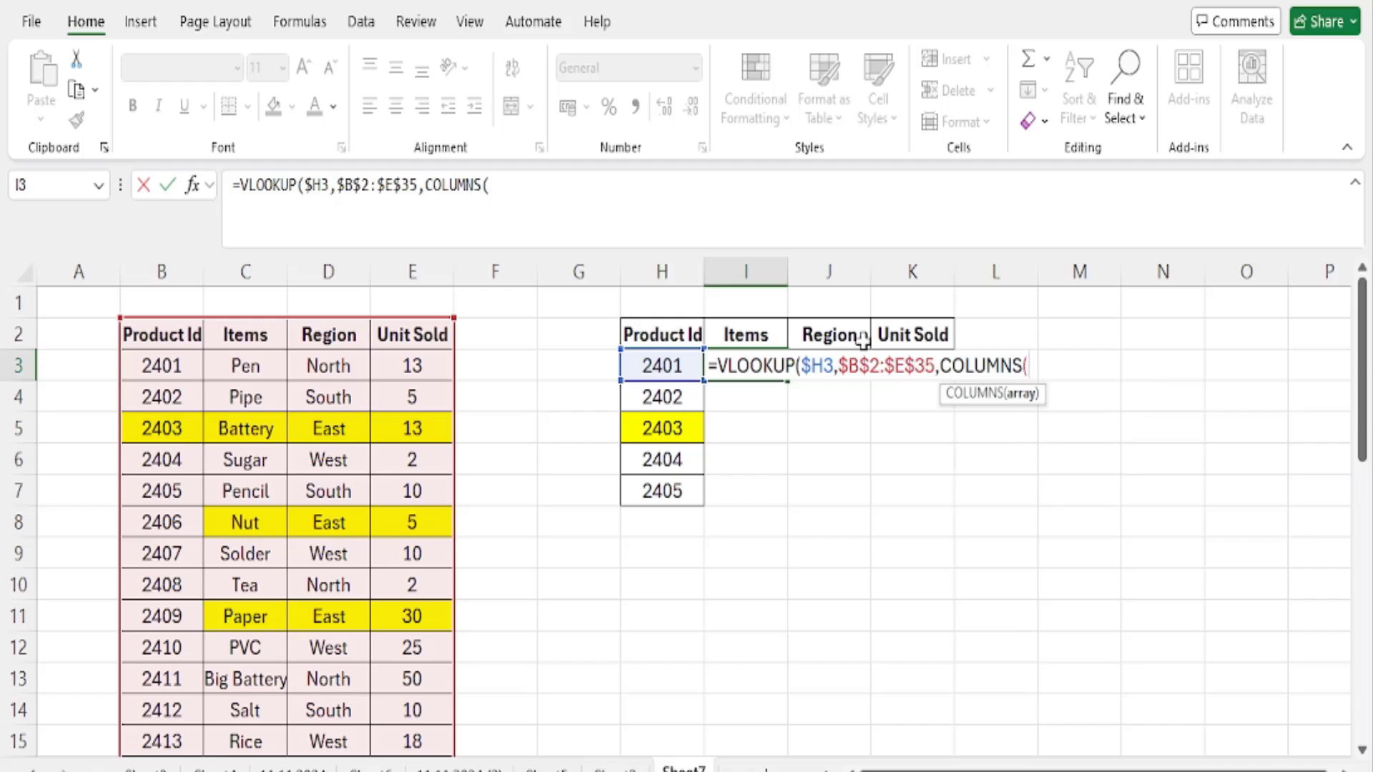
{"action": "left_click_drag", "start_coordinate": [662, 301], "coordinate": [764, 304]}
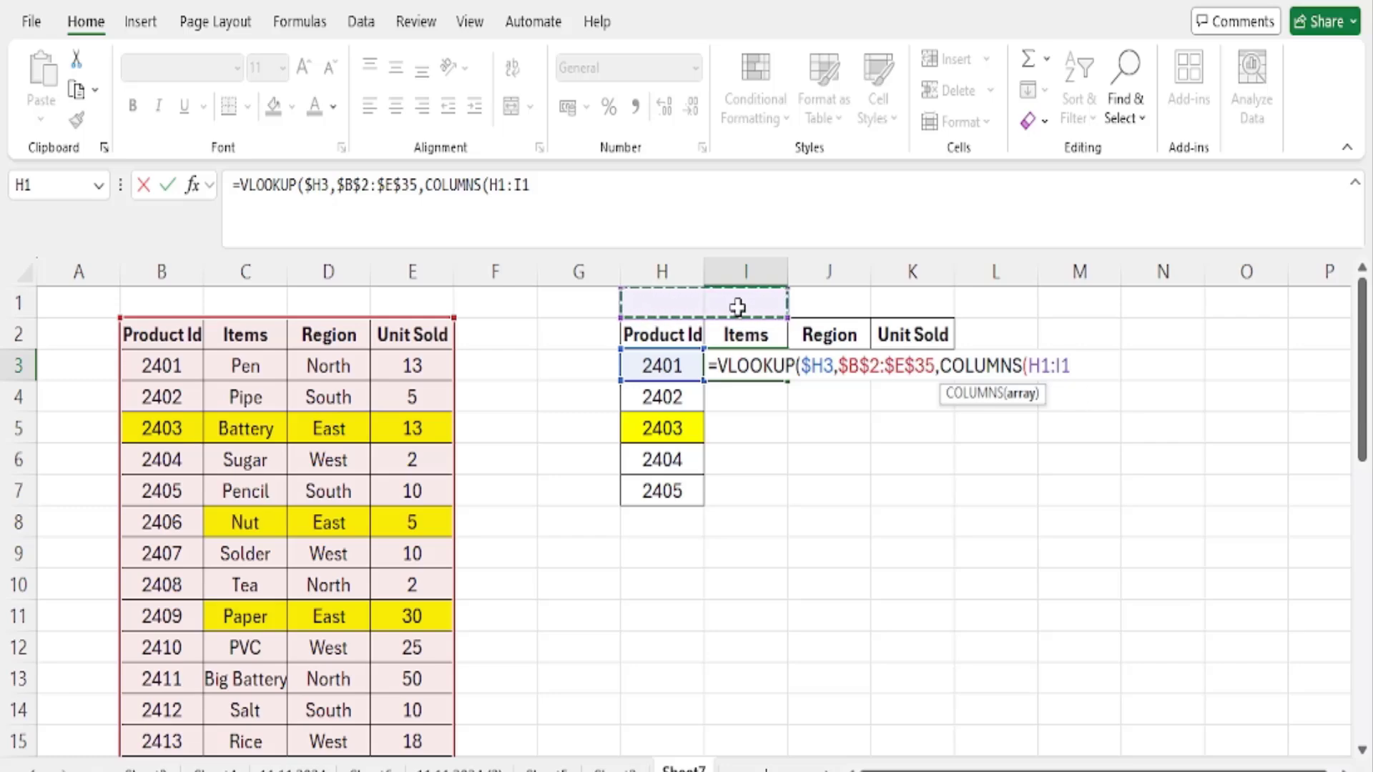
{"action": "left_click", "coordinate": [1040, 373]}
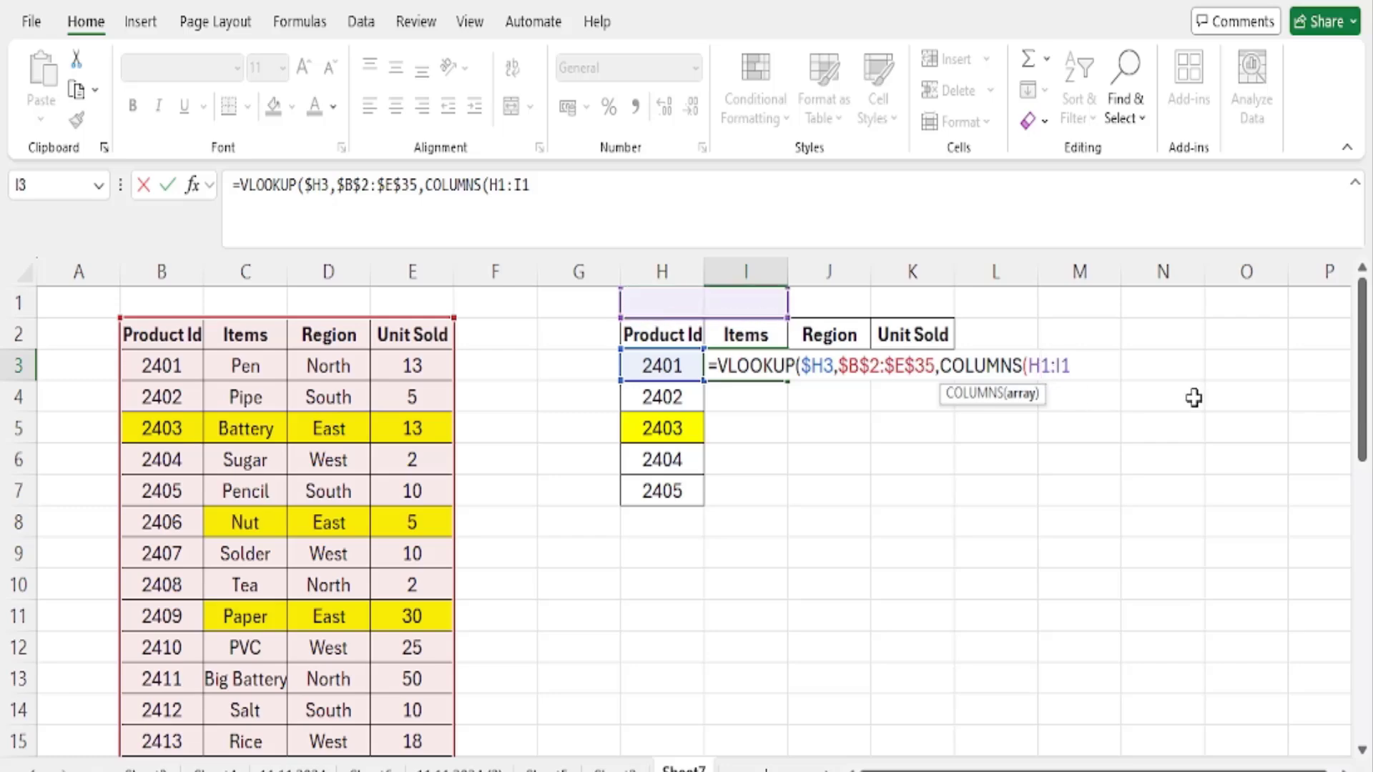
{"action": "key", "text": "F4"}
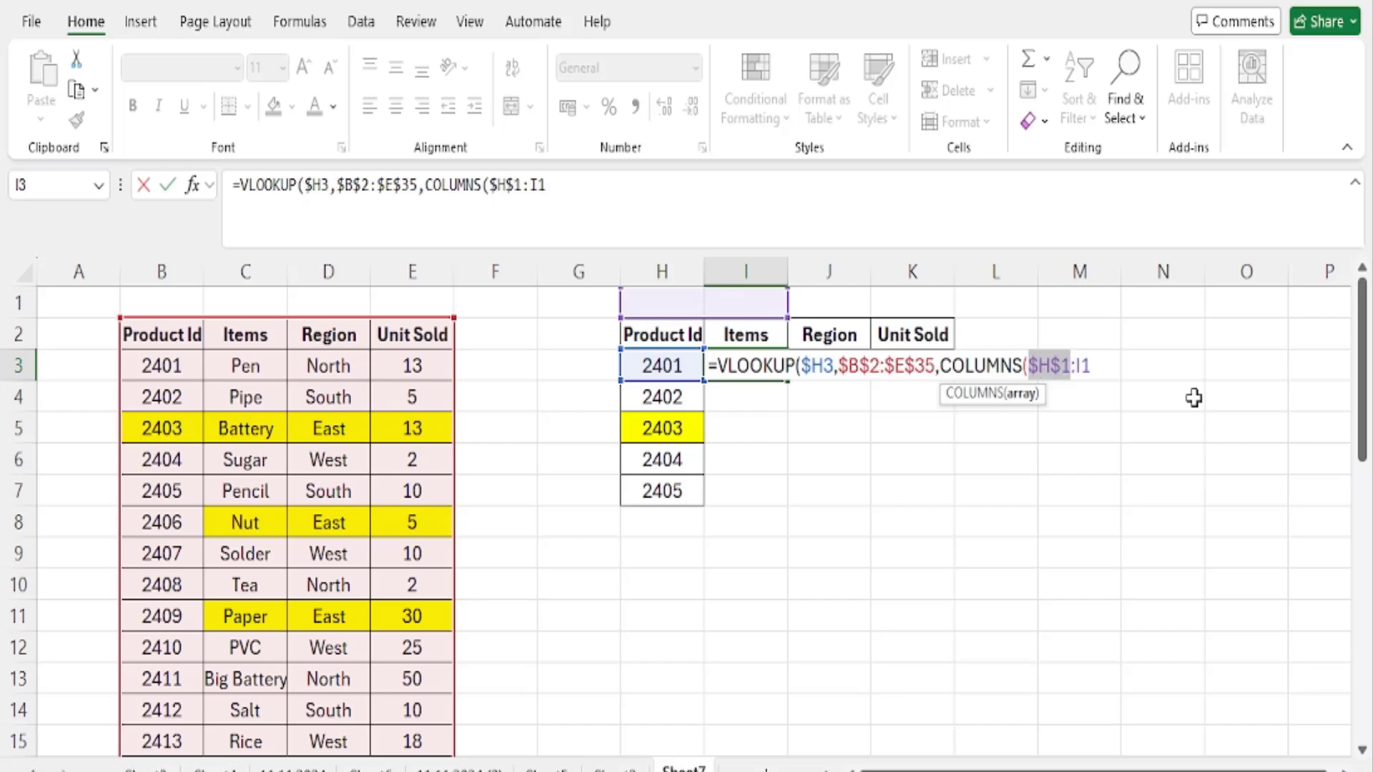
{"action": "left_click", "coordinate": [1101, 366]}
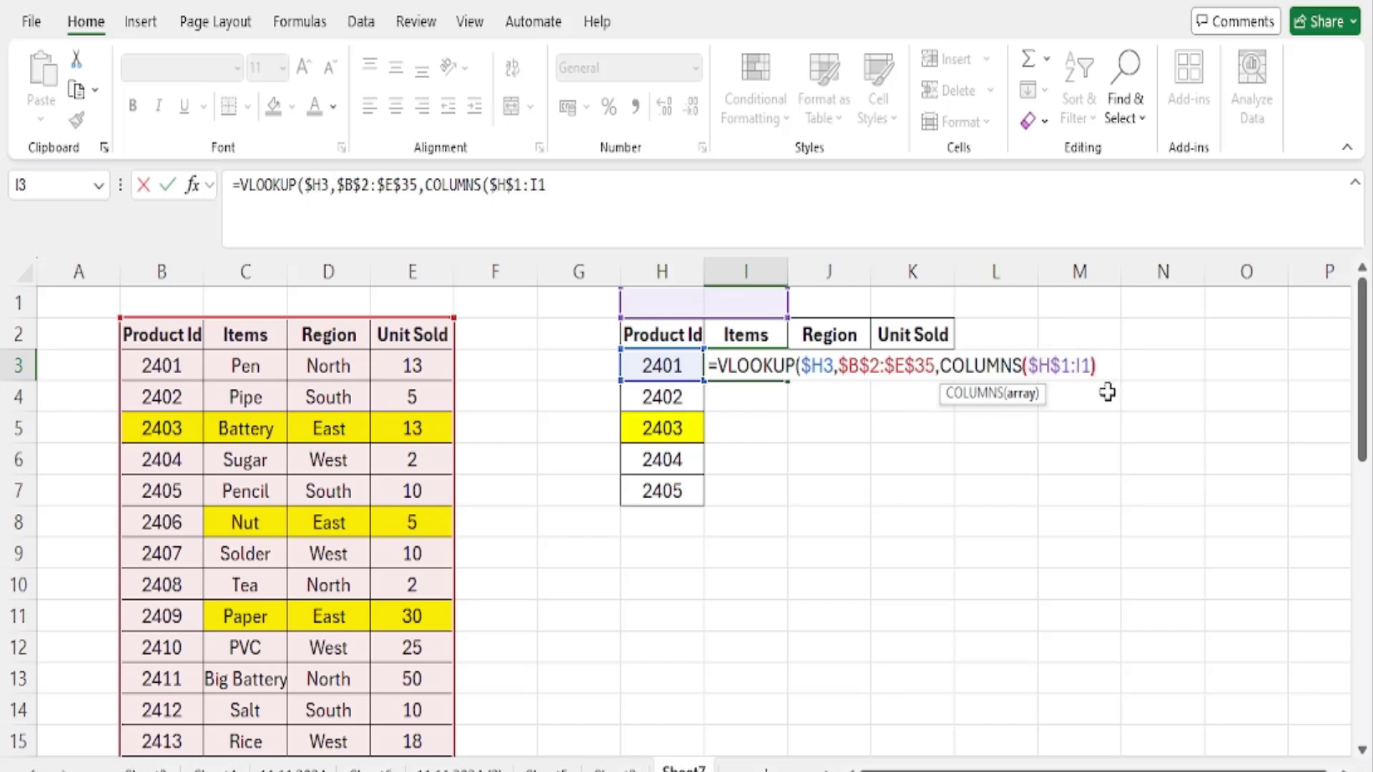
{"action": "type", "text": ")"}
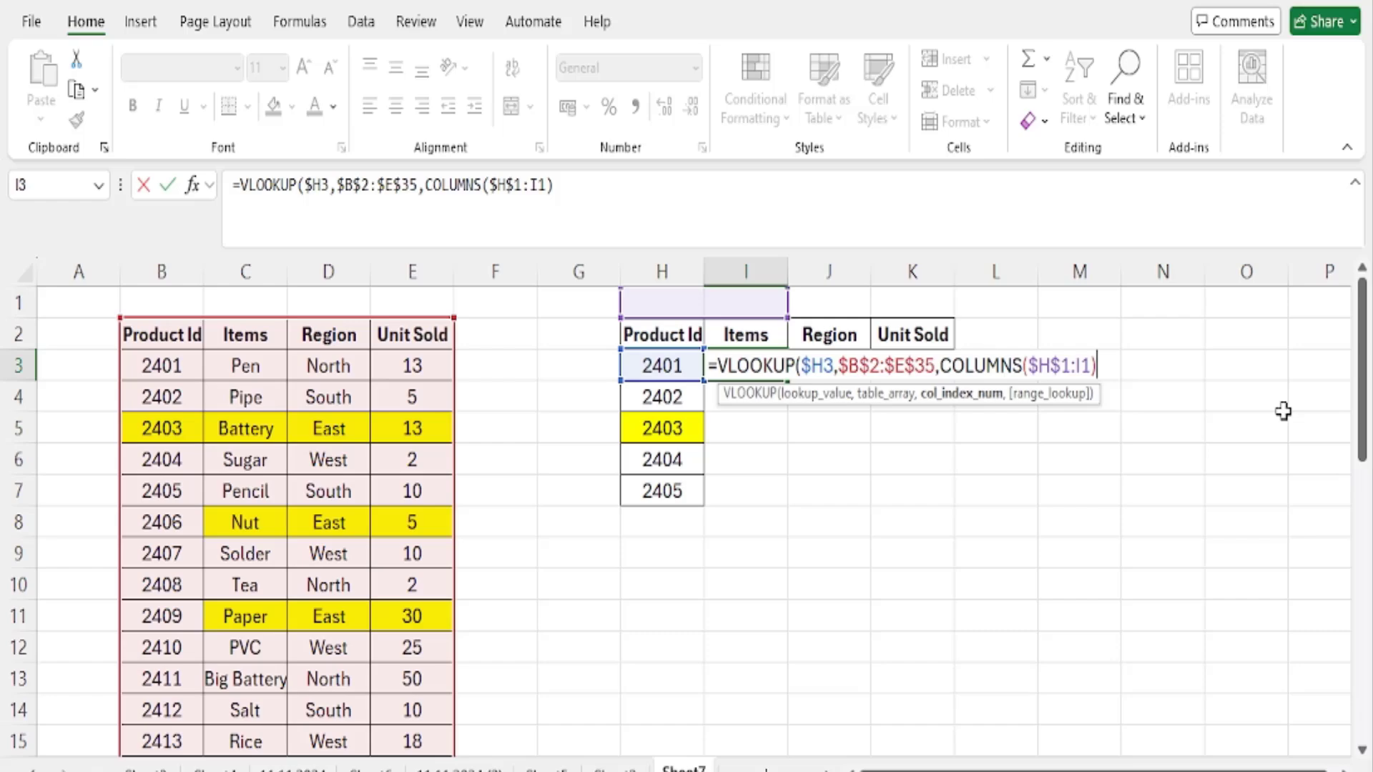
- Finish the VLOOKUP formula in I3 with 0 as the range lookup argument for an exact match
{"action": "type", "text": ",0"}
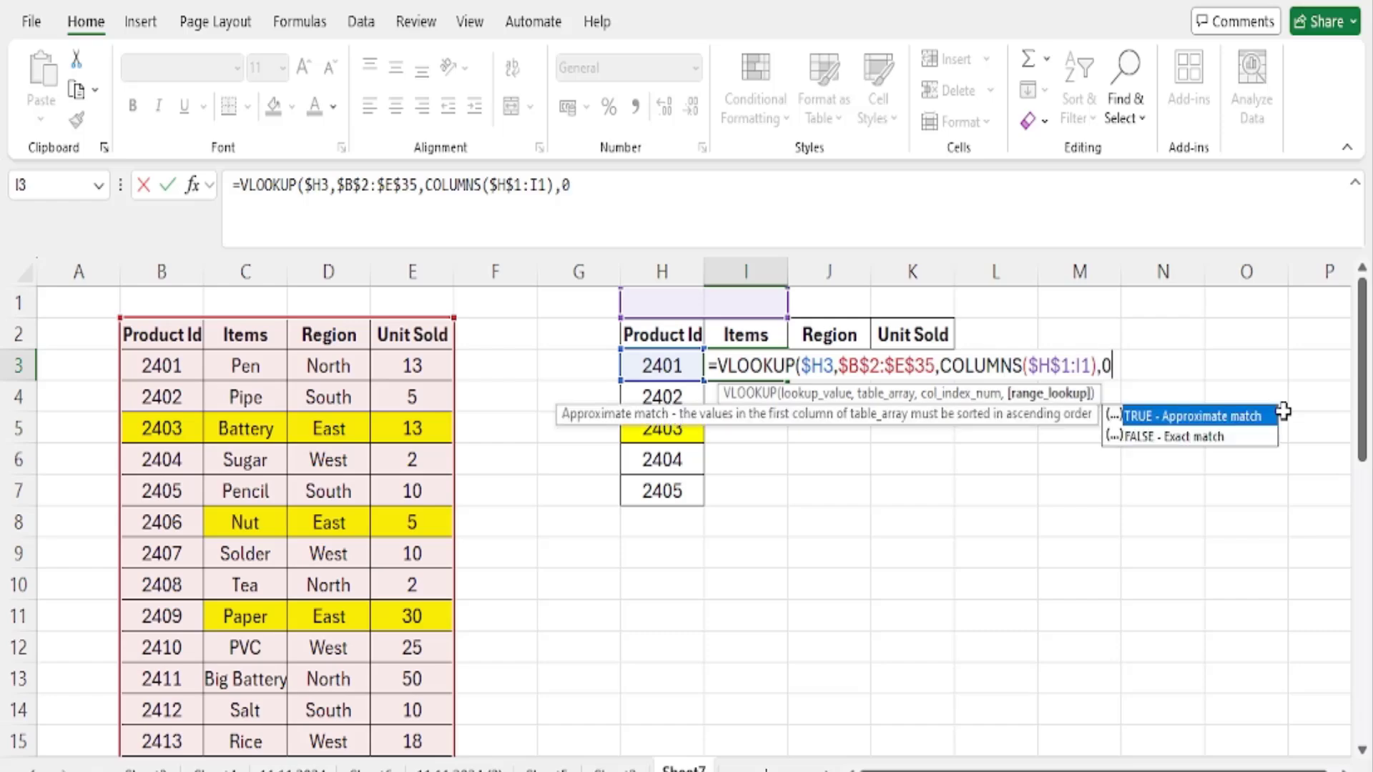
{"action": "type", "text": ")"}
{"action": "key", "text": "Return"}
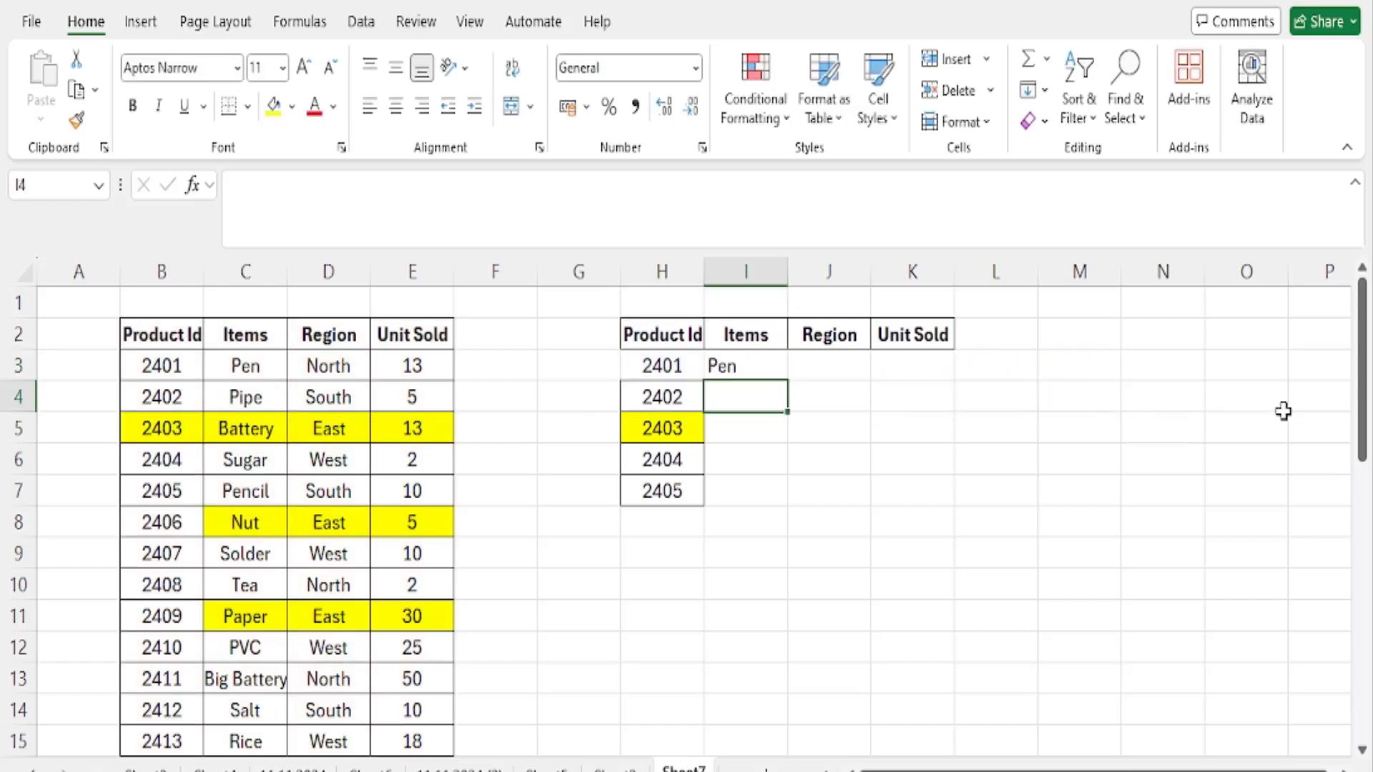
- Highlight the source row for Product Id 2401, B3:E3, with yellow fill
{"action": "left_click_drag", "start_coordinate": [185, 365], "coordinate": [437, 367]}
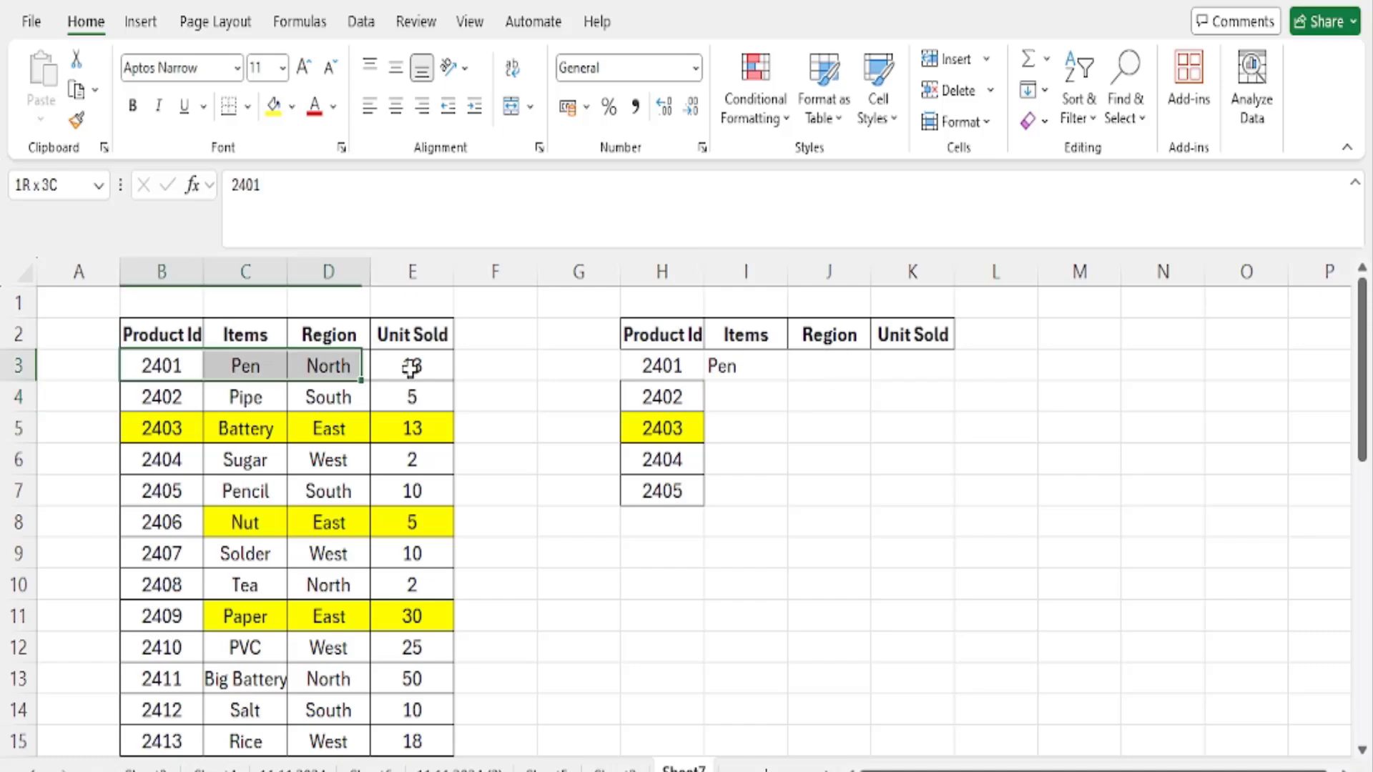
{"action": "left_click", "coordinate": [273, 105]}
- Fill the I3 formula across to K3 and center the results in I3:K3 horizontally
{"action": "left_click", "coordinate": [738, 367]}
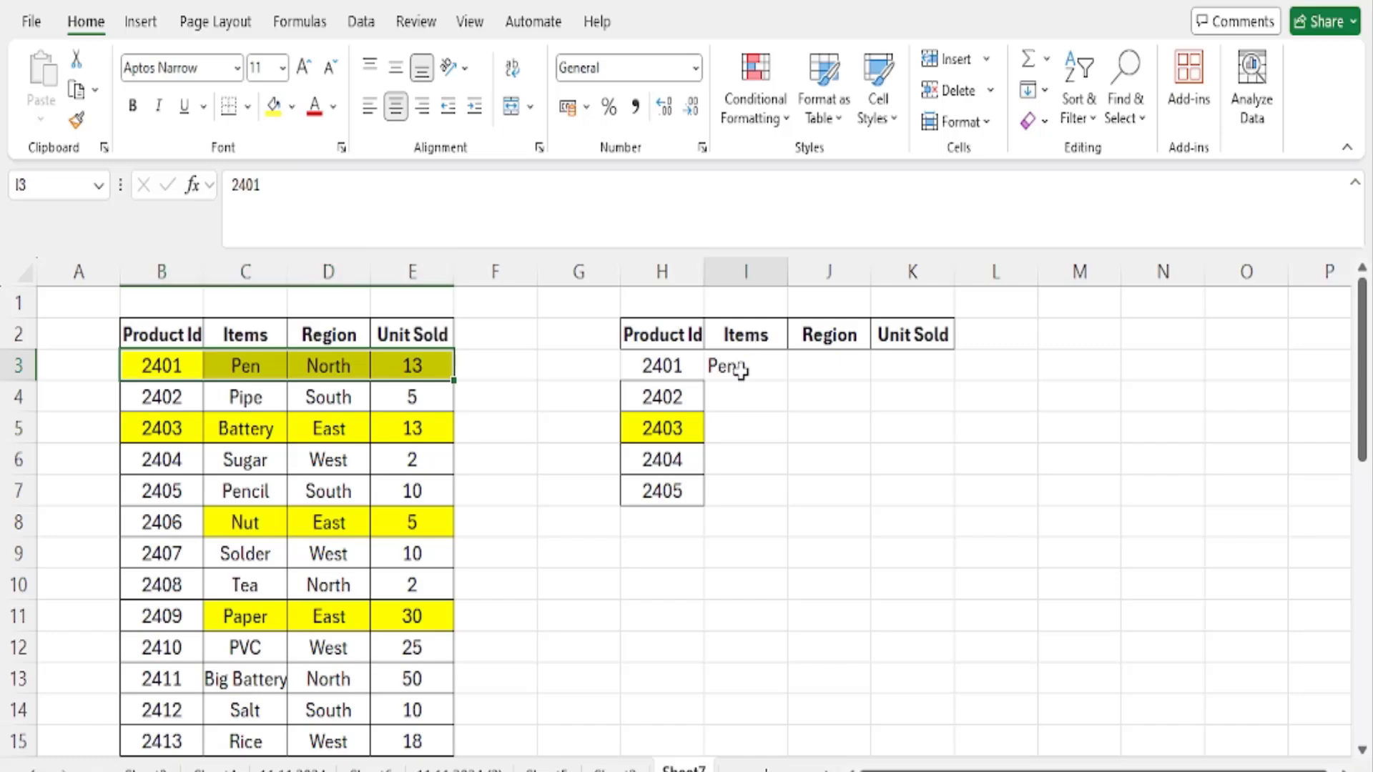
{"action": "left_click_drag", "start_coordinate": [789, 380], "coordinate": [933, 374]}
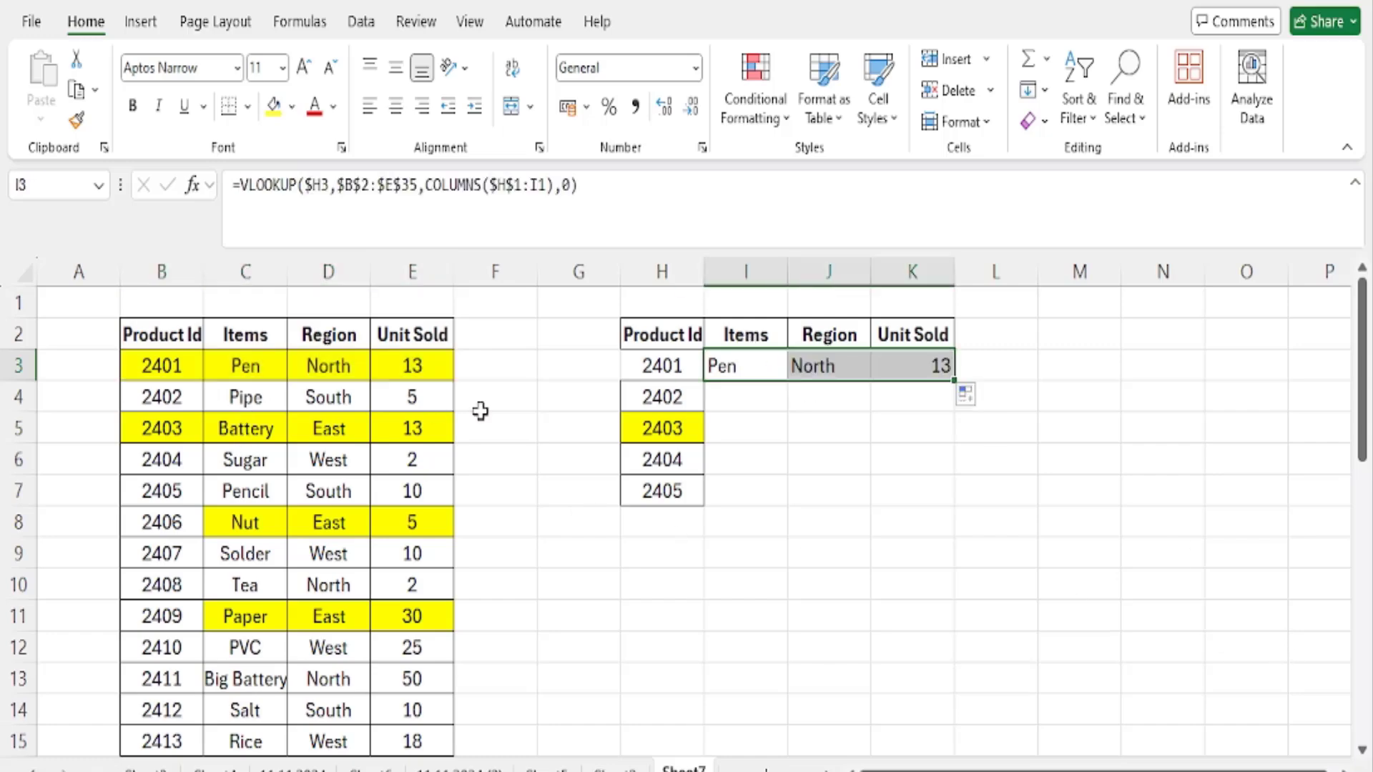
{"action": "left_click", "coordinate": [395, 107]}
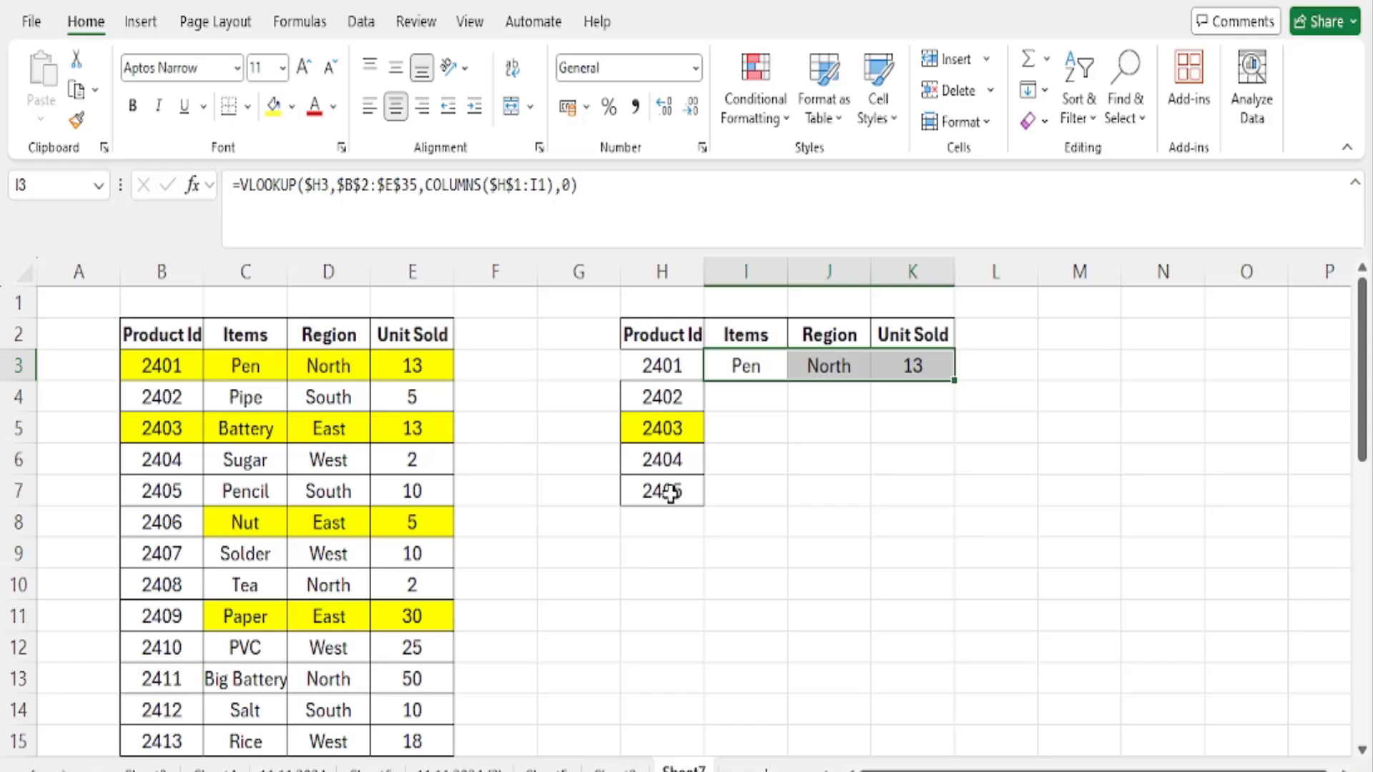
- Review the VLOOKUP formula in I3, and fill the formulas in I3:K3 down to row 7
{"action": "left_click", "coordinate": [749, 367]}
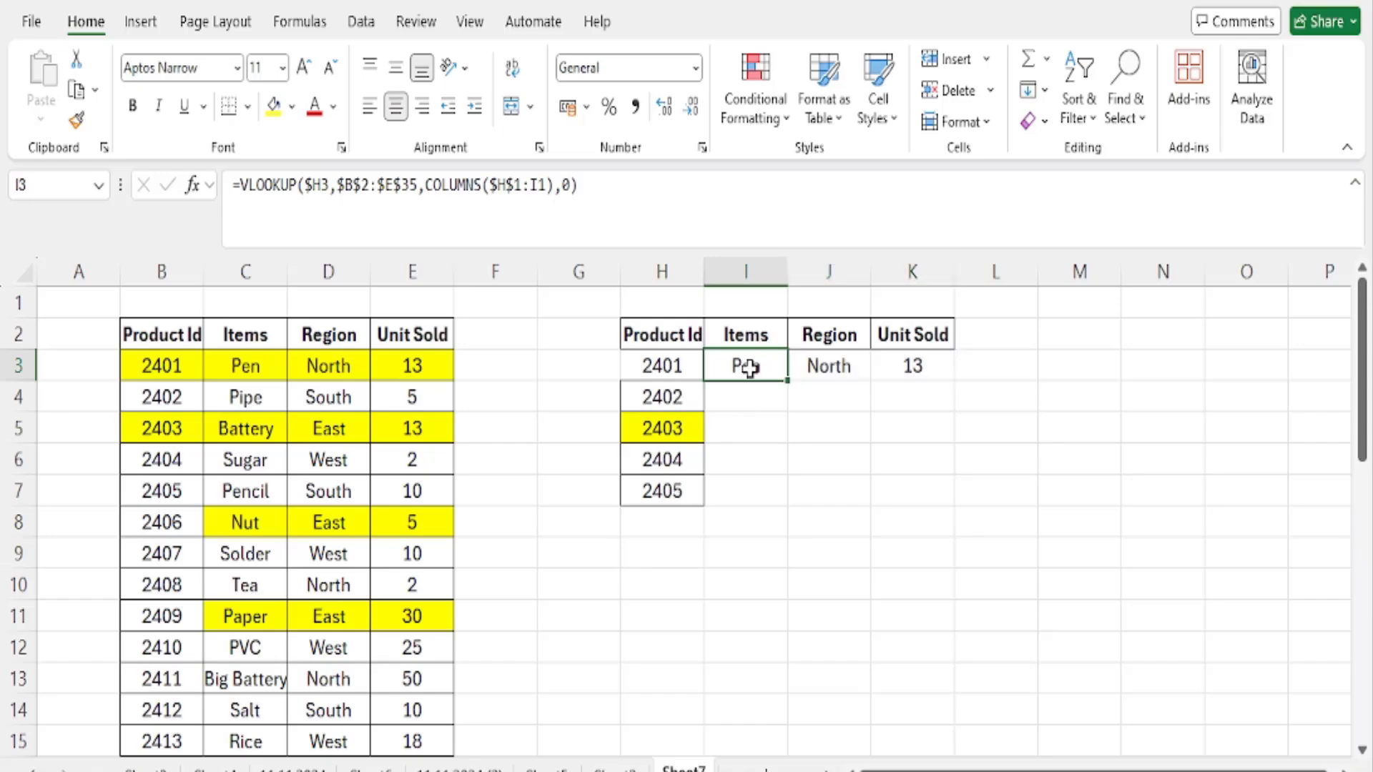
{"action": "key", "text": "F2"}
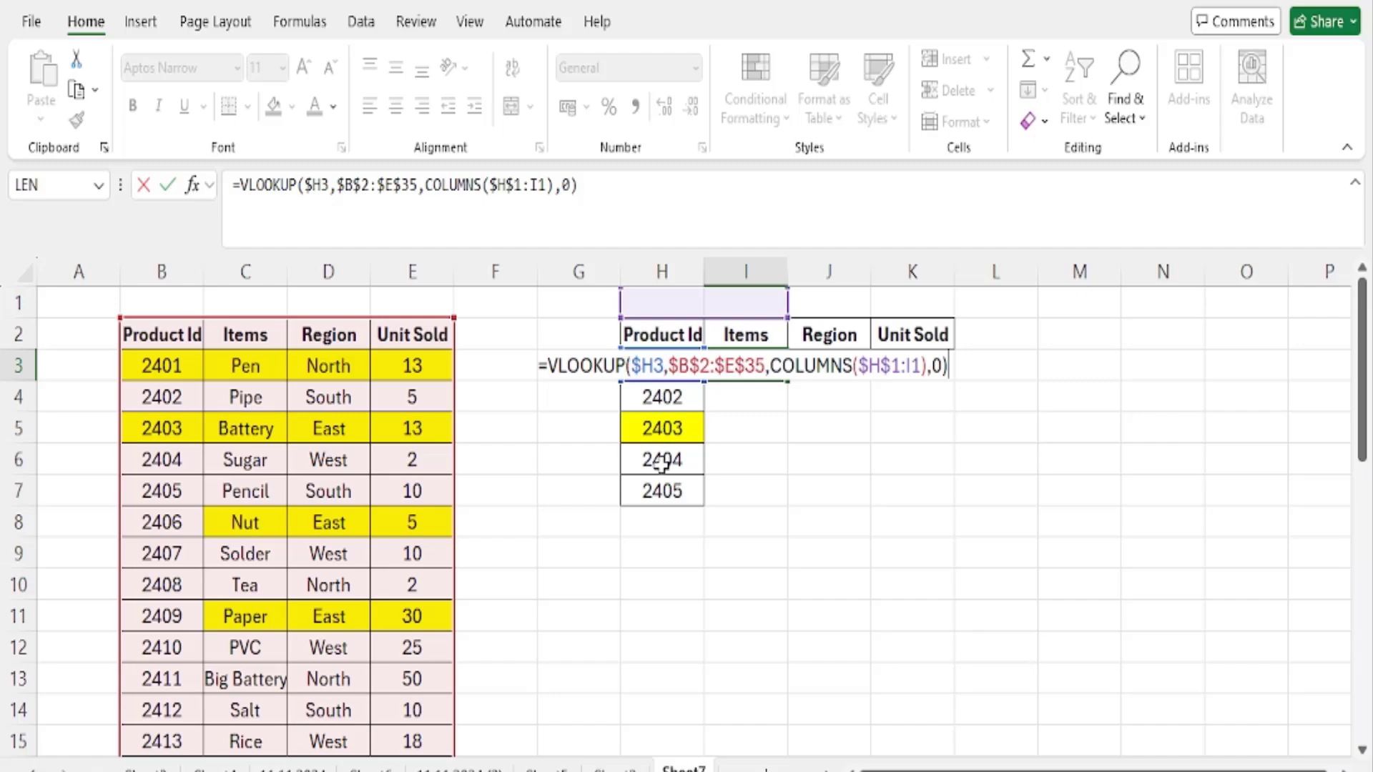
{"action": "key", "text": "Return"}
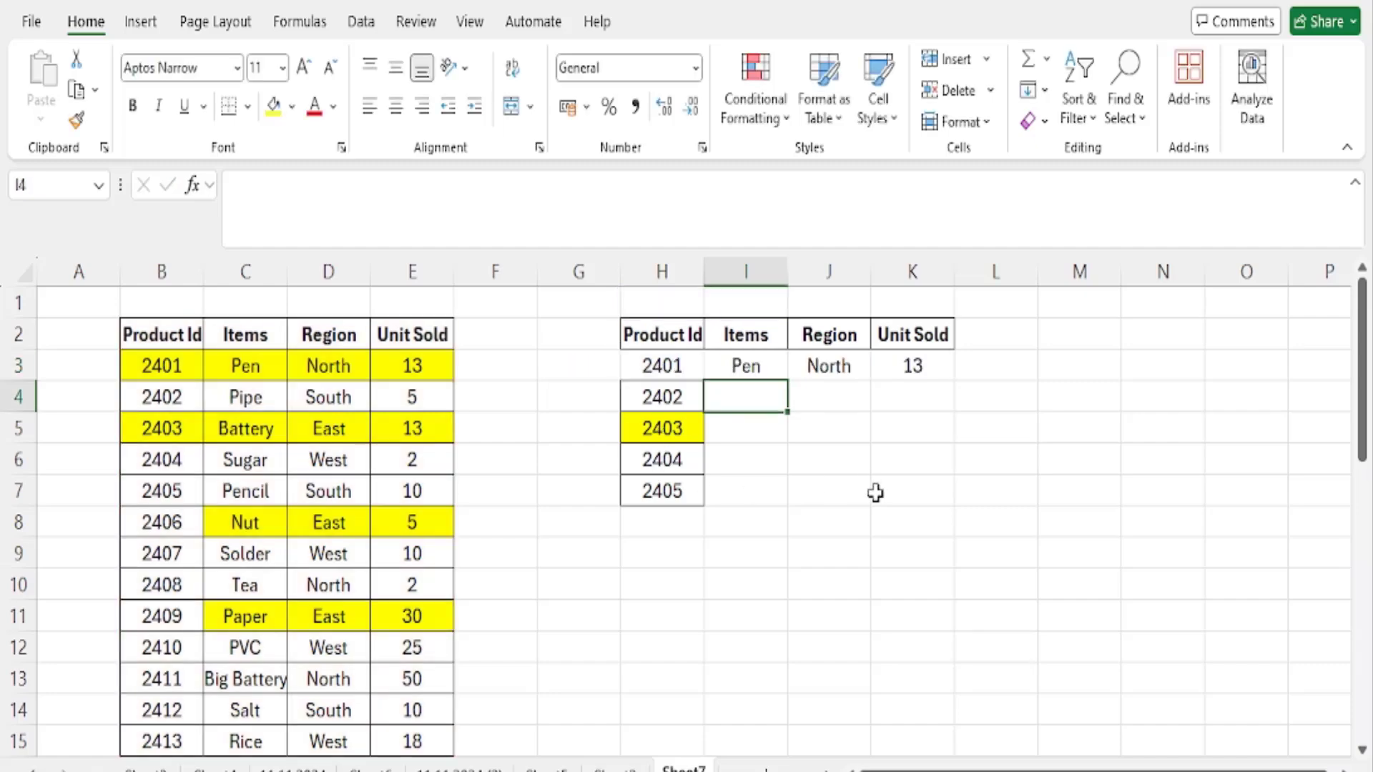
{"action": "left_click_drag", "start_coordinate": [746, 368], "coordinate": [931, 366]}
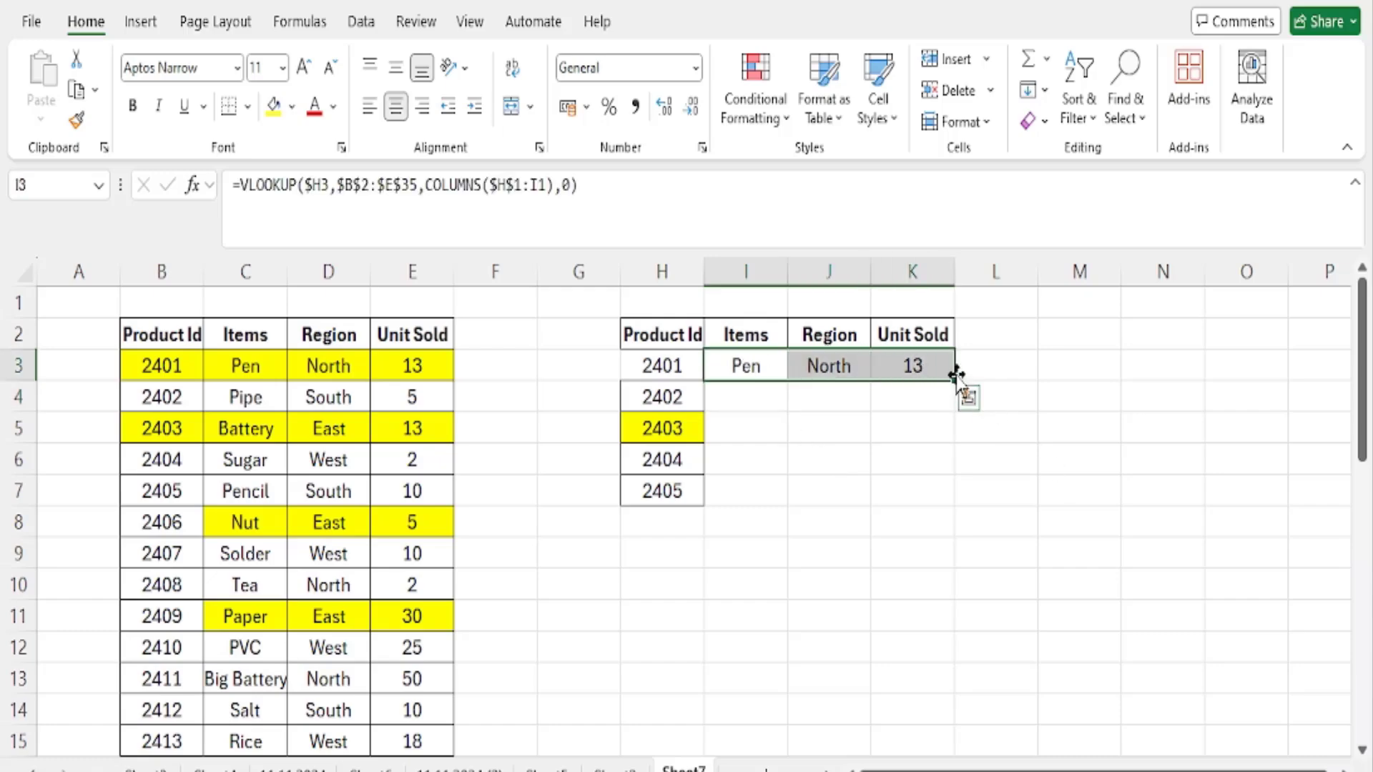
{"action": "left_click_drag", "start_coordinate": [955, 398], "coordinate": [965, 497]}
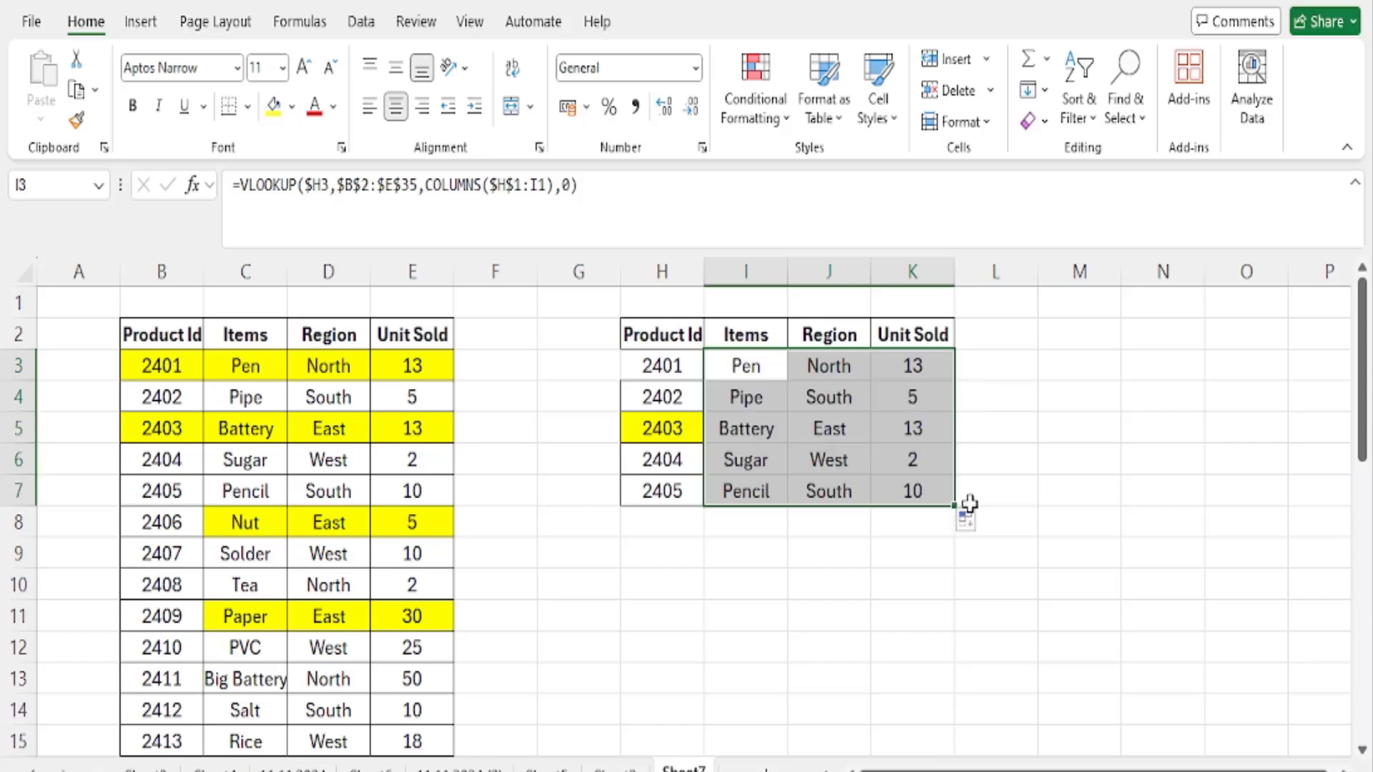
- Compare the source rows for Product Ids 2402, 2403 and 2404 with the corresponding filled lookup results
{"action": "left_click_drag", "start_coordinate": [146, 396], "coordinate": [444, 401]}
{"action": "left_click", "coordinate": [664, 426]}
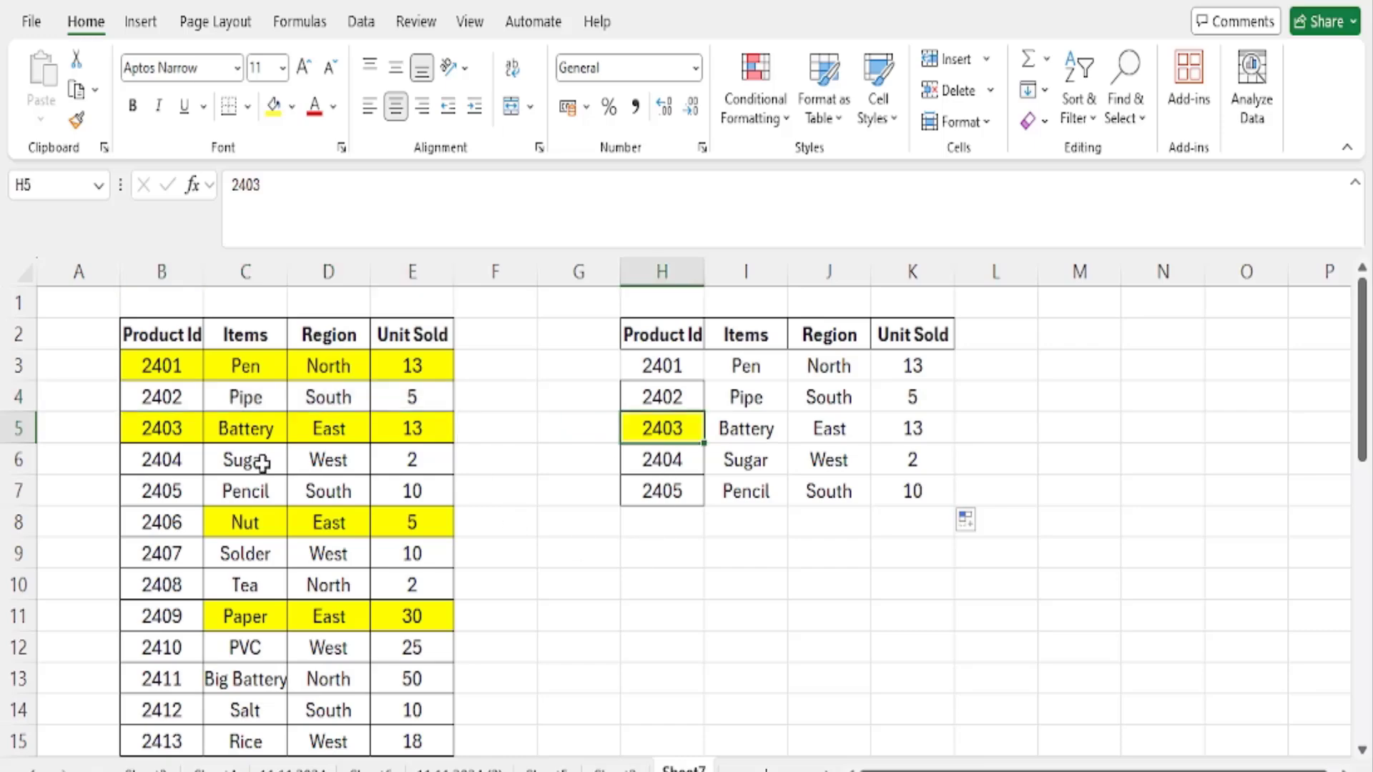
{"action": "left_click_drag", "start_coordinate": [159, 436], "coordinate": [427, 440]}
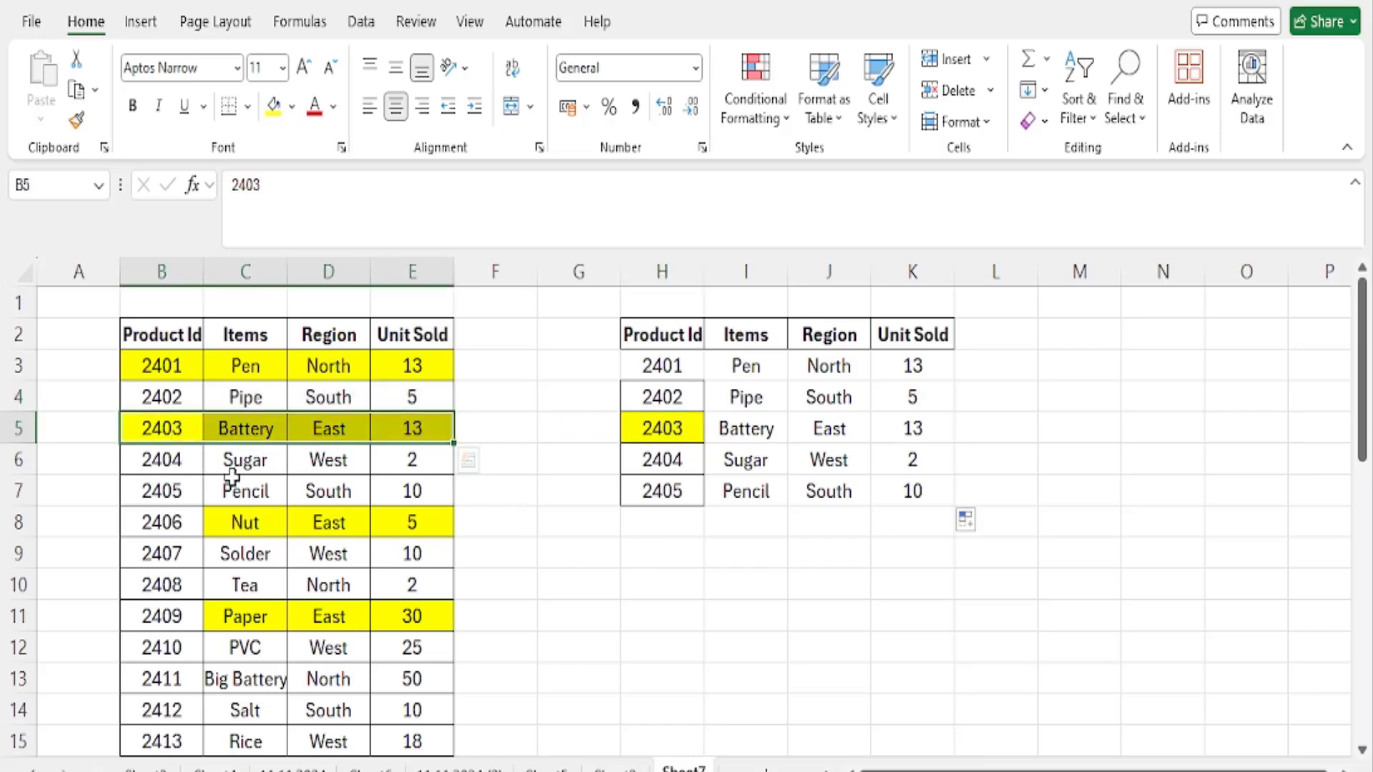
{"action": "left_click", "coordinate": [159, 466]}
{"action": "left_click_drag", "start_coordinate": [159, 466], "coordinate": [437, 464]}
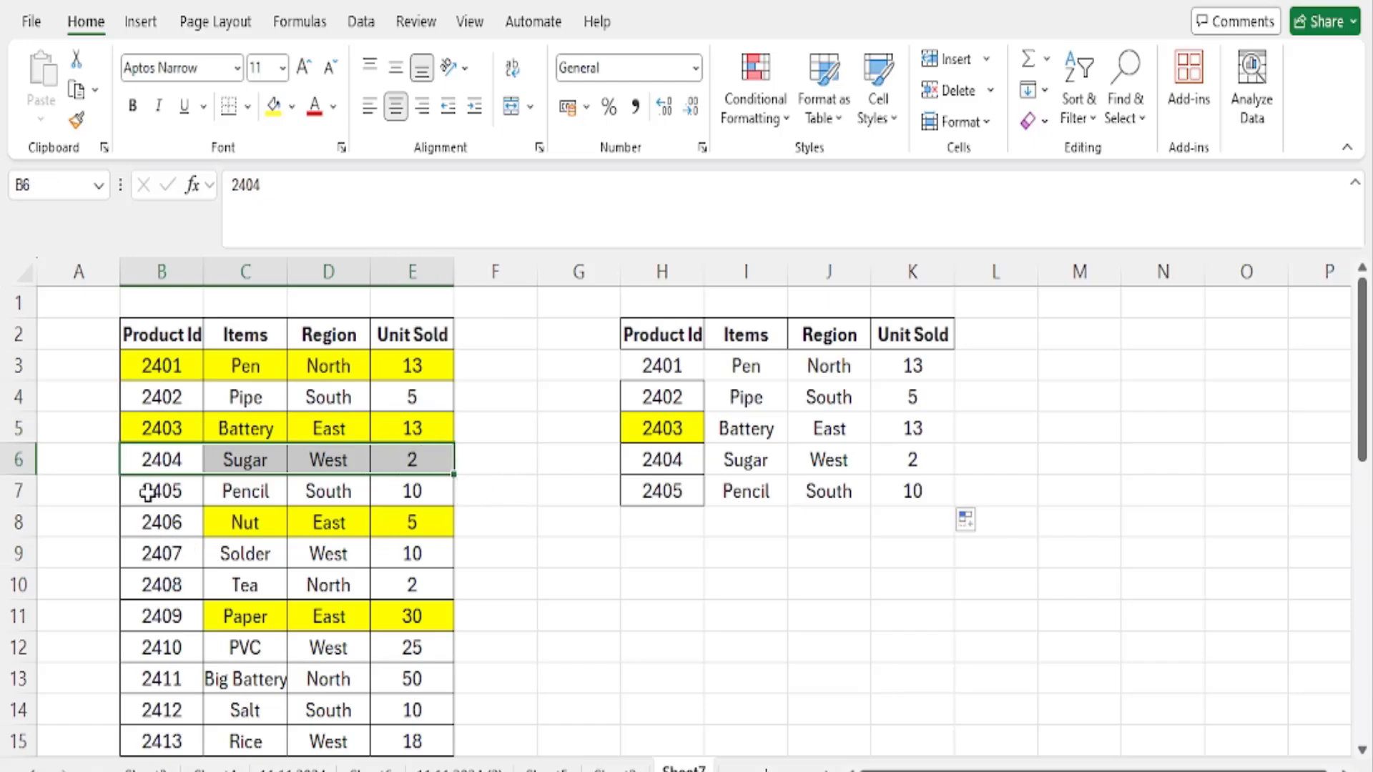
- Inspect the lookup value and COLUMNS references in the copied formulas in I5 and I7
{"action": "left_click", "coordinate": [722, 429]}
{"action": "key", "text": "F2"}
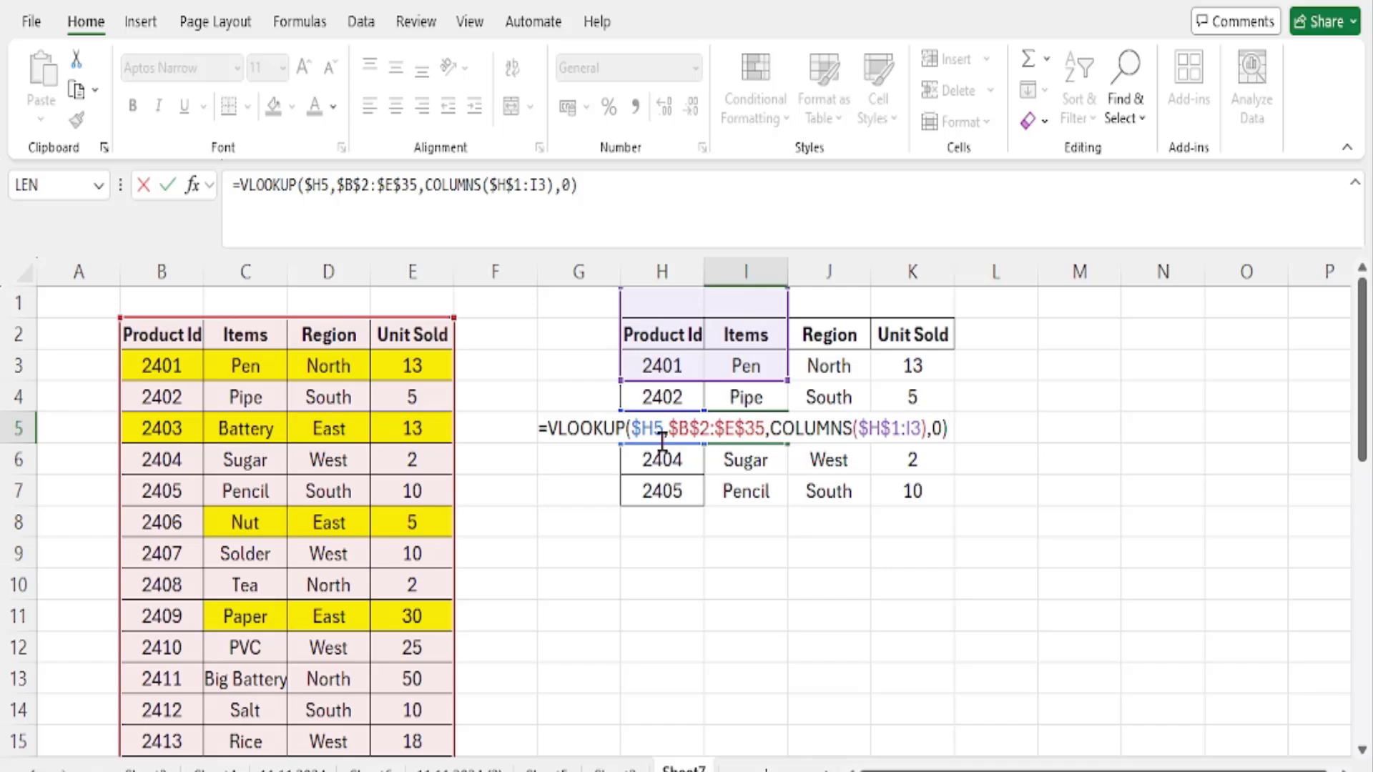
{"action": "key", "text": "Escape"}
{"action": "left_click", "coordinate": [764, 492]}
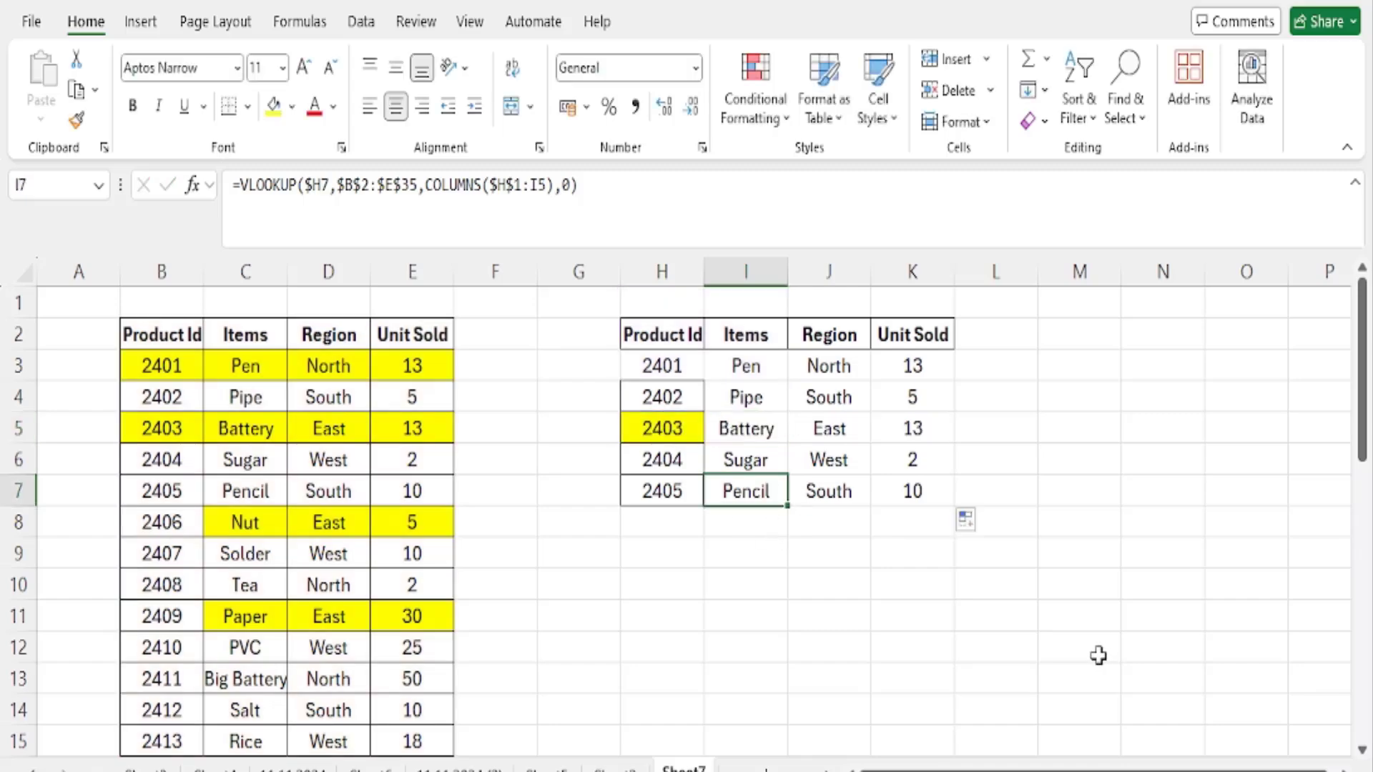
{"action": "key", "text": "F2"}
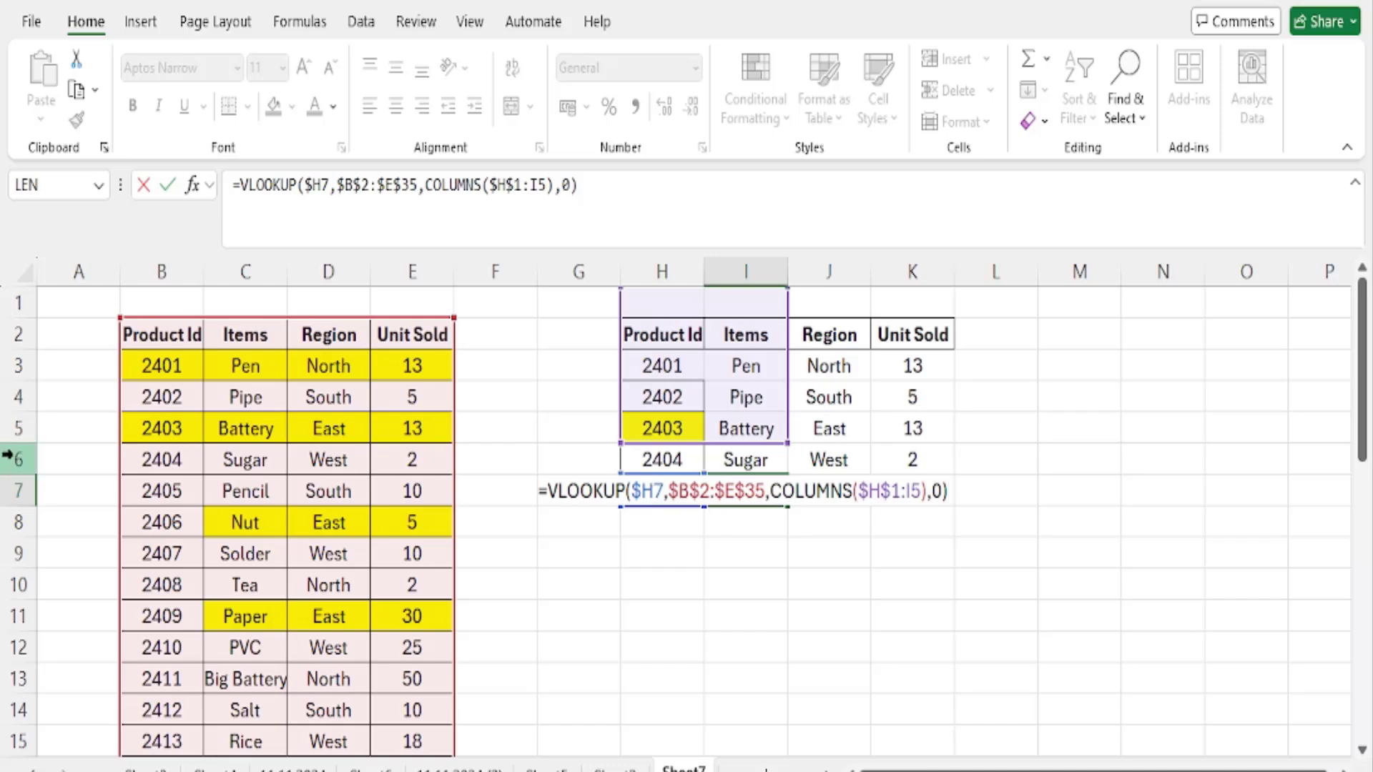
{"action": "key", "text": "ctrl+Return"}
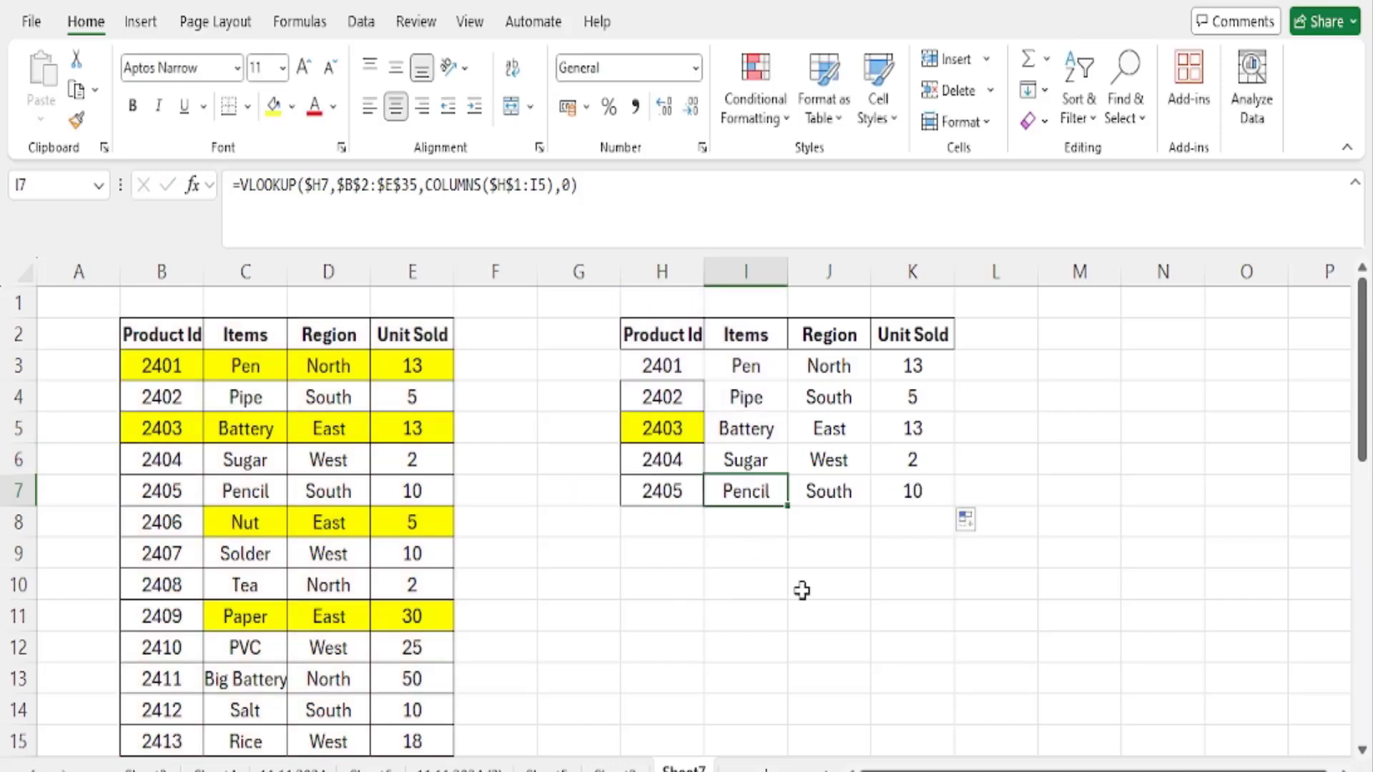
- Examine the formulas in I3, J3, I4 and J4 to compare how their locked and relative references shift
{"action": "left_click", "coordinate": [751, 375]}
{"action": "key", "text": "F2"}
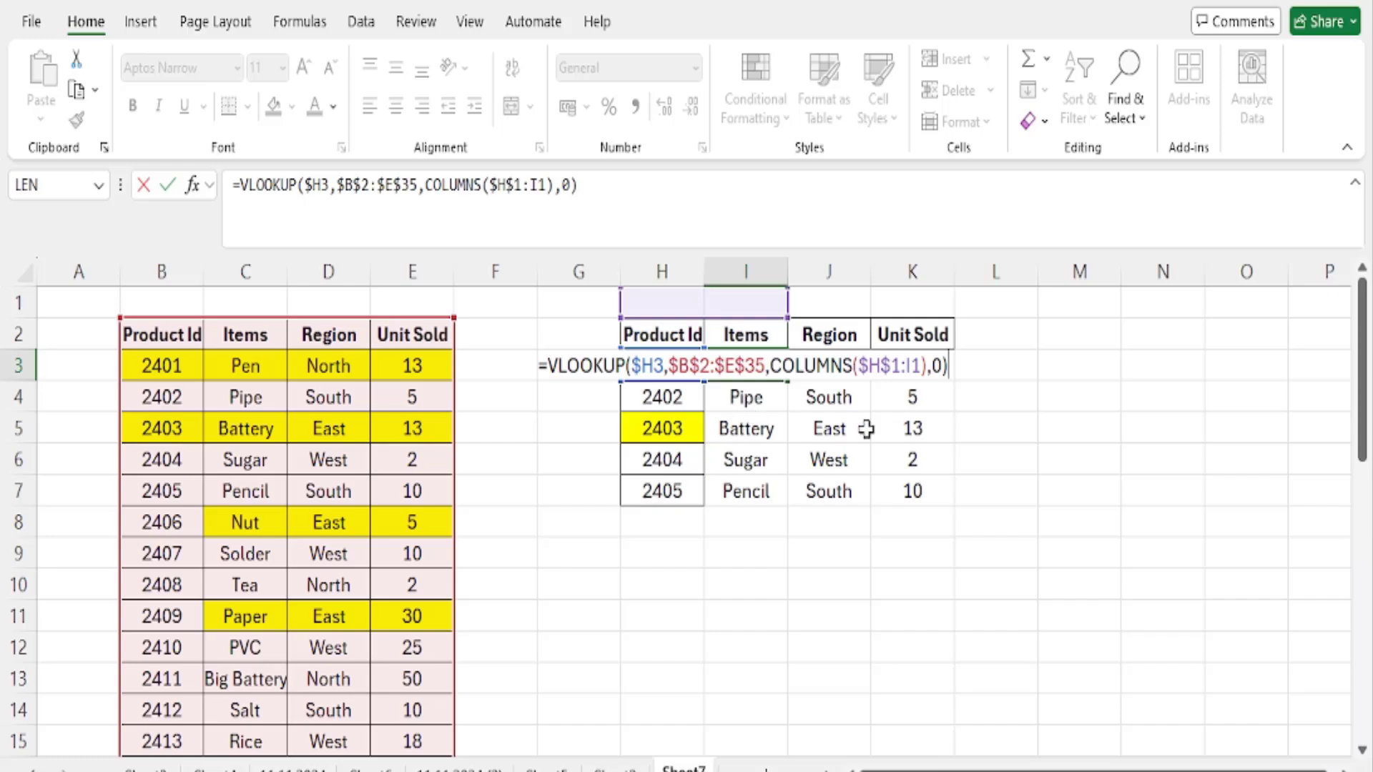
{"action": "key", "text": "ctrl+Return"}
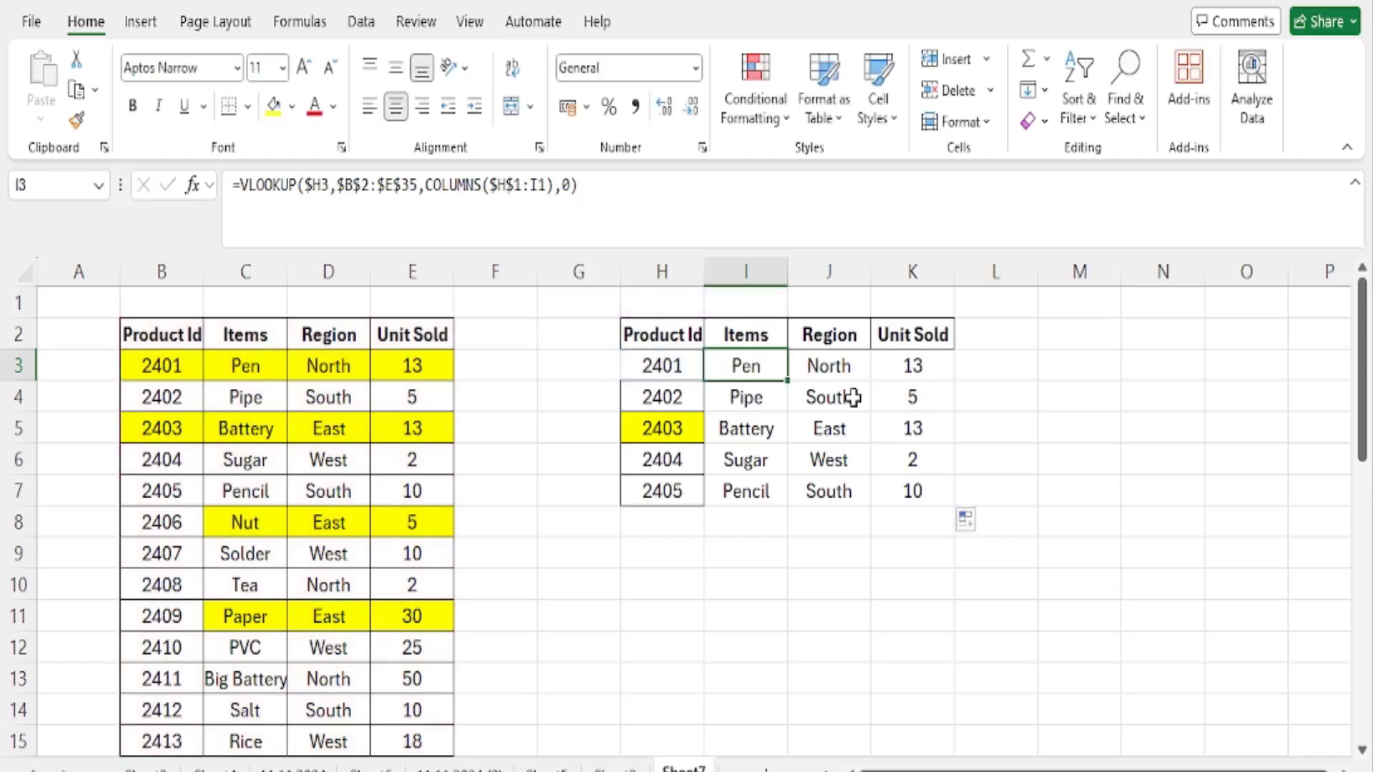
{"action": "left_click", "coordinate": [833, 365]}
{"action": "key", "text": "F2"}
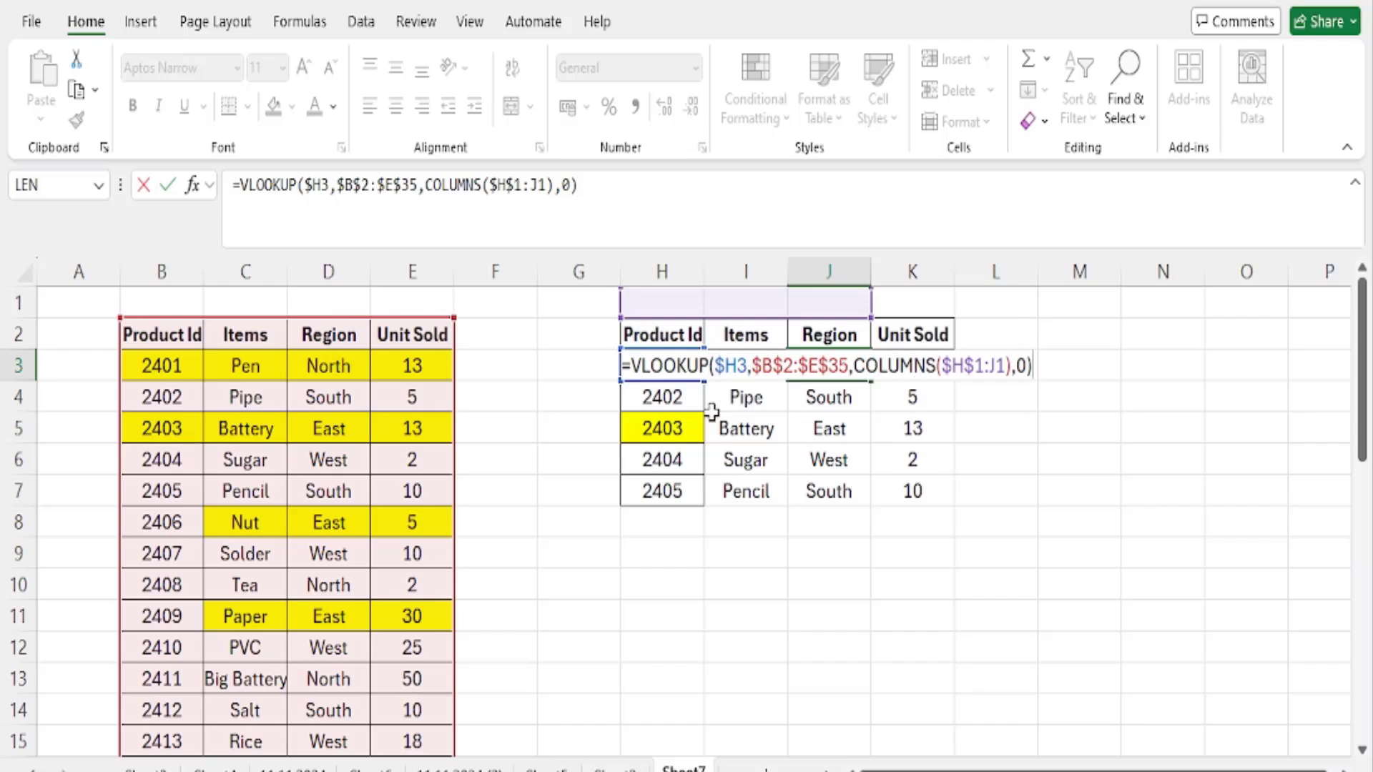
{"action": "left_click", "coordinate": [776, 397]}
{"action": "key", "text": "F2"}
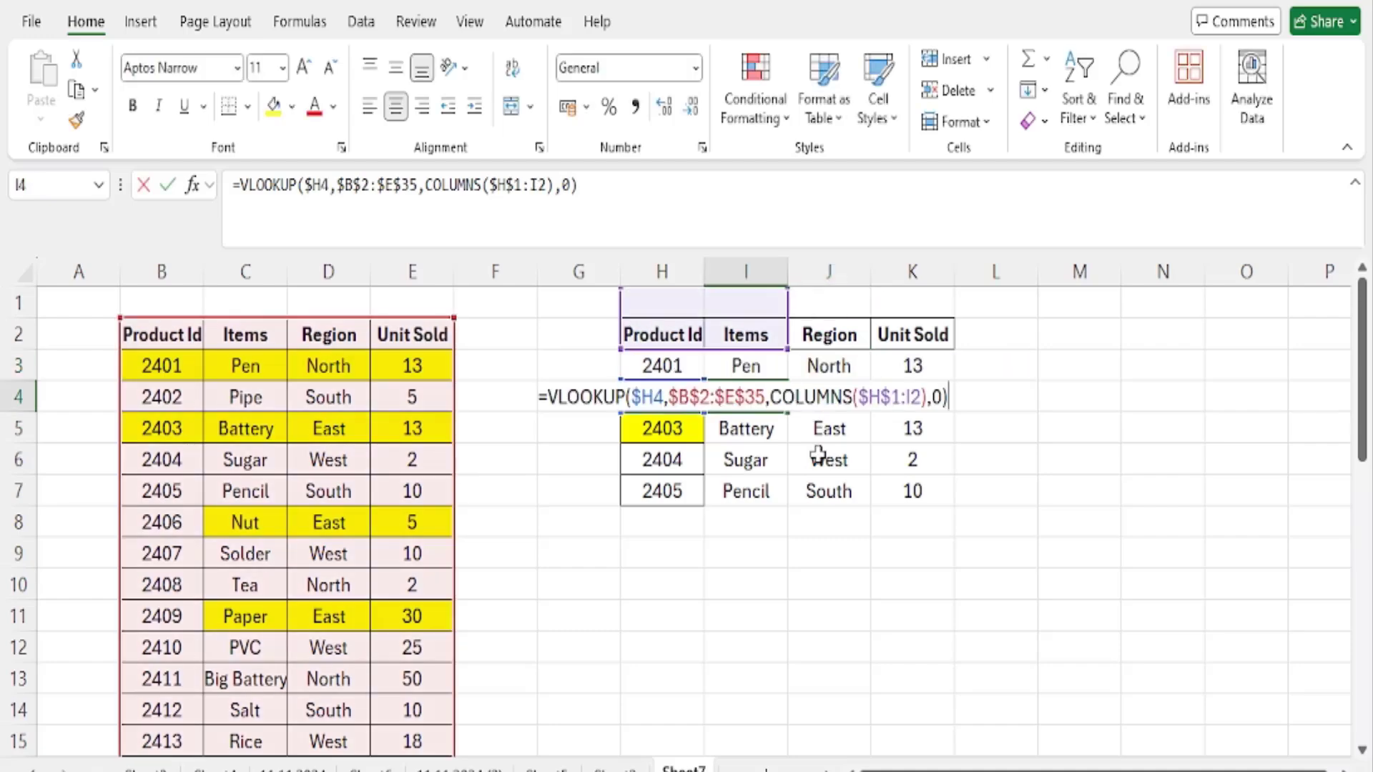
{"action": "key", "text": "Escape"}
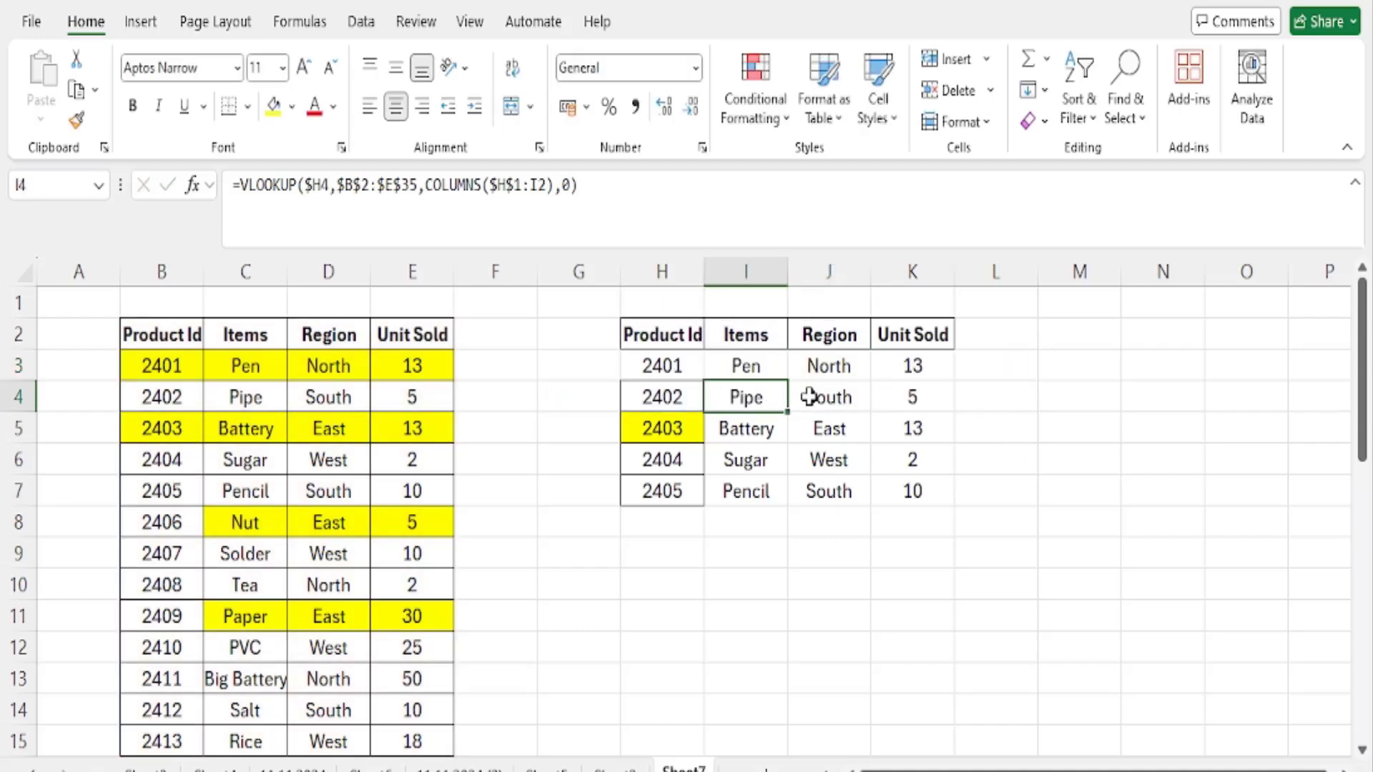
{"action": "left_click", "coordinate": [809, 397]}
{"action": "key", "text": "F2"}
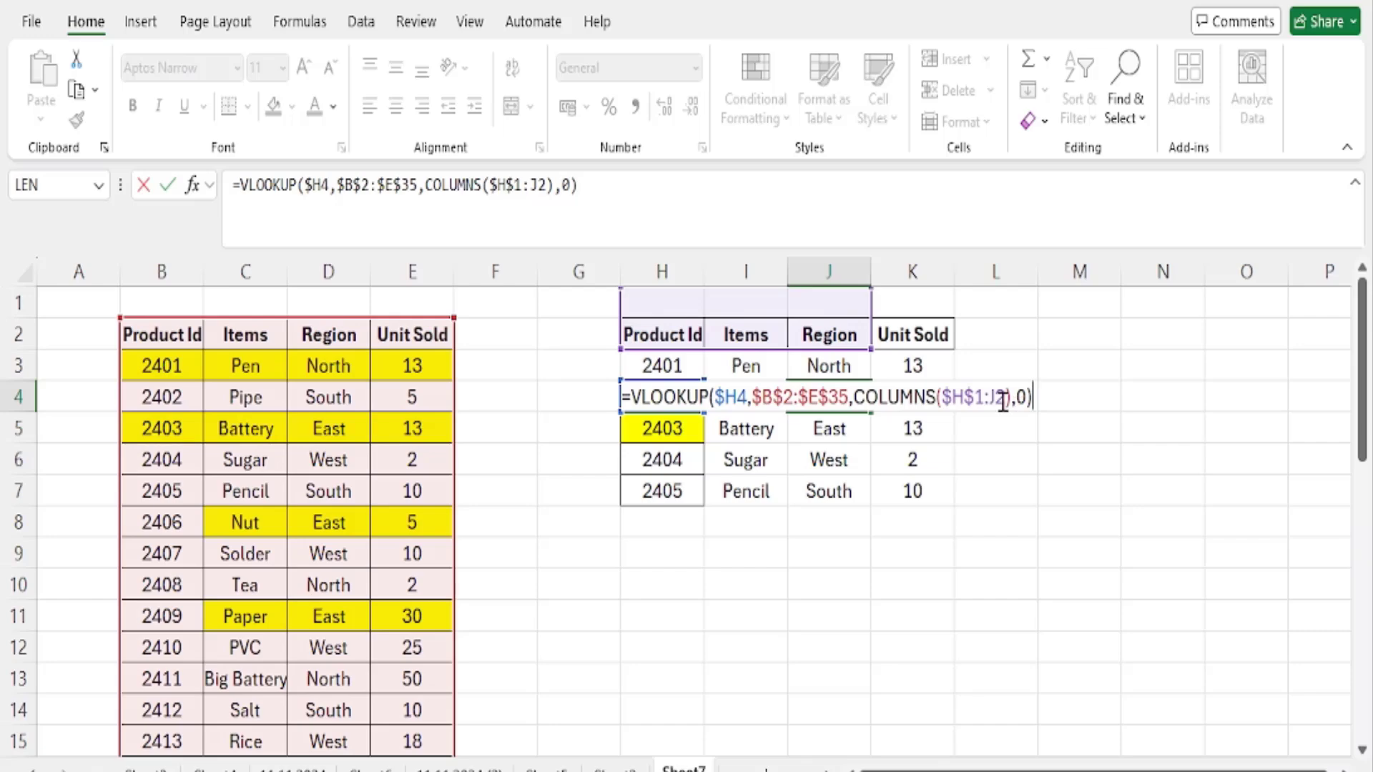
{"action": "key", "text": "Escape"}
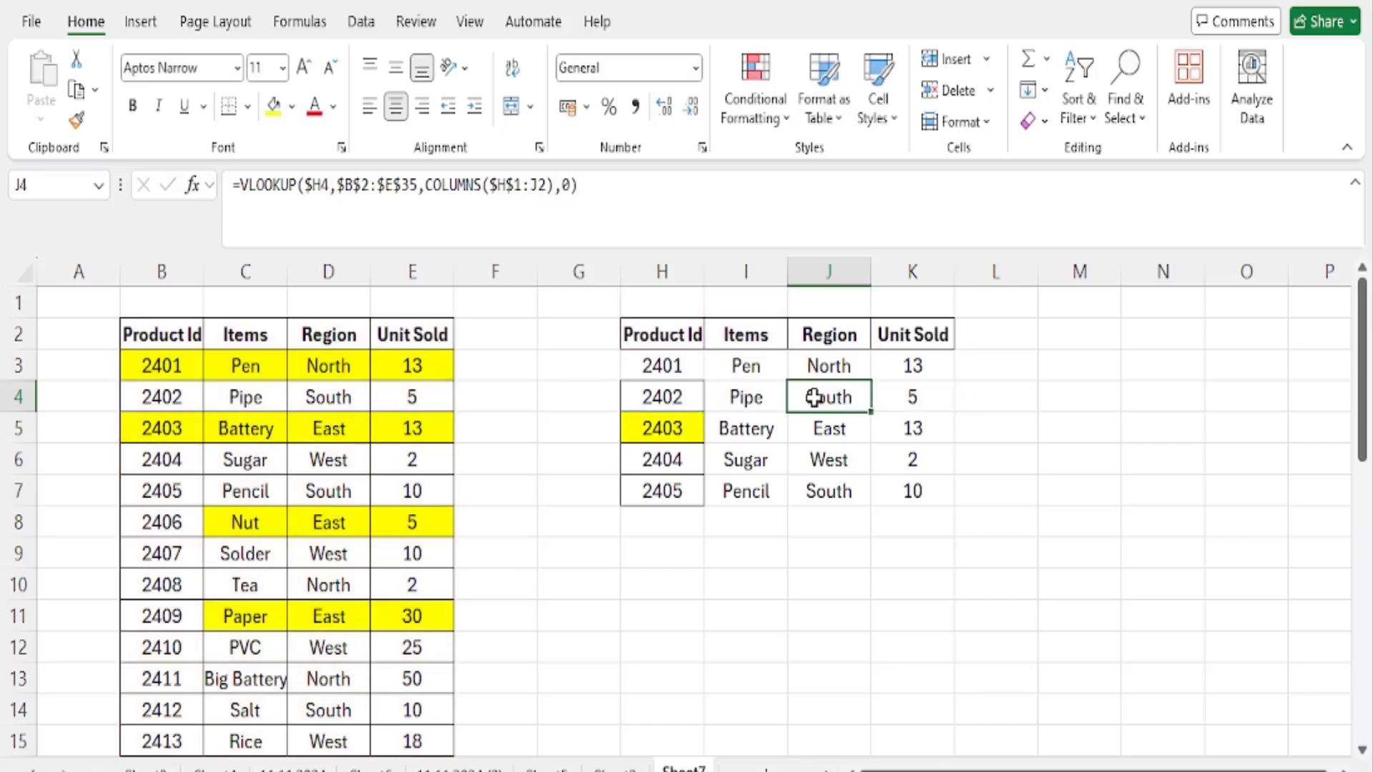
{"action": "left_click", "coordinate": [746, 366]}
{"action": "key", "text": "F2"}
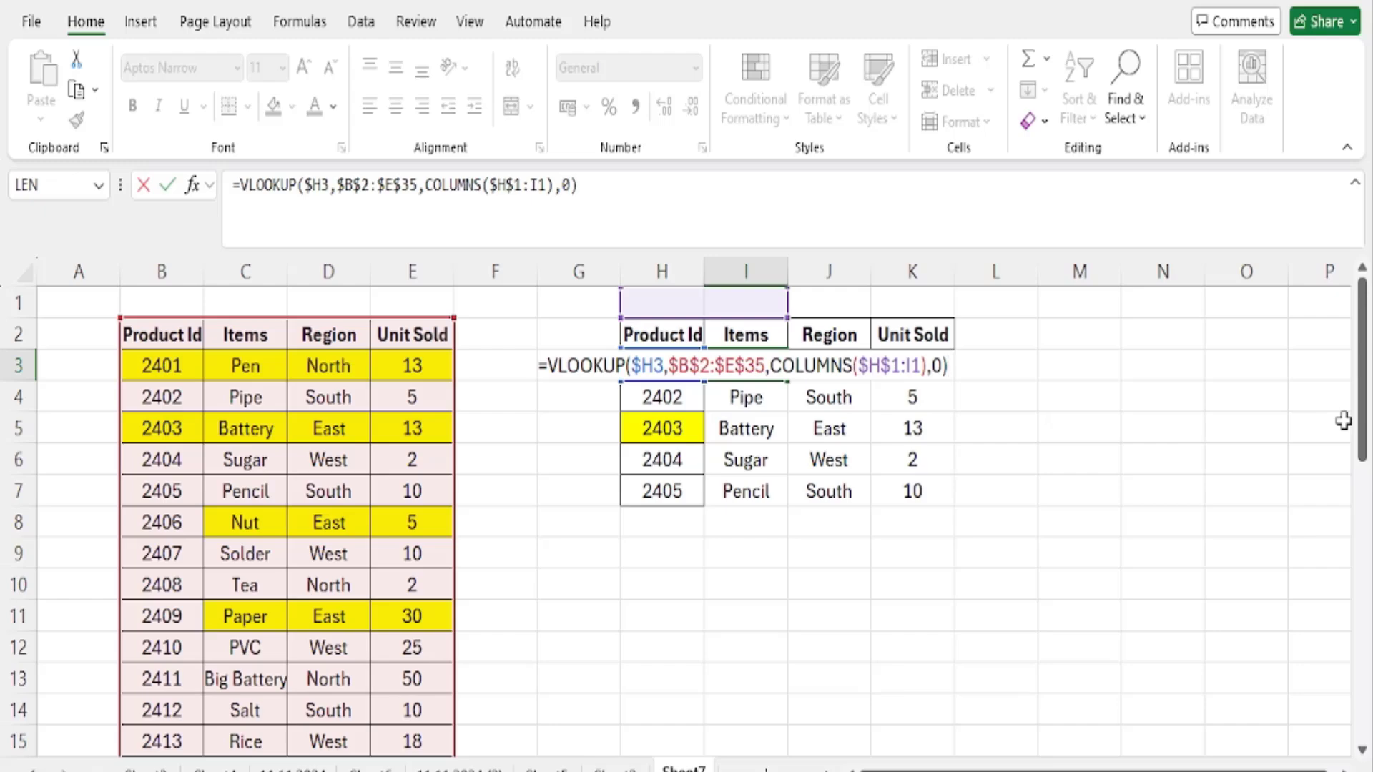
- Review the VLOOKUP formula in I3, checking its $H3 lookup value, $B$2:$E$35 range and COLUMNS($H$1:I1) argument
{"action": "key", "text": "ctrl+Return"}
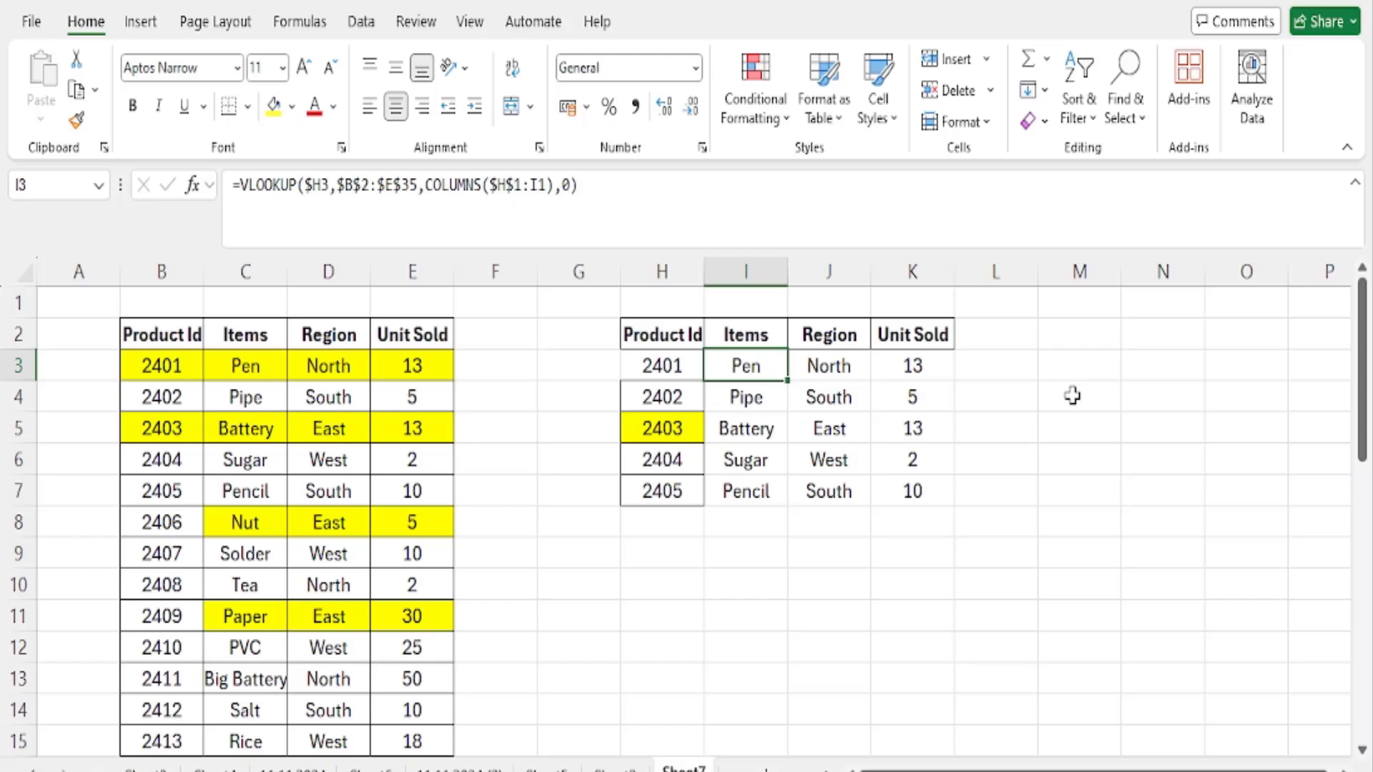
{"action": "key", "text": "F2"}
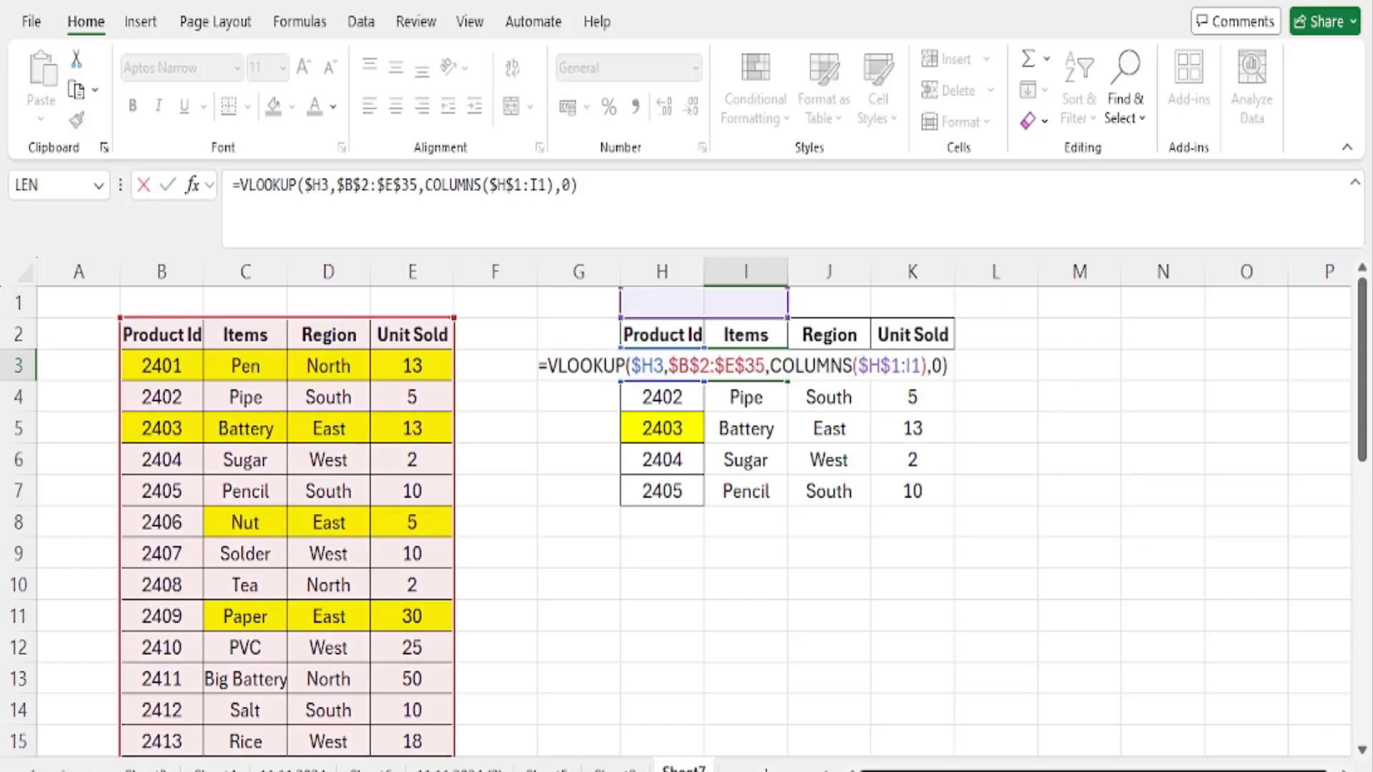
{"action": "key", "text": "ctrl+Return"}
{"action": "scroll", "coordinate": [1223, 694], "scroll_direction": "up", "scroll_amount": 2, "text": "ctrl"}
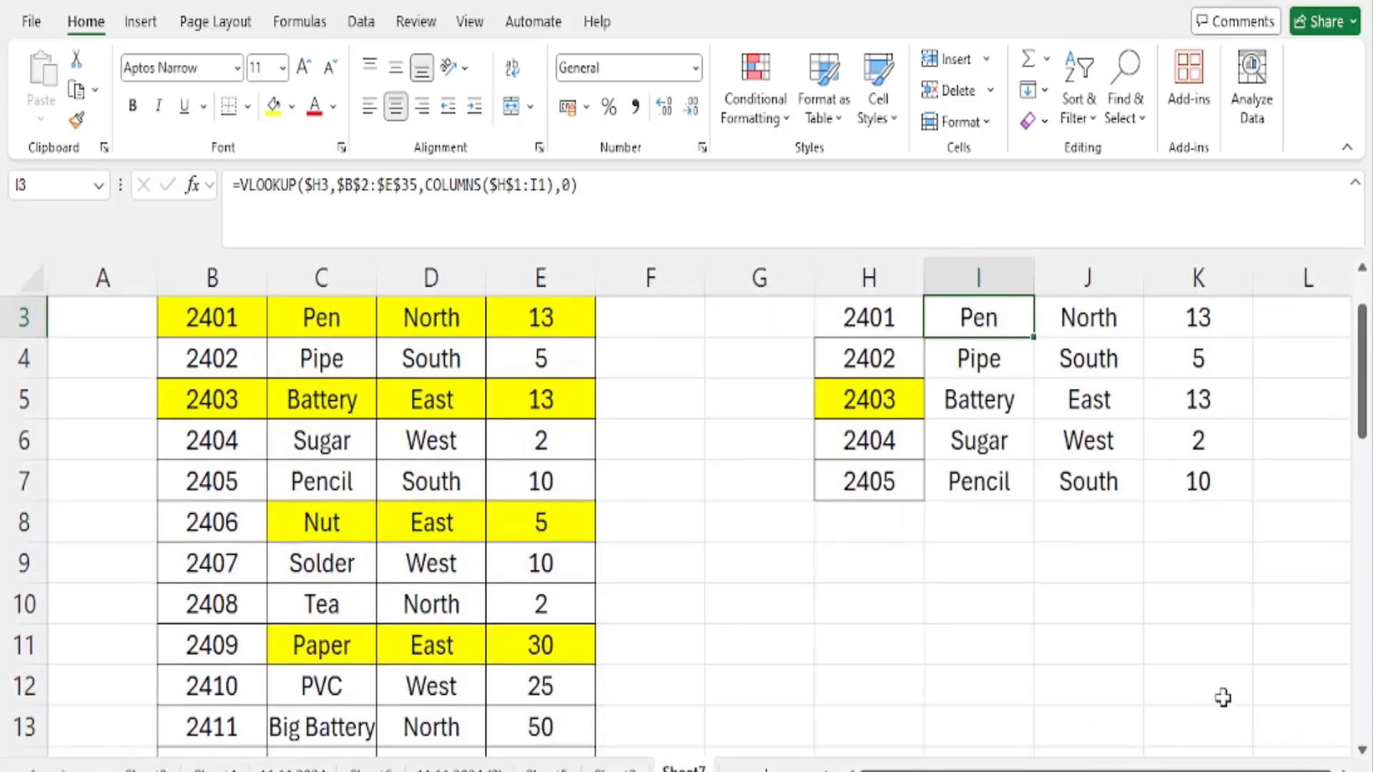
{"action": "scroll", "coordinate": [1247, 615], "scroll_direction": "up", "scroll_amount": 2}
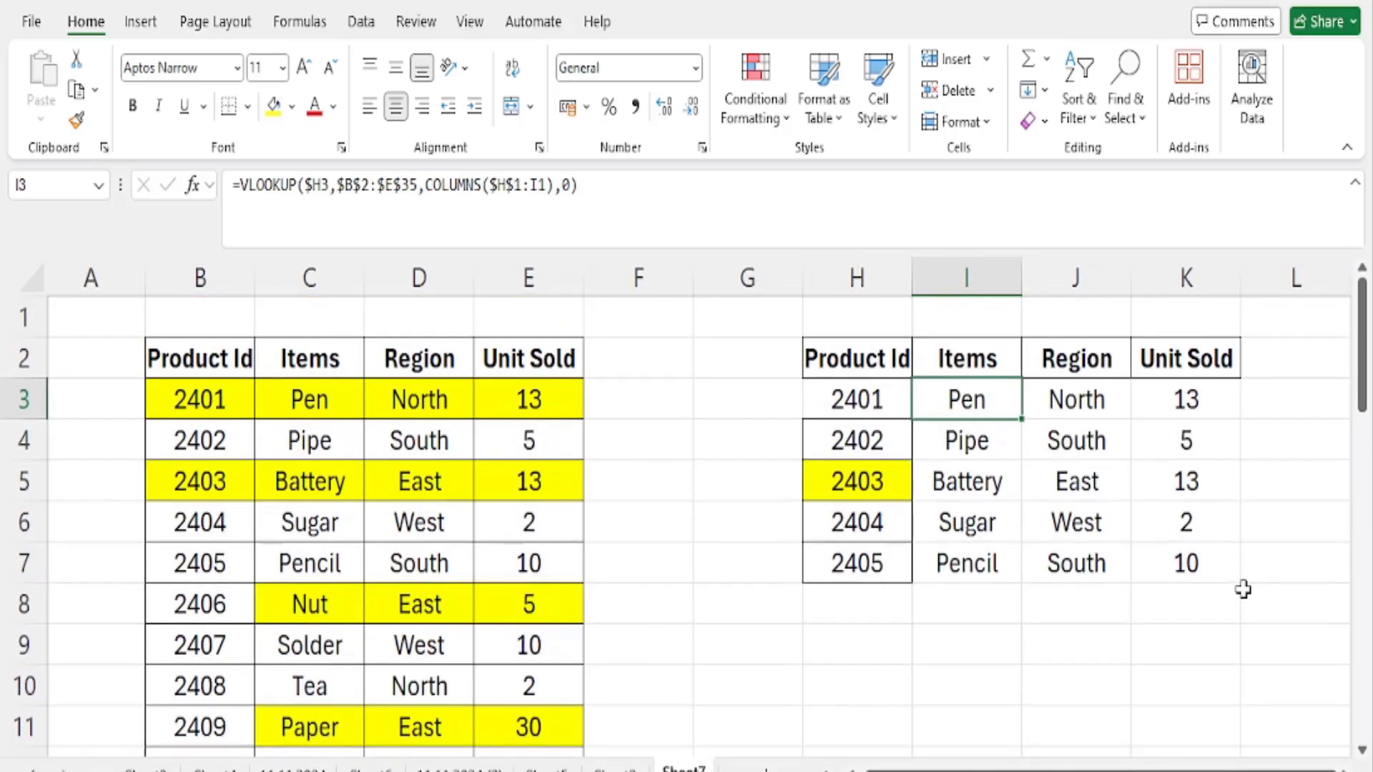
{"action": "key", "text": "F2"}
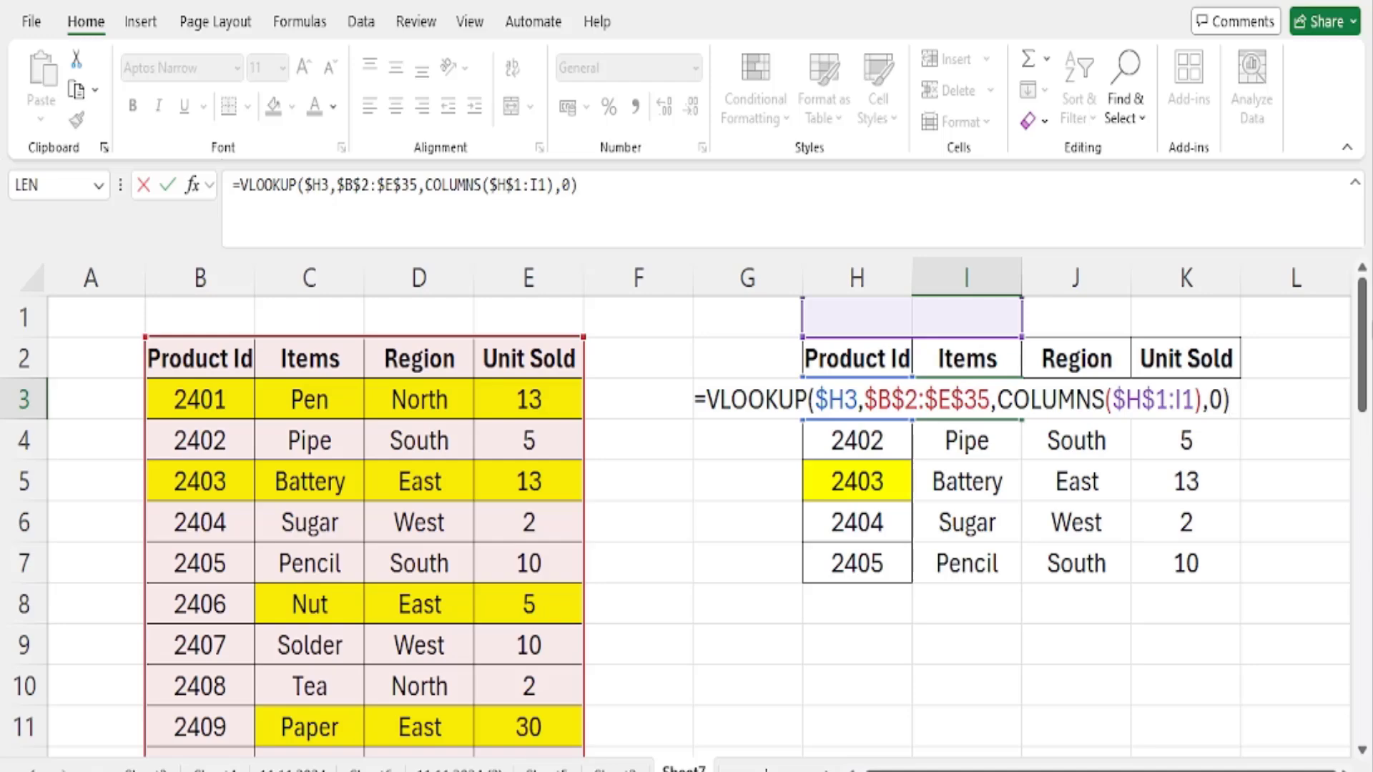
{"action": "key", "text": "Return"}
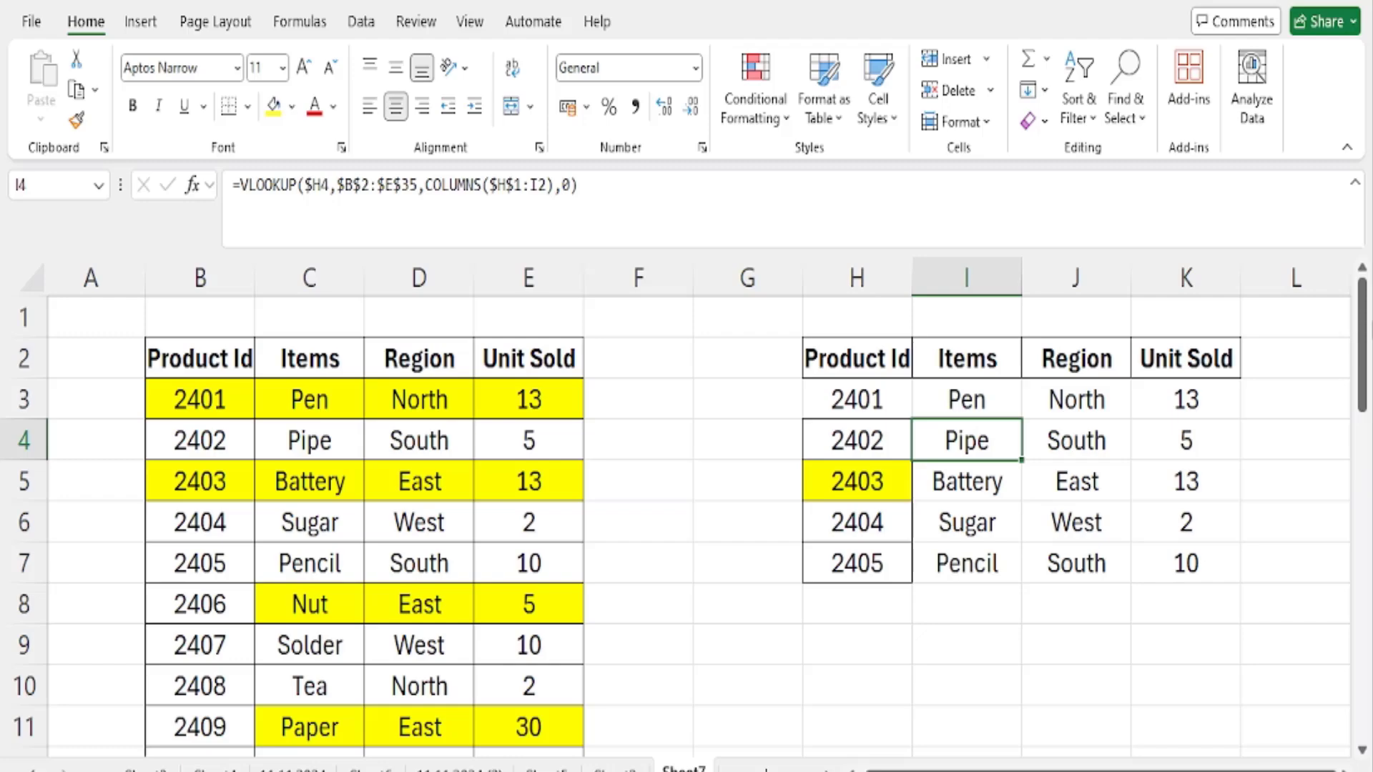
- List the codes EP62, EP95, EP104 and EP118 in cells H12 to H15 below the lookup table, and select H12:H16
{"action": "scroll", "coordinate": [836, 651], "scroll_direction": "down", "scroll_amount": 4}
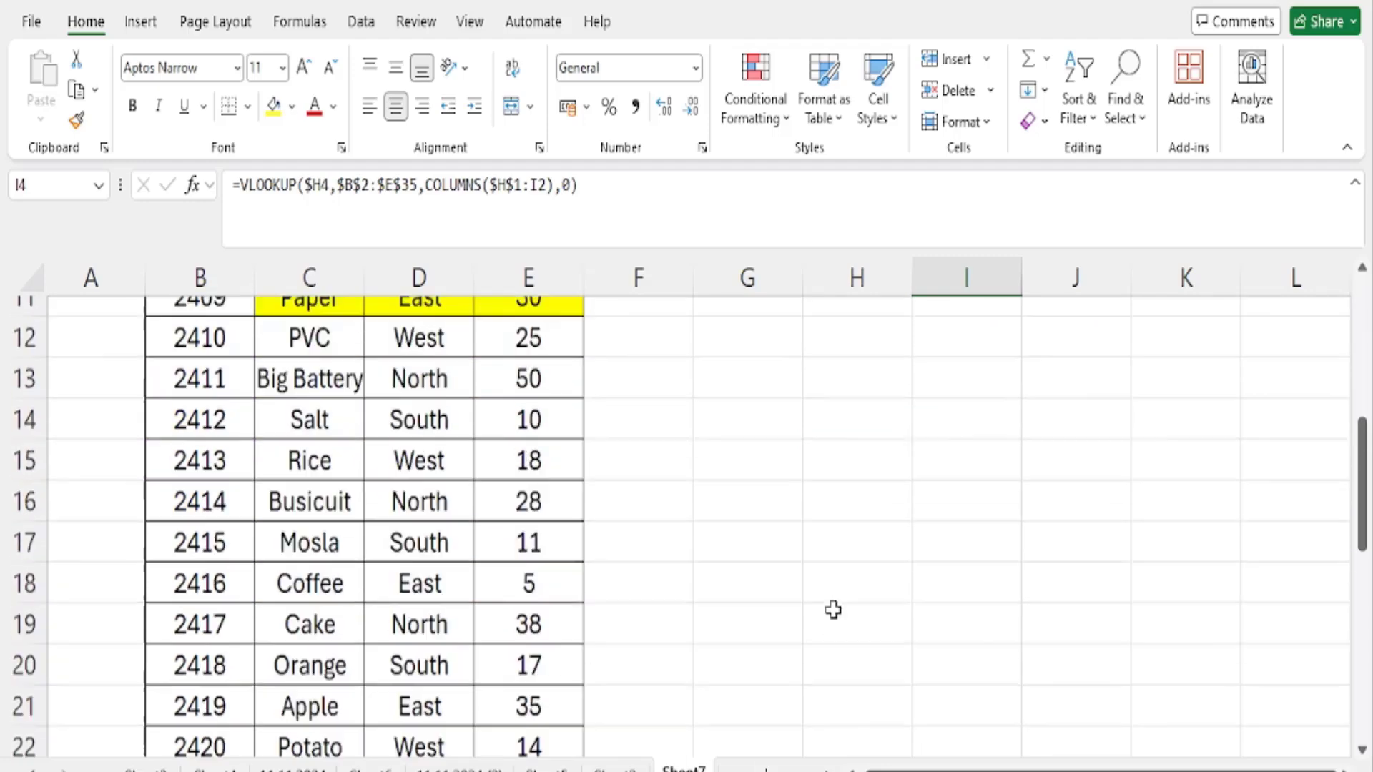
{"action": "scroll", "coordinate": [833, 558], "scroll_direction": "up", "scroll_amount": 2}
{"action": "left_click", "coordinate": [840, 506]}
{"action": "type", "text": "EP"}
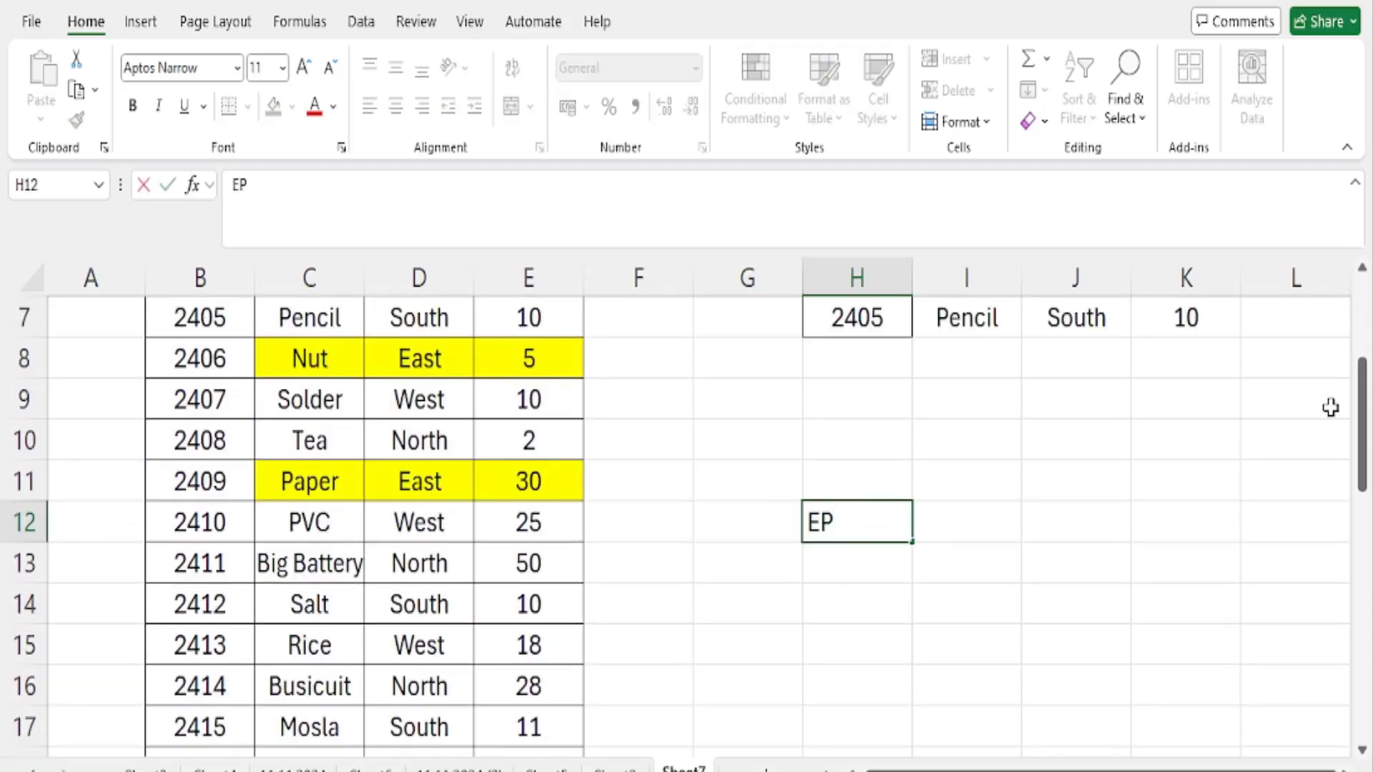
{"action": "type", "text": "62"}
{"action": "key", "text": "Return"}
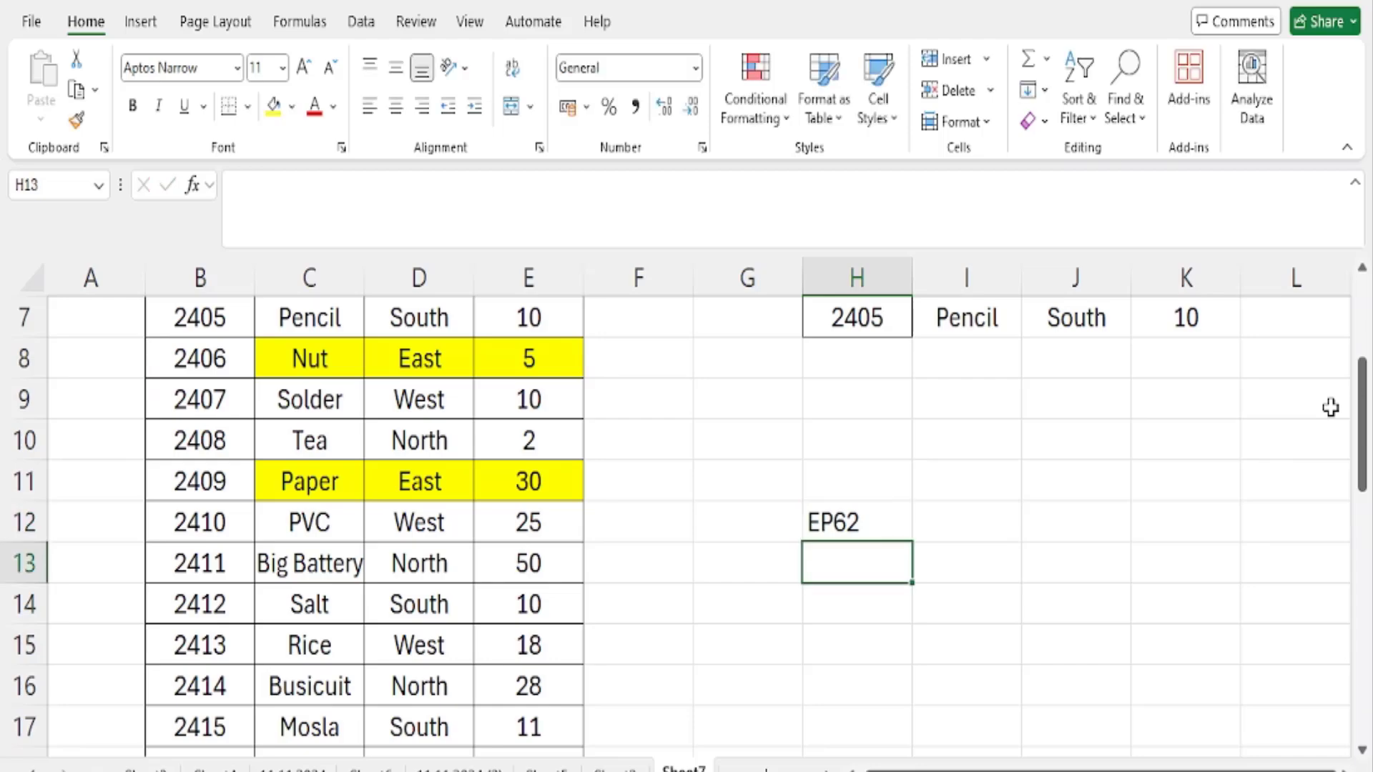
{"action": "type", "text": "EP95"}
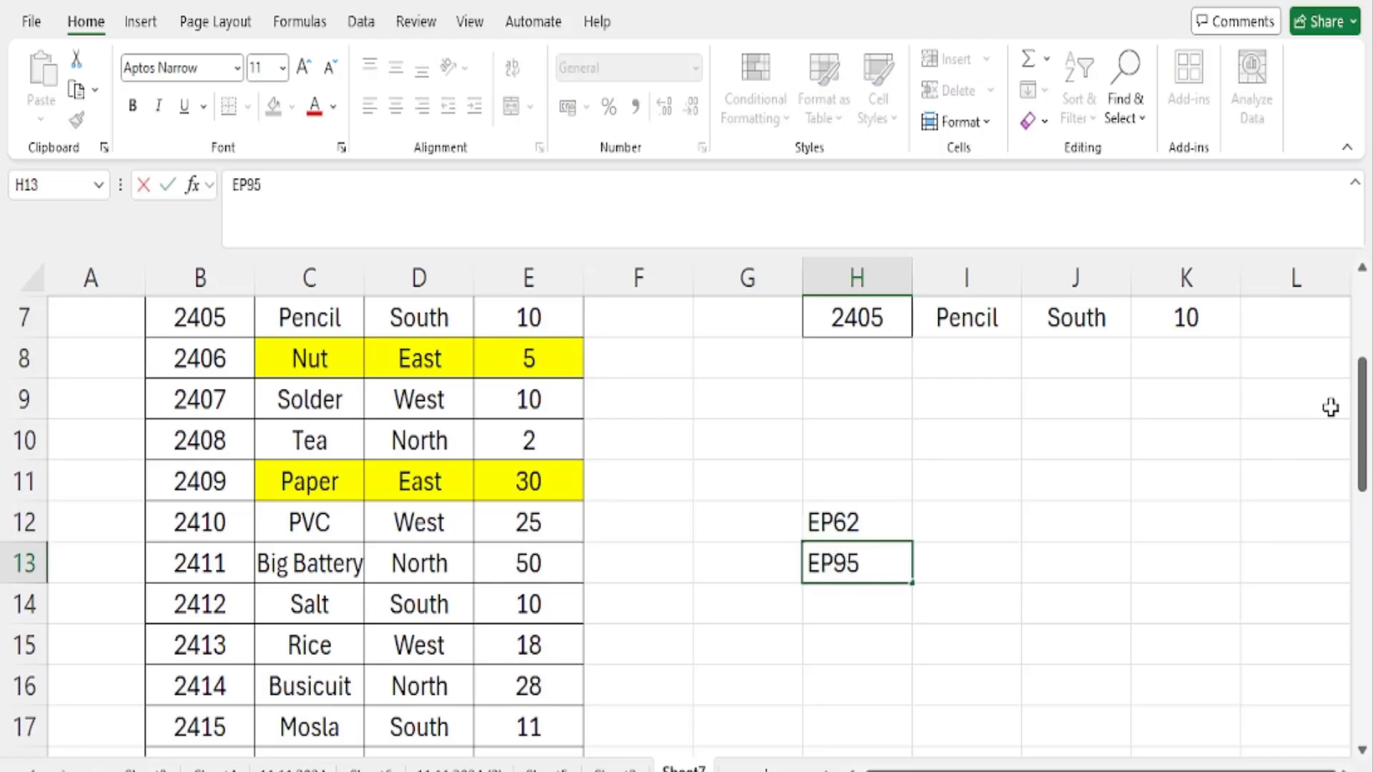
{"action": "key", "text": "Return"}
{"action": "type", "text": "EP104"}
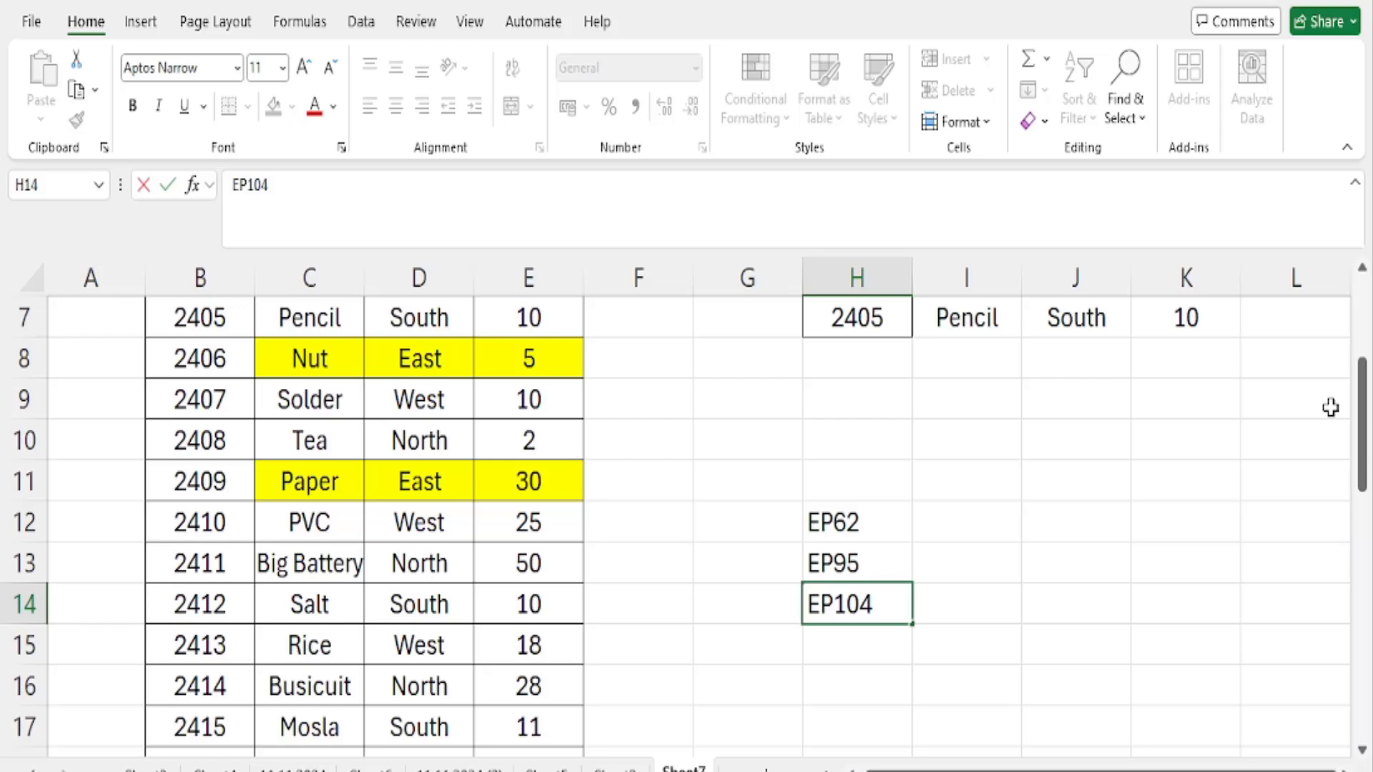
{"action": "key", "text": "Return"}
{"action": "type", "text": "EP"}
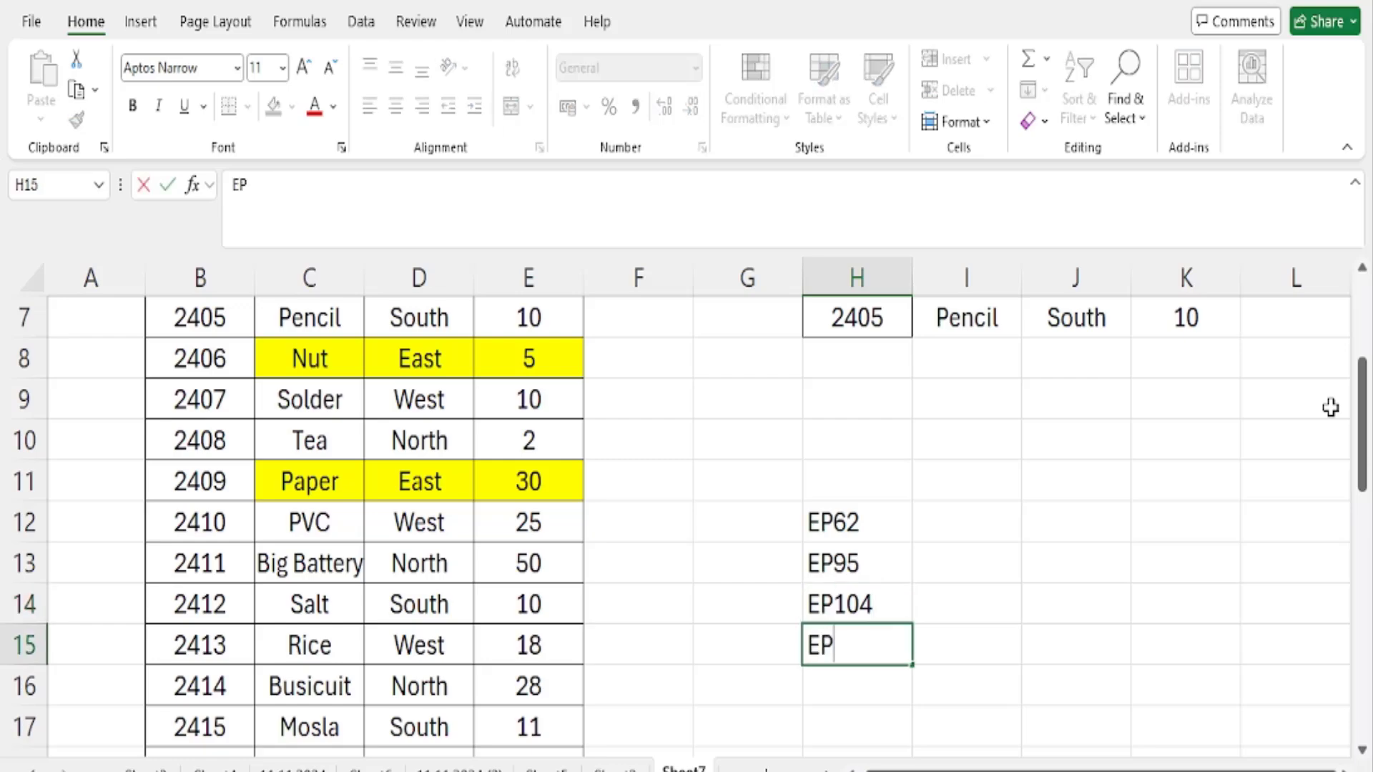
{"action": "type", "text": "118"}
{"action": "key", "text": "Return"}
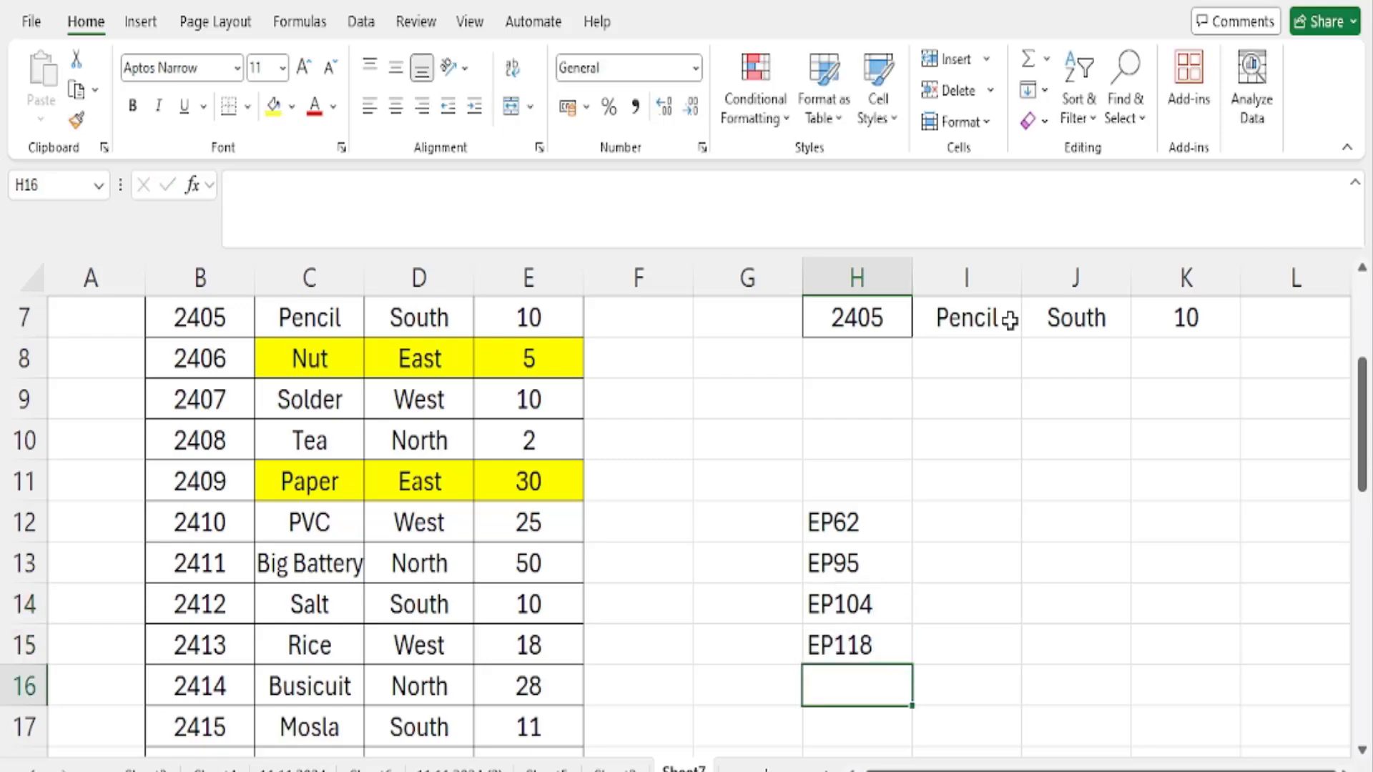
{"action": "left_click_drag", "start_coordinate": [895, 532], "coordinate": [885, 674]}
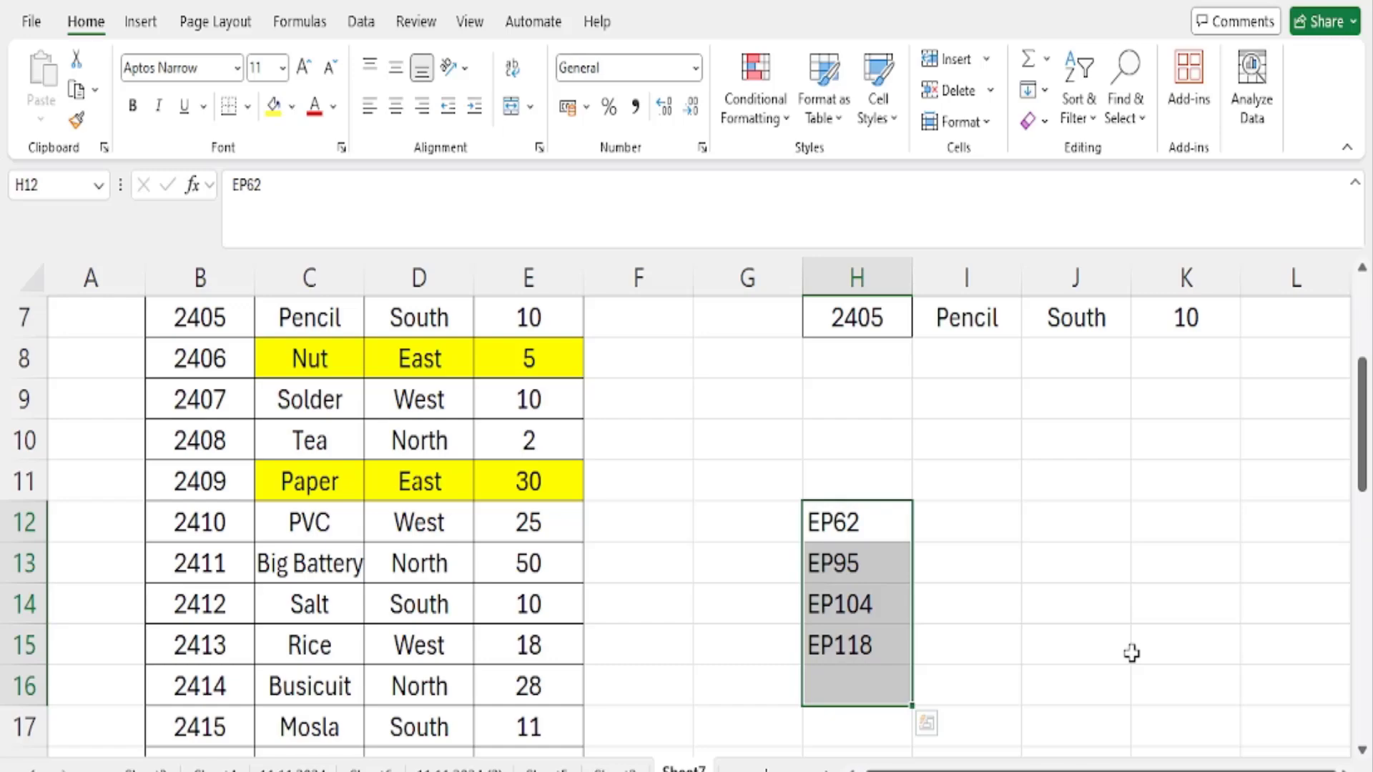